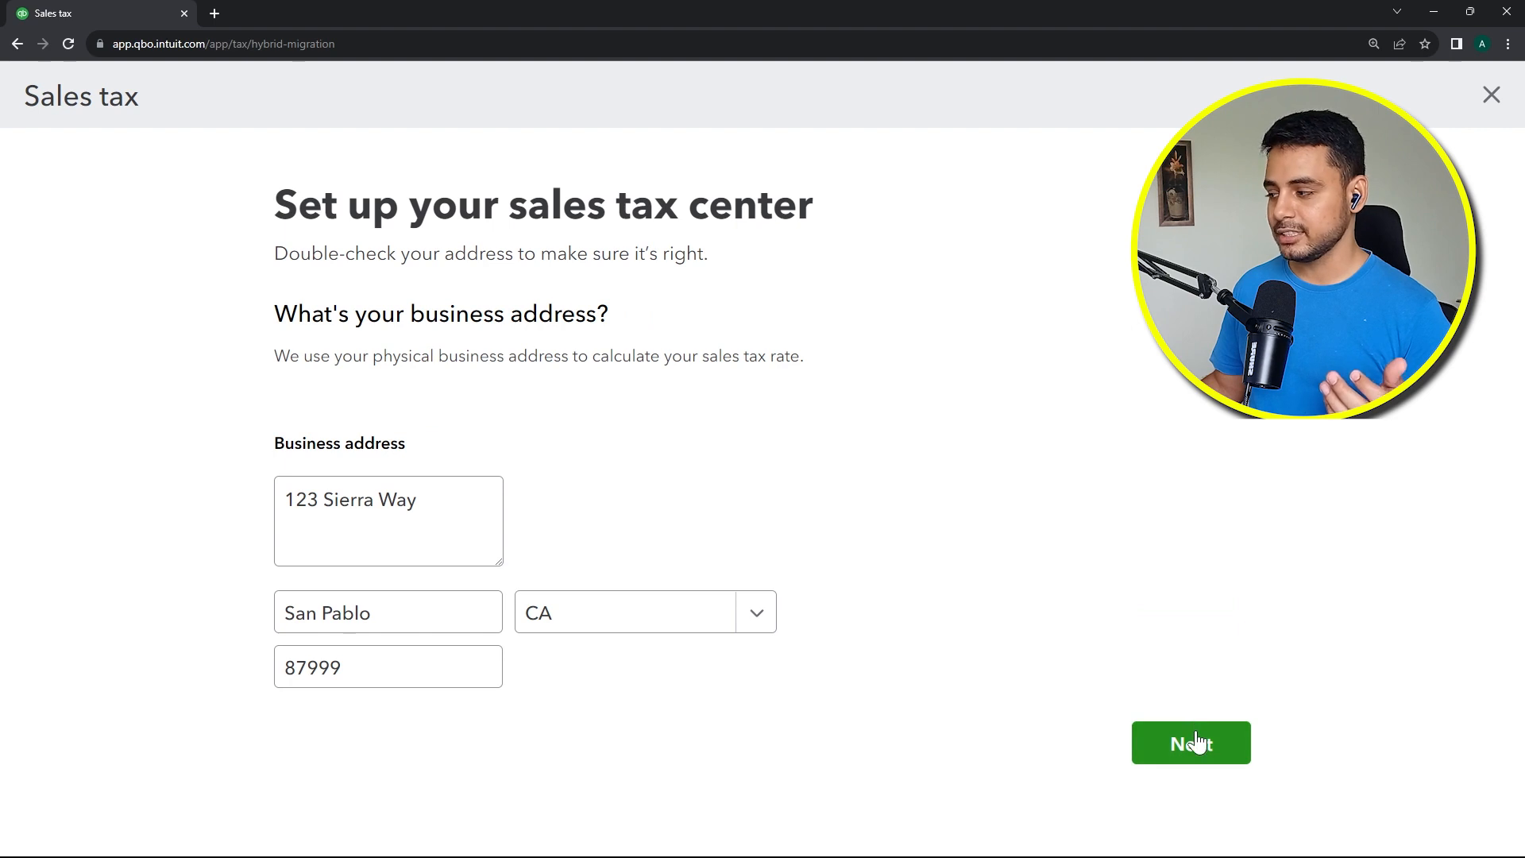
# Step: Confirm the business address and match the California rate to California Department Of Tax And Fee Administration
pyautogui.click(1197, 741)
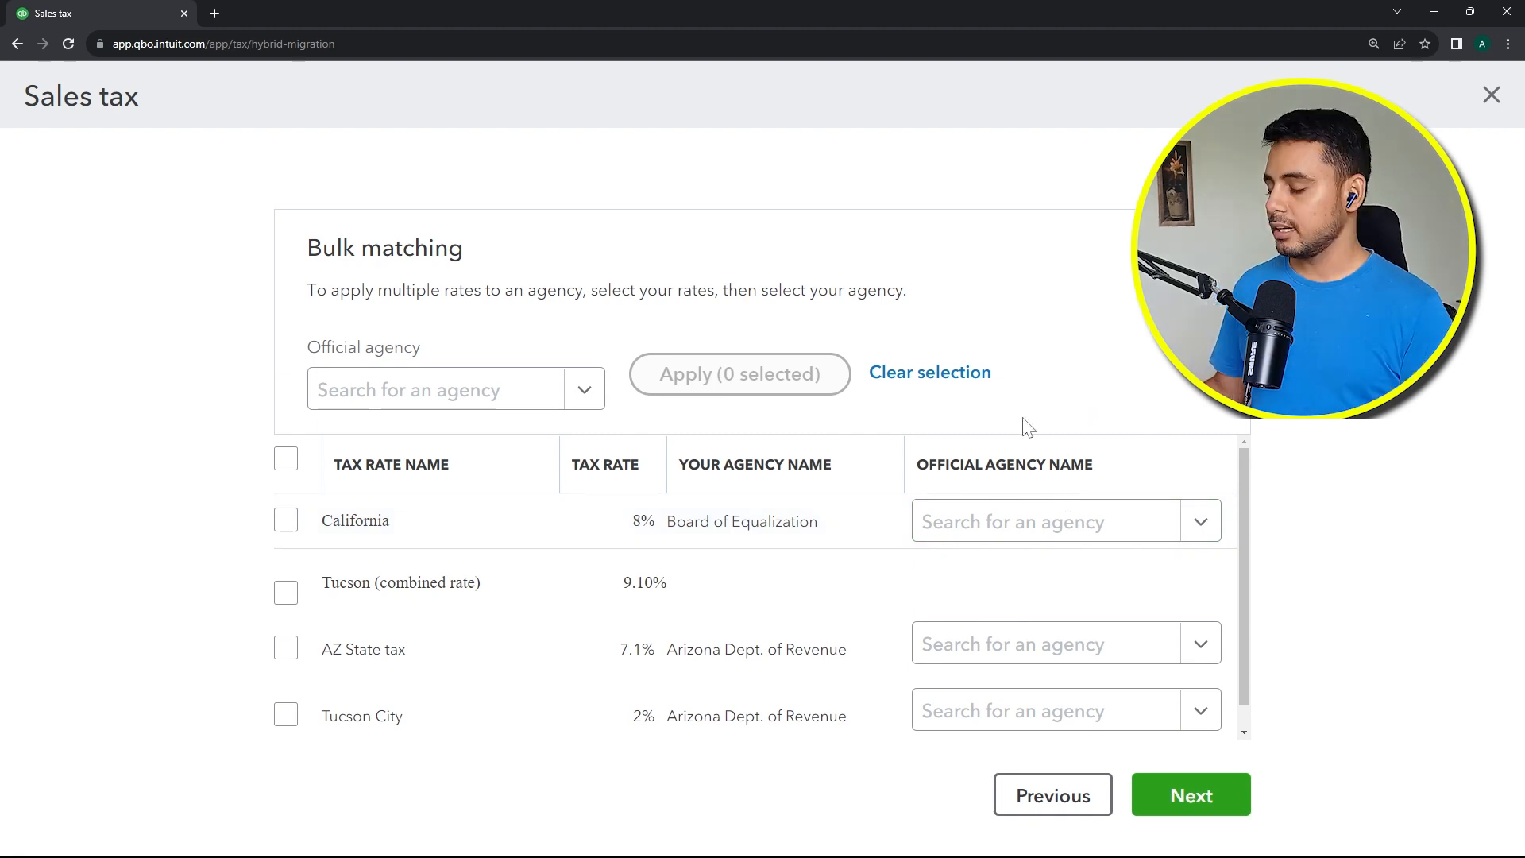
pyautogui.click(1200, 522)
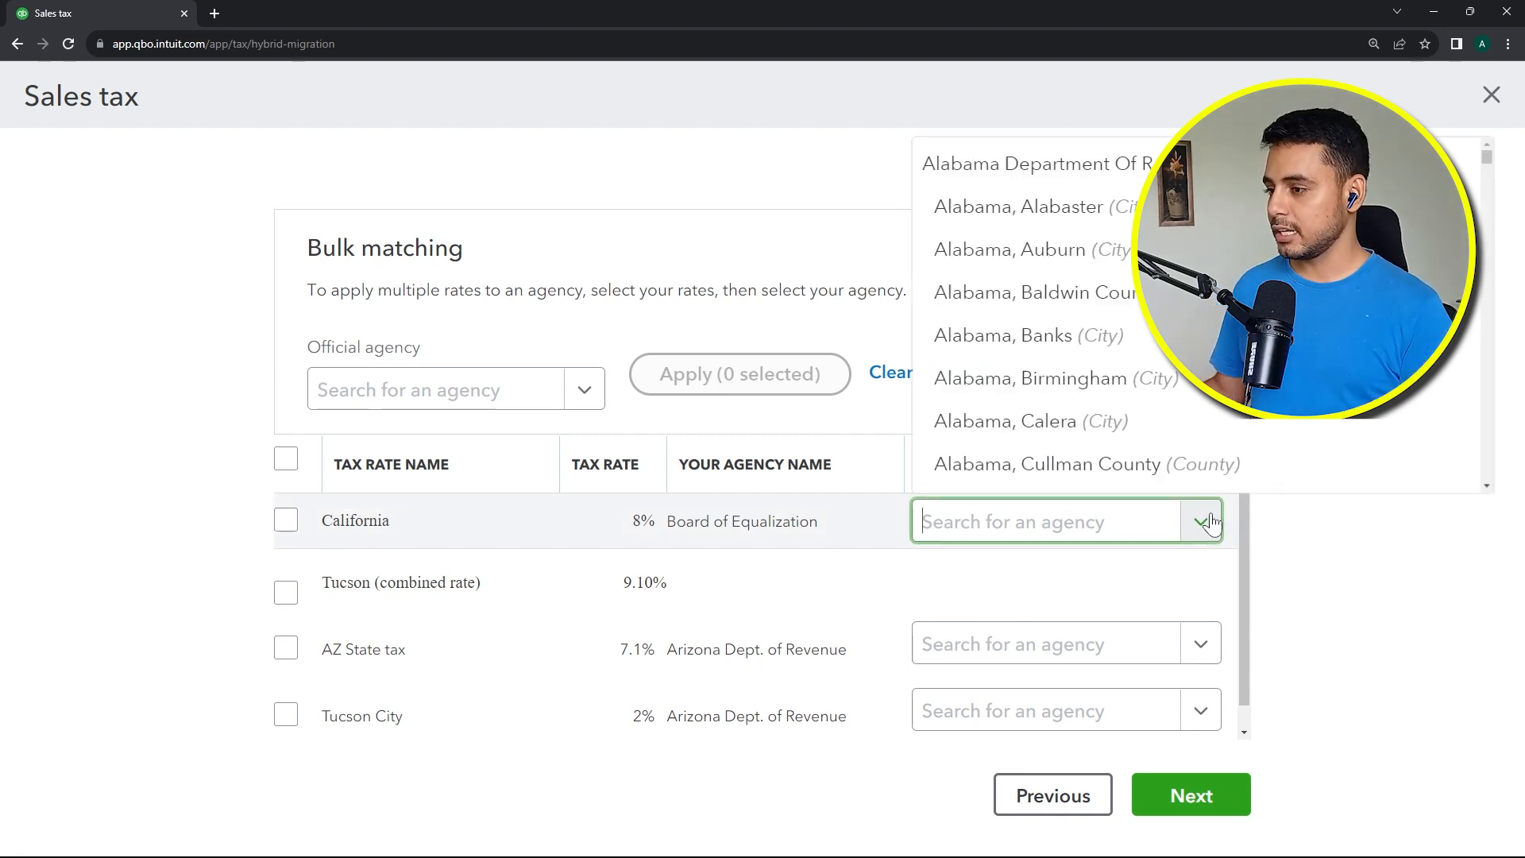
pyautogui.write('cali')
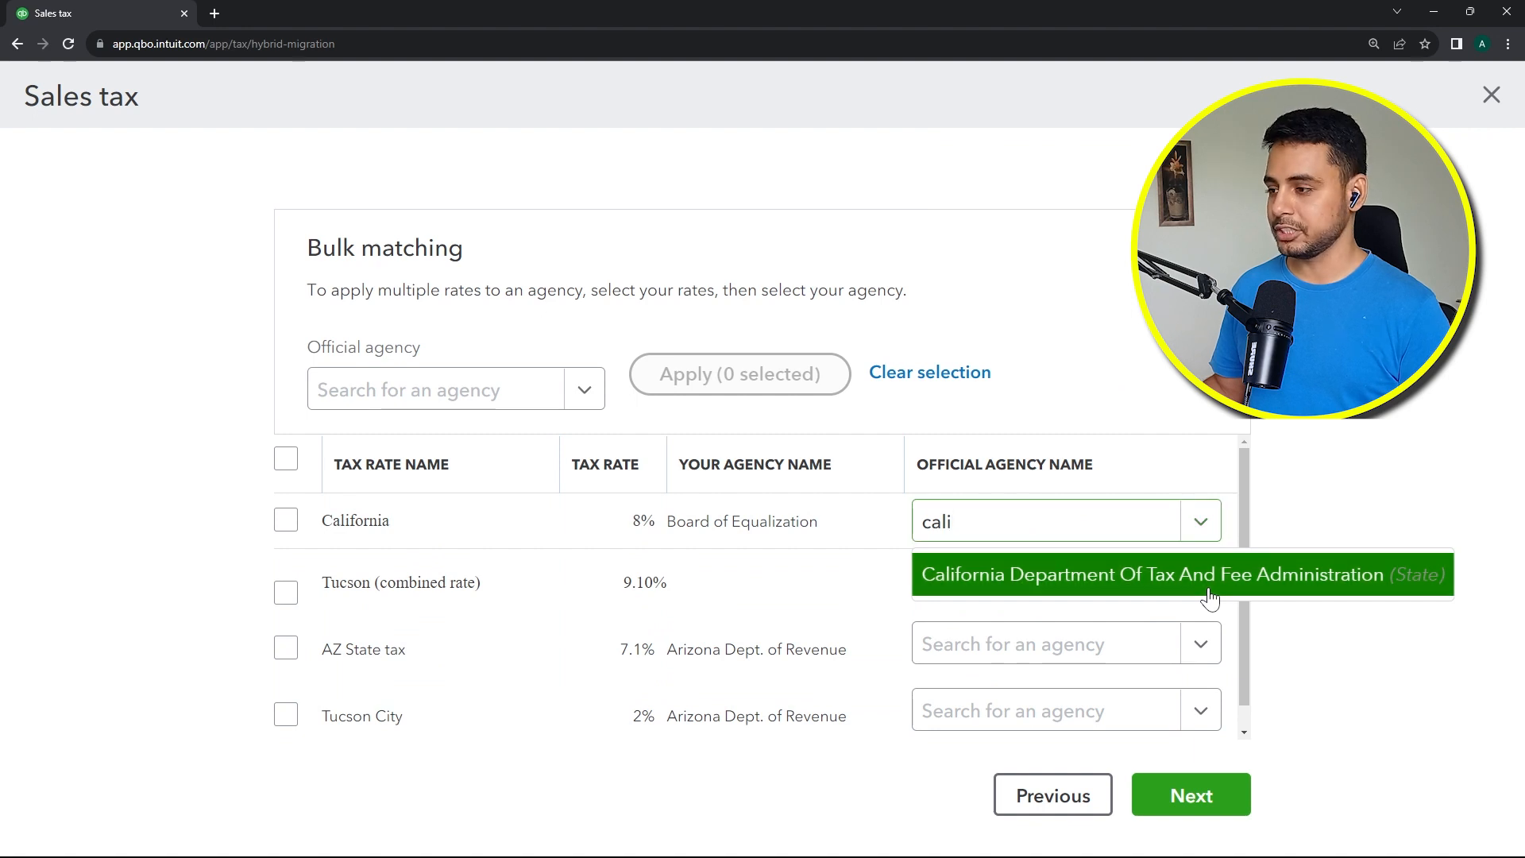
pyautogui.click(1209, 596)
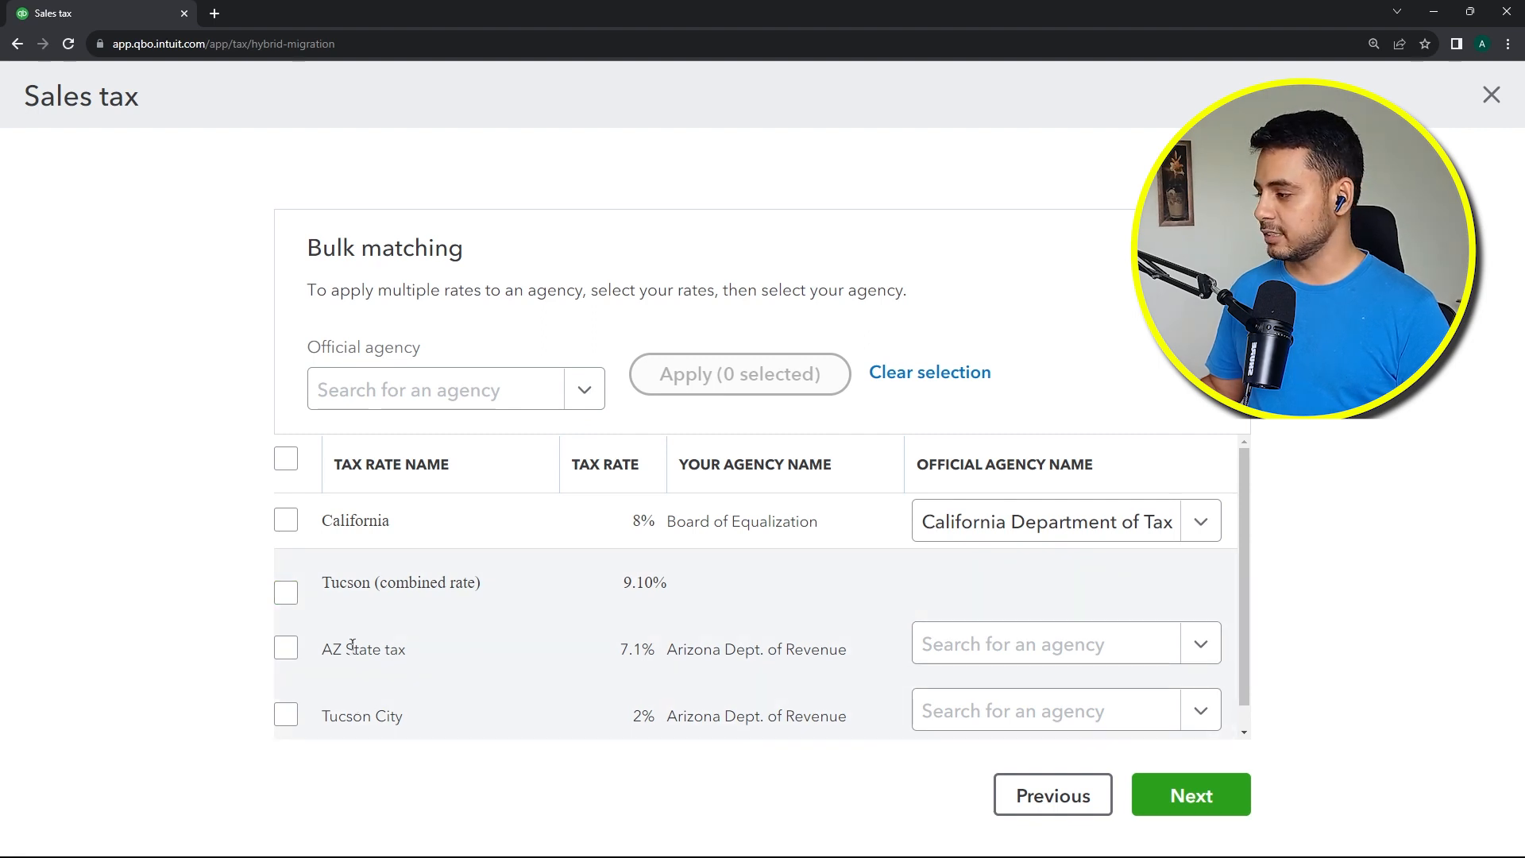
# Step: Bulk-match the Tucson (combined rate) components to Arizona Department Of Revenue and apply it
pyautogui.click(287, 607)
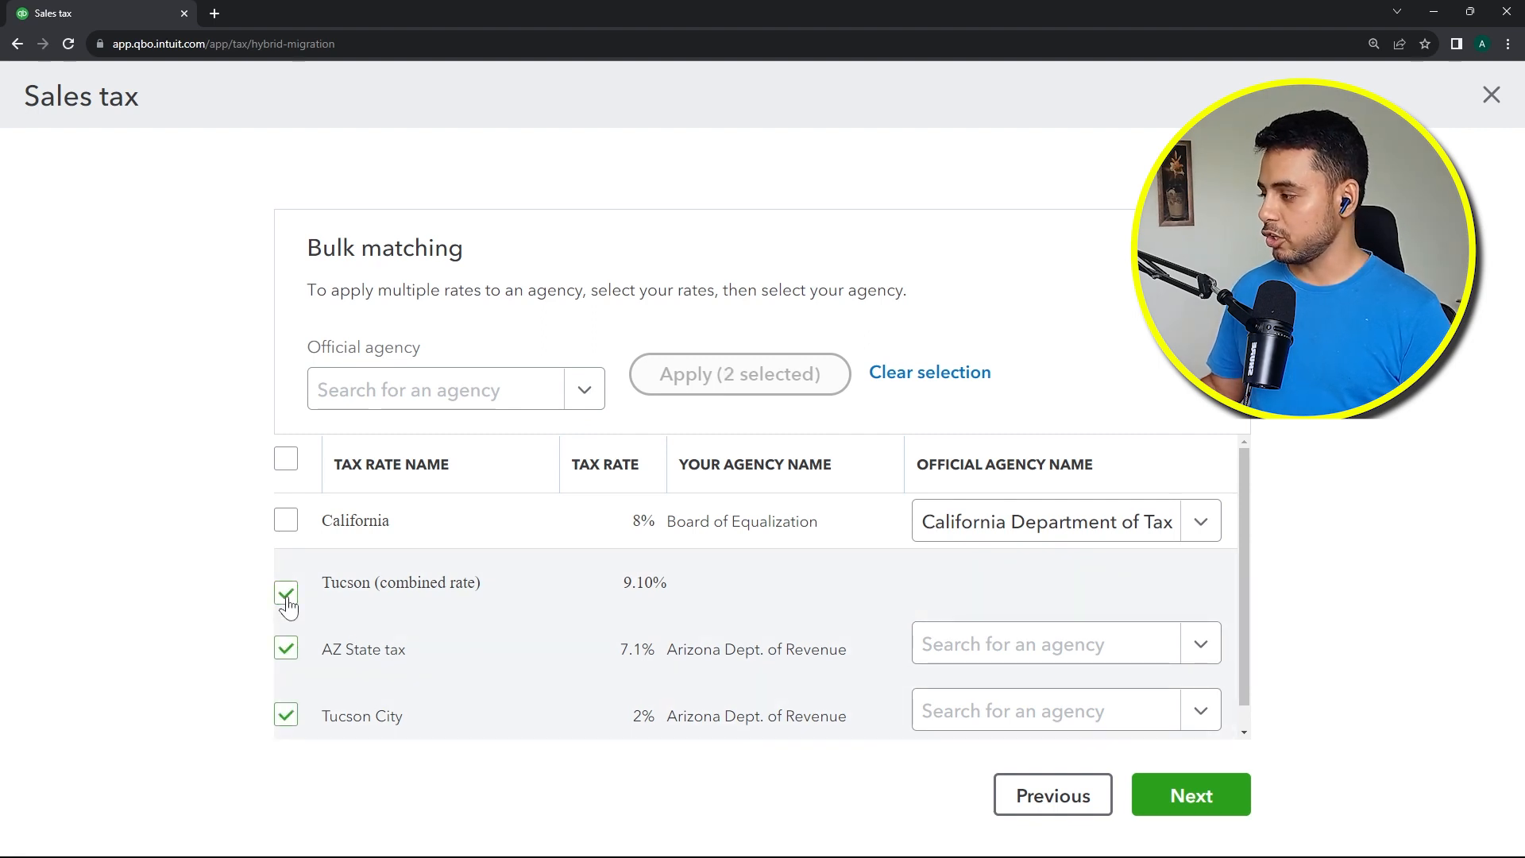
pyautogui.click(586, 388)
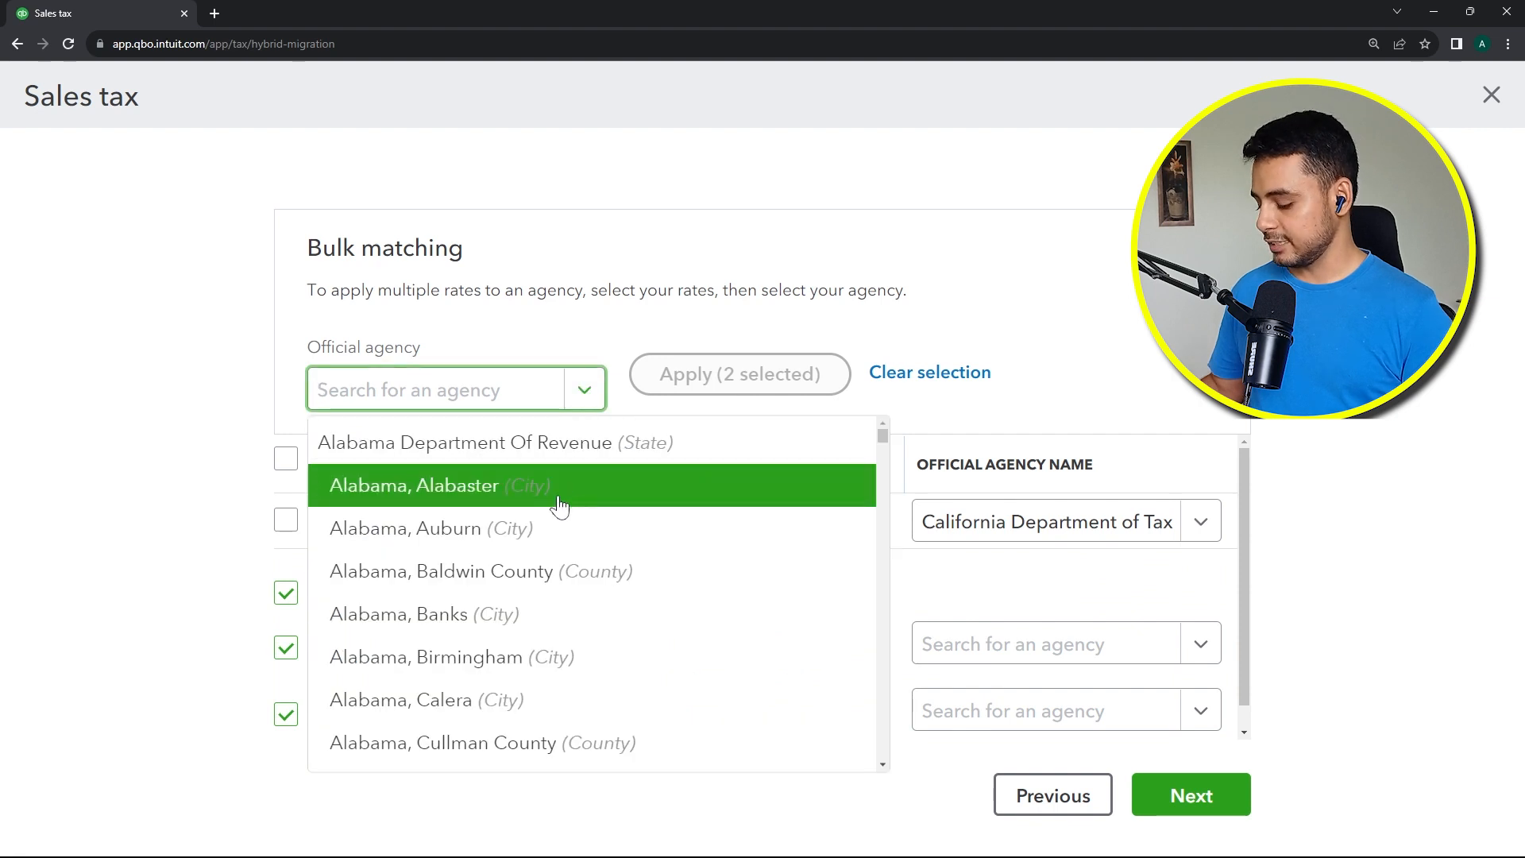
pyautogui.write('a')
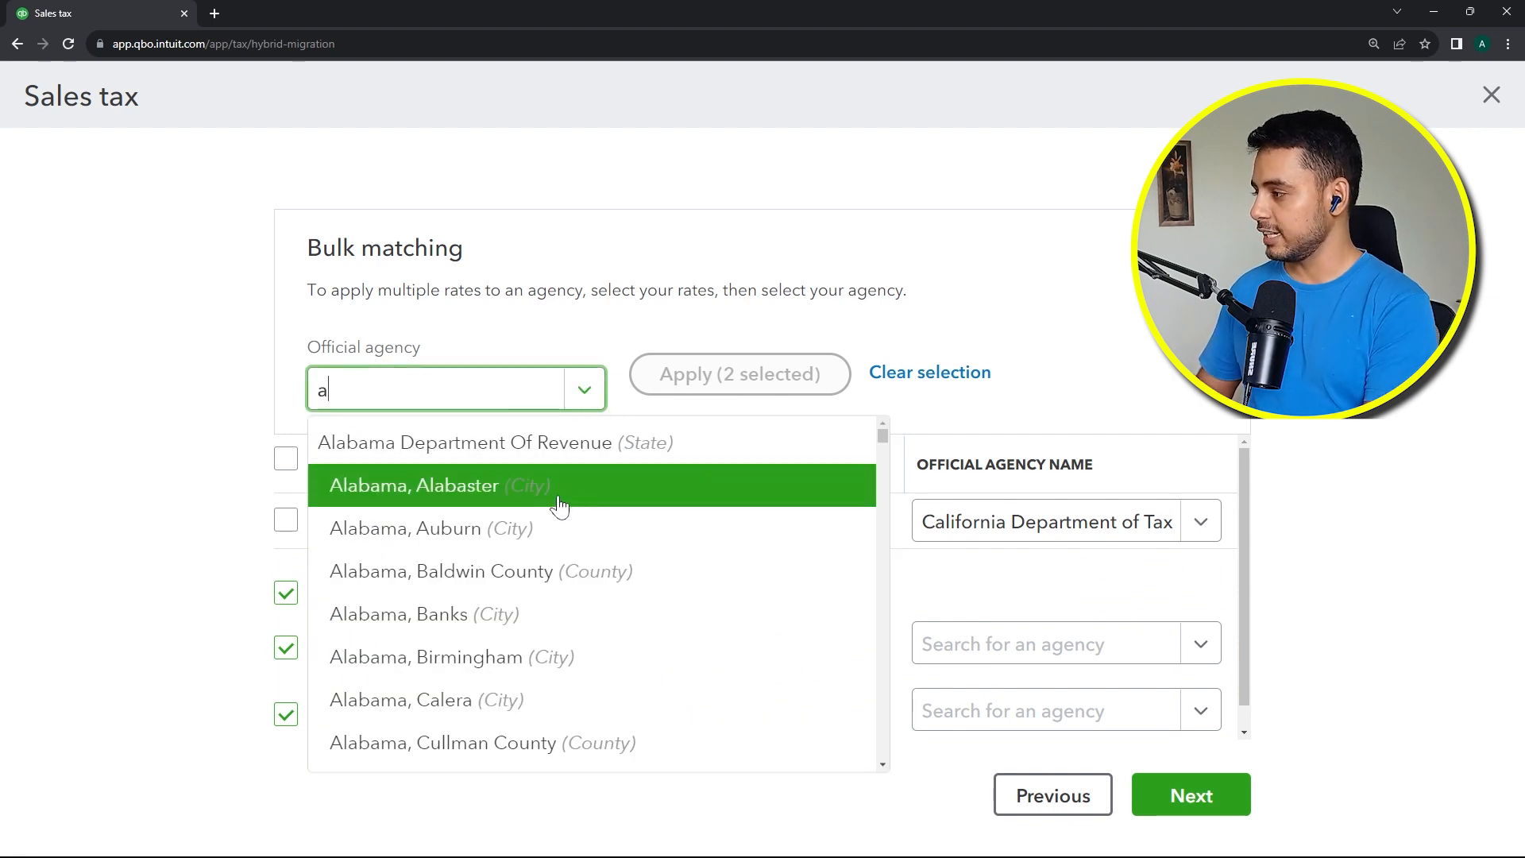
pyautogui.write('rizona')
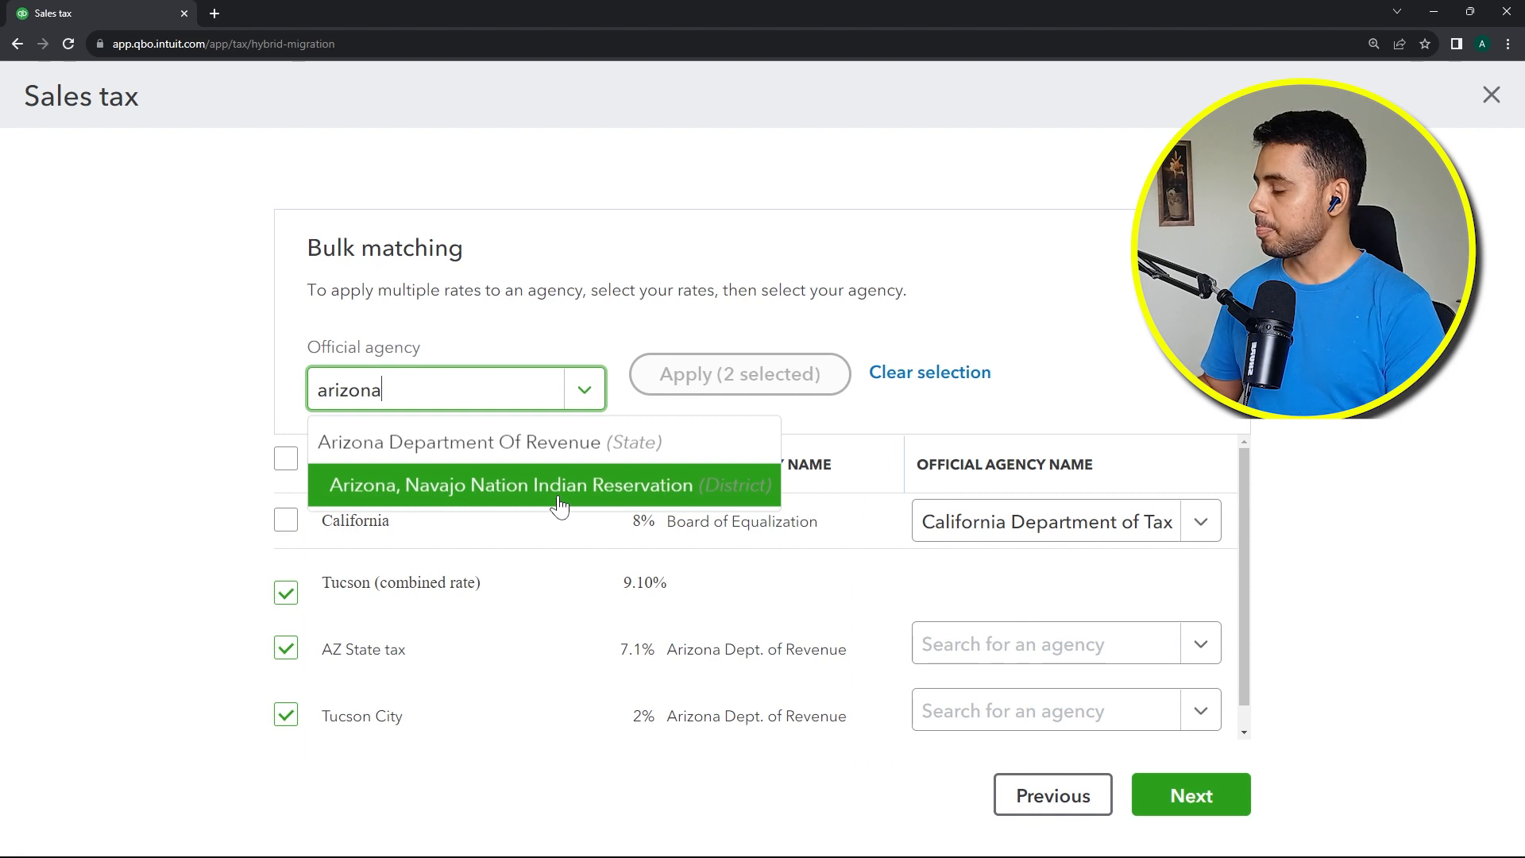
pyautogui.click(535, 442)
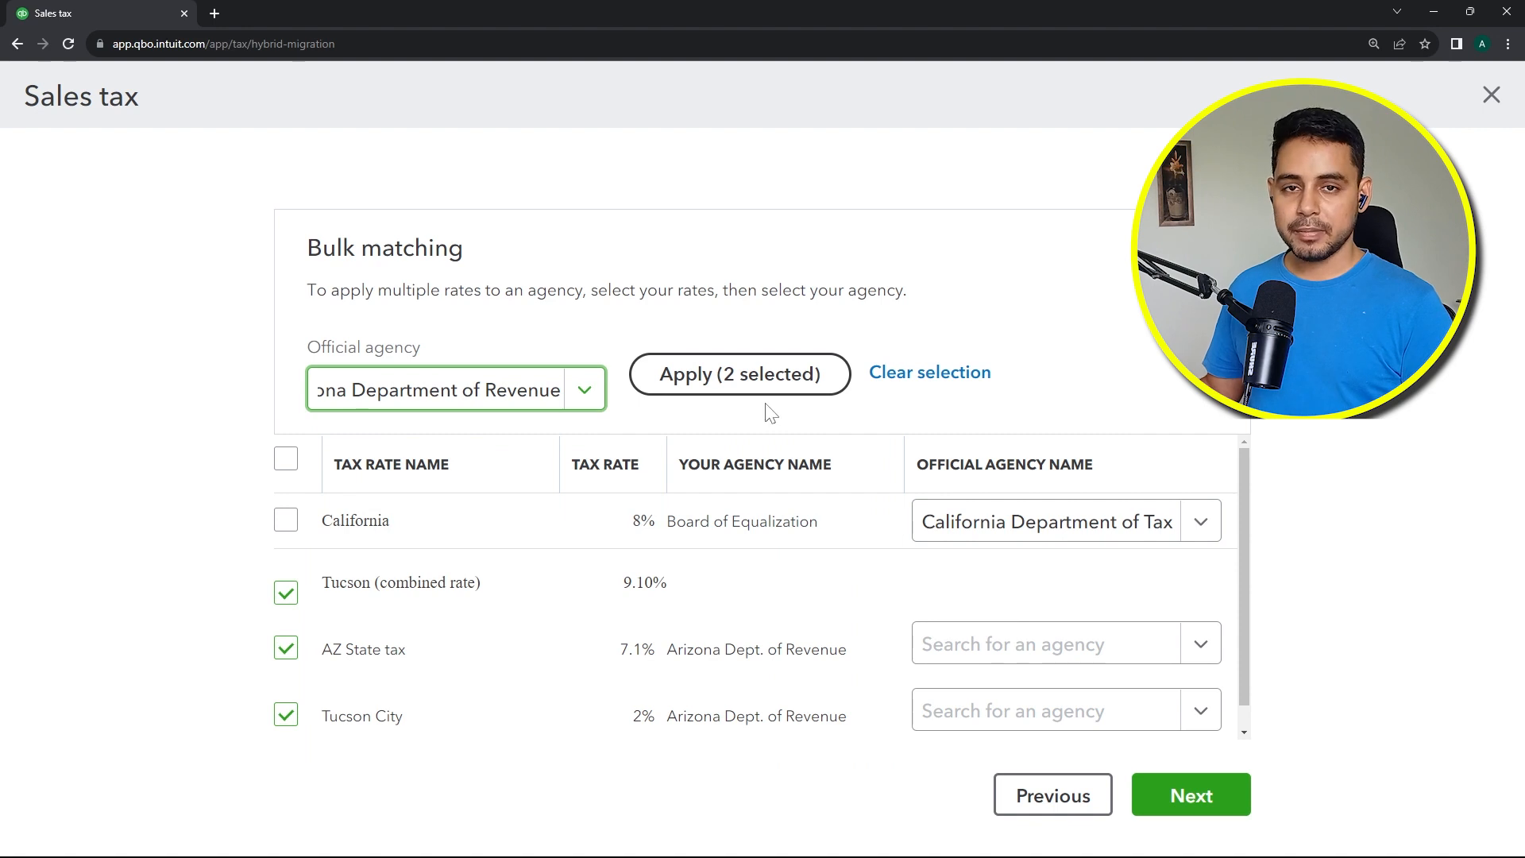
pyautogui.click(749, 371)
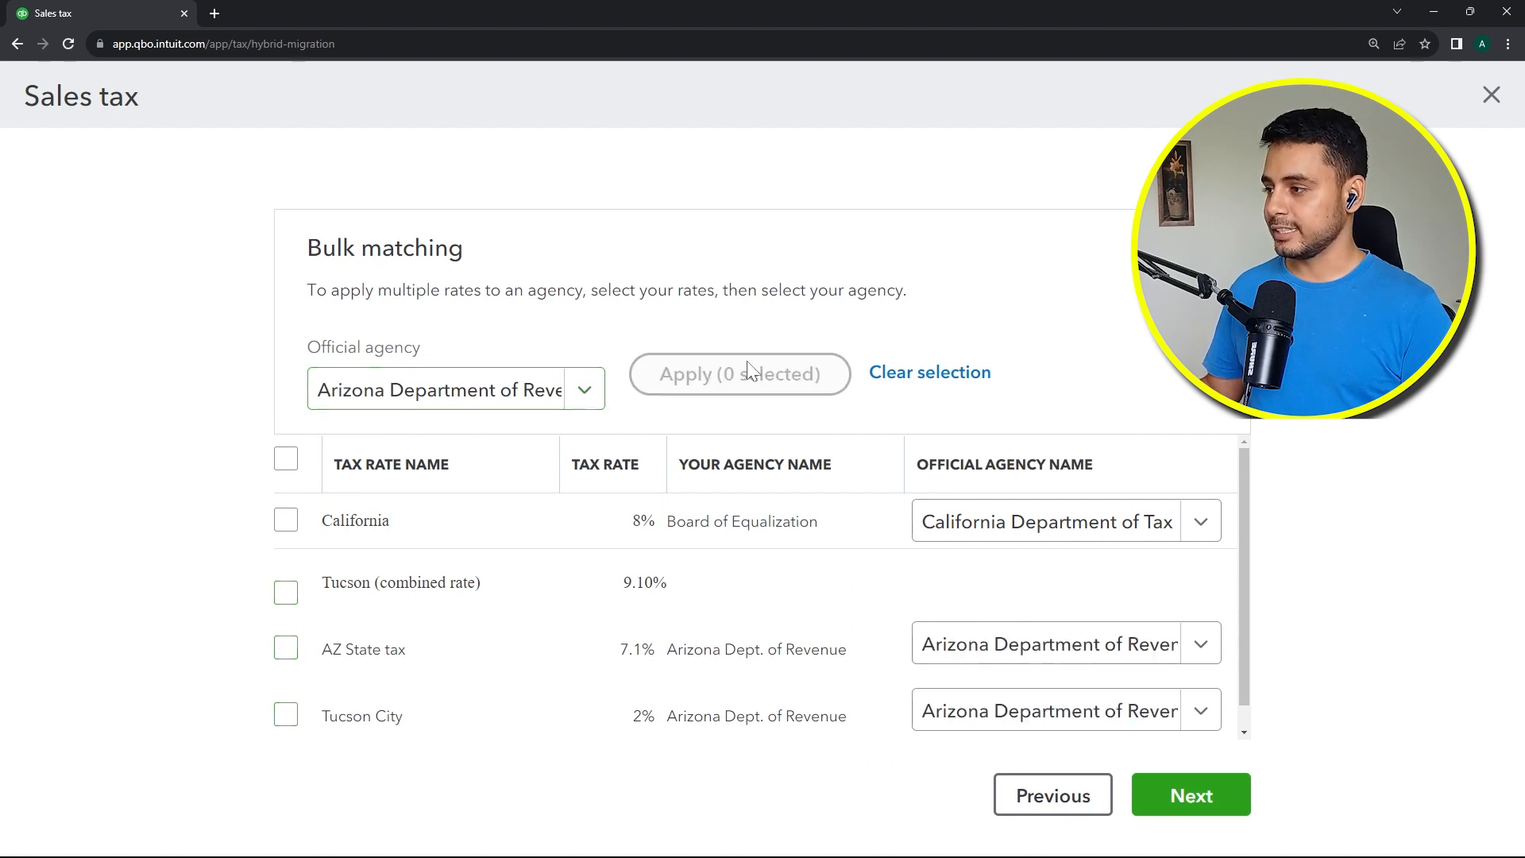
# Step: Continue to the rate review and save the rates to the new sales tax center
pyautogui.click(1176, 794)
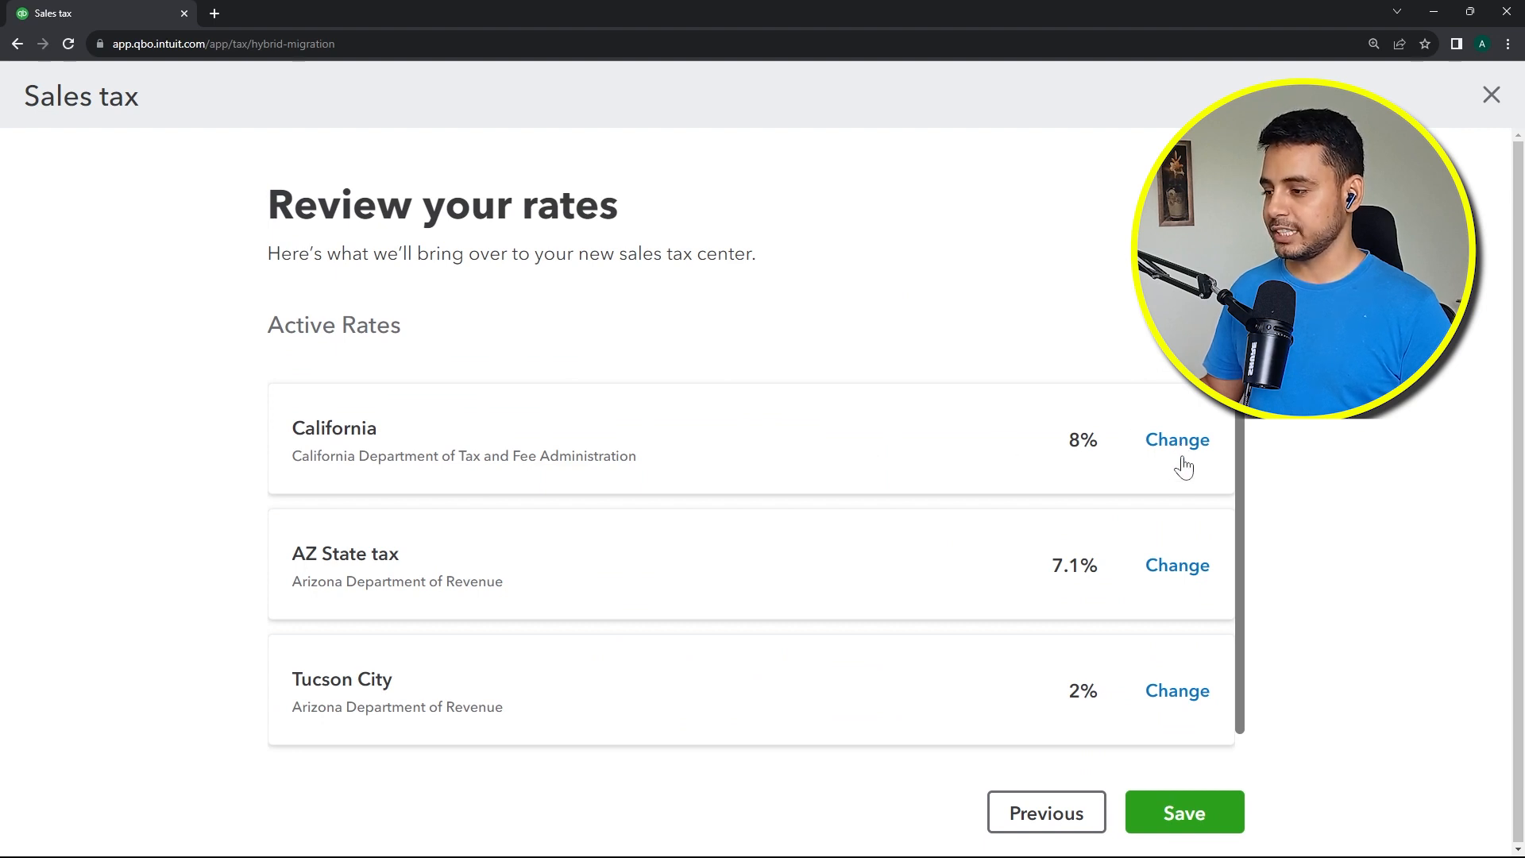
pyautogui.click(1152, 825)
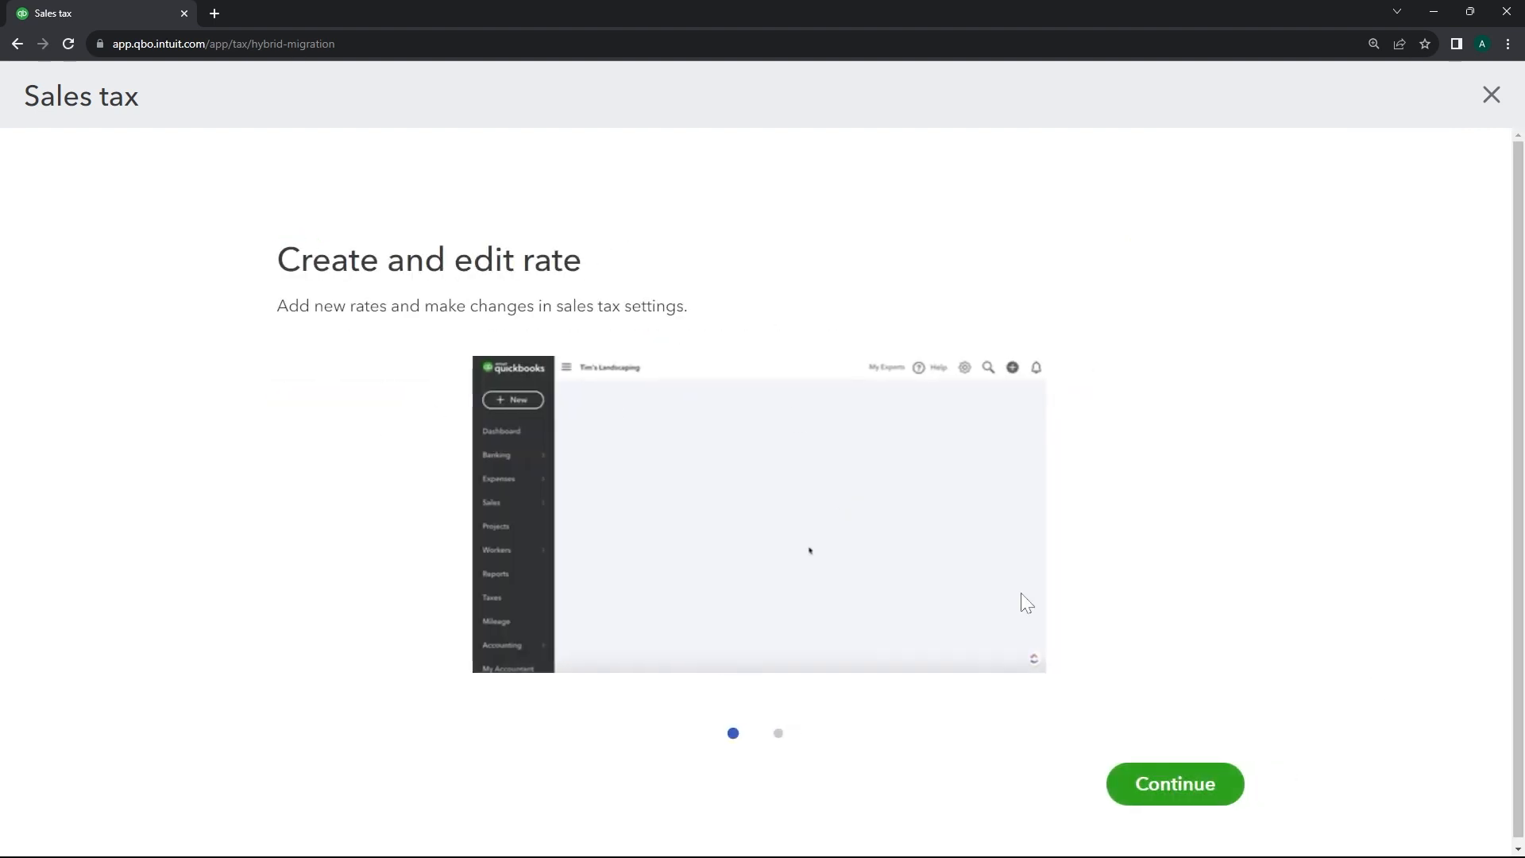
pyautogui.click(1174, 783)
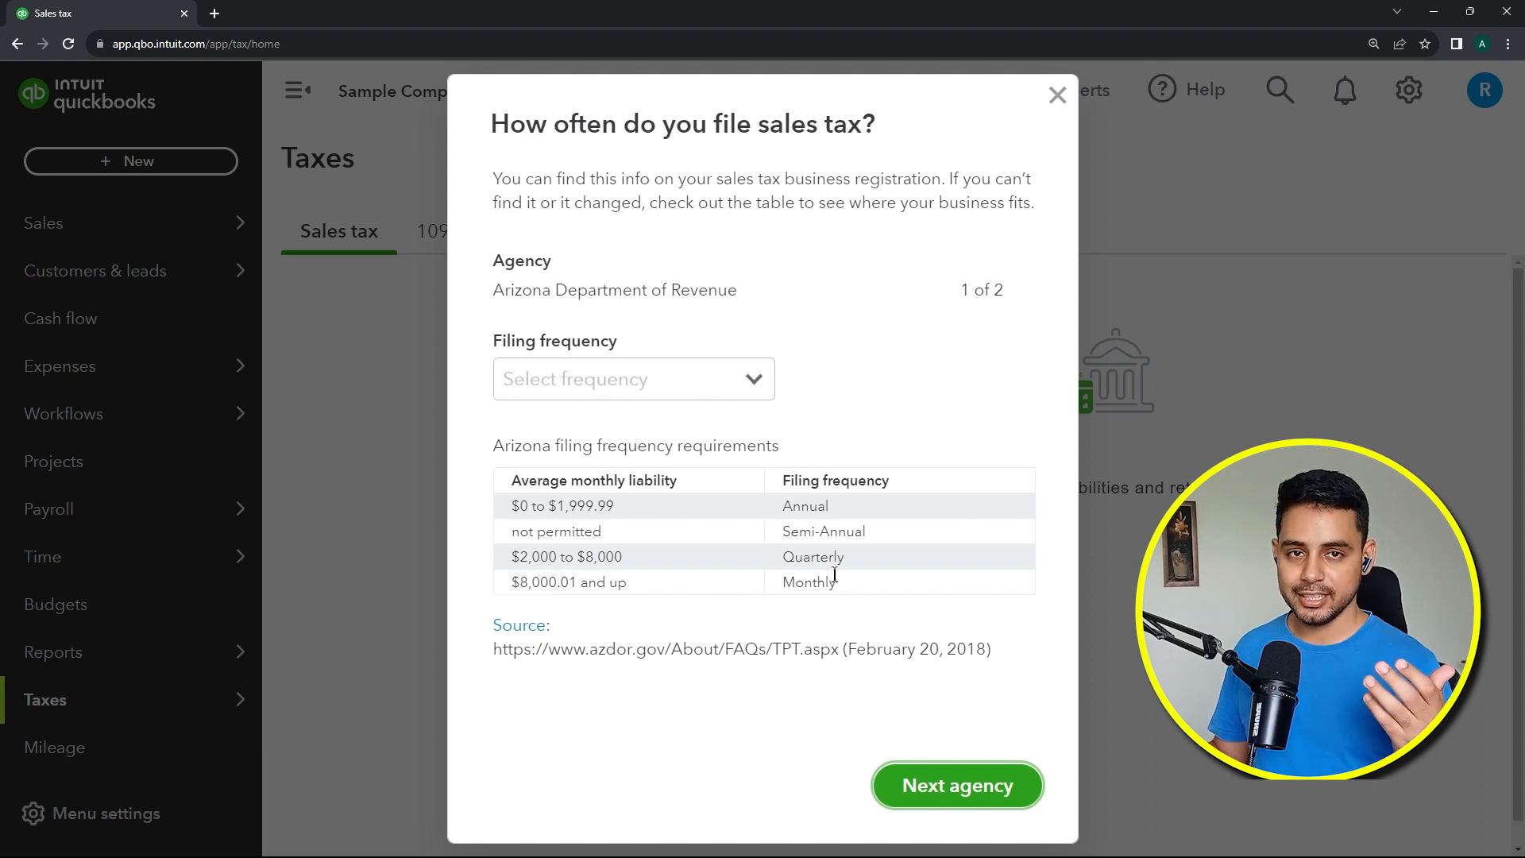
# Step: Set Arizona Department of Revenue's filing frequency to Quarterly and move to the next agency
pyautogui.click(675, 379)
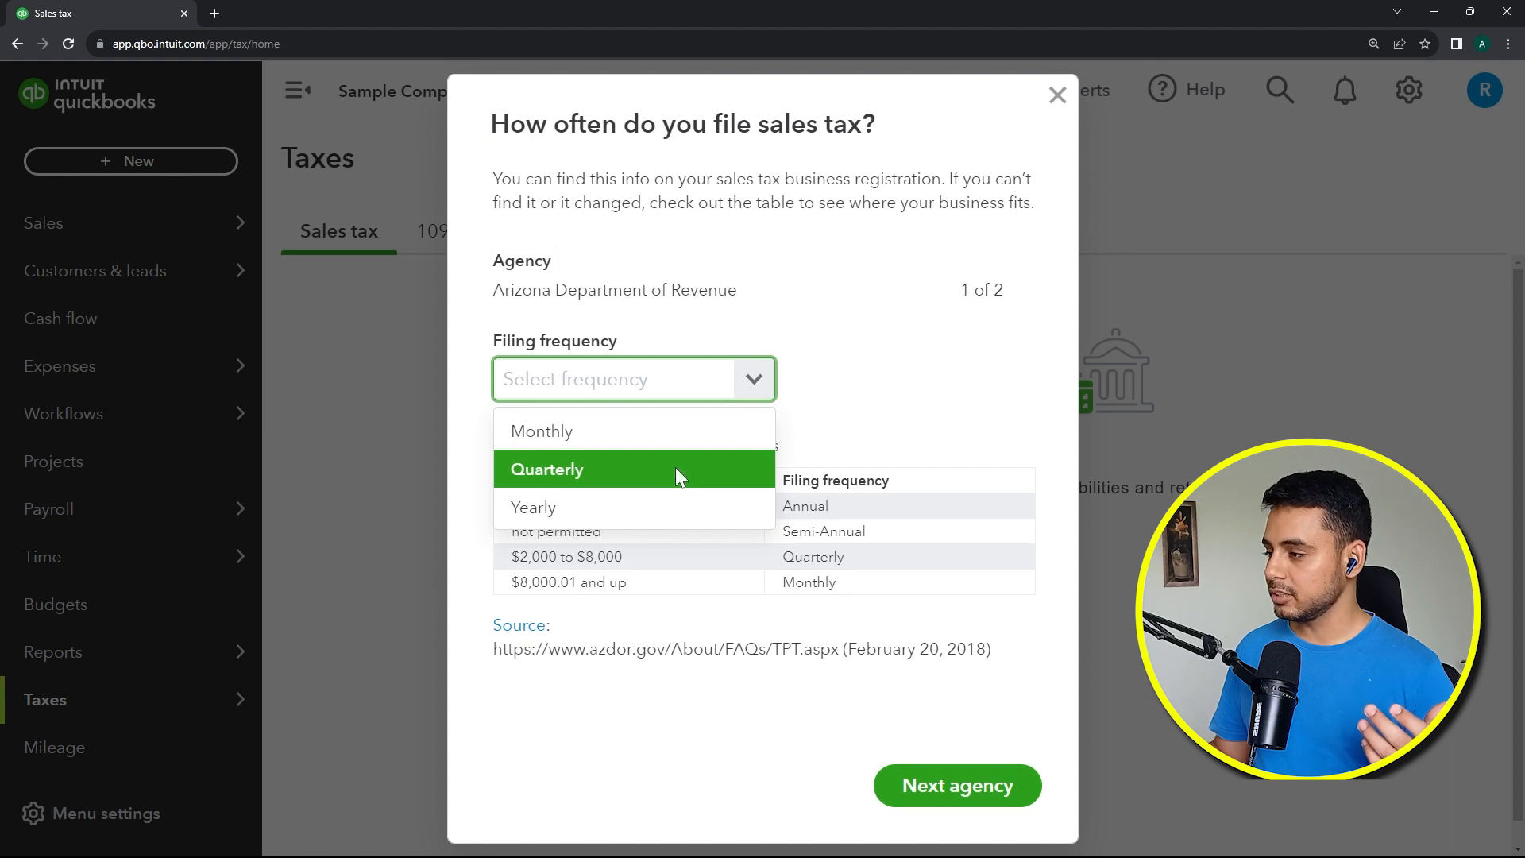
pyautogui.click(676, 469)
pyautogui.click(913, 775)
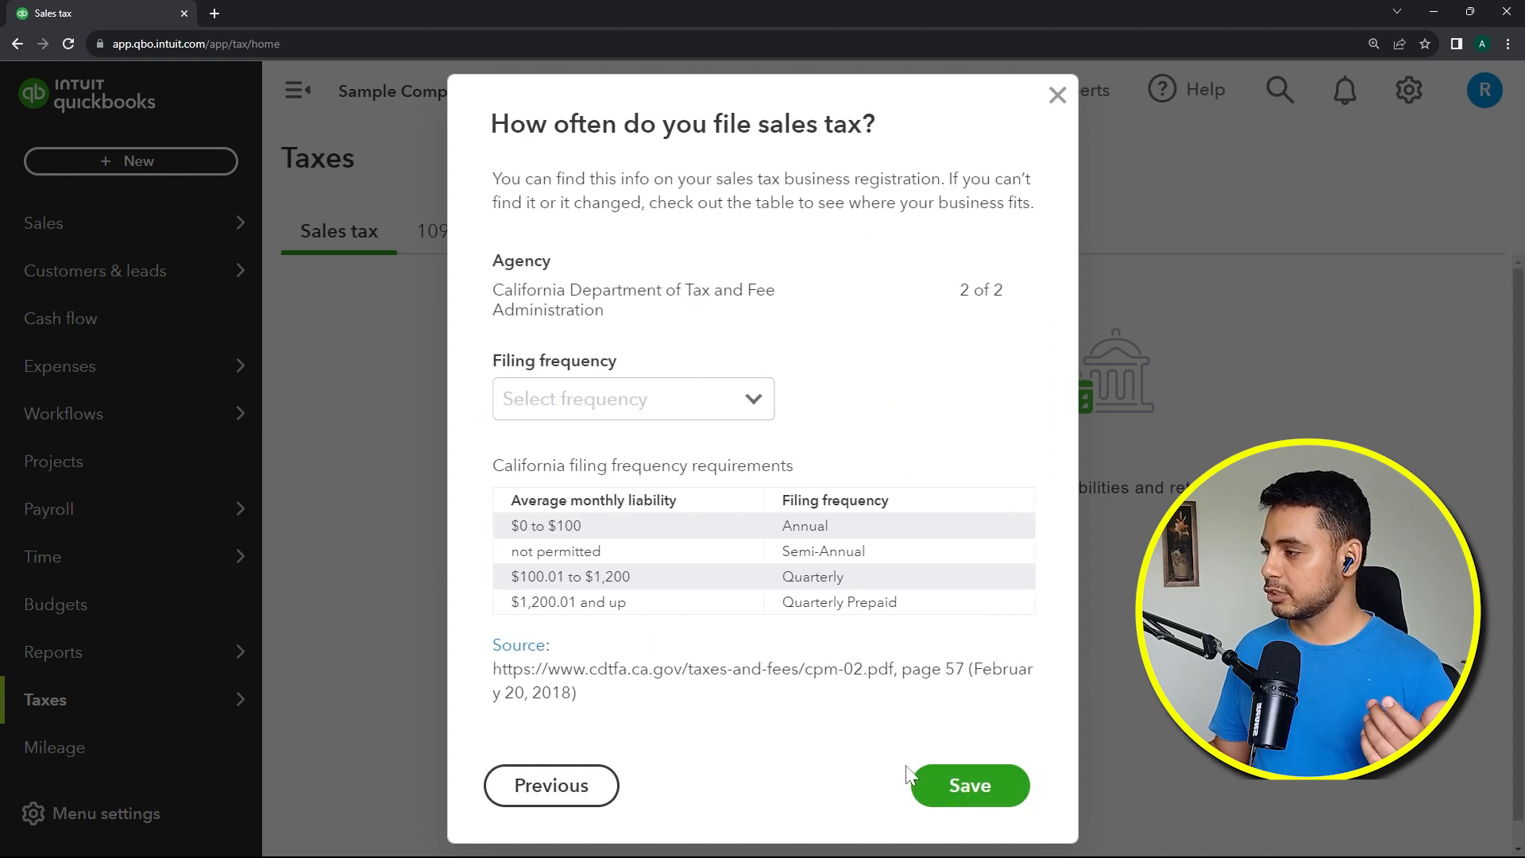
# Step: Set the California agency's filing frequency to Quarterly and save
pyautogui.click(682, 407)
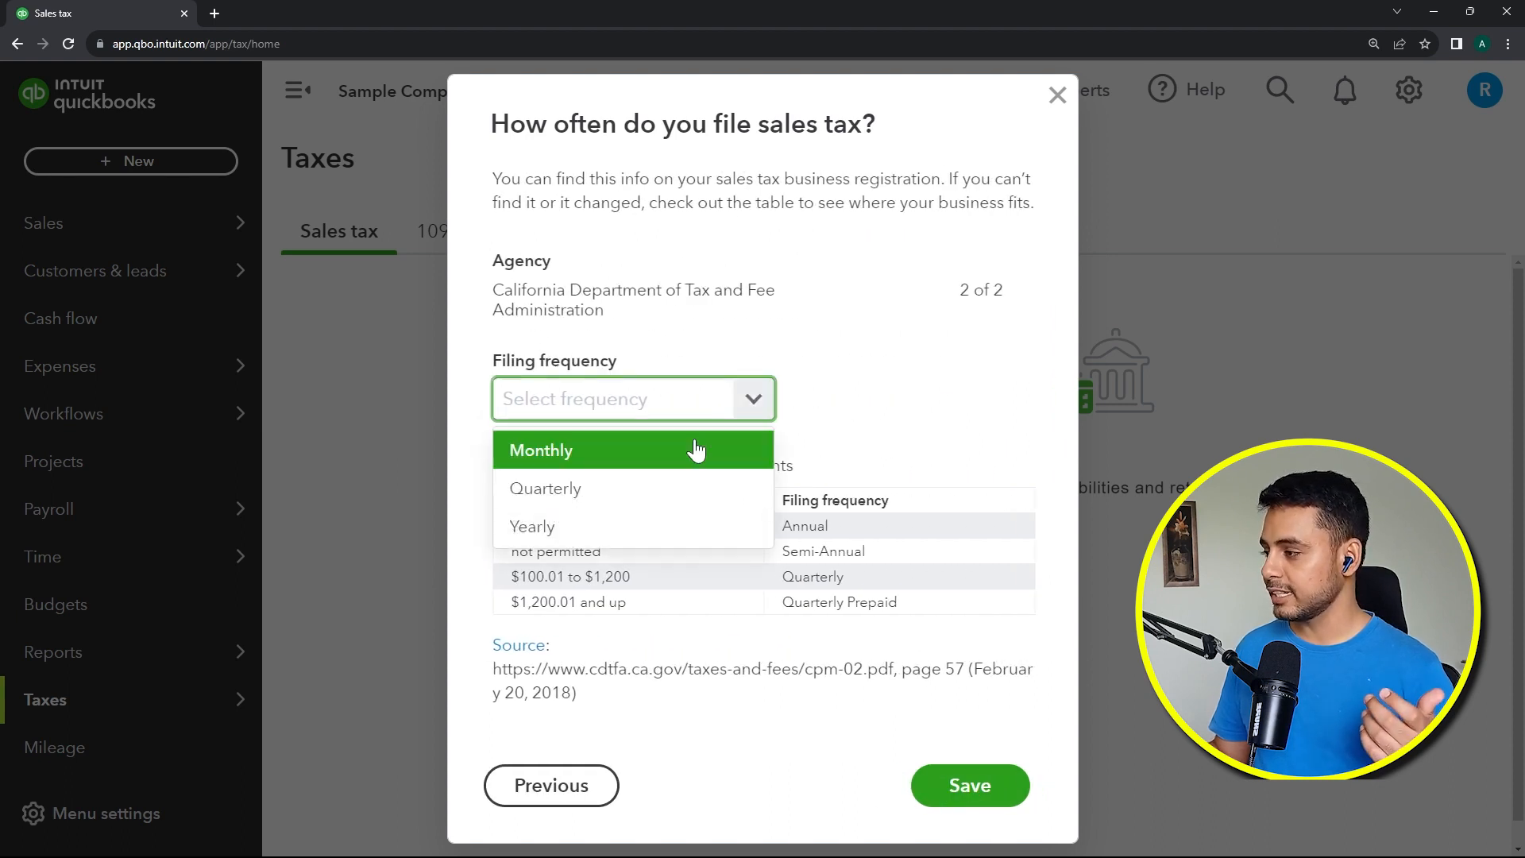
pyautogui.click(681, 489)
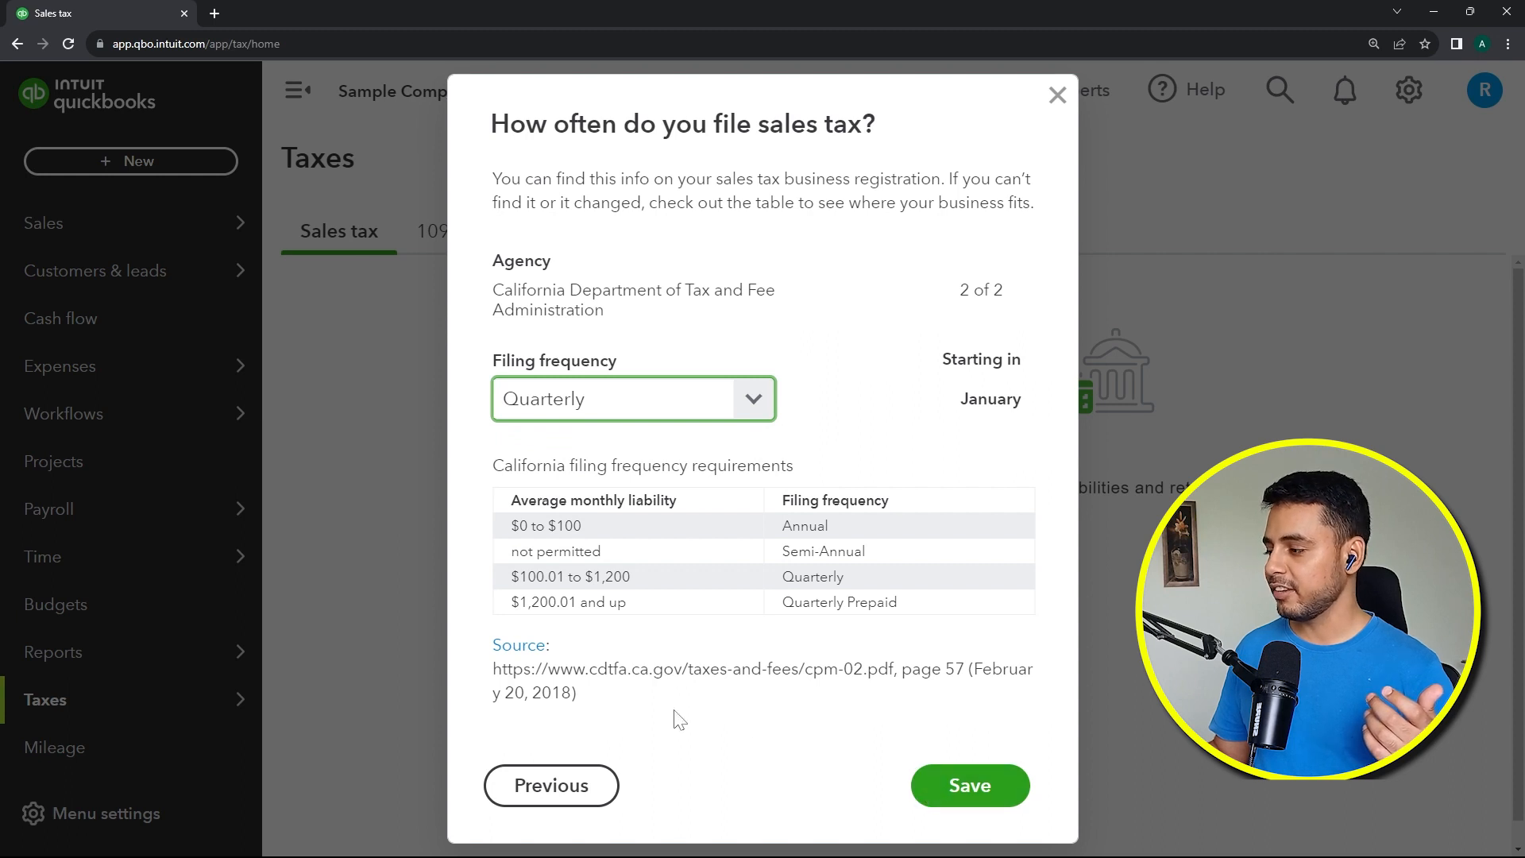
pyautogui.click(618, 689)
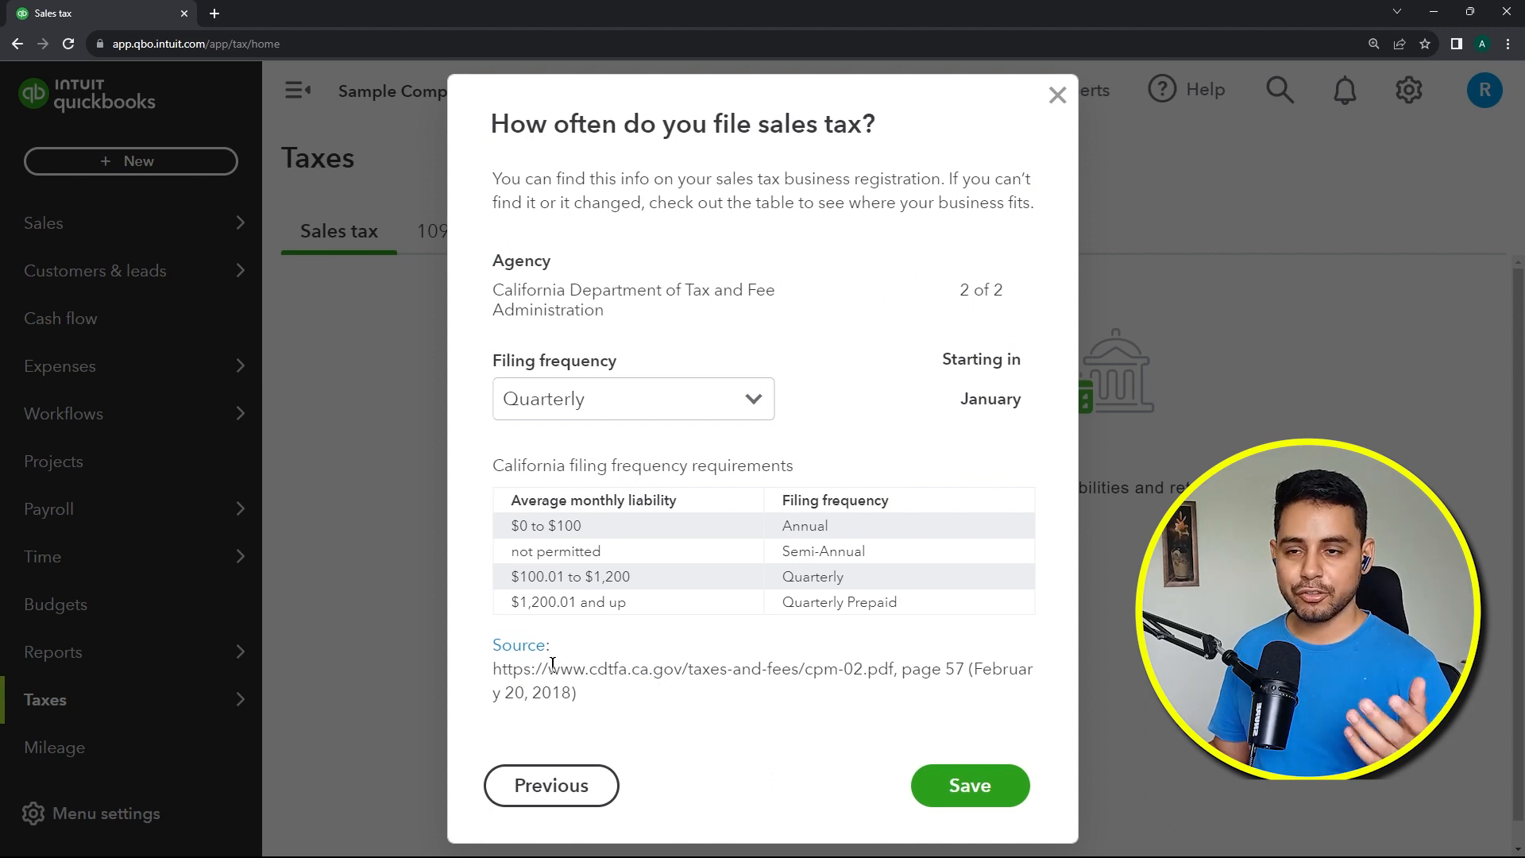
pyautogui.click(946, 789)
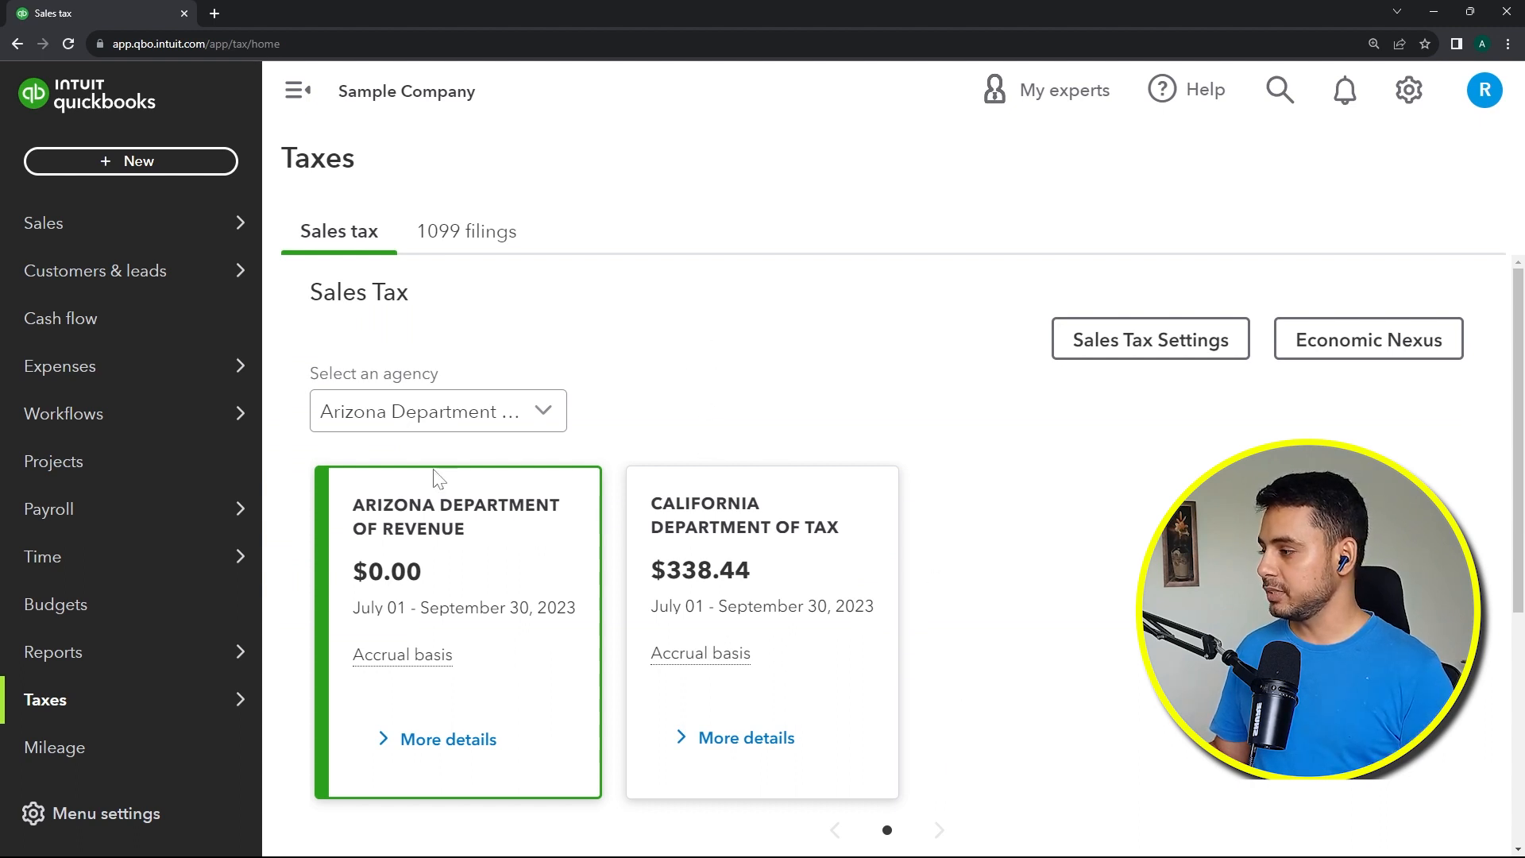
# Step: Examine each agency's card and its list of tax periods, due dates and amounts
pyautogui.click(812, 549)
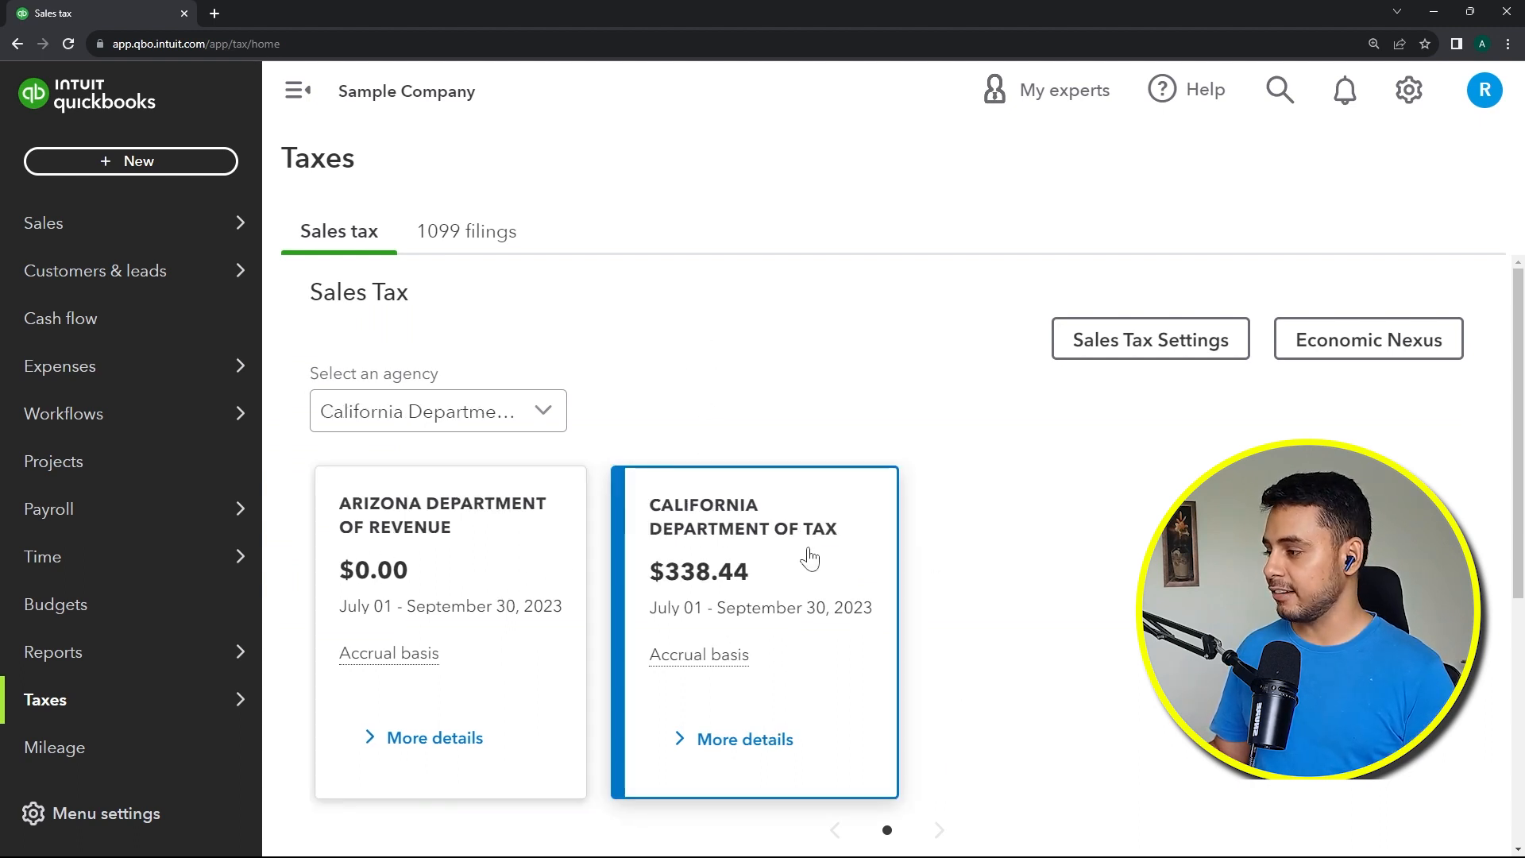
pyautogui.click(550, 585)
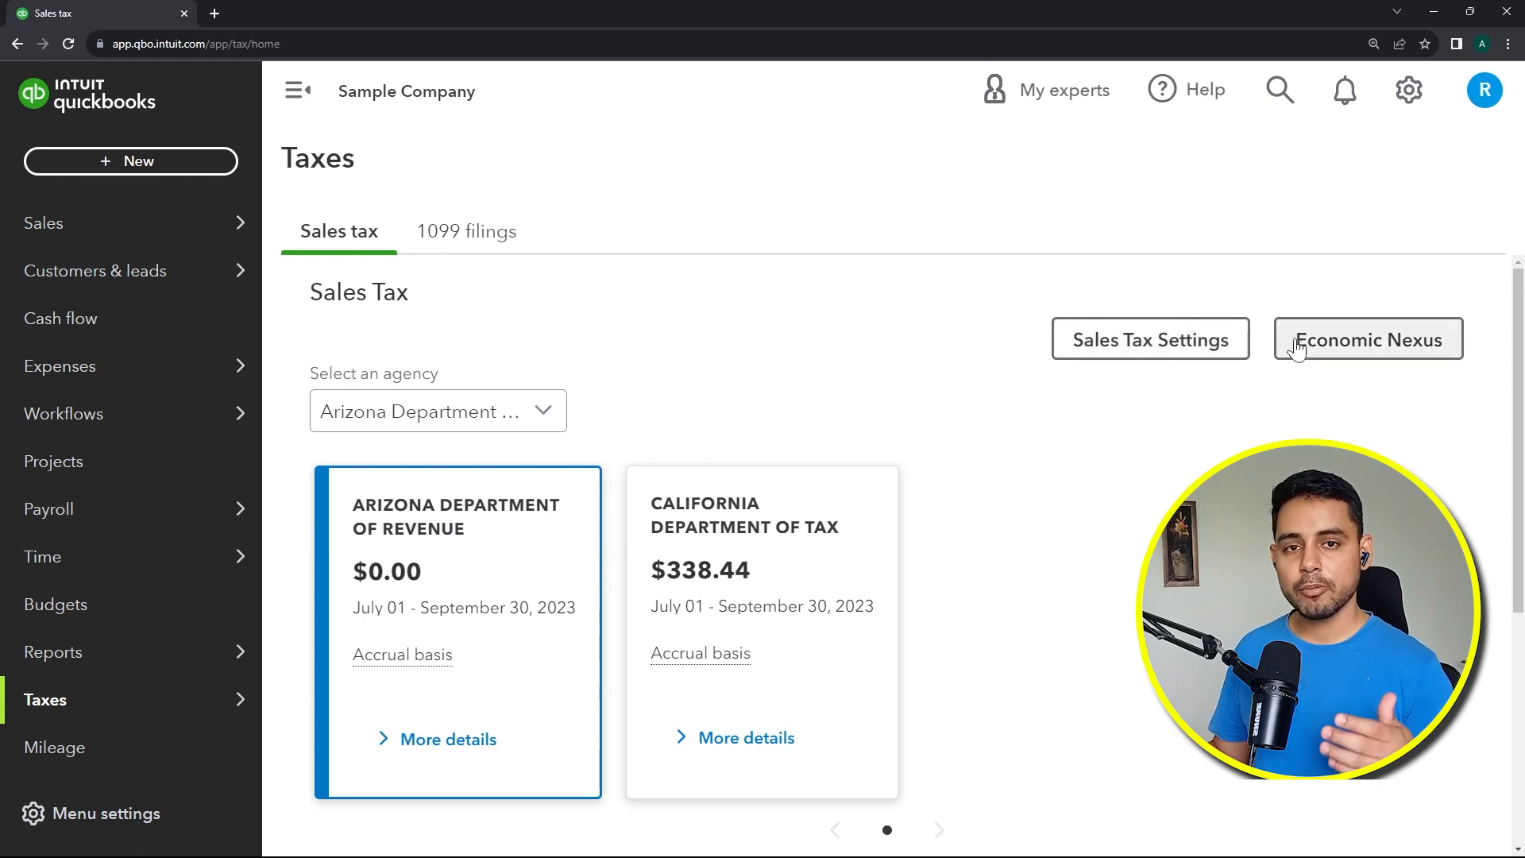
pyautogui.scroll(-5, 1412, 295)
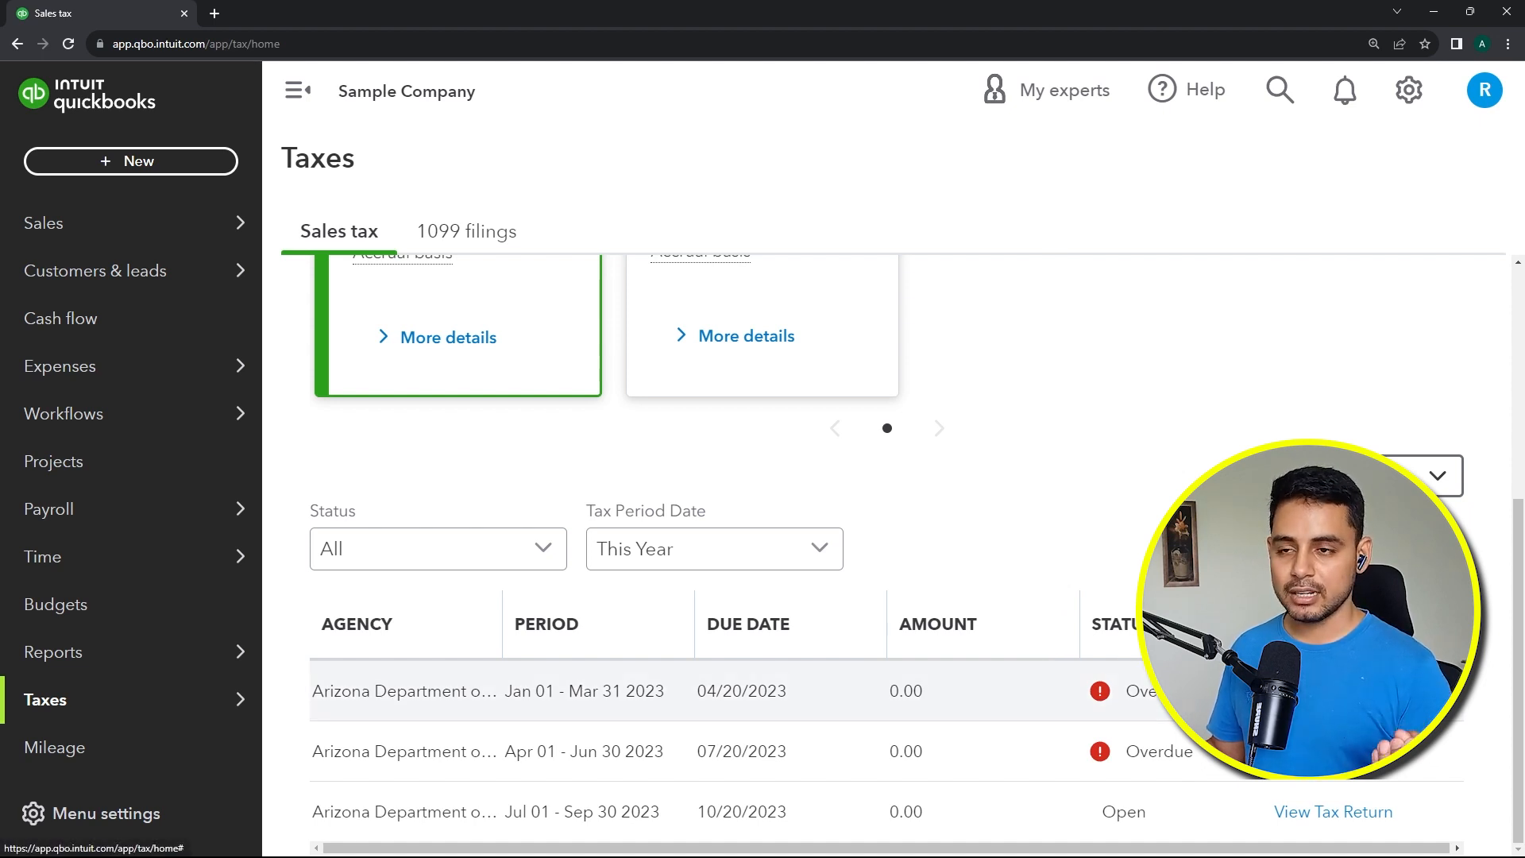
pyautogui.scroll(5, 759, 595)
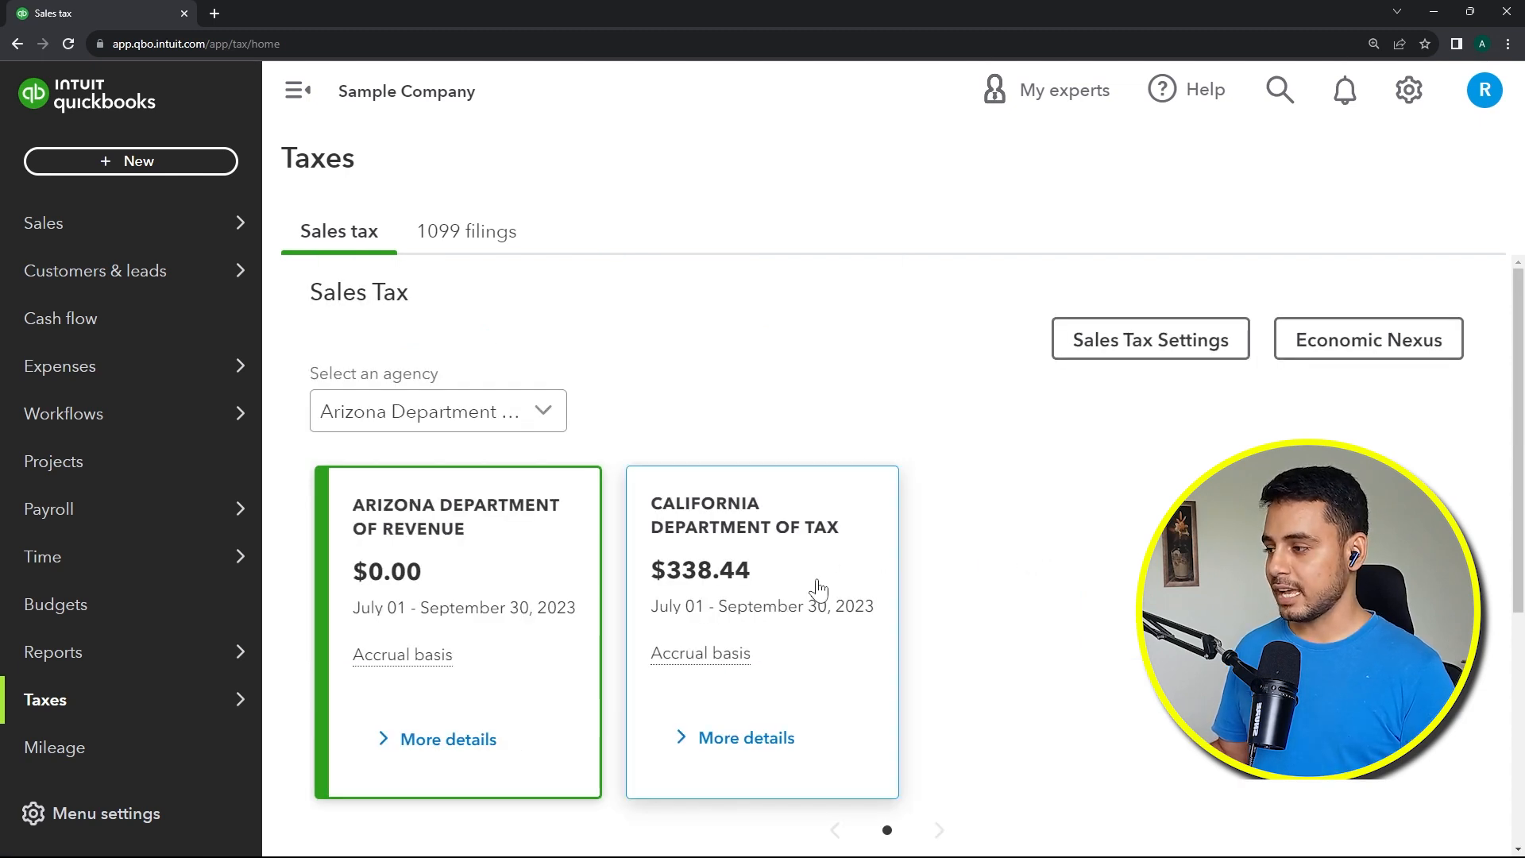
pyautogui.click(724, 542)
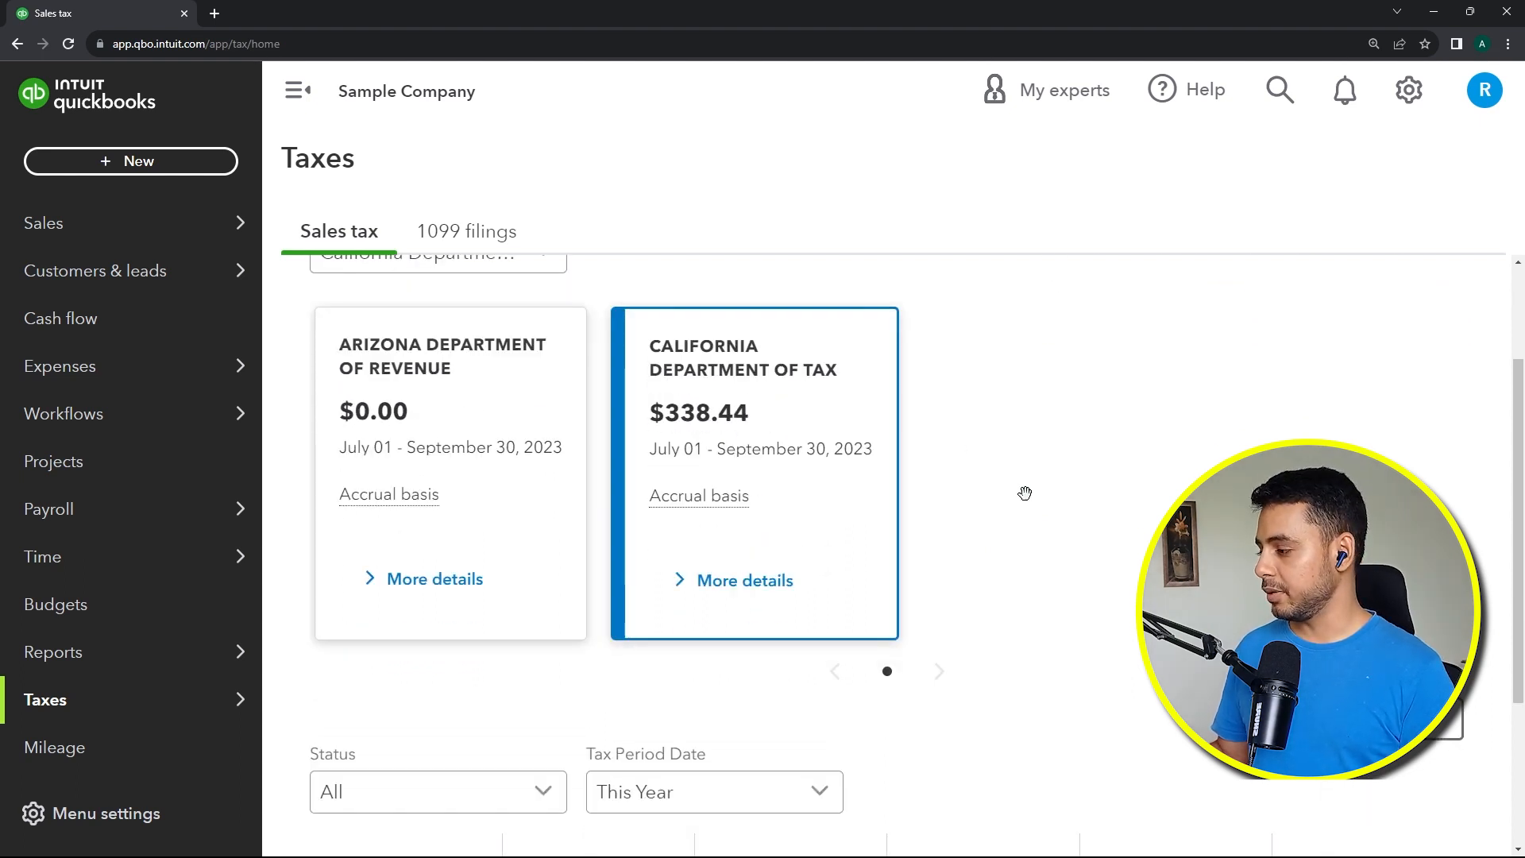
pyautogui.scroll(-3, 1025, 493)
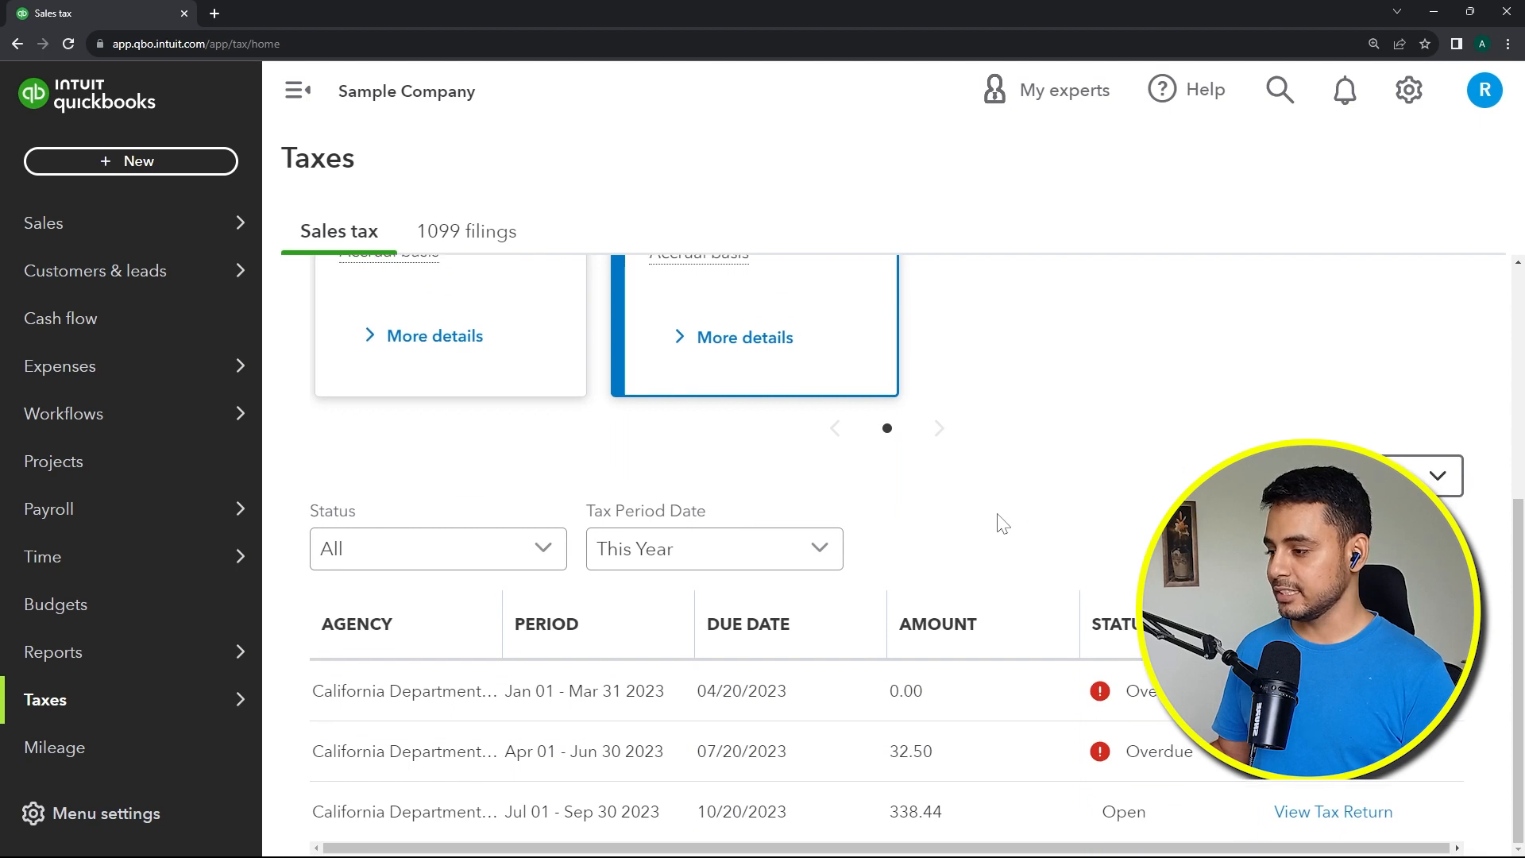
pyautogui.scroll(5, 1129, 346)
# Step: Open the sales tax settings and review the tax agencies and custom rates
pyautogui.click(1128, 341)
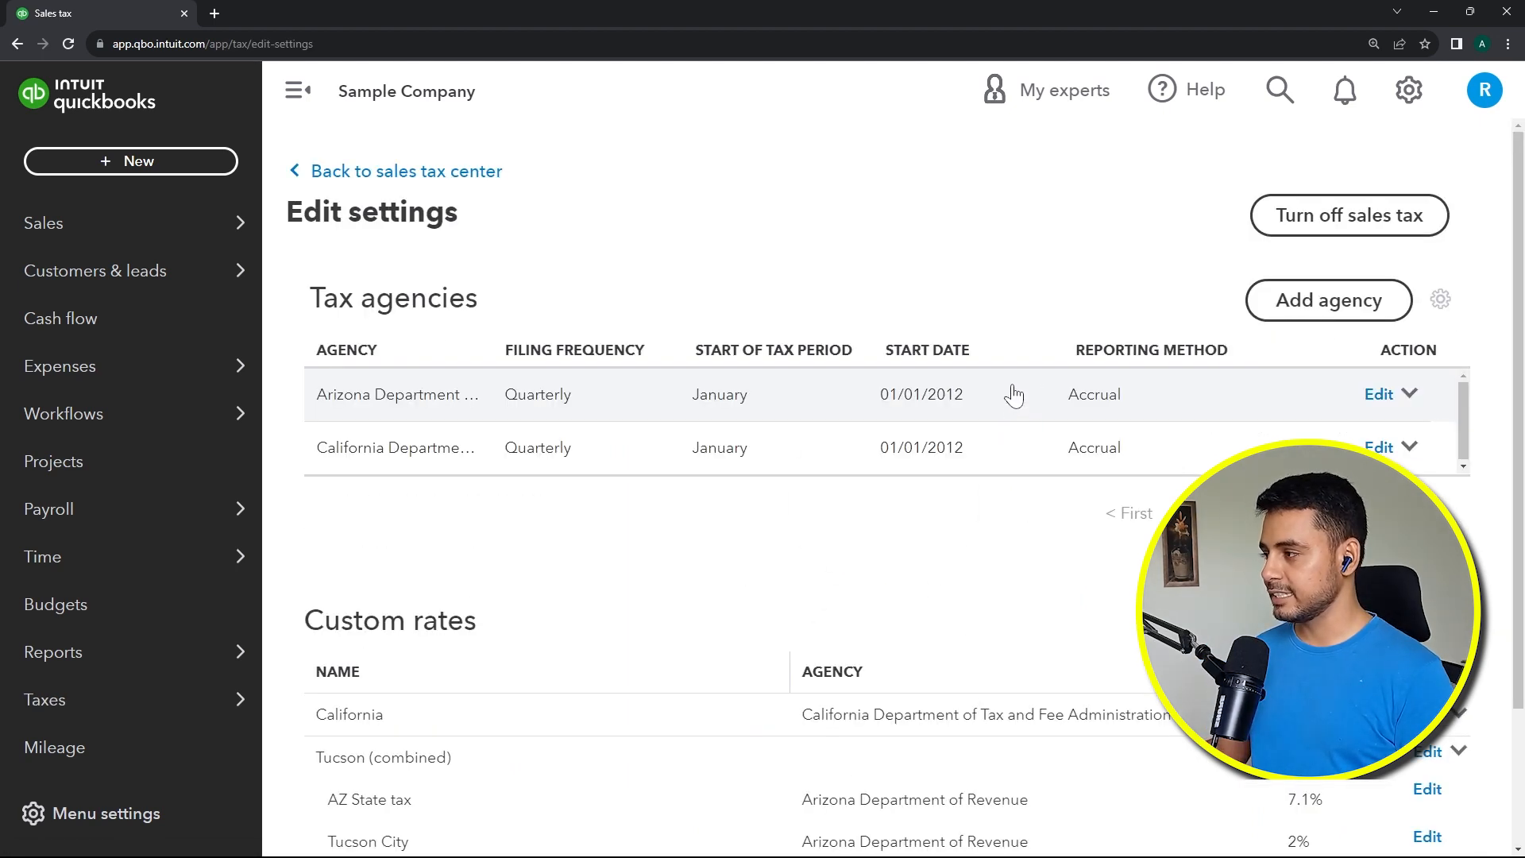
pyautogui.scroll(-2, 629, 548)
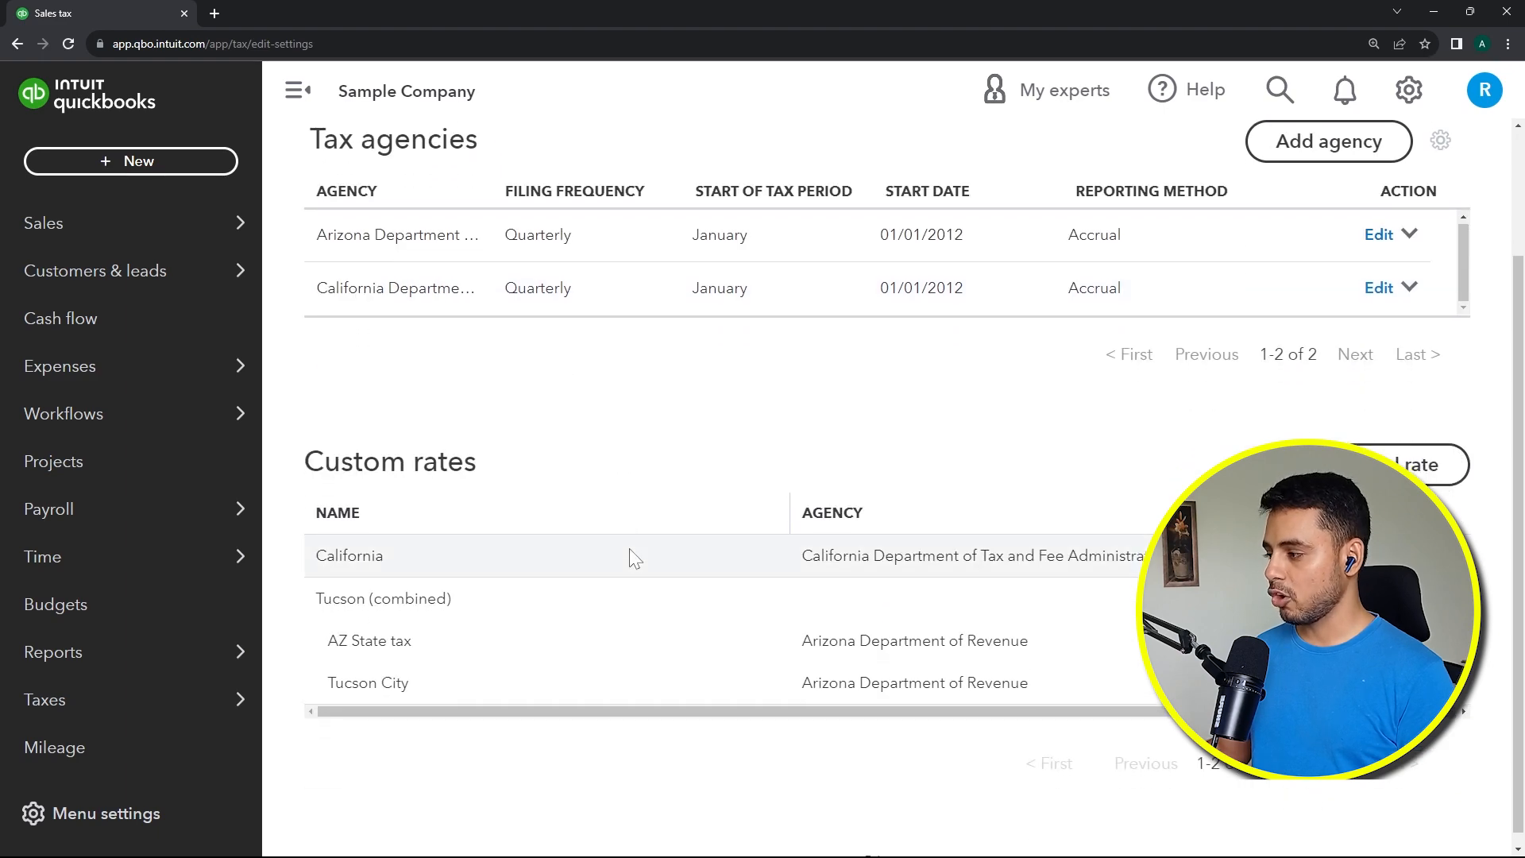
pyautogui.scroll(2, 684, 583)
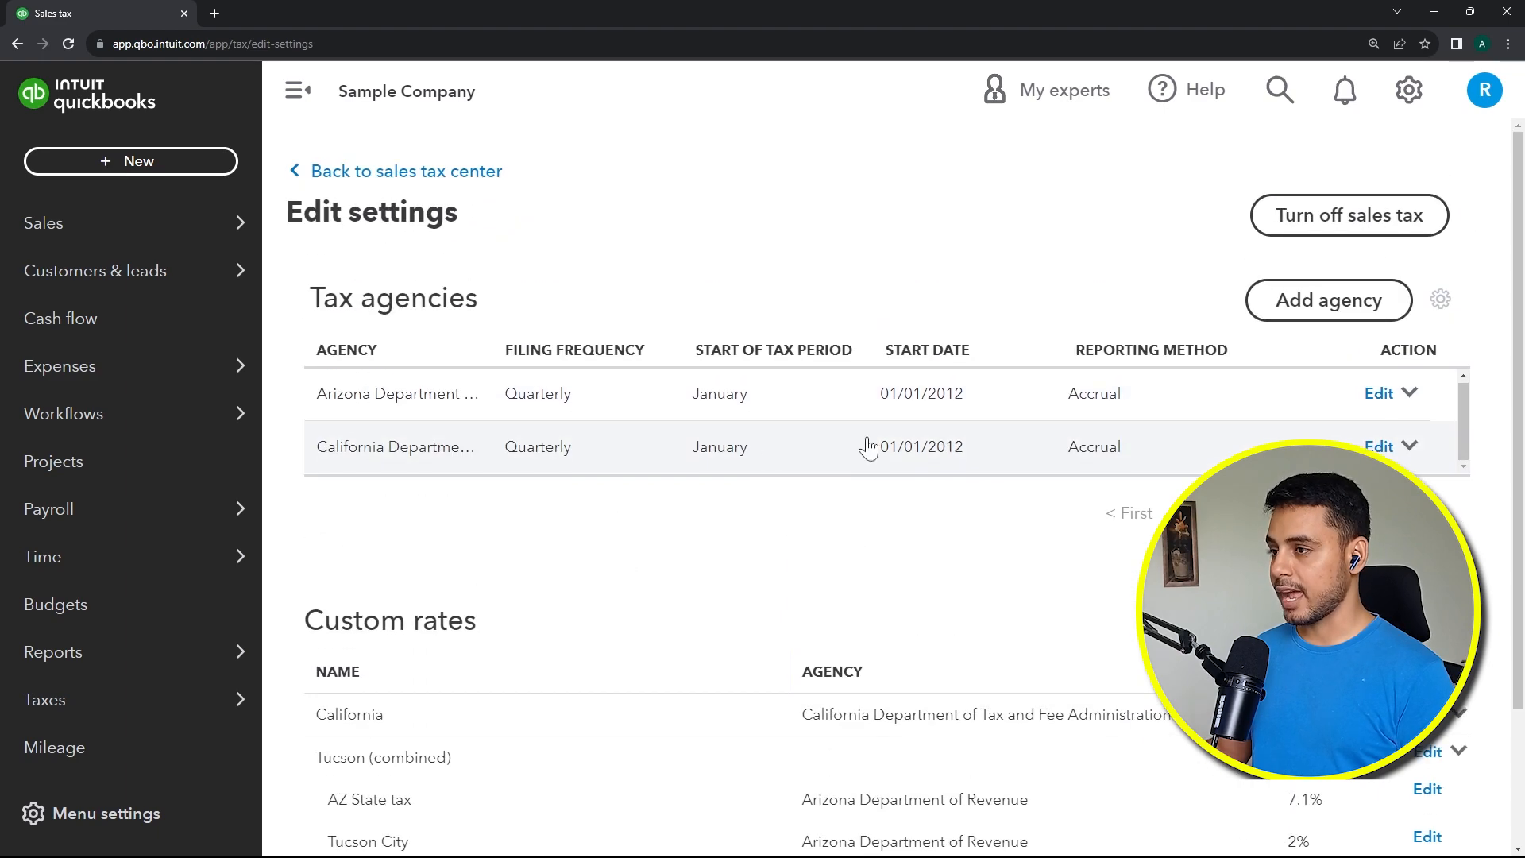
# Step: Start adding a new tax agency and choose Golden (City) as the agency
pyautogui.click(1339, 318)
pyautogui.click(1150, 179)
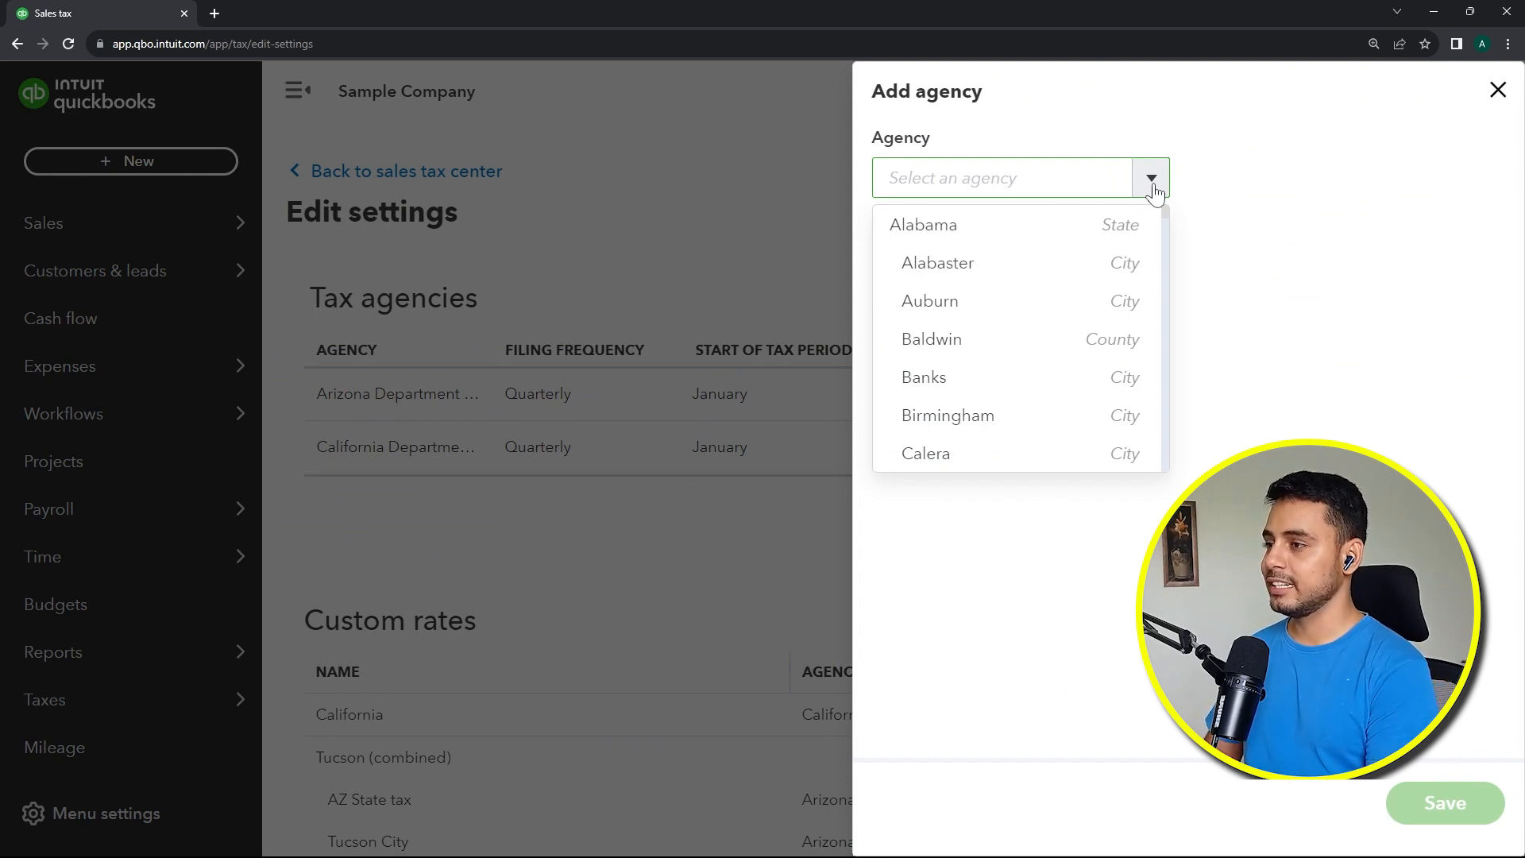
pyautogui.click(1116, 177)
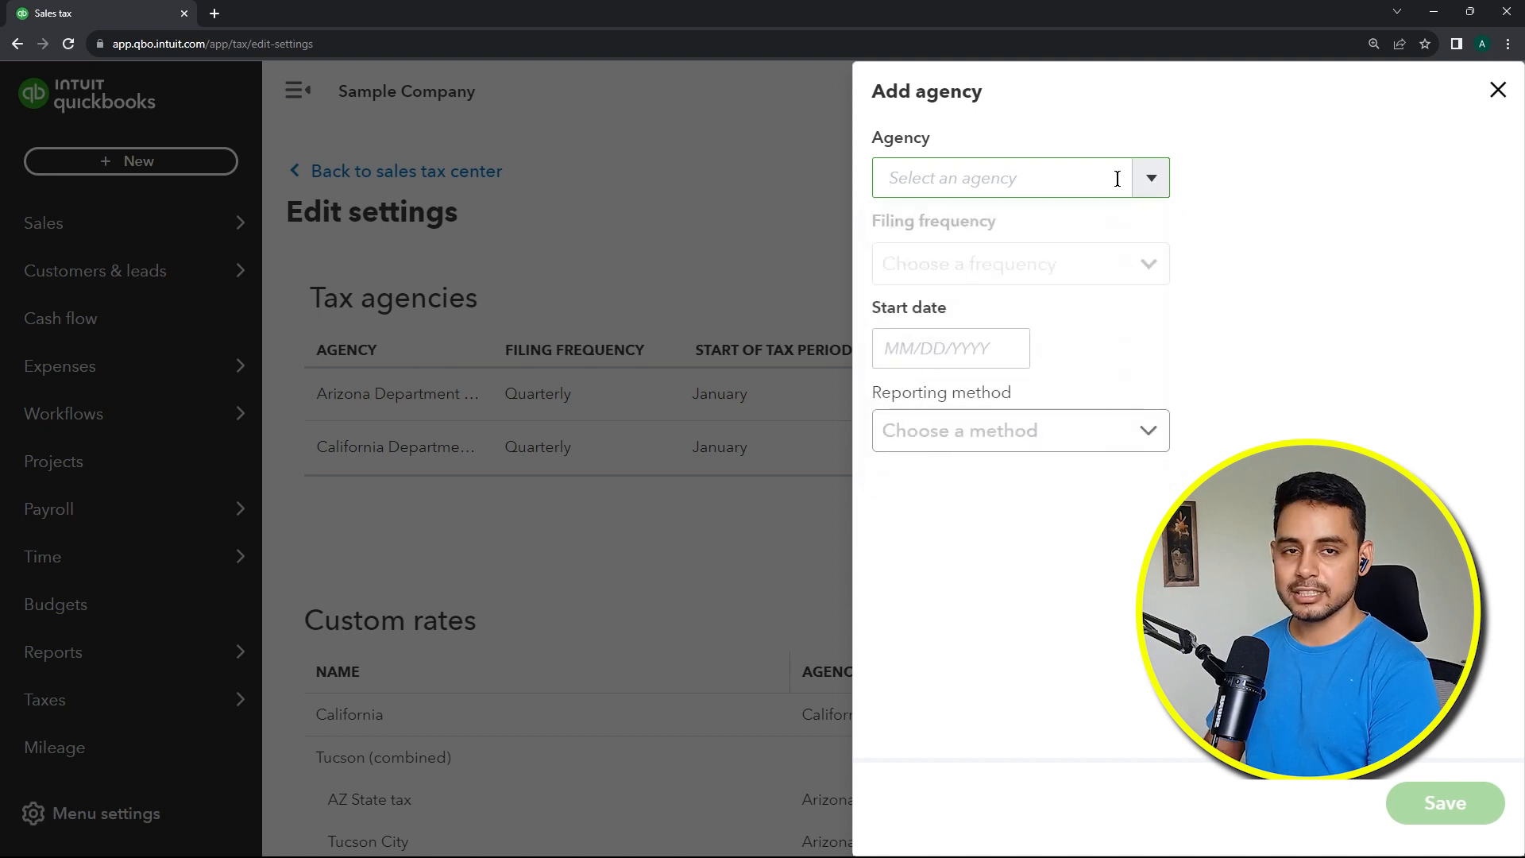
pyautogui.write('Golden')
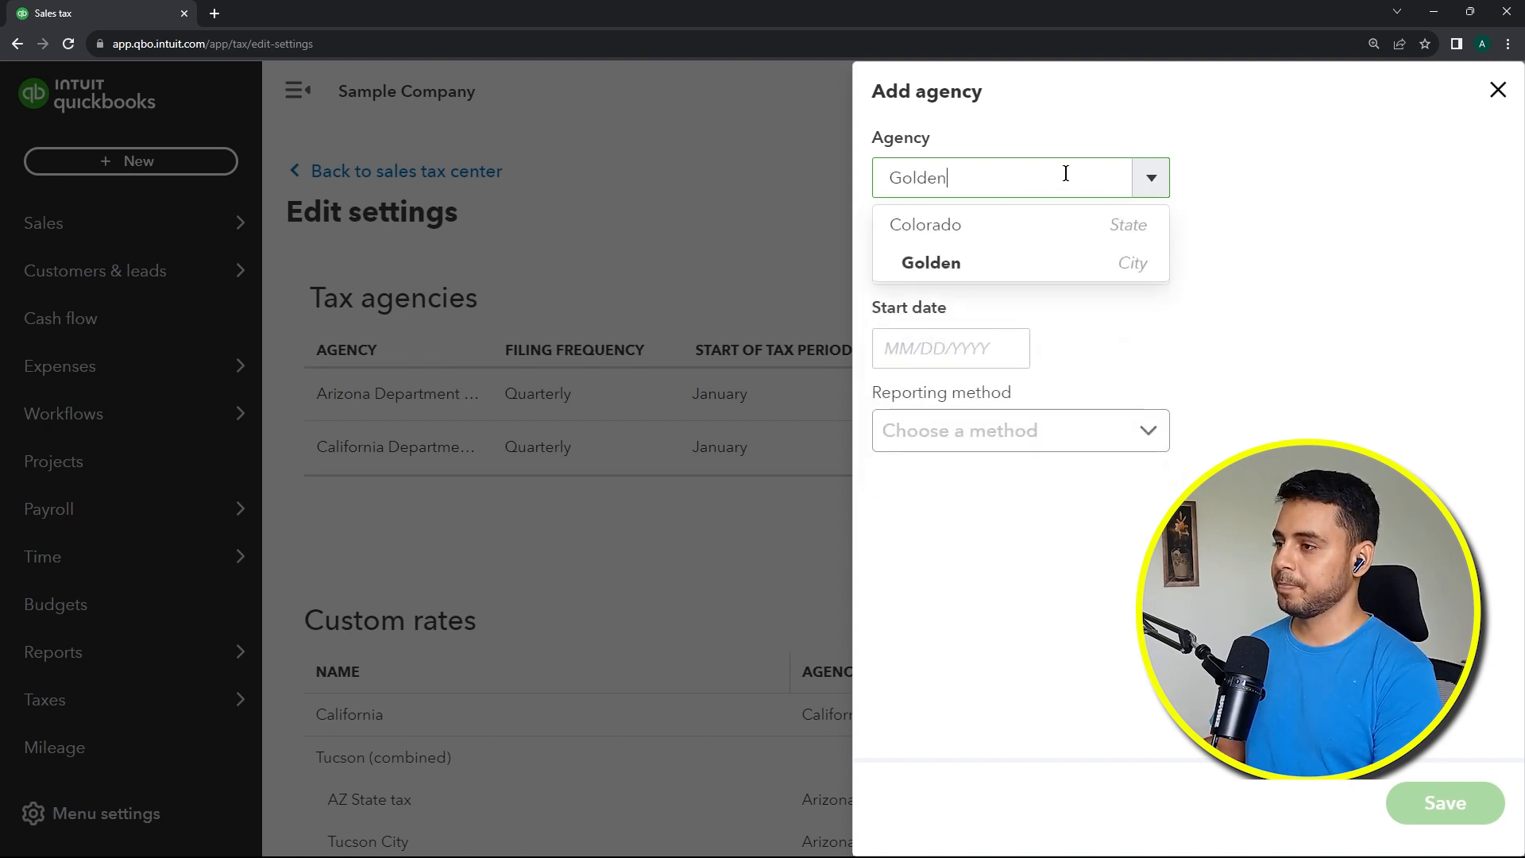
pyautogui.click(1013, 262)
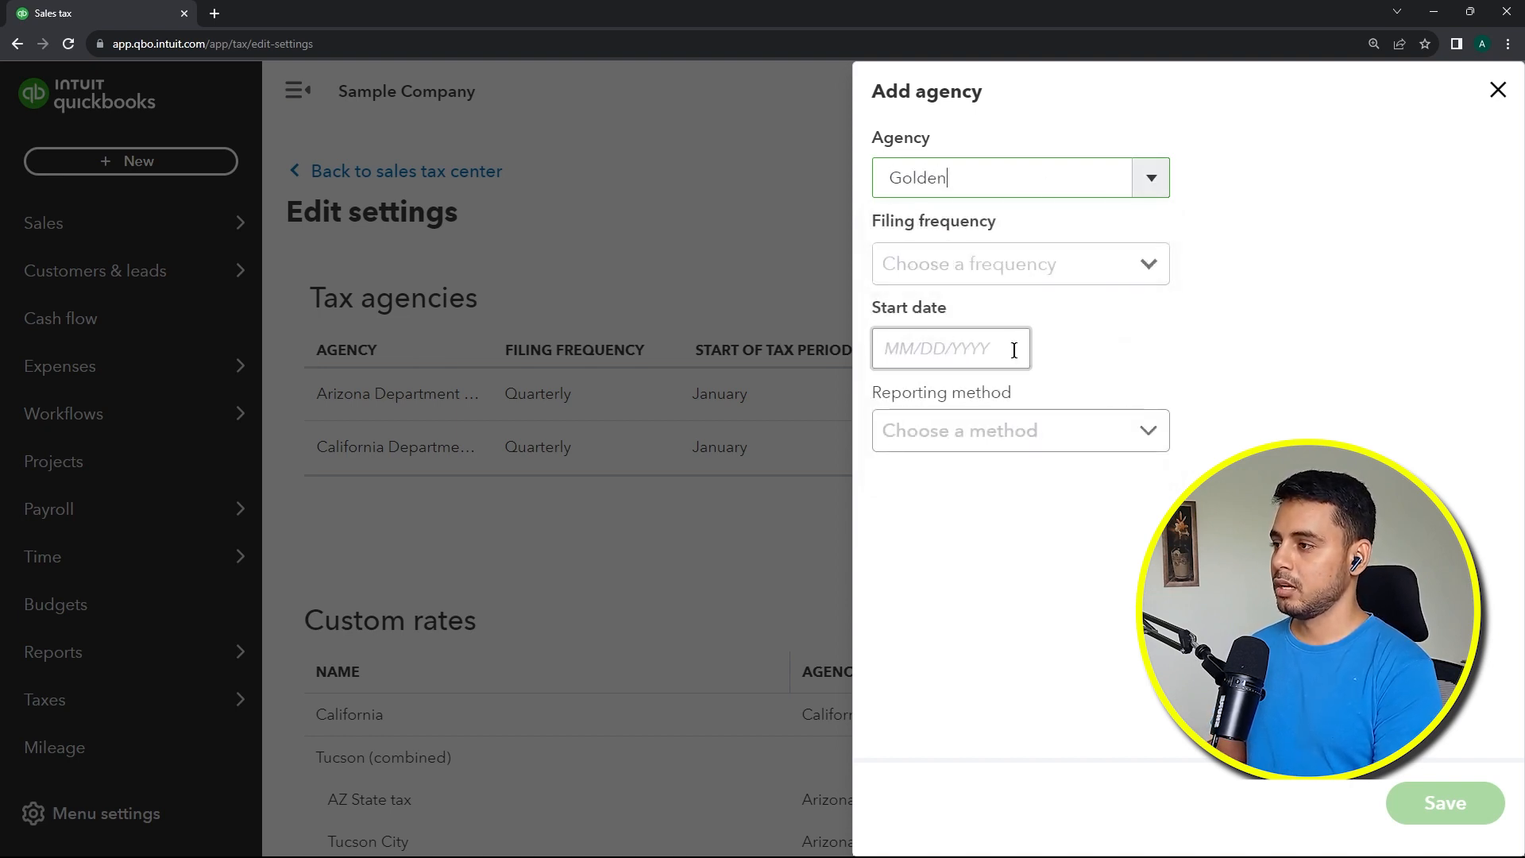
# Step: Set the Golden agency's filing frequency to Quarterly and its start date to 09/01/2023
pyautogui.click(1149, 271)
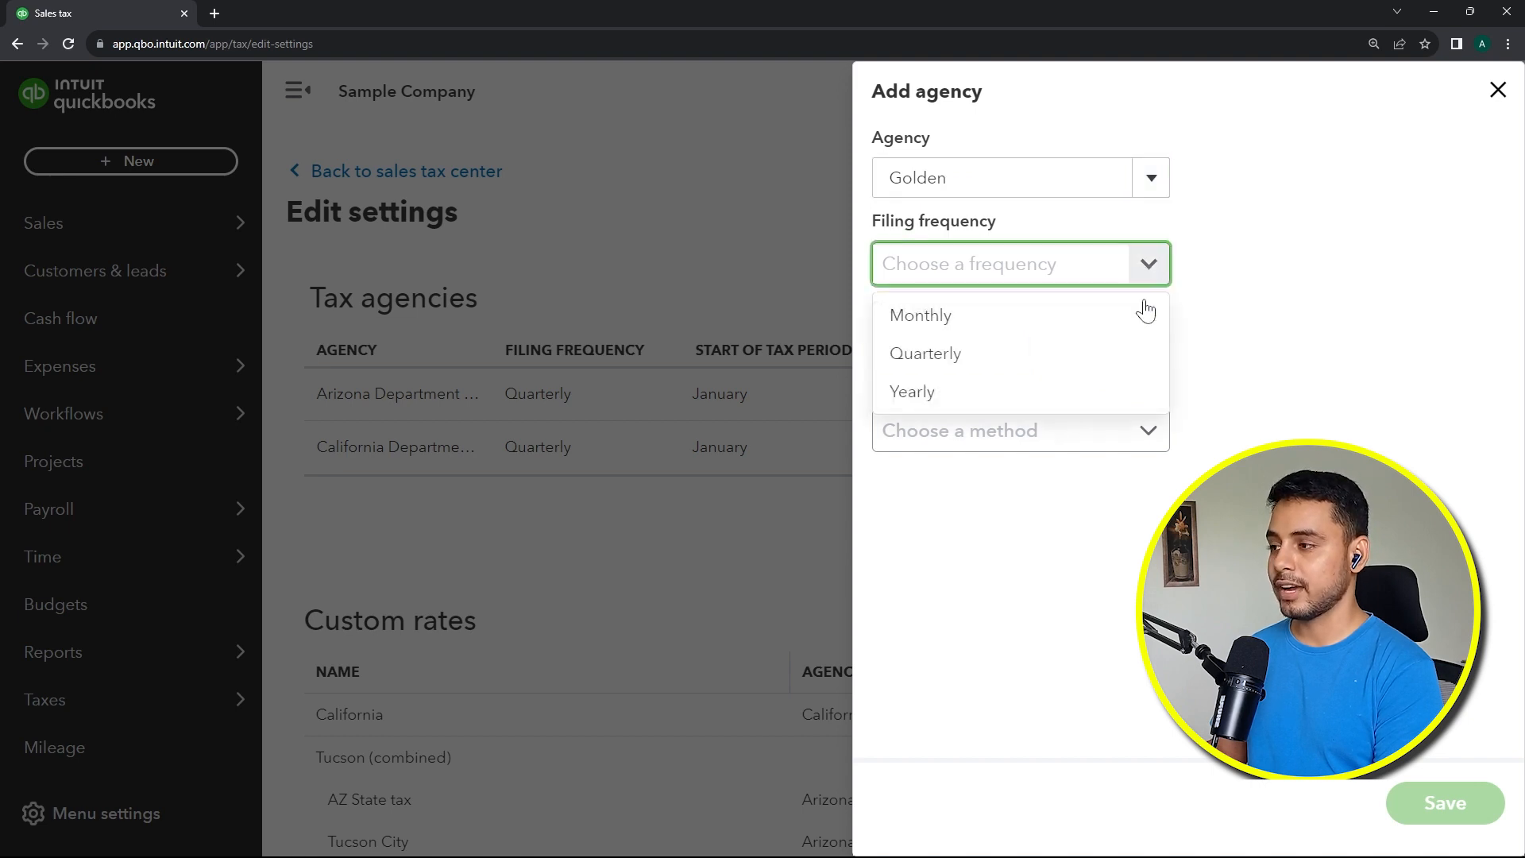
pyautogui.click(1132, 352)
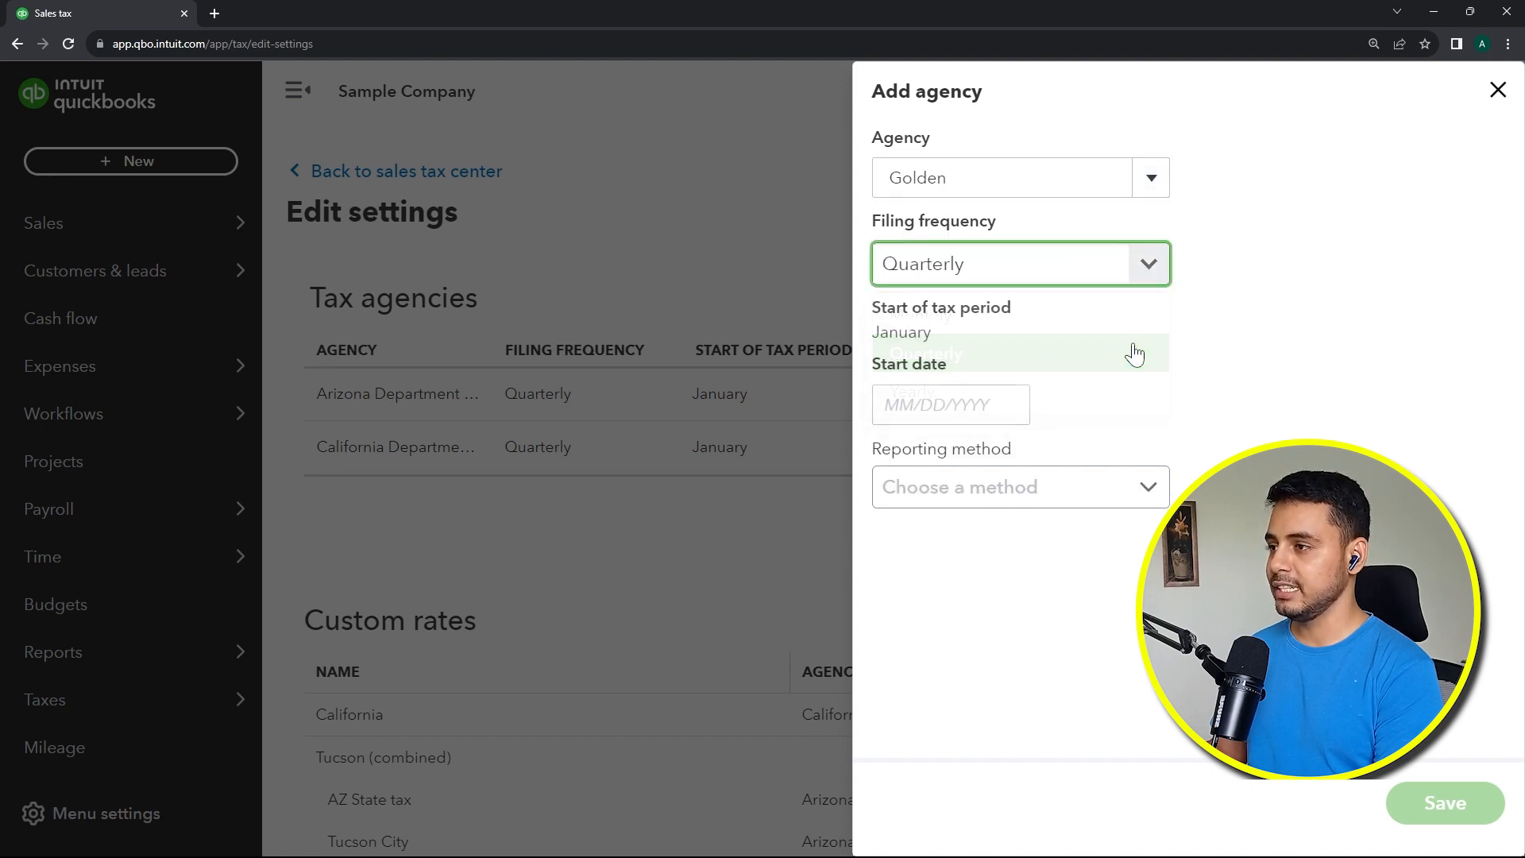
pyautogui.click(947, 413)
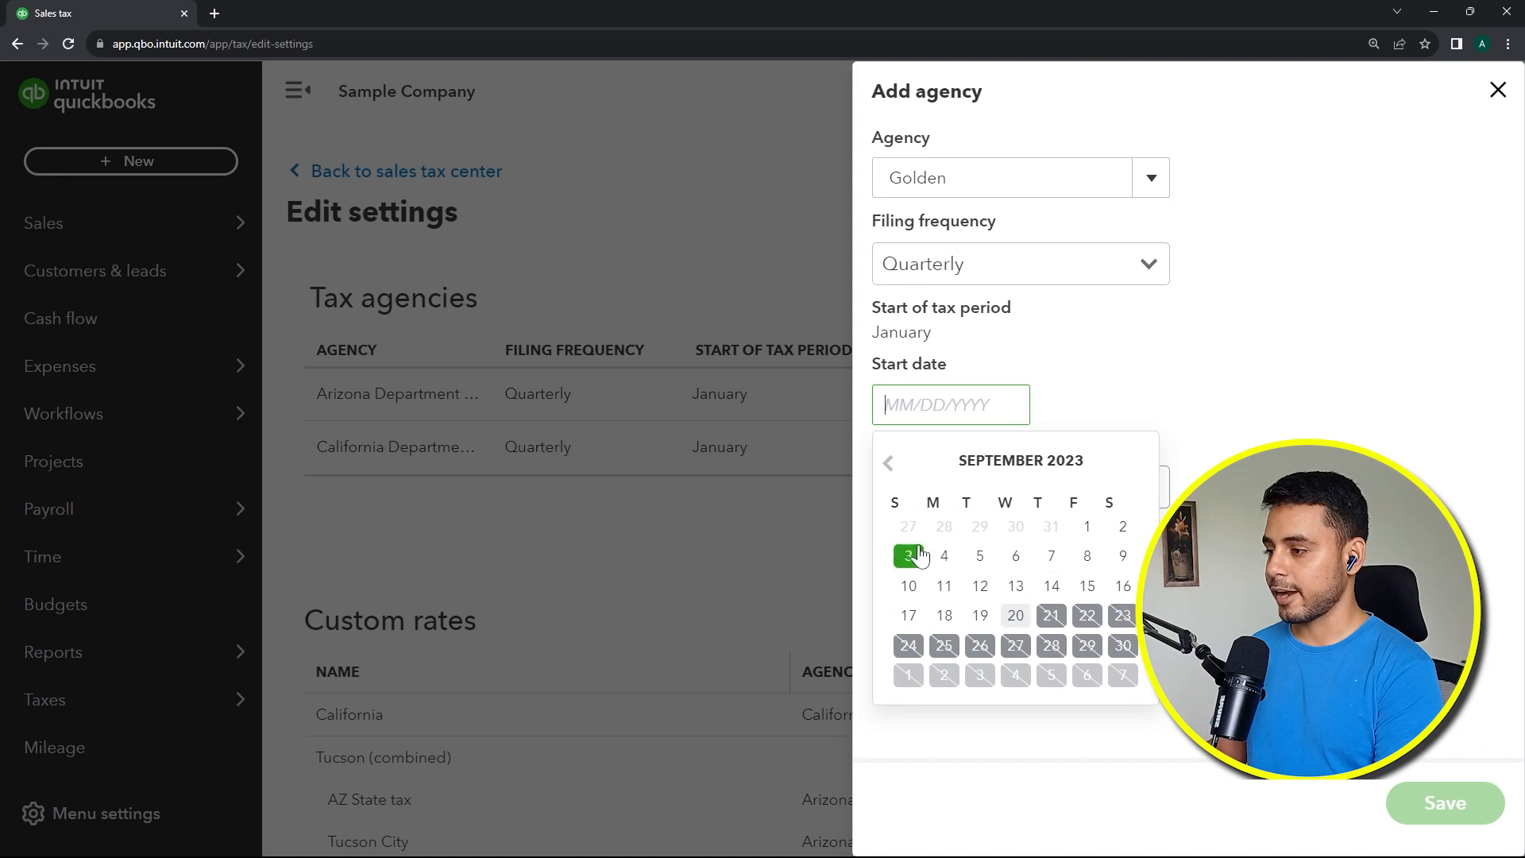
pyautogui.click(1087, 526)
# Step: Choose the Accrual reporting method and save the new Golden agency
pyautogui.click(1100, 496)
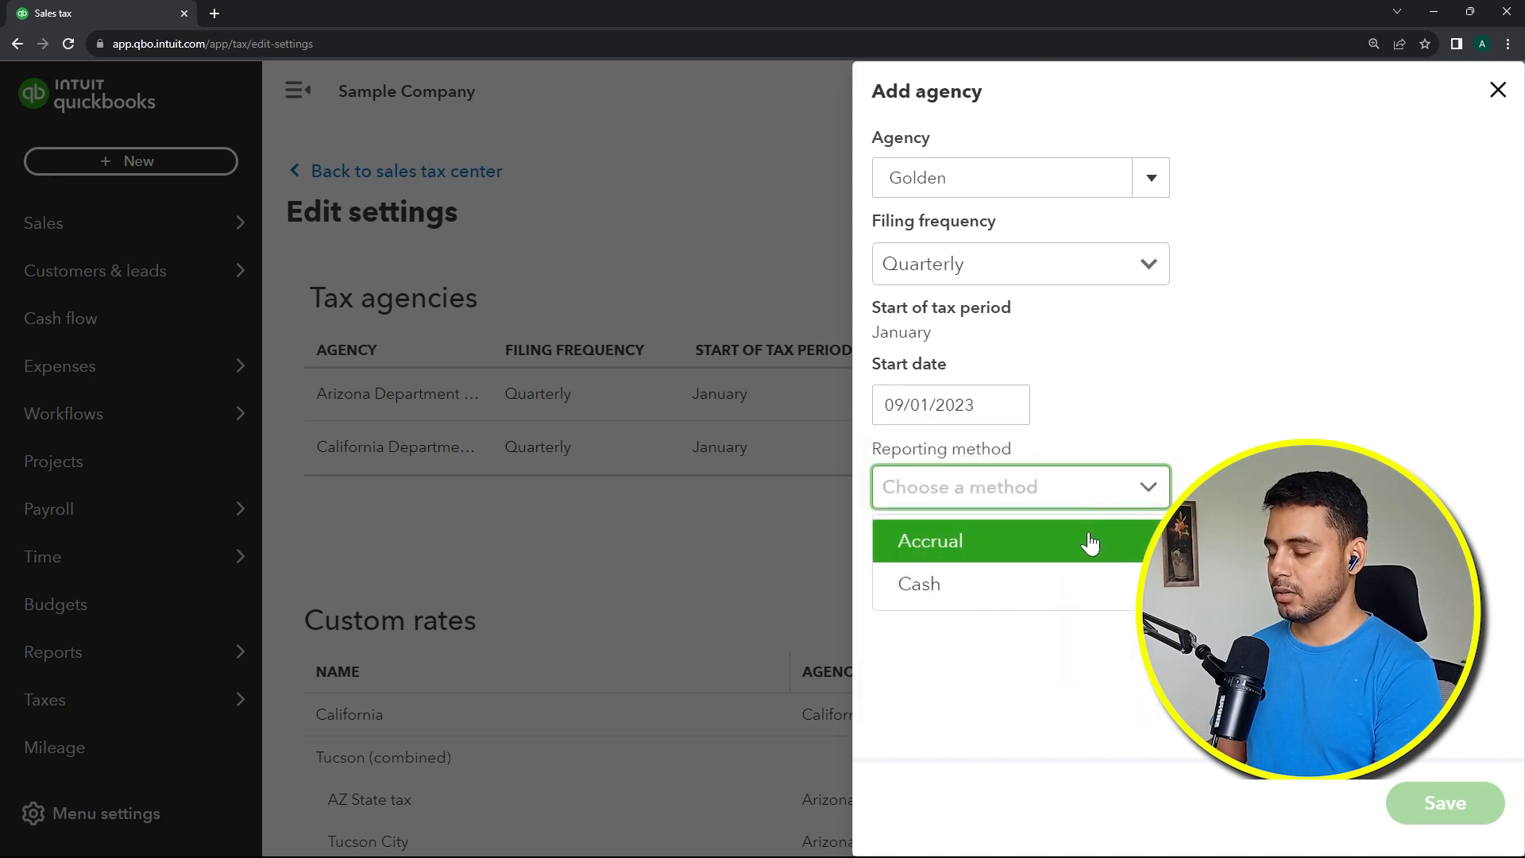
pyautogui.click(1090, 542)
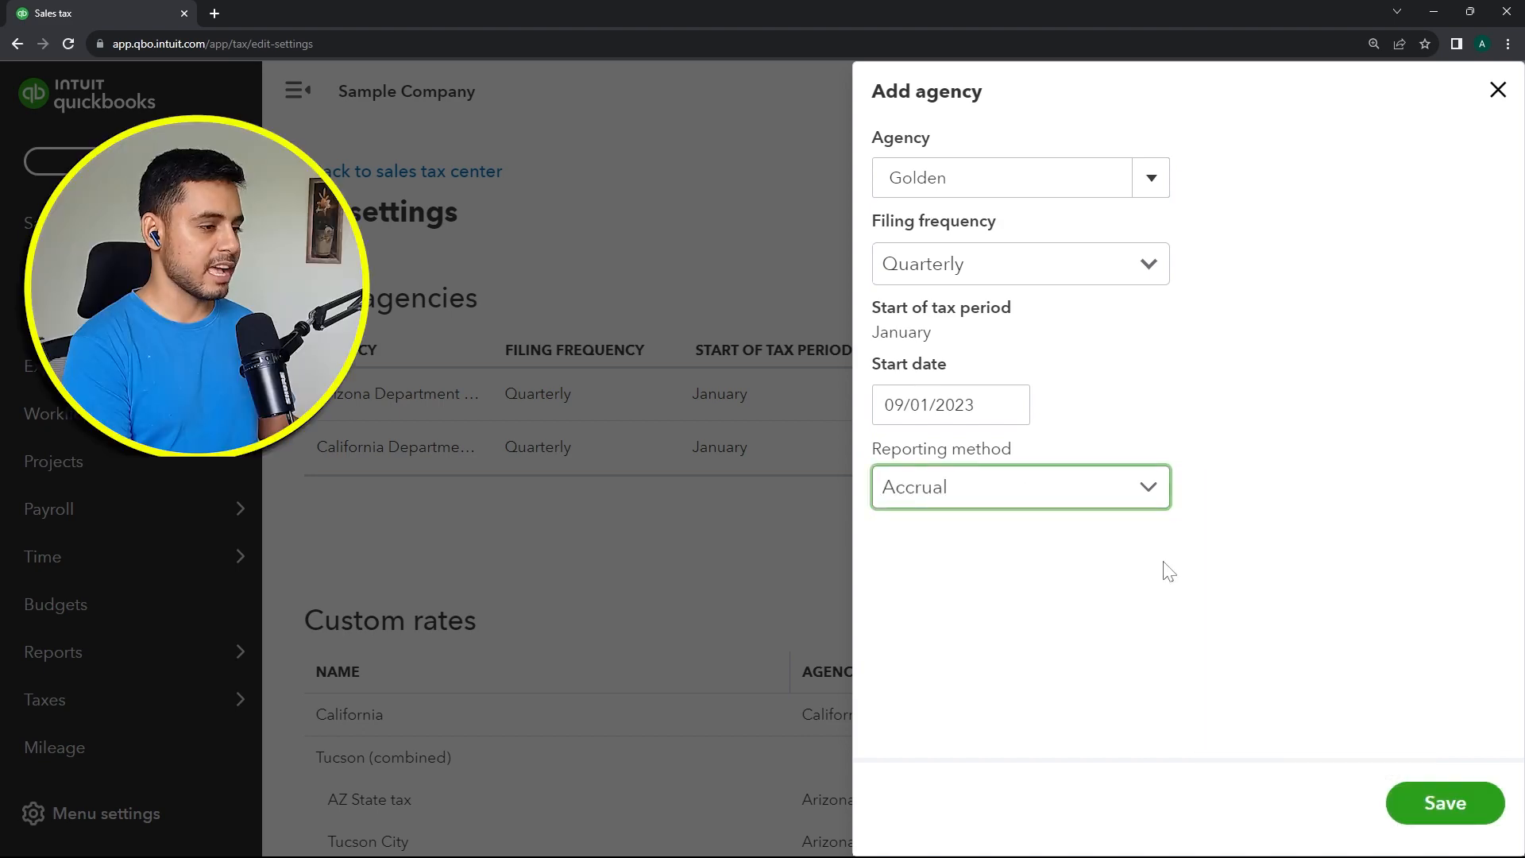
pyautogui.click(1454, 803)
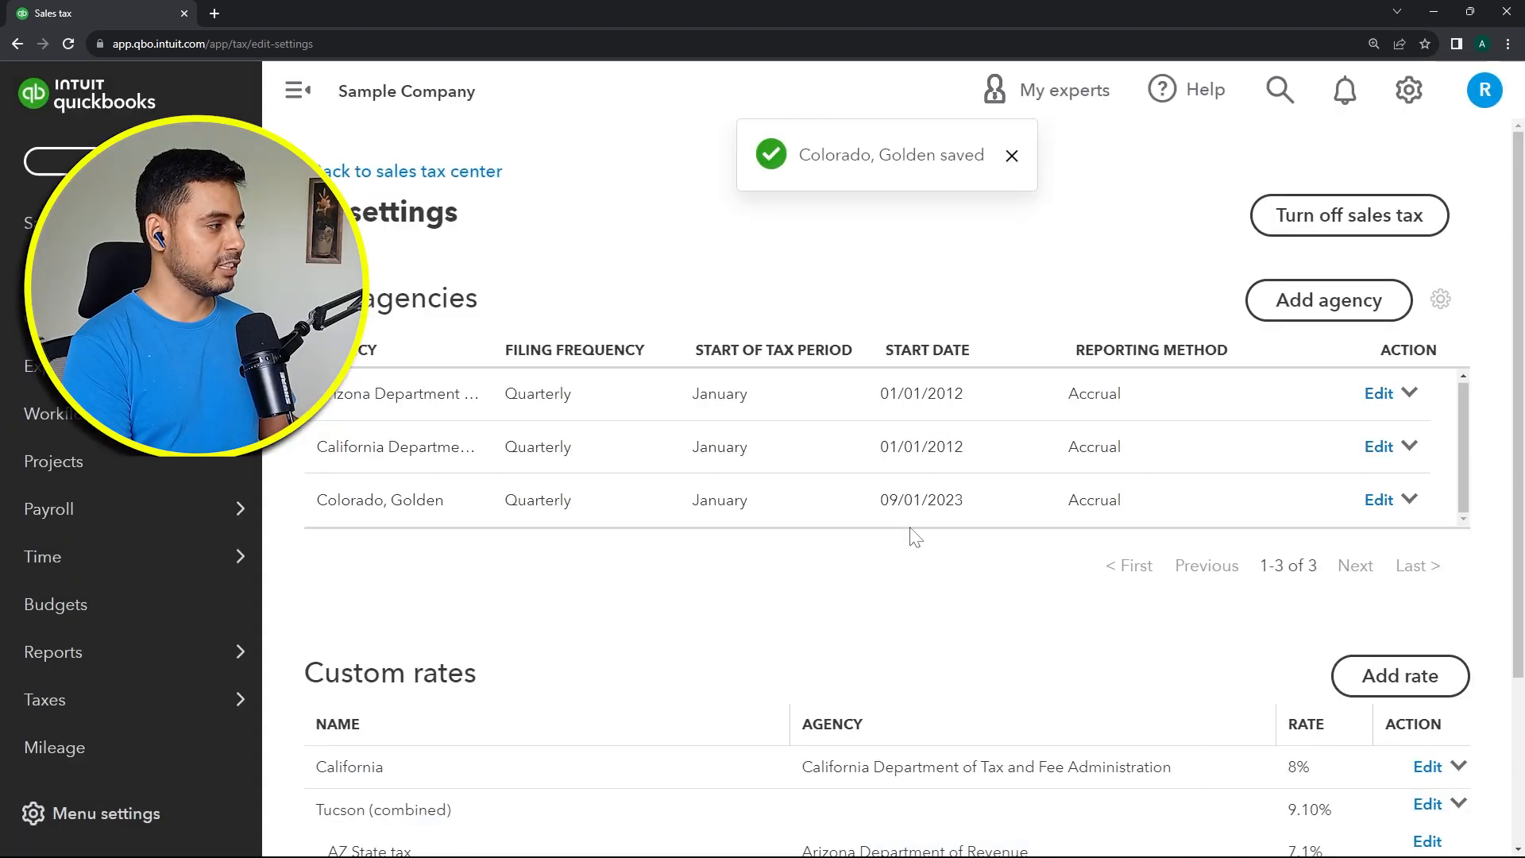
pyautogui.scroll(-1, 774, 528)
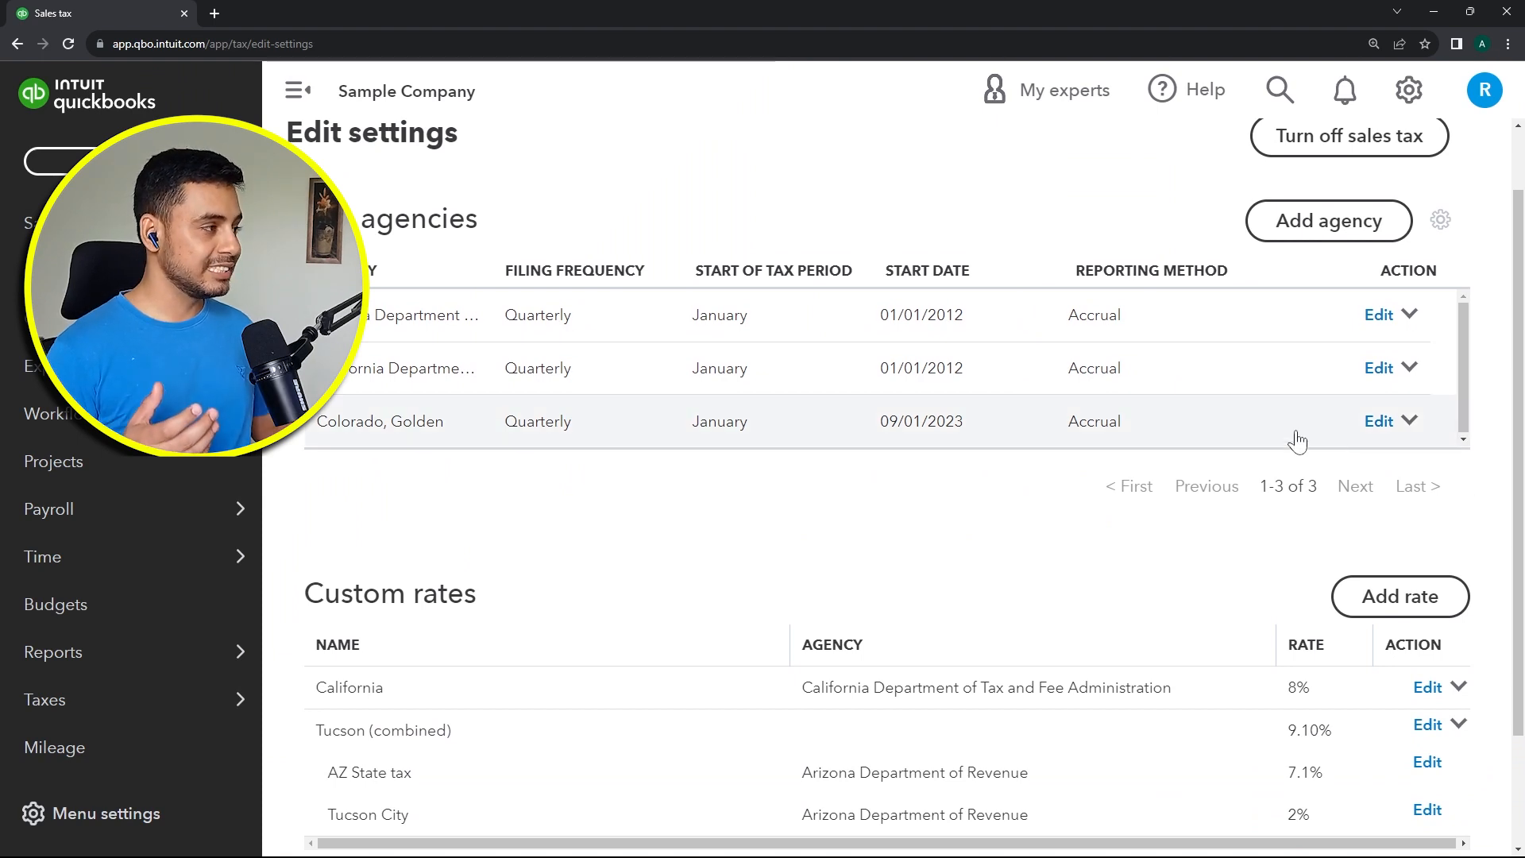
pyautogui.click(1409, 314)
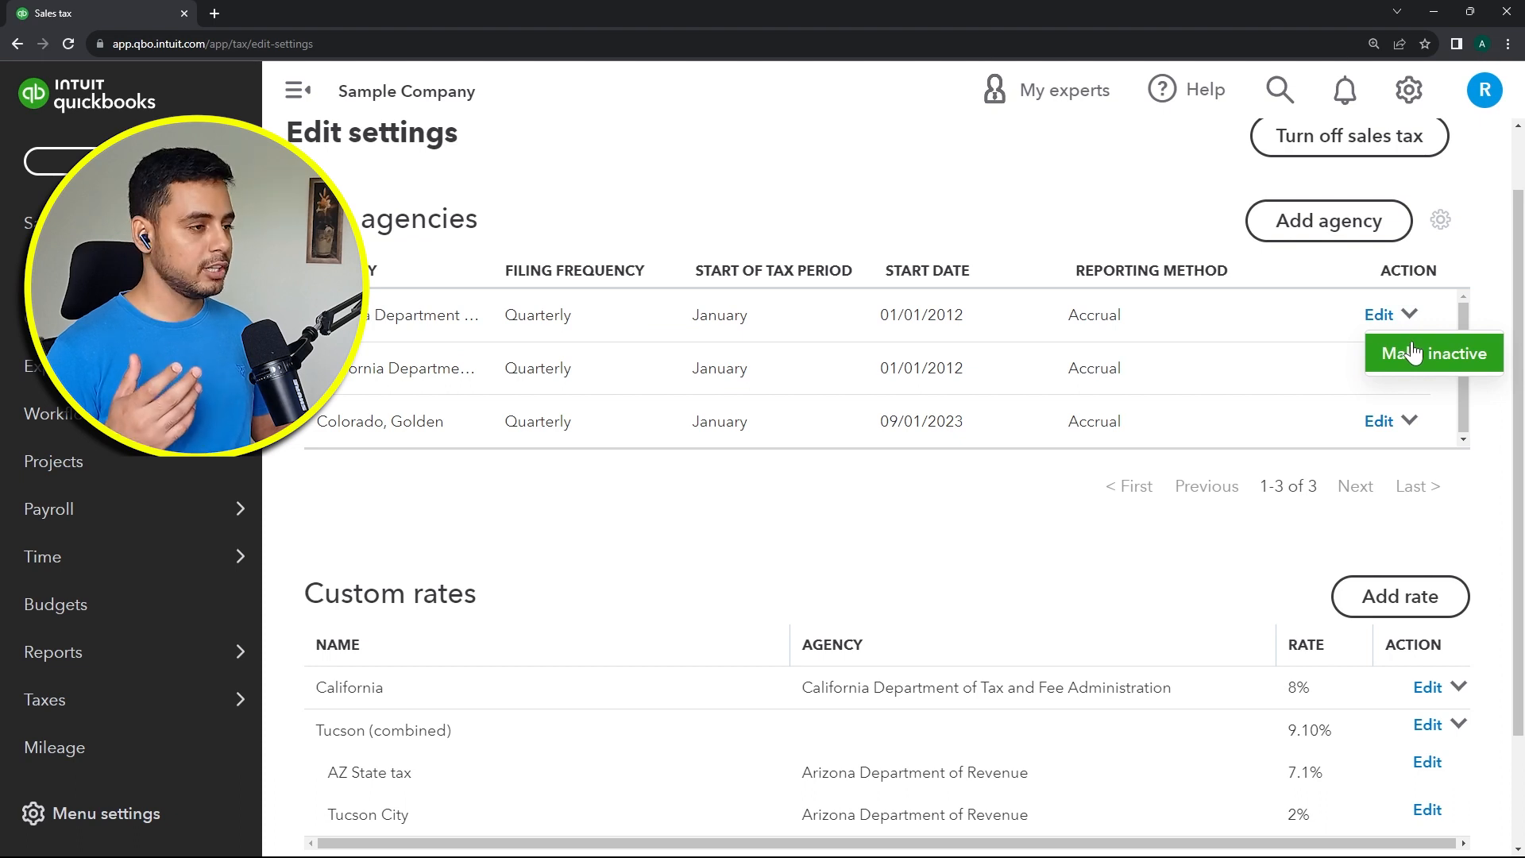
pyautogui.click(1483, 314)
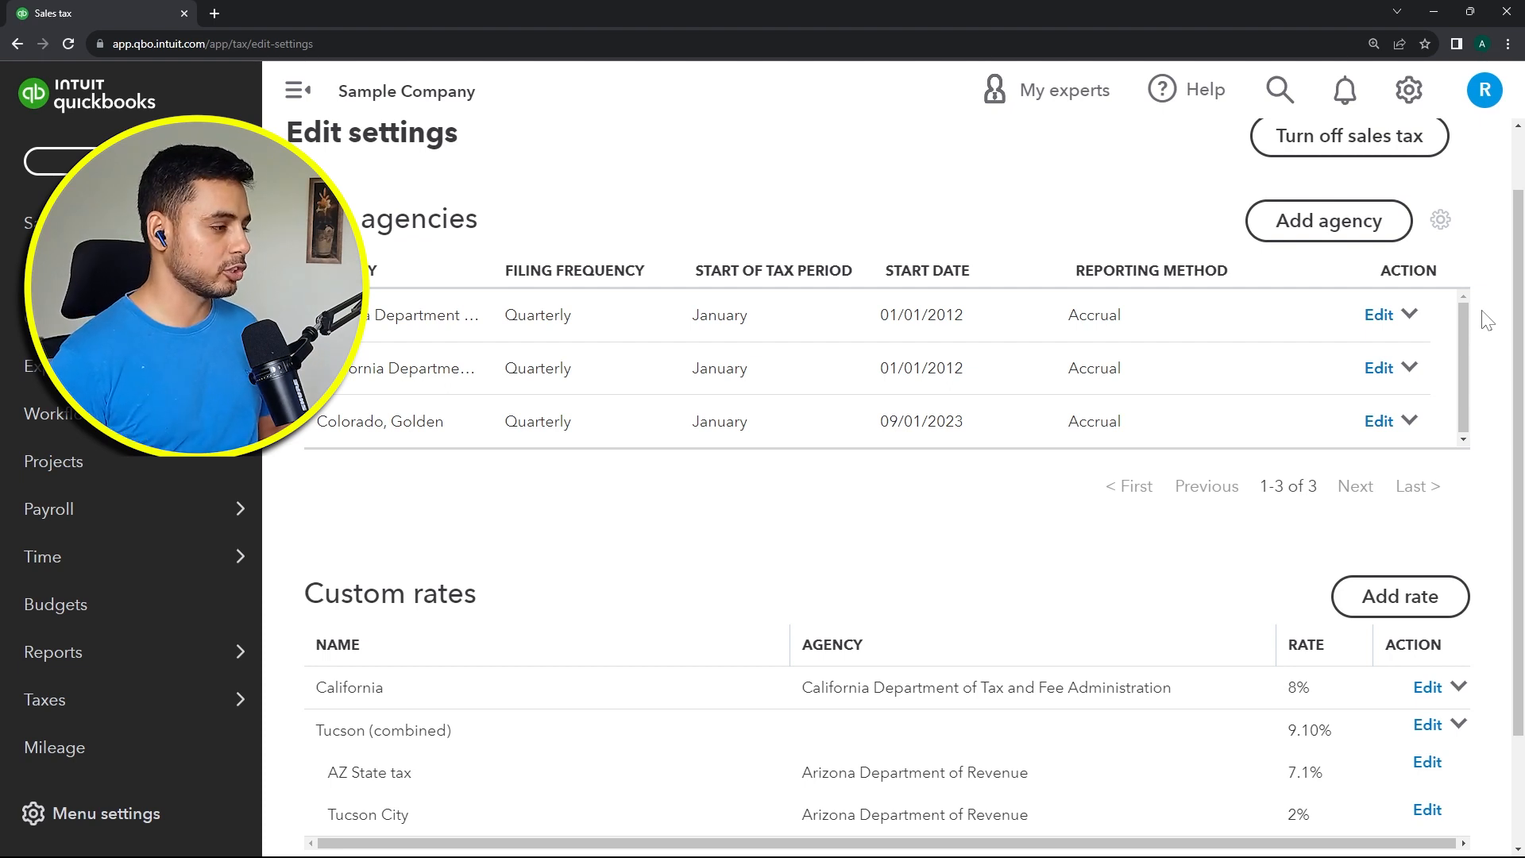
# Step: Start adding a combined custom sales tax rate named Colorado
pyautogui.click(1380, 611)
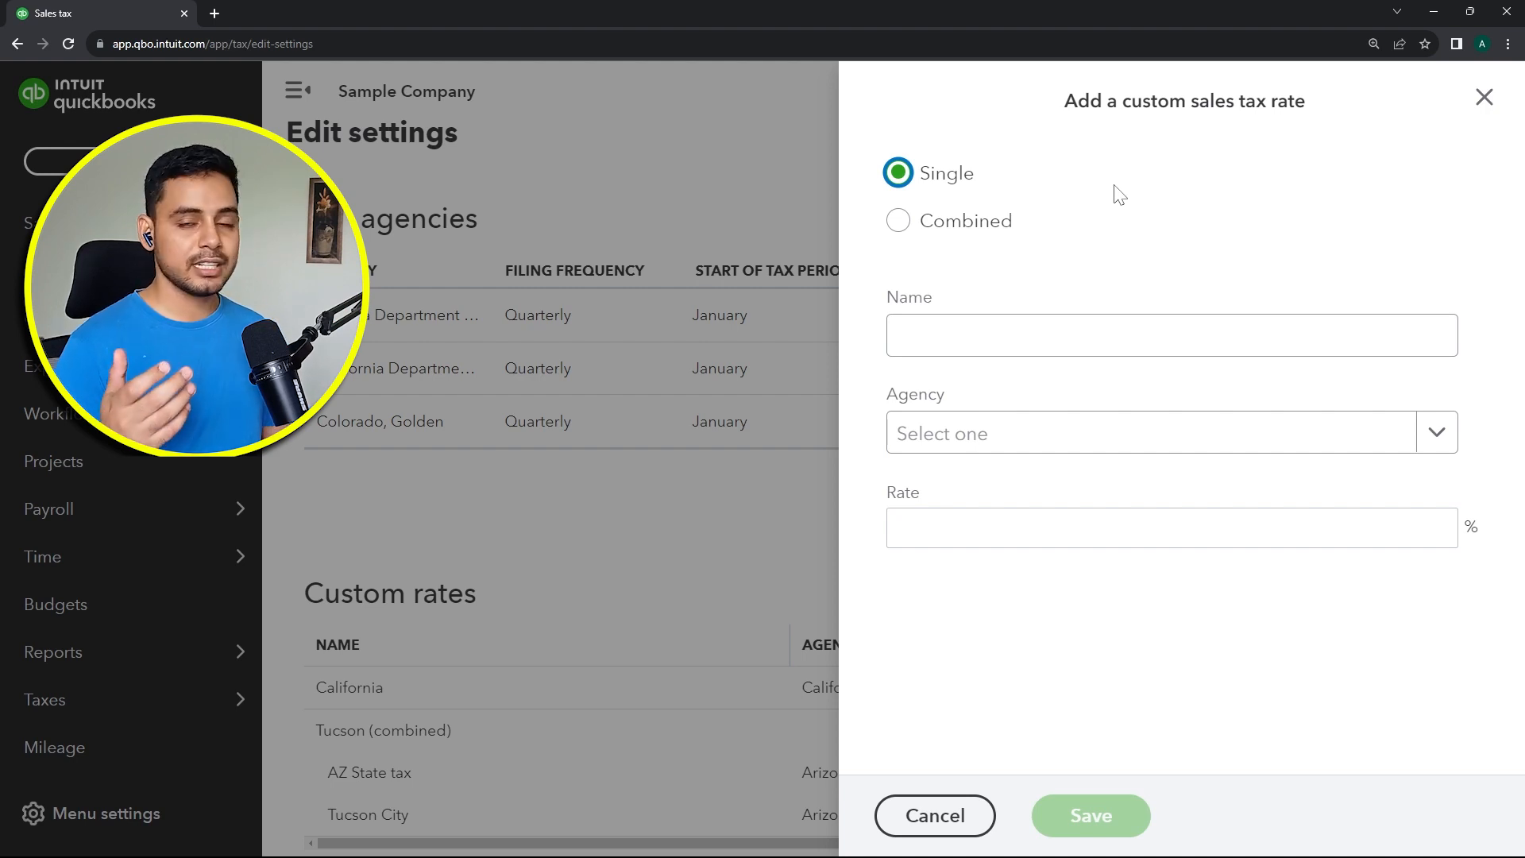
pyautogui.click(966, 223)
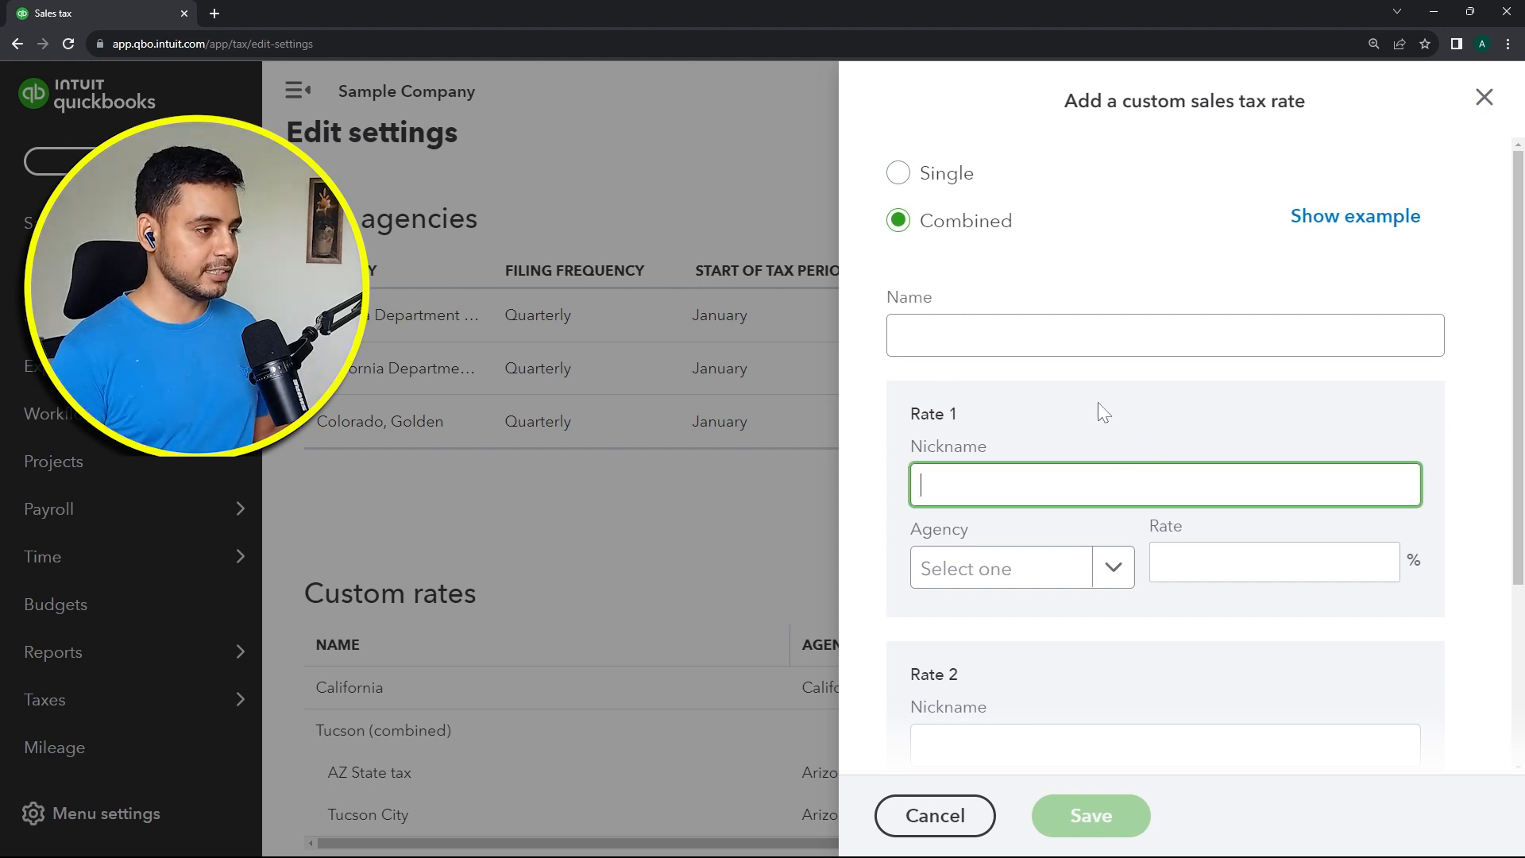
pyautogui.click(1066, 333)
pyautogui.write('Colorado')
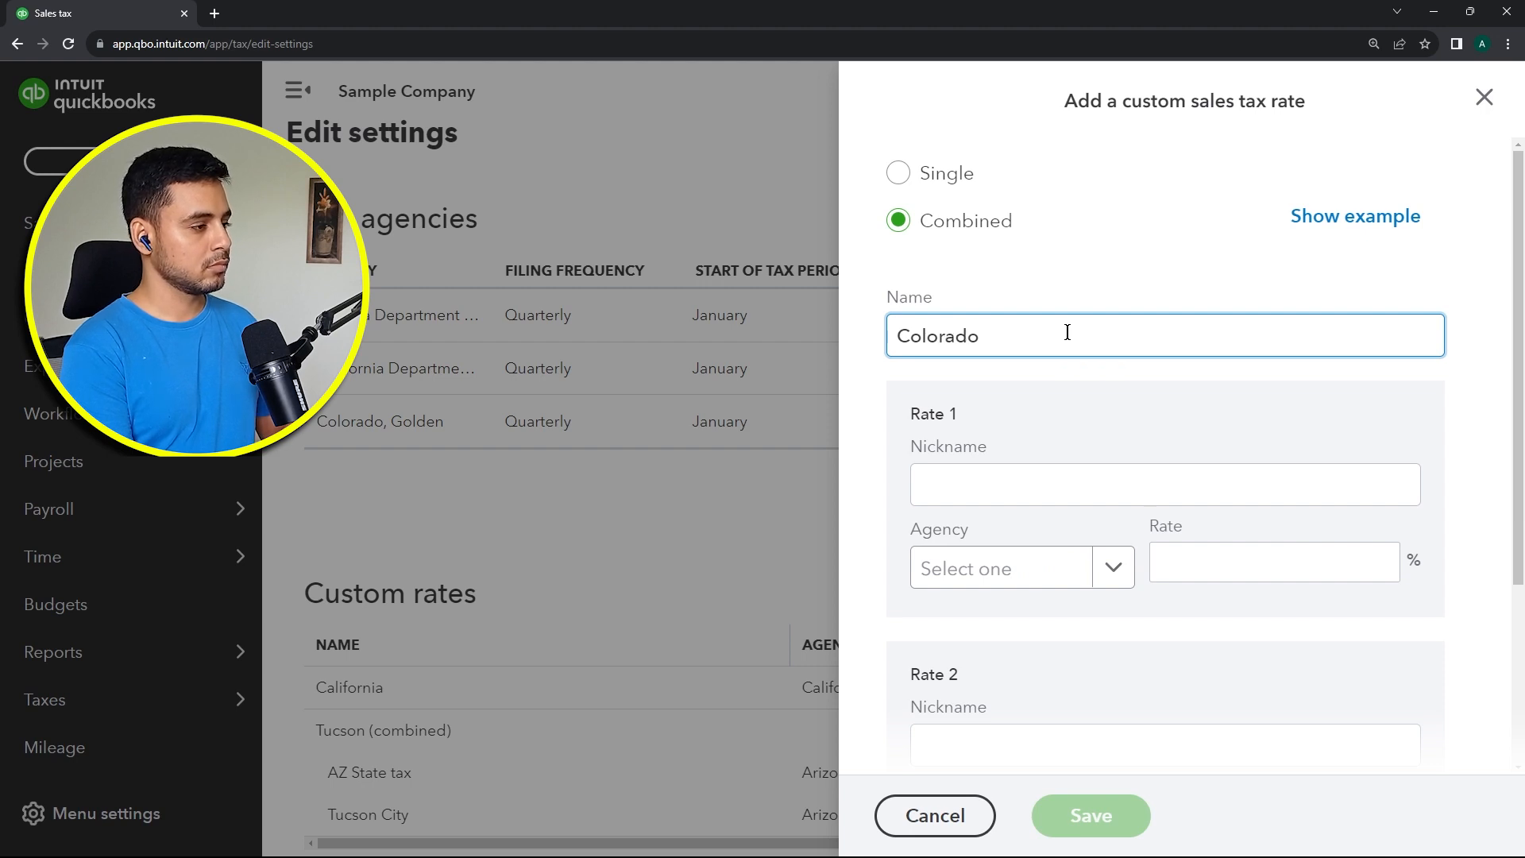
# Step: Nickname the first component Colorado state tax and assign it to the Colorado Department of Revenue
pyautogui.press('Tab')
pyautogui.write('Colorado ')
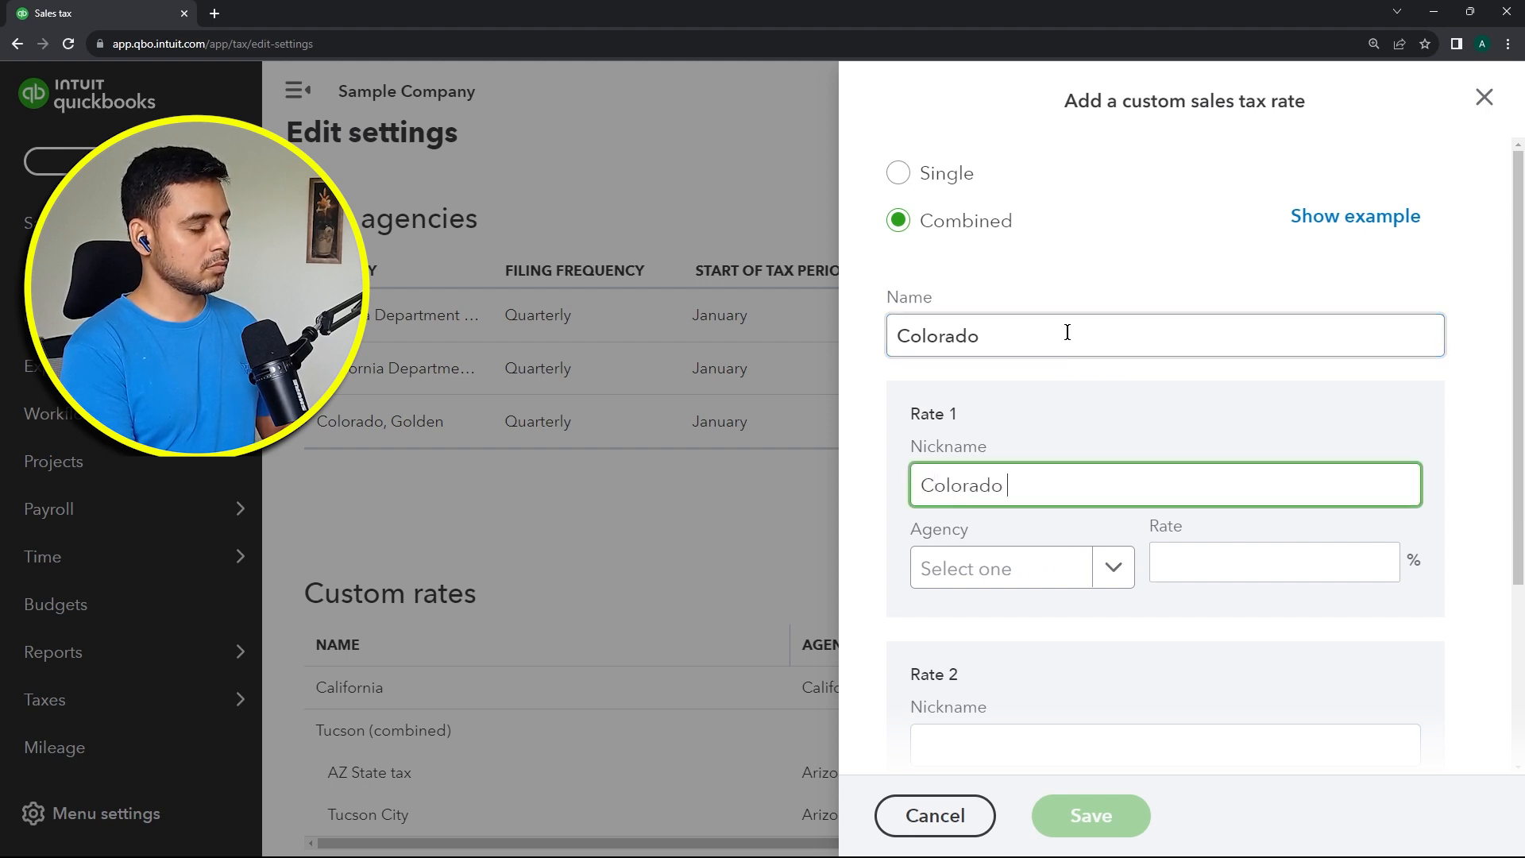
pyautogui.write('state tax')
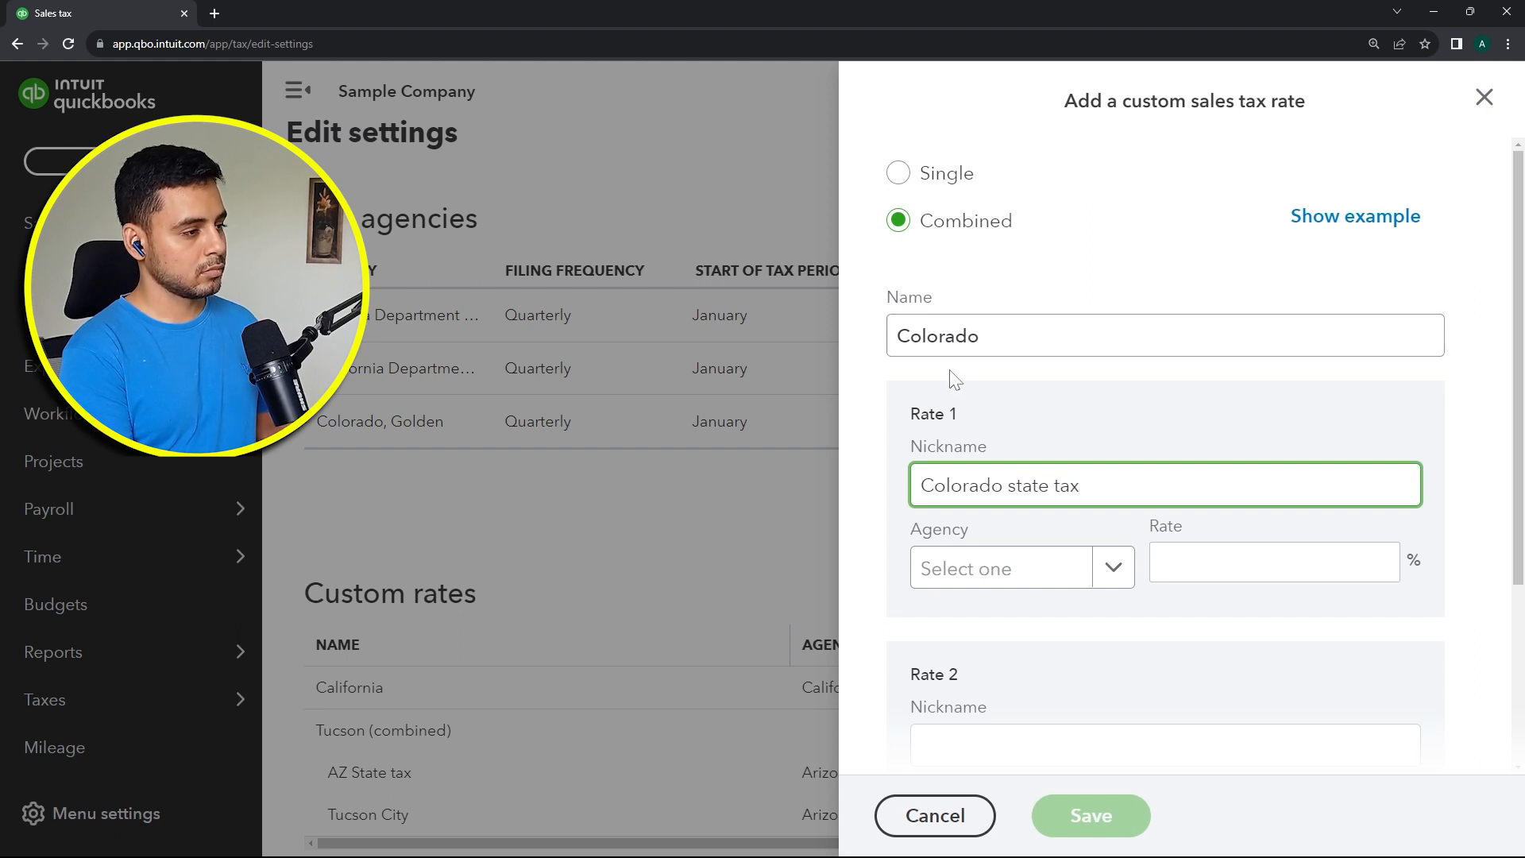
pyautogui.click(1118, 580)
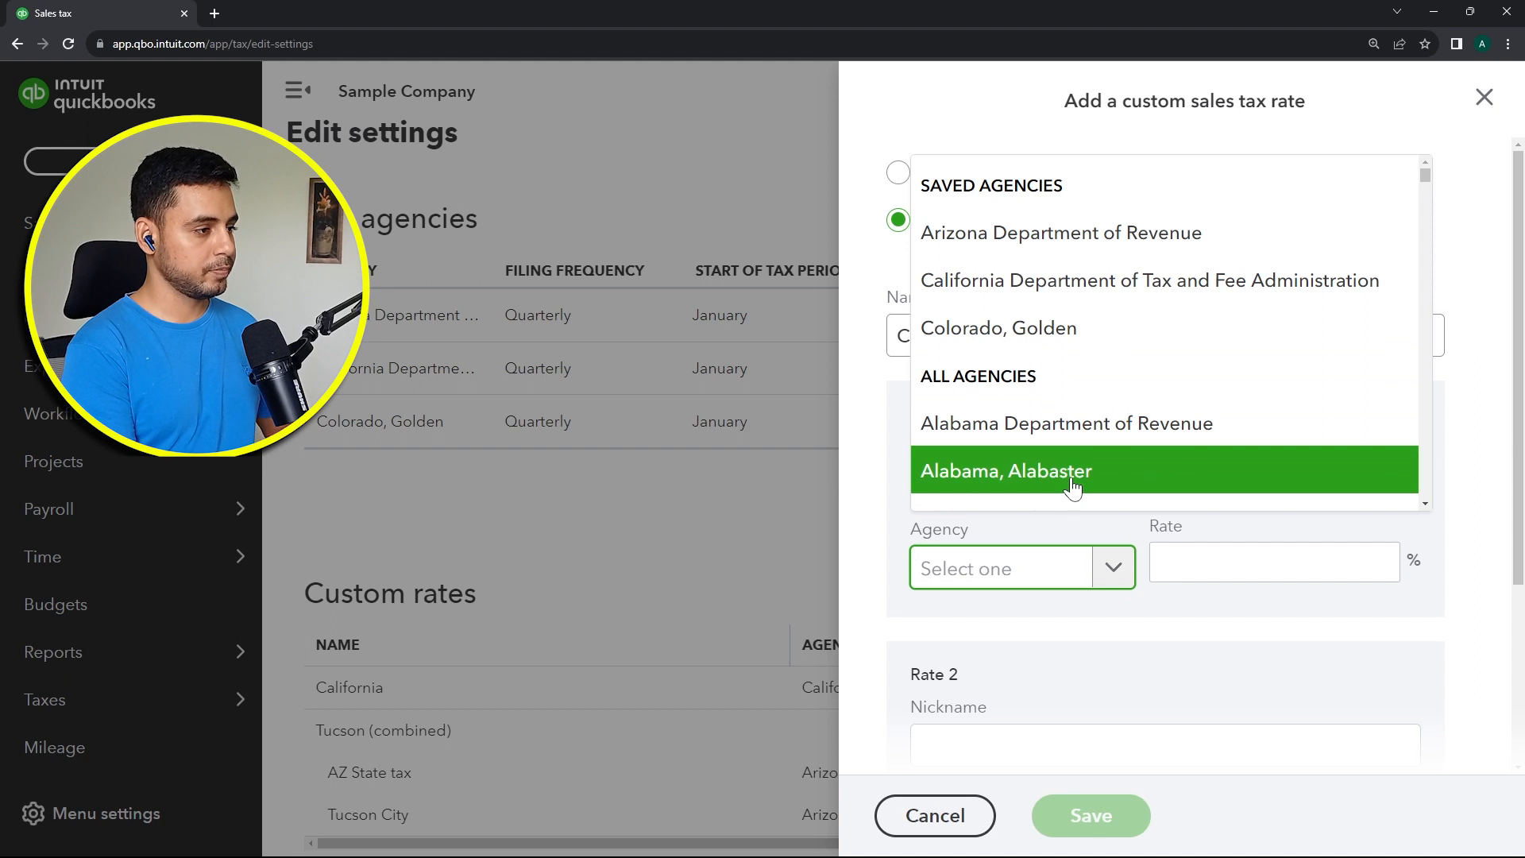
pyautogui.write('colorado')
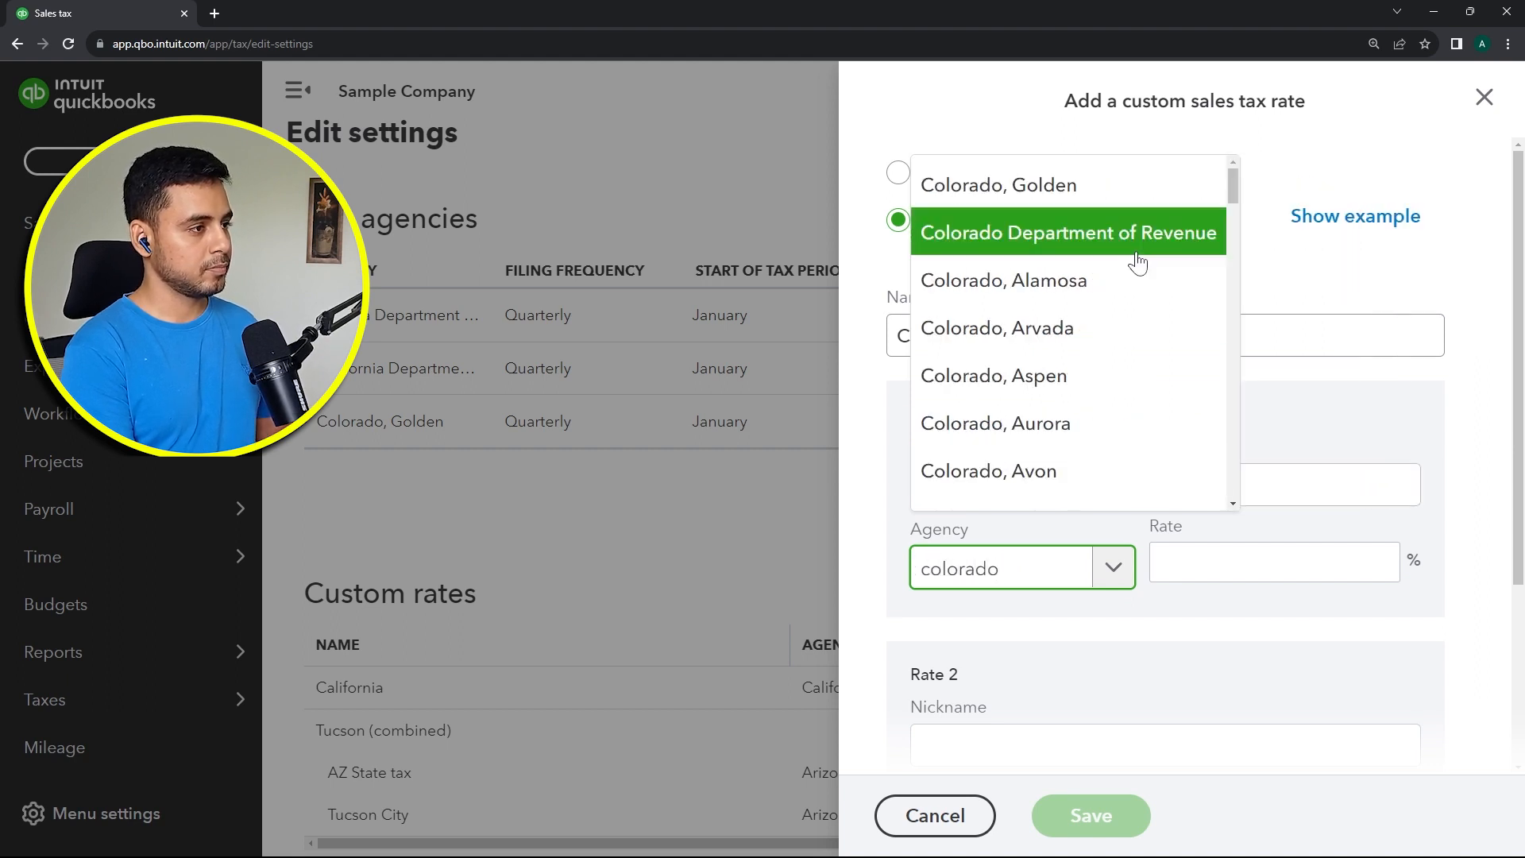
pyautogui.click(1136, 238)
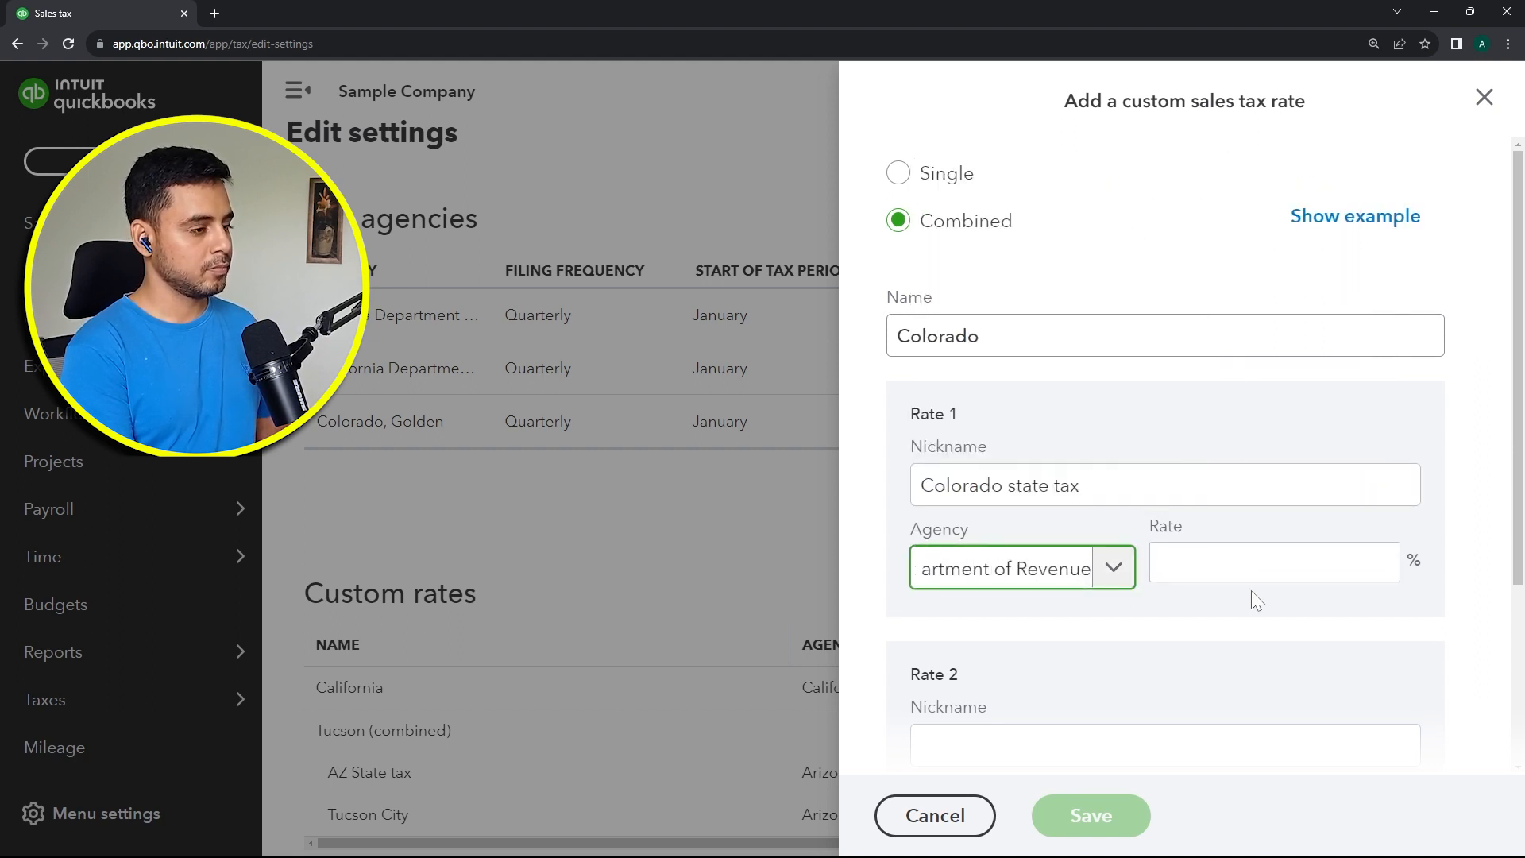
# Step: Nickname the second component Golden City tax and assign it to the Colorado, Golden agency
pyautogui.scroll(-3, 1191, 588)
pyautogui.click(1134, 504)
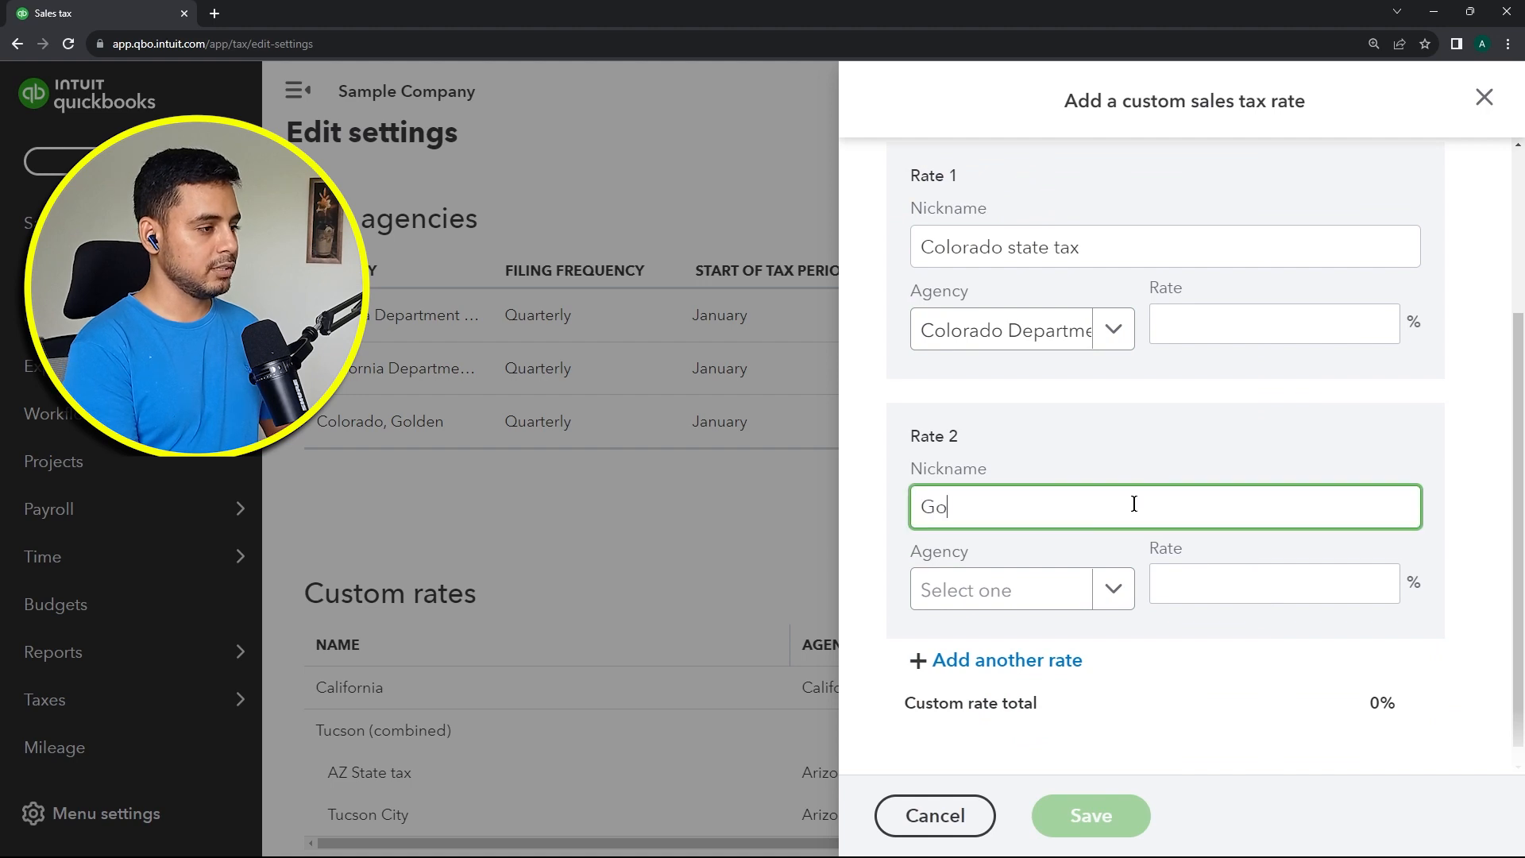
pyautogui.write('Golden City')
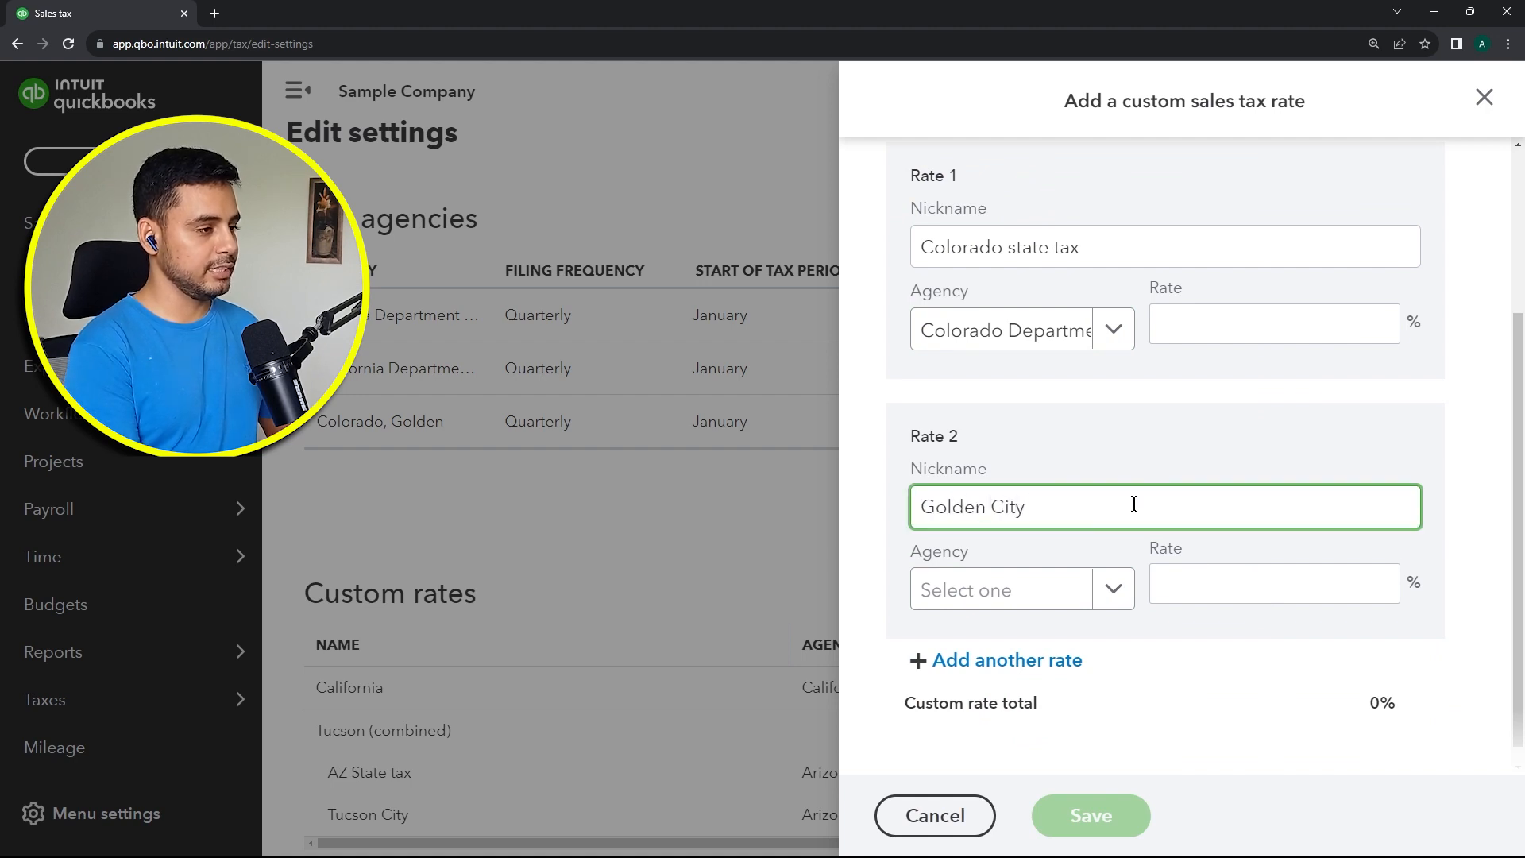
pyautogui.write(' tax')
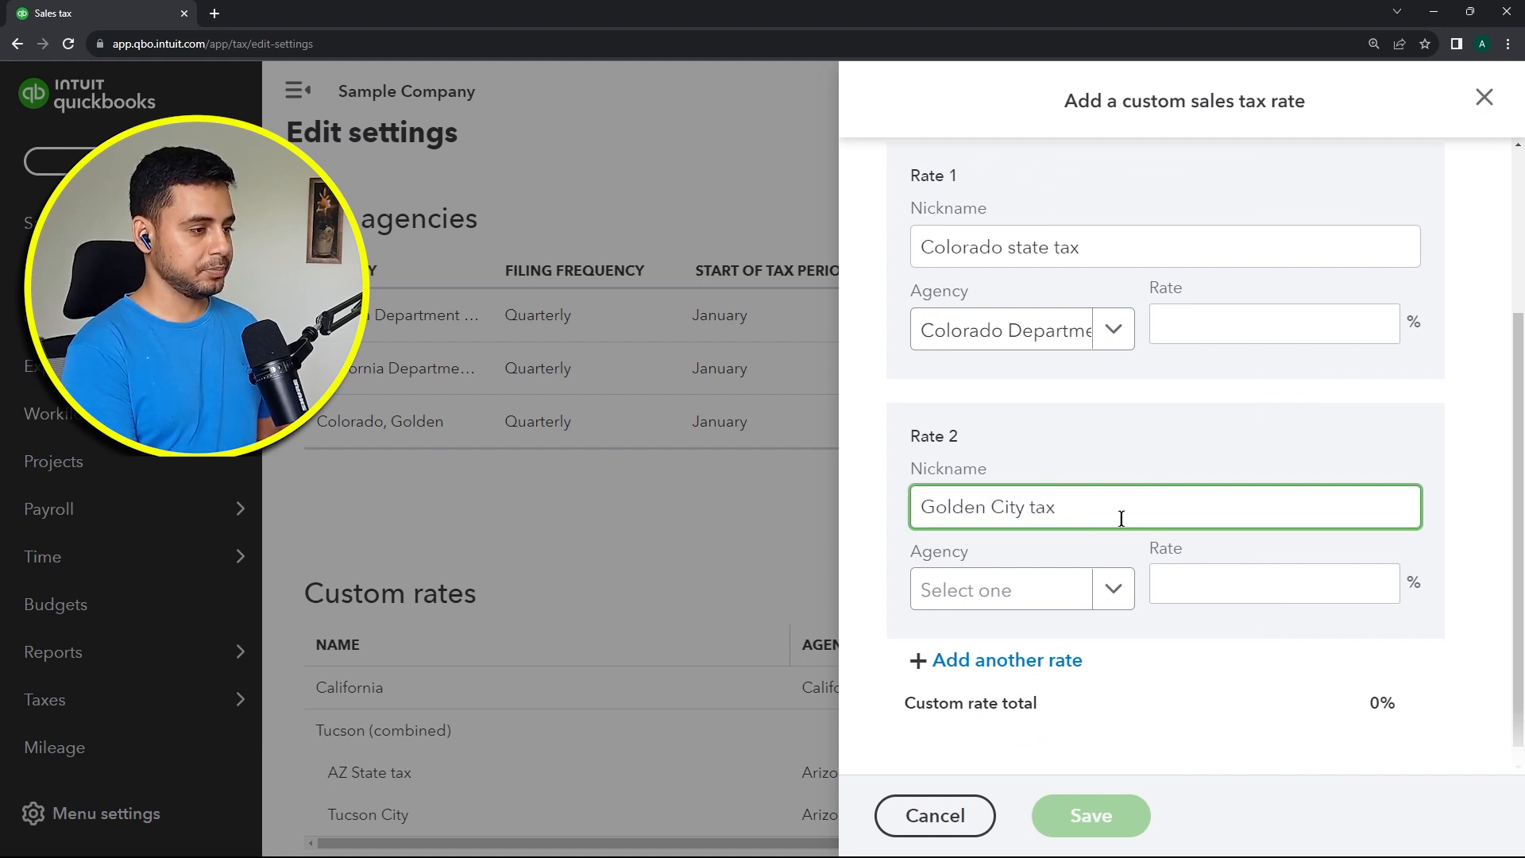
pyautogui.click(1112, 592)
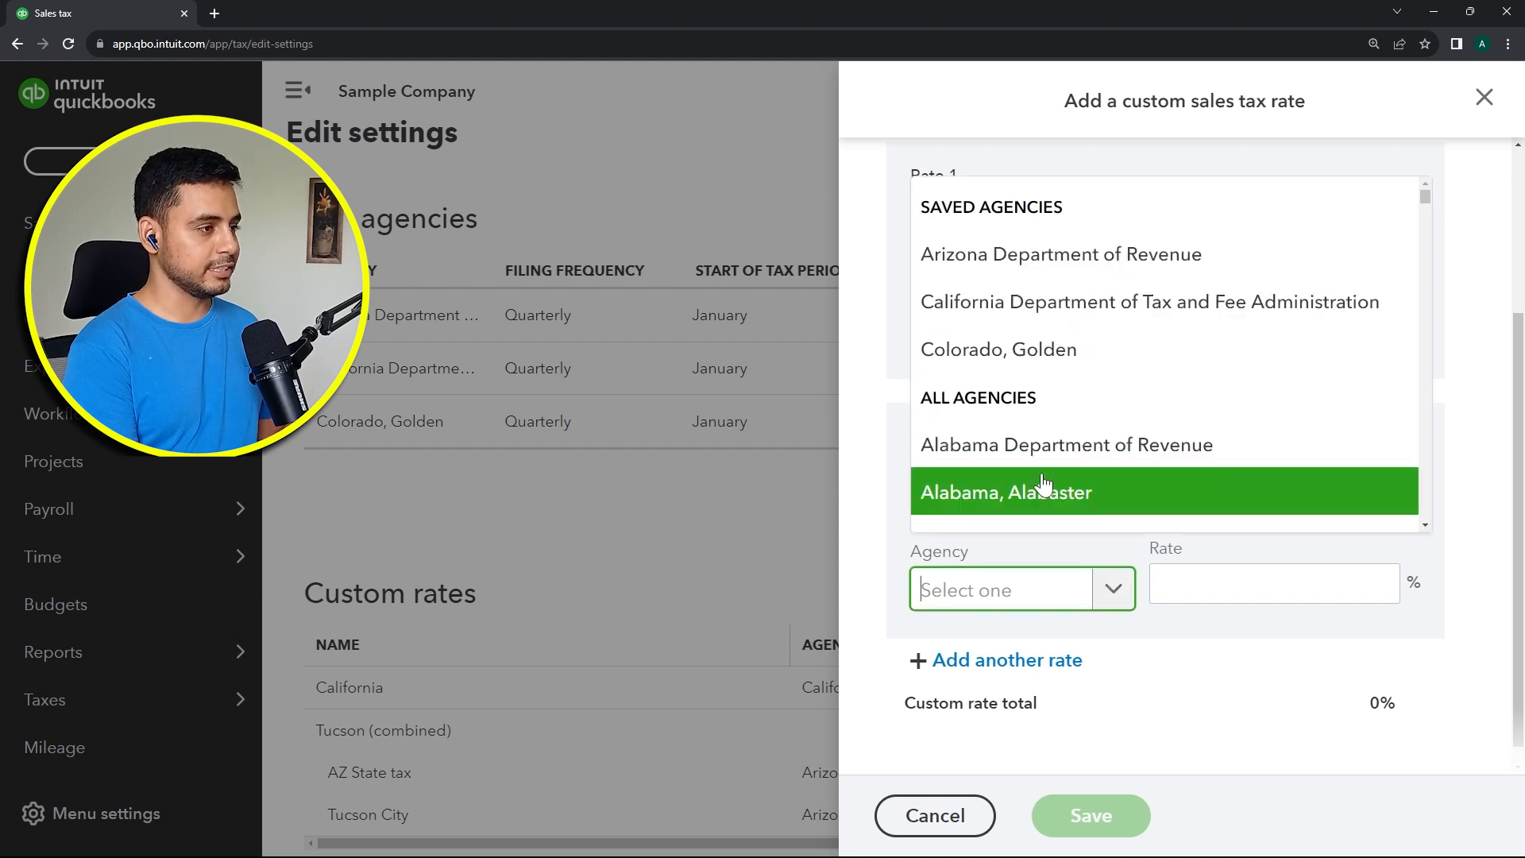
pyautogui.click(1040, 368)
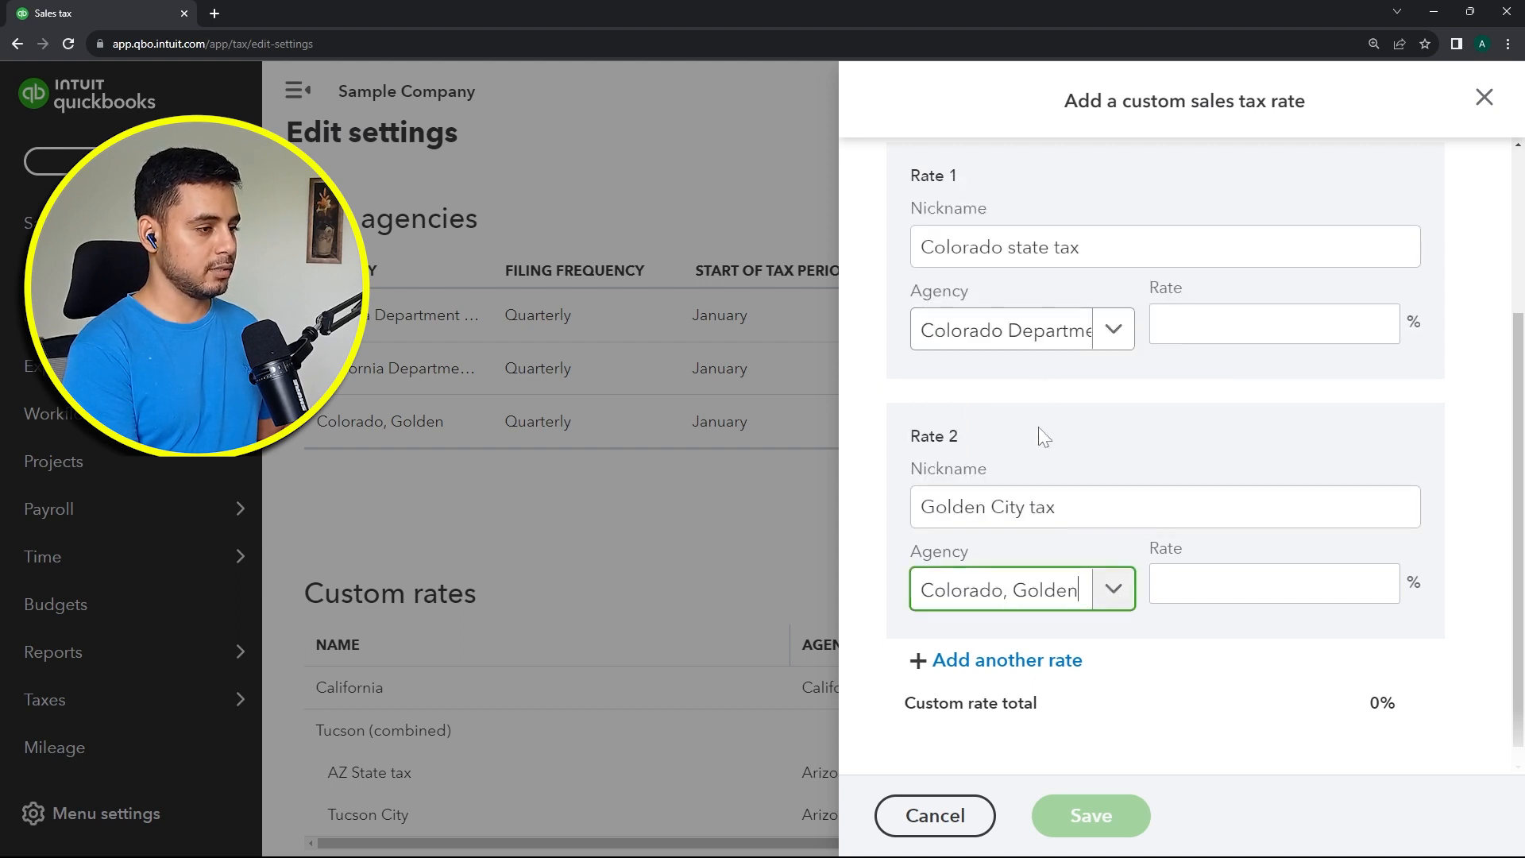
# Step: In a new browser tab, search the web for the Colorado Golden sales tax rate and review the results
pyautogui.click(1232, 580)
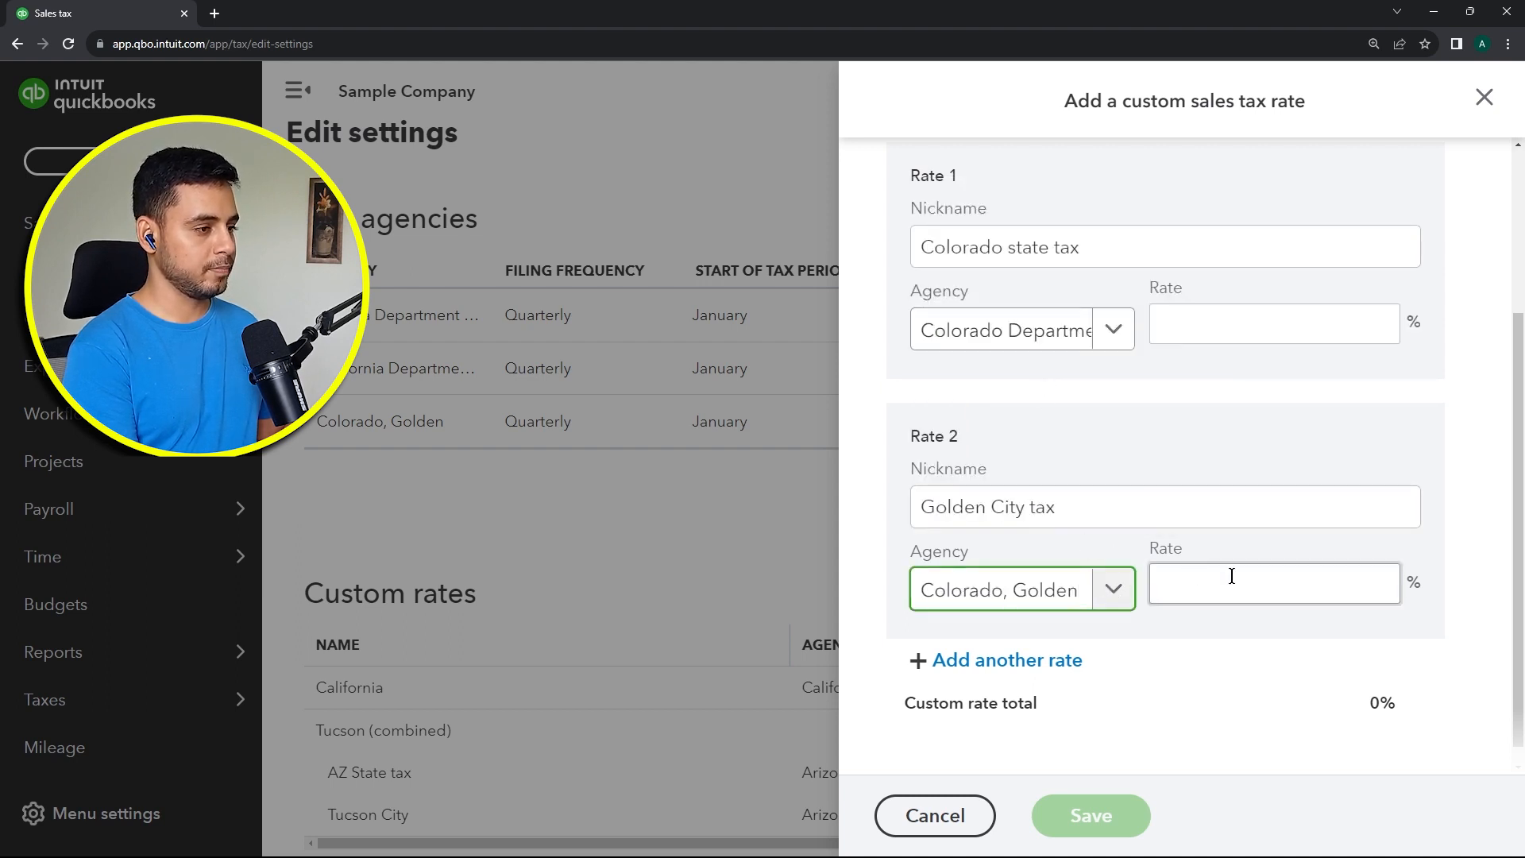
pyautogui.click(1235, 655)
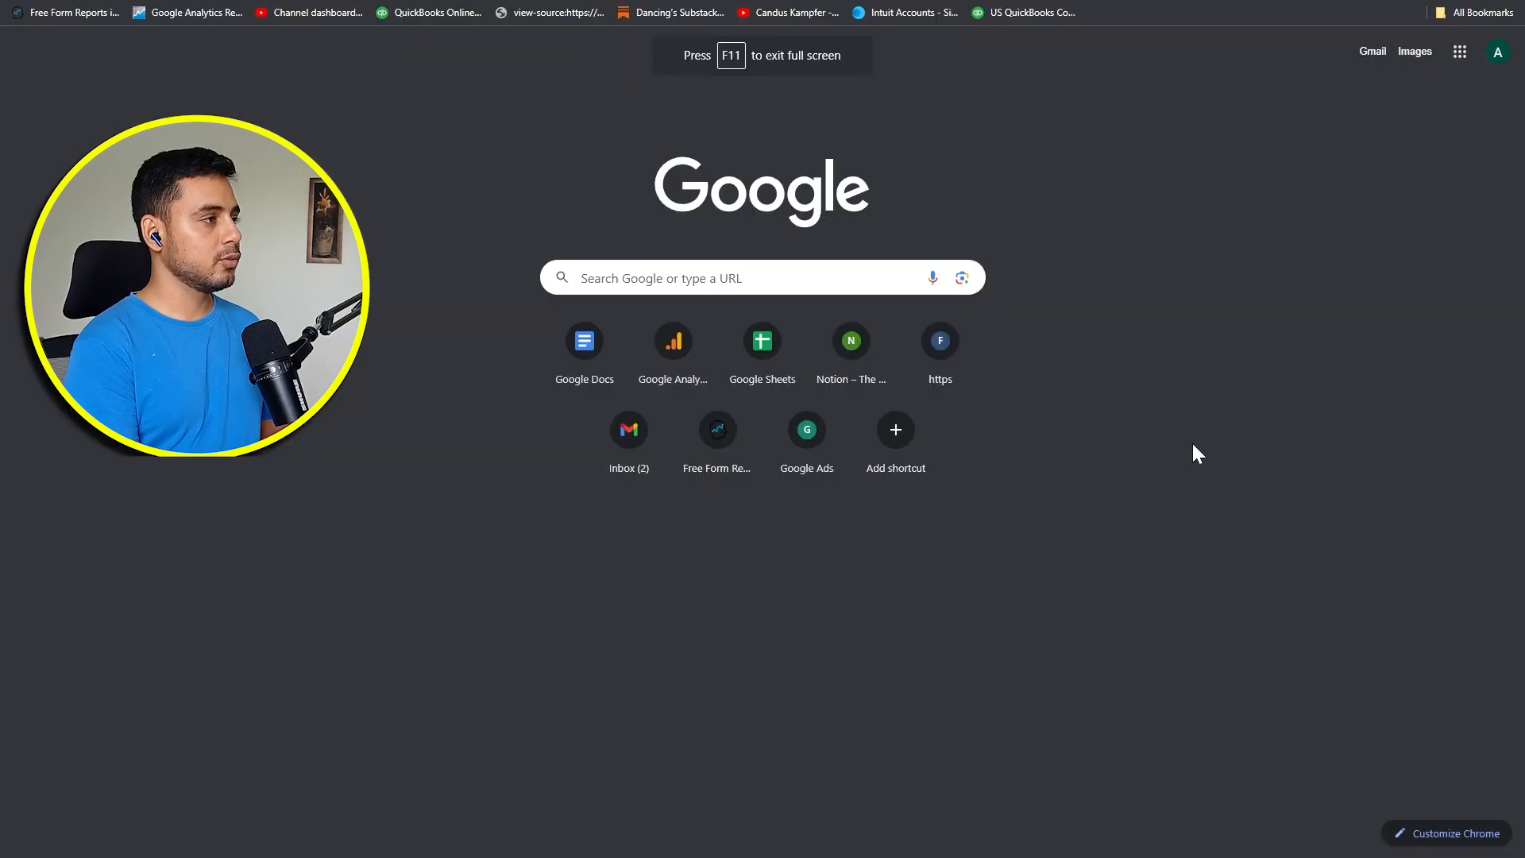
pyautogui.click(742, 261)
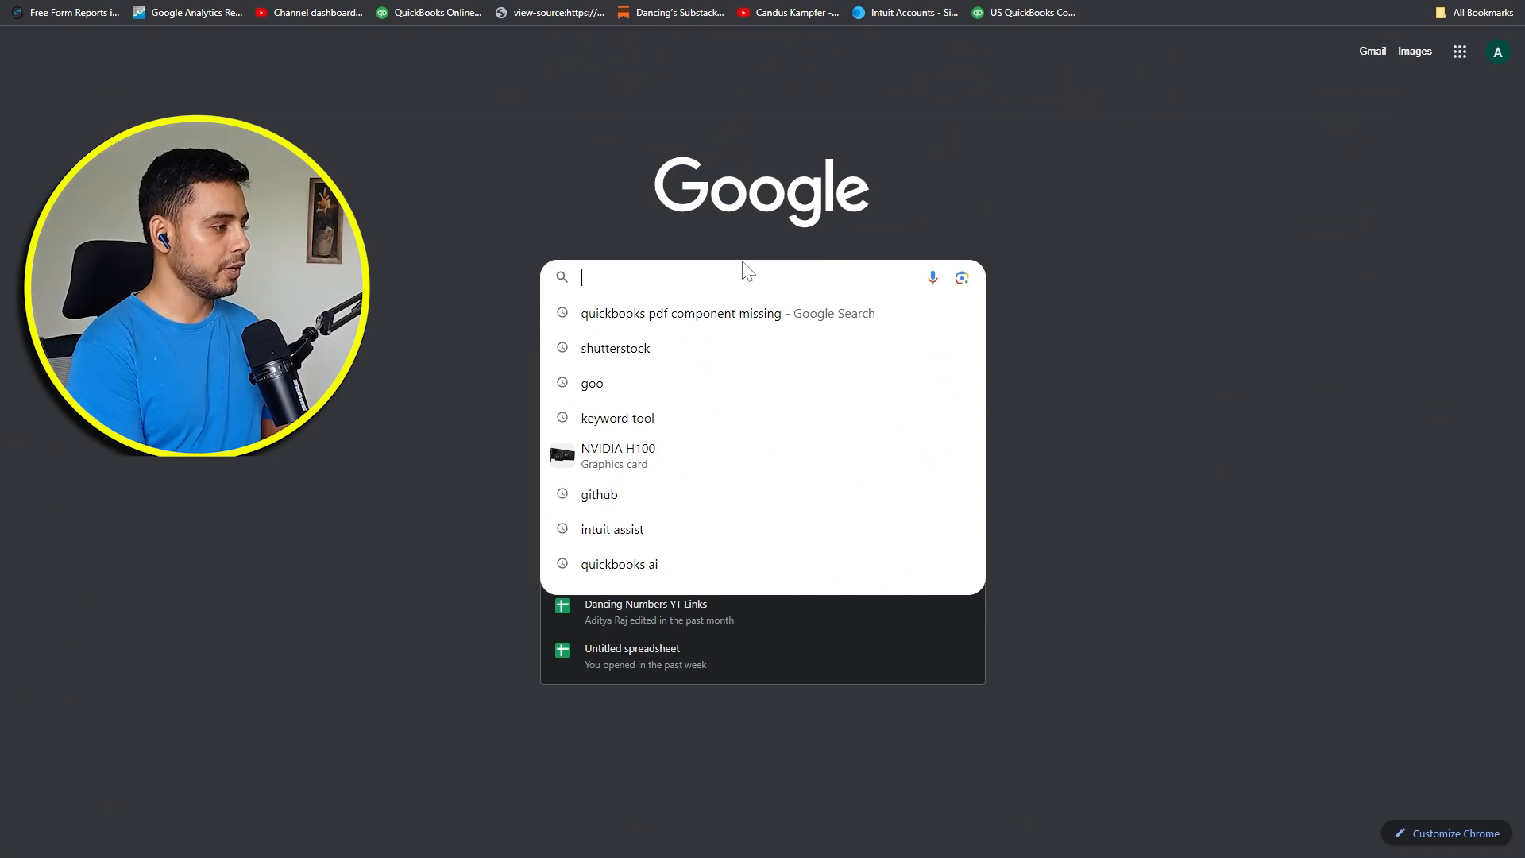
pyautogui.write('quickbooks')
pyautogui.press('Escape')
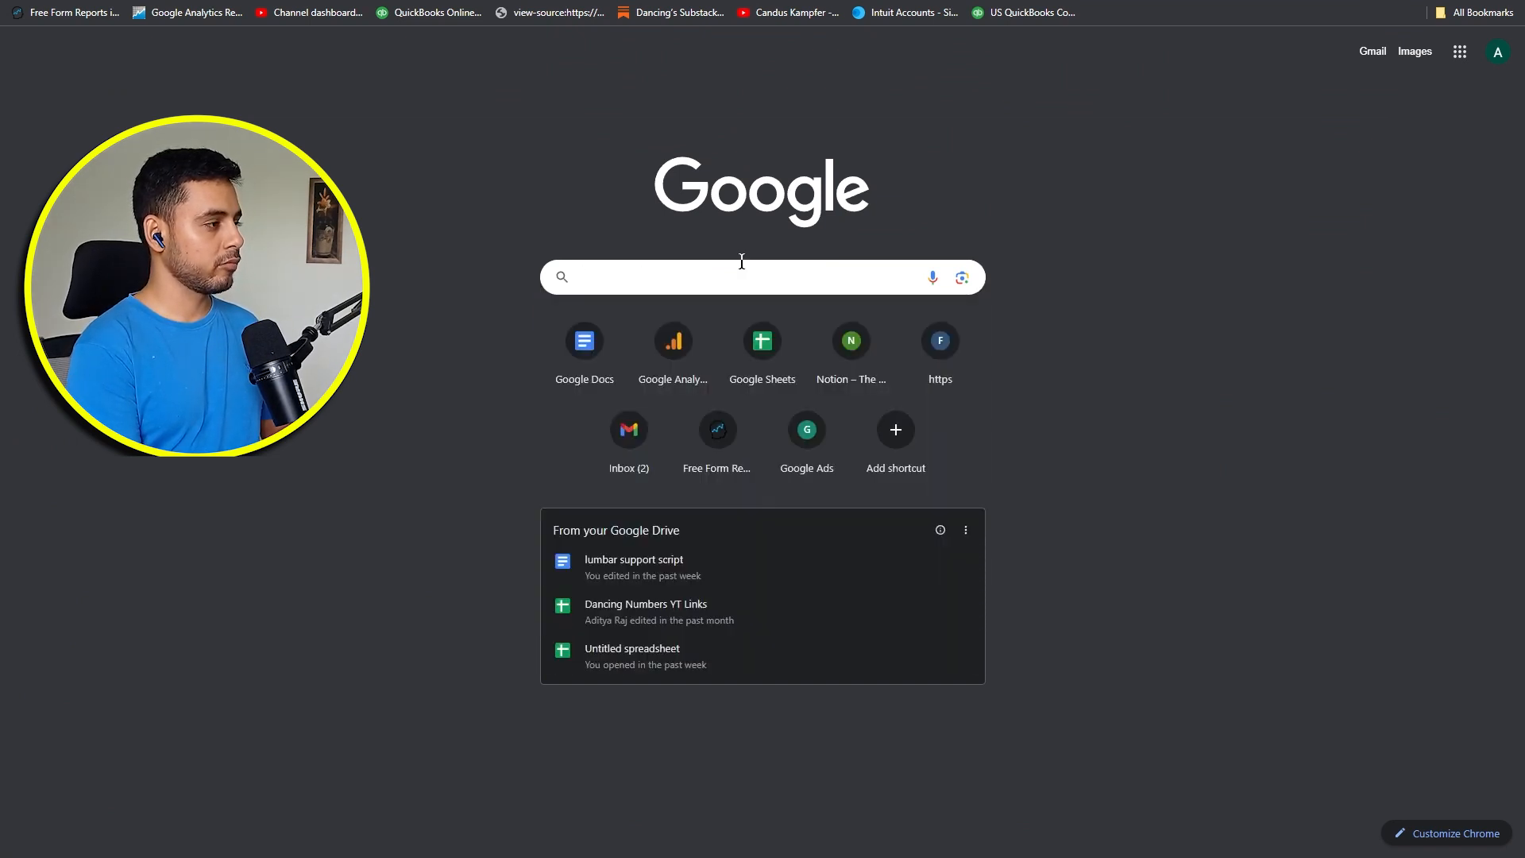
pyautogui.write('colorado gol')
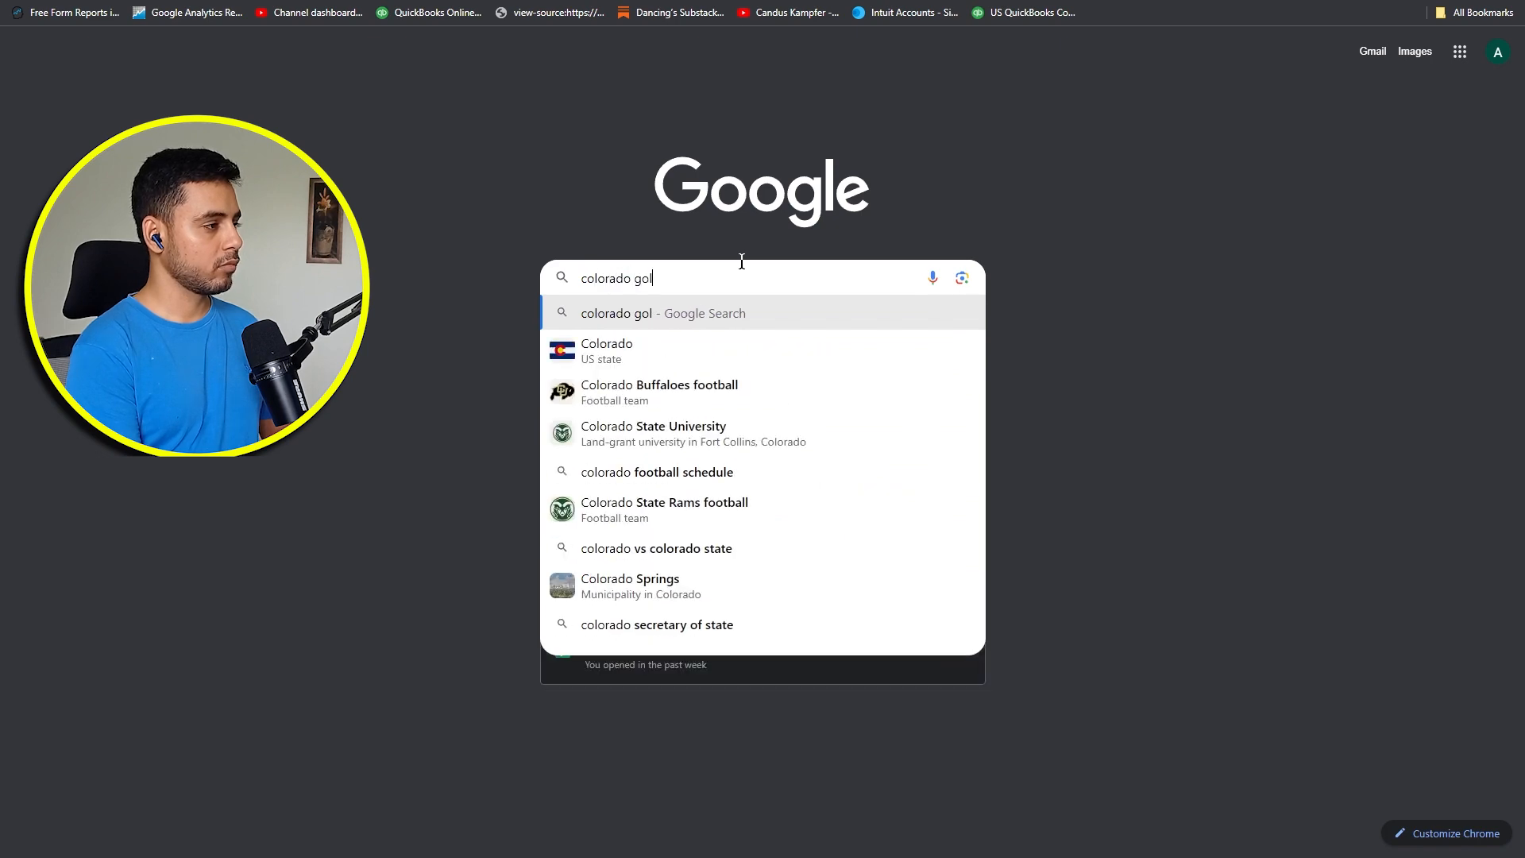
pyautogui.write('den sales tax')
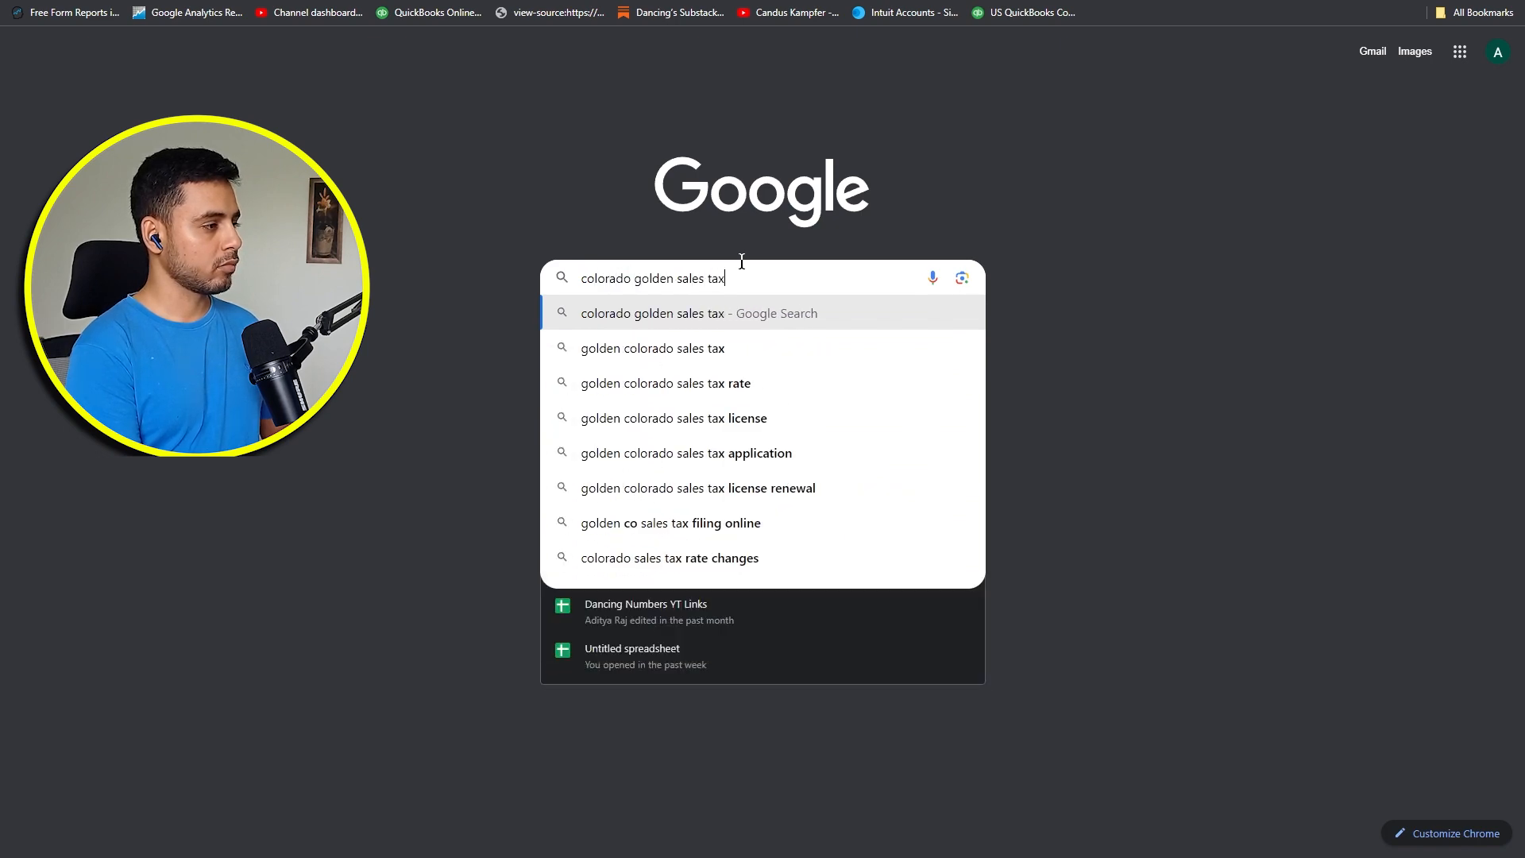
pyautogui.write(' rate')
pyautogui.press('Return')
pyautogui.scroll(-5, 342, 402)
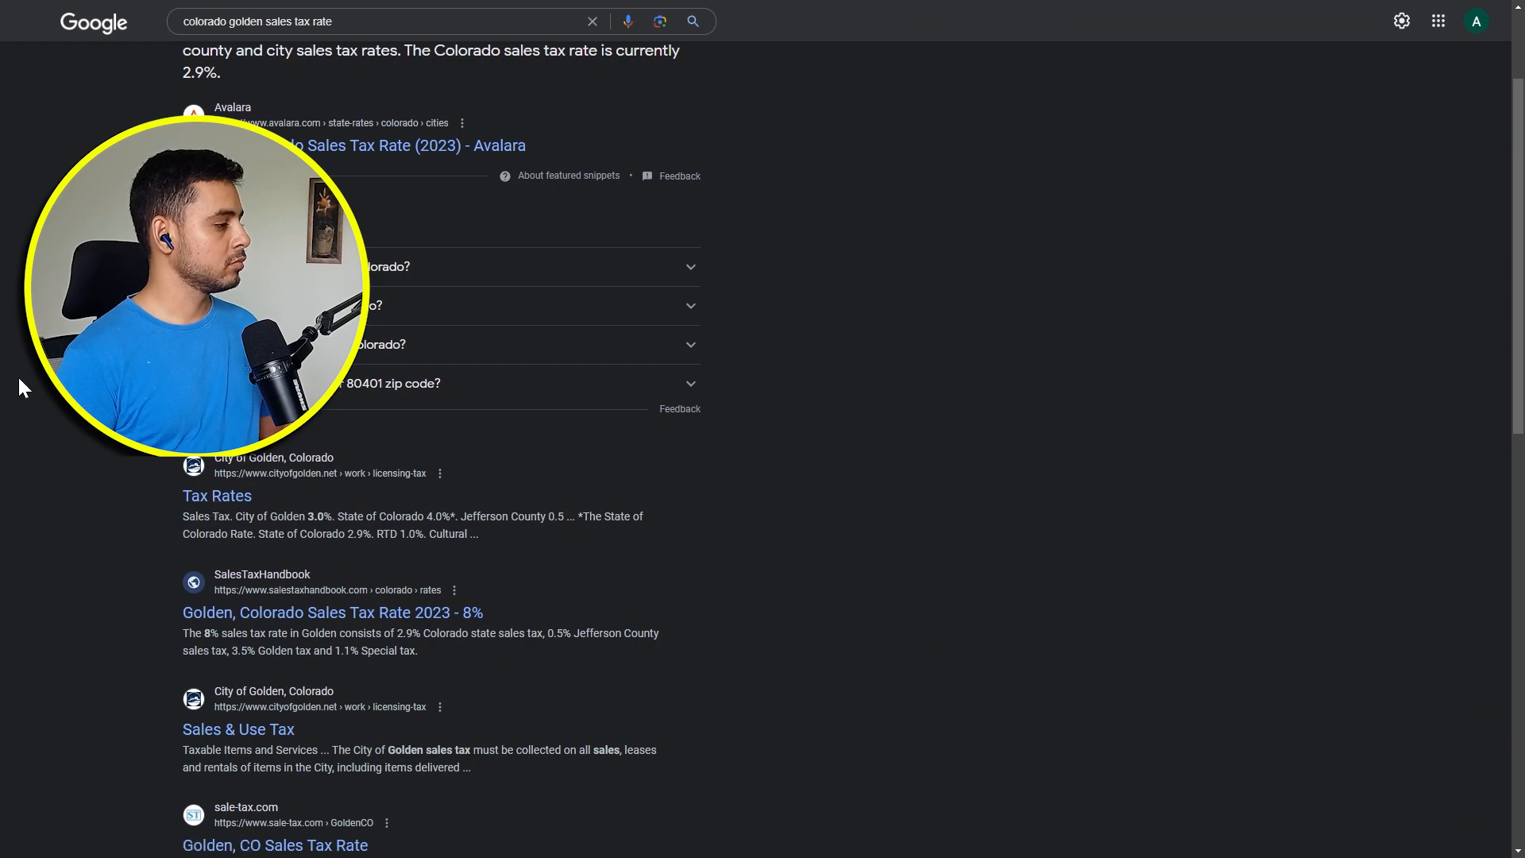
pyautogui.scroll(-1, 26, 374)
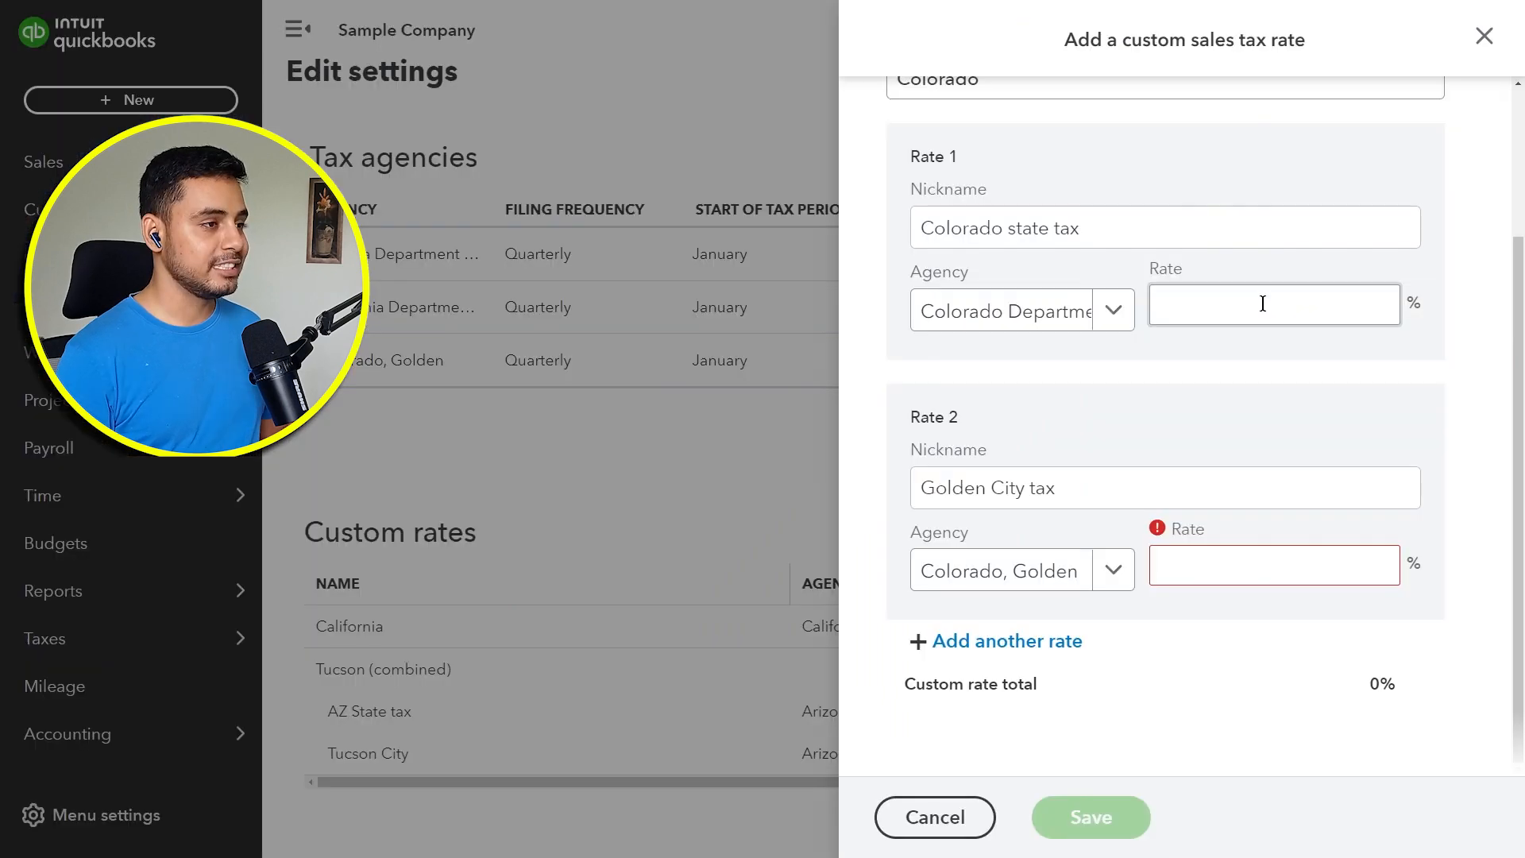
# Step: Check the City of Golden tax rates page and set the Colorado state tax component's rate to 4%
pyautogui.hotkey('ctrl', 'Tab')
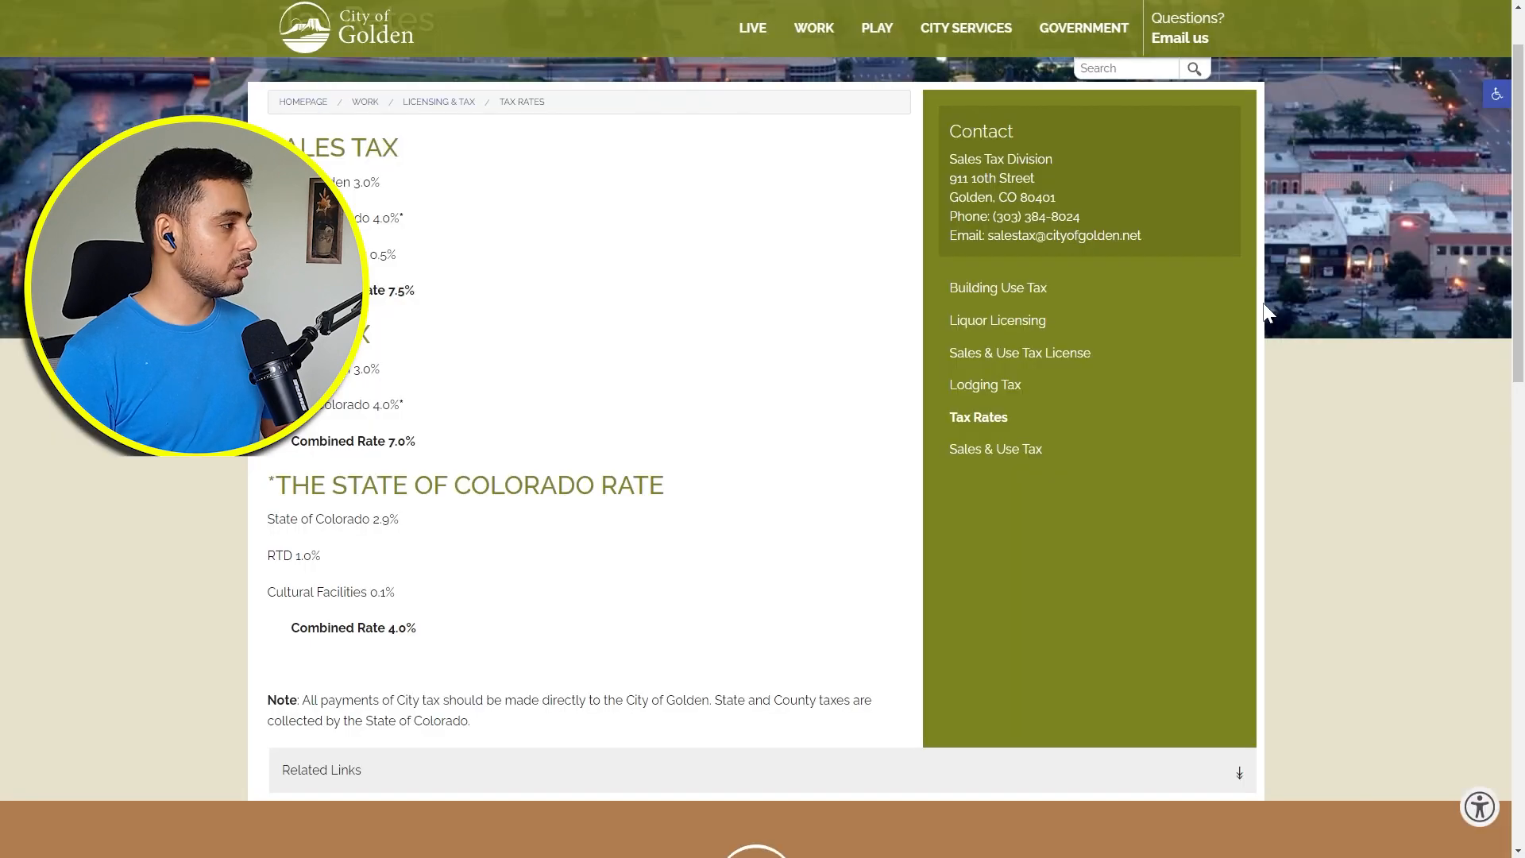
pyautogui.hotkey('ctrl', 'Tab')
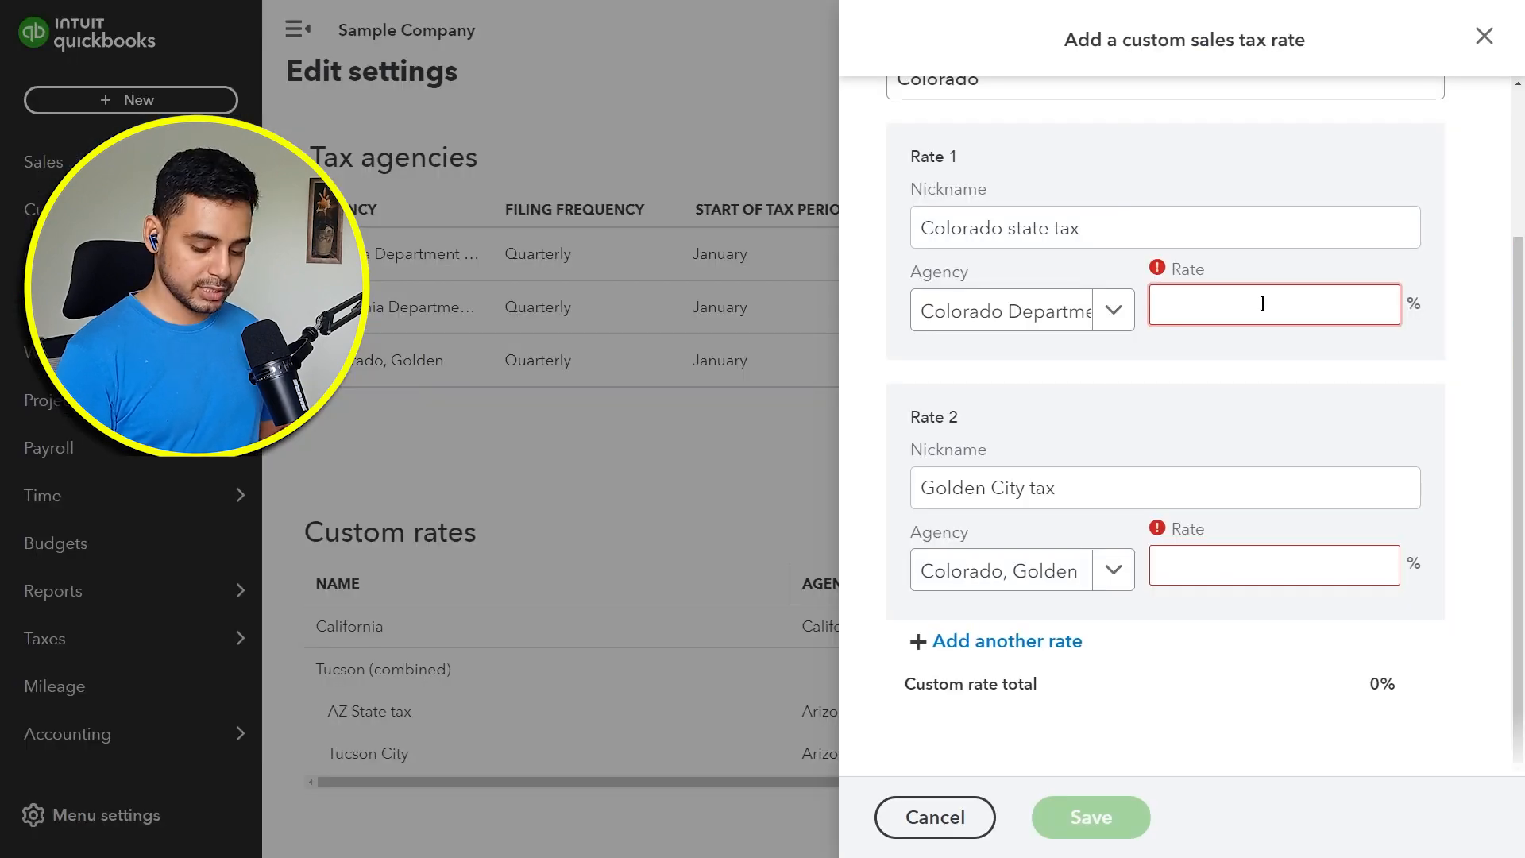
pyautogui.write('4')
pyautogui.click(1303, 560)
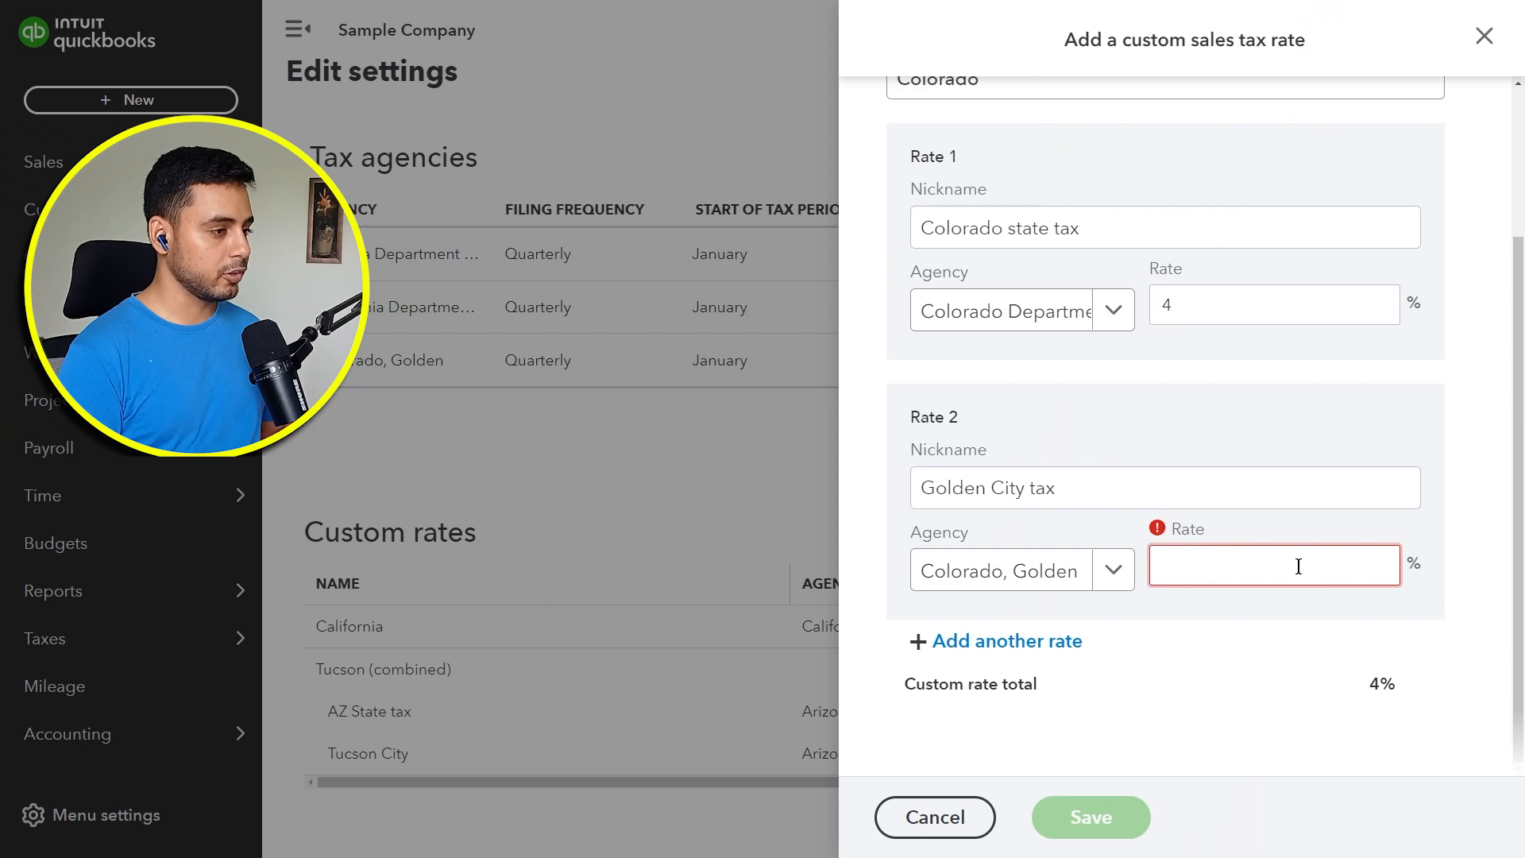
# Step: Set the Golden City tax component's rate to 3% and save the combined Colorado rate
pyautogui.hotkey('ctrl', 'Tab')
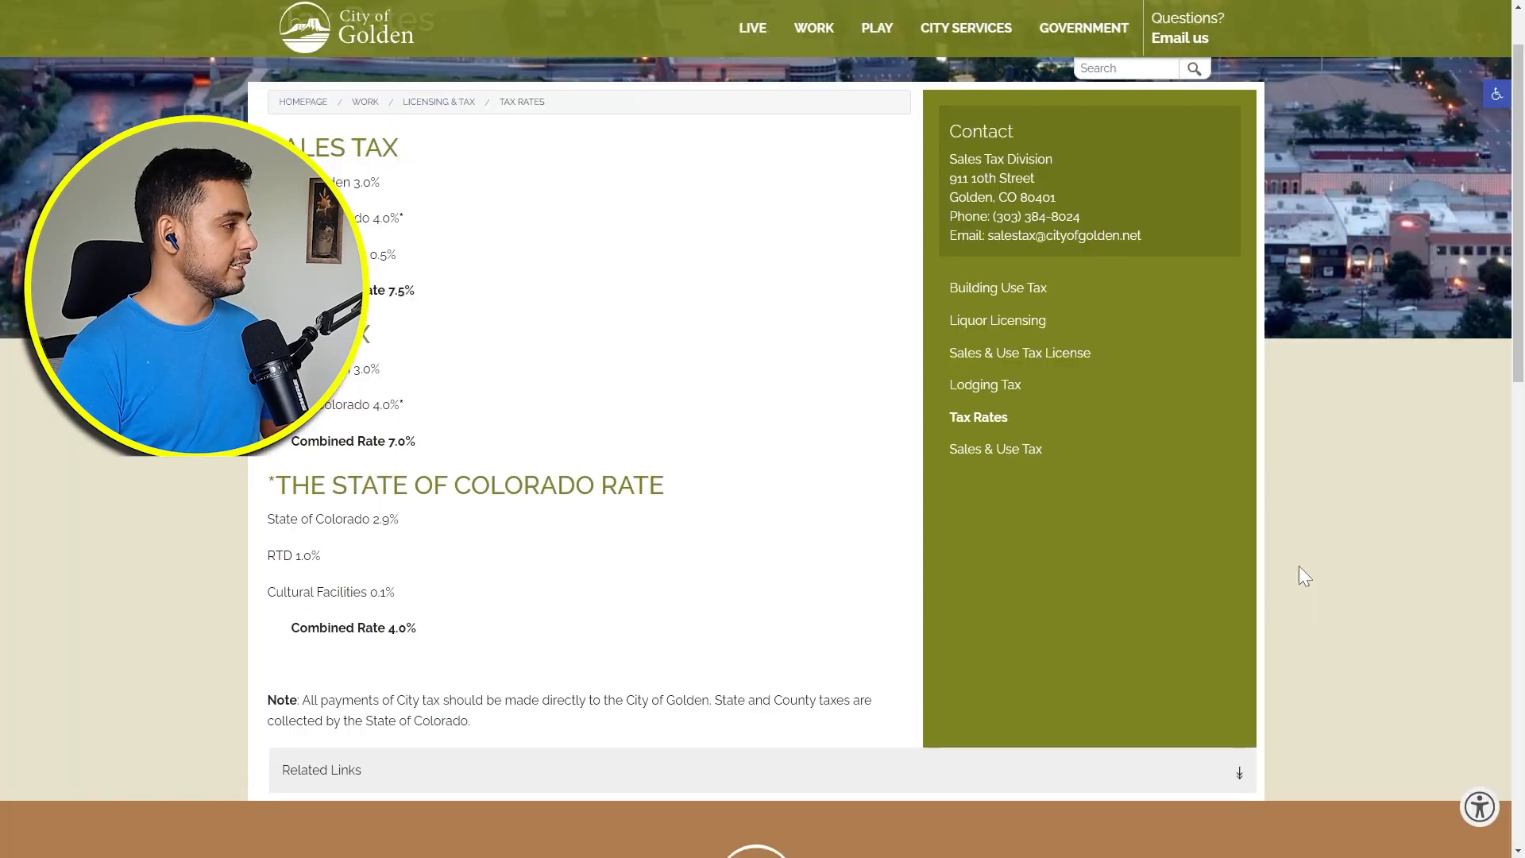
pyautogui.hotkey('ctrl', 'Tab')
pyautogui.write('3')
pyautogui.click(1318, 648)
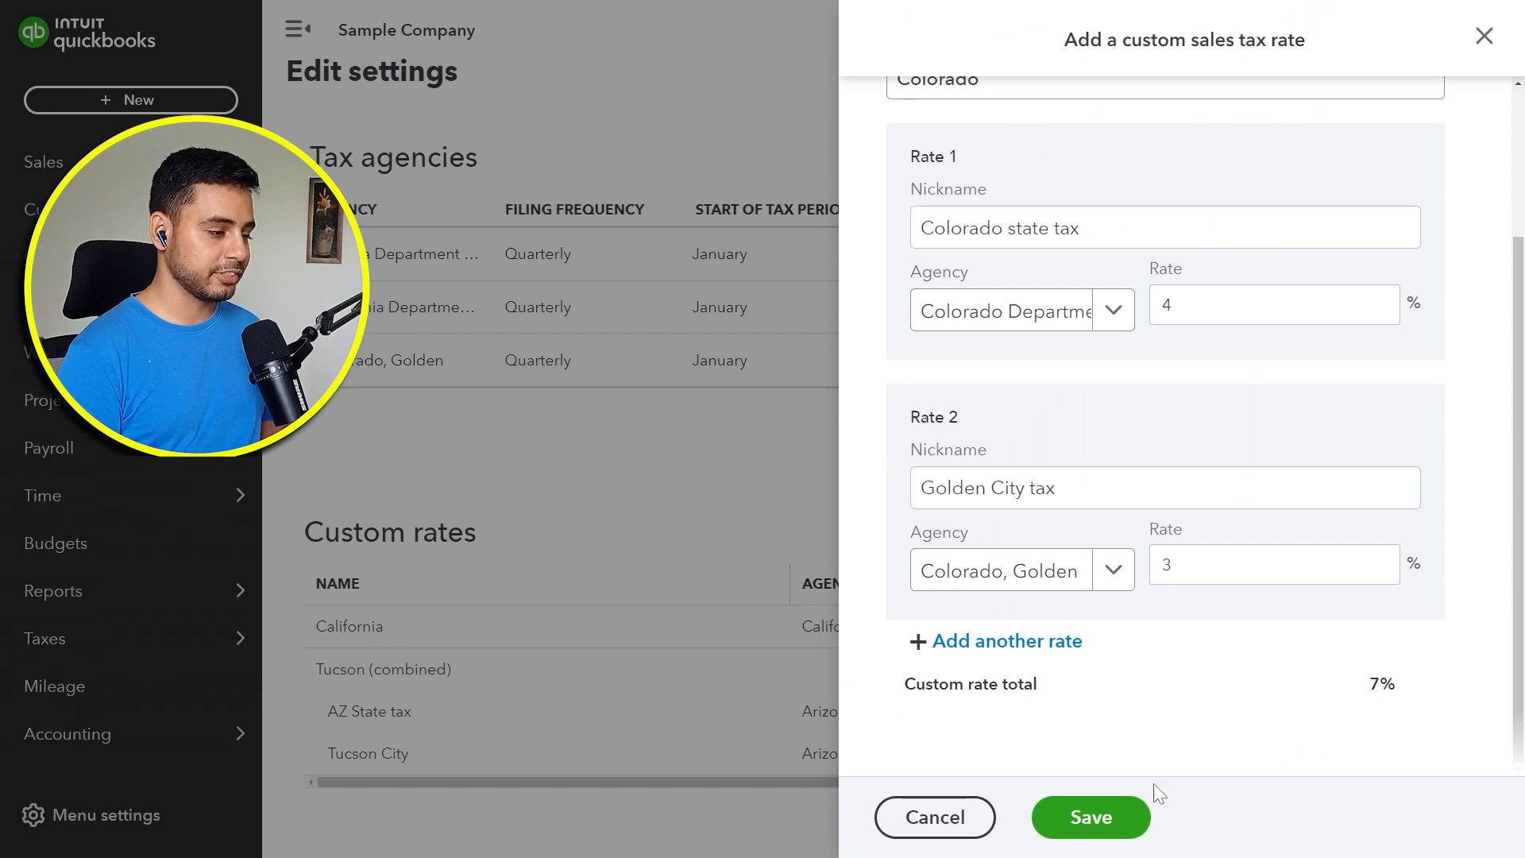
pyautogui.click(1131, 816)
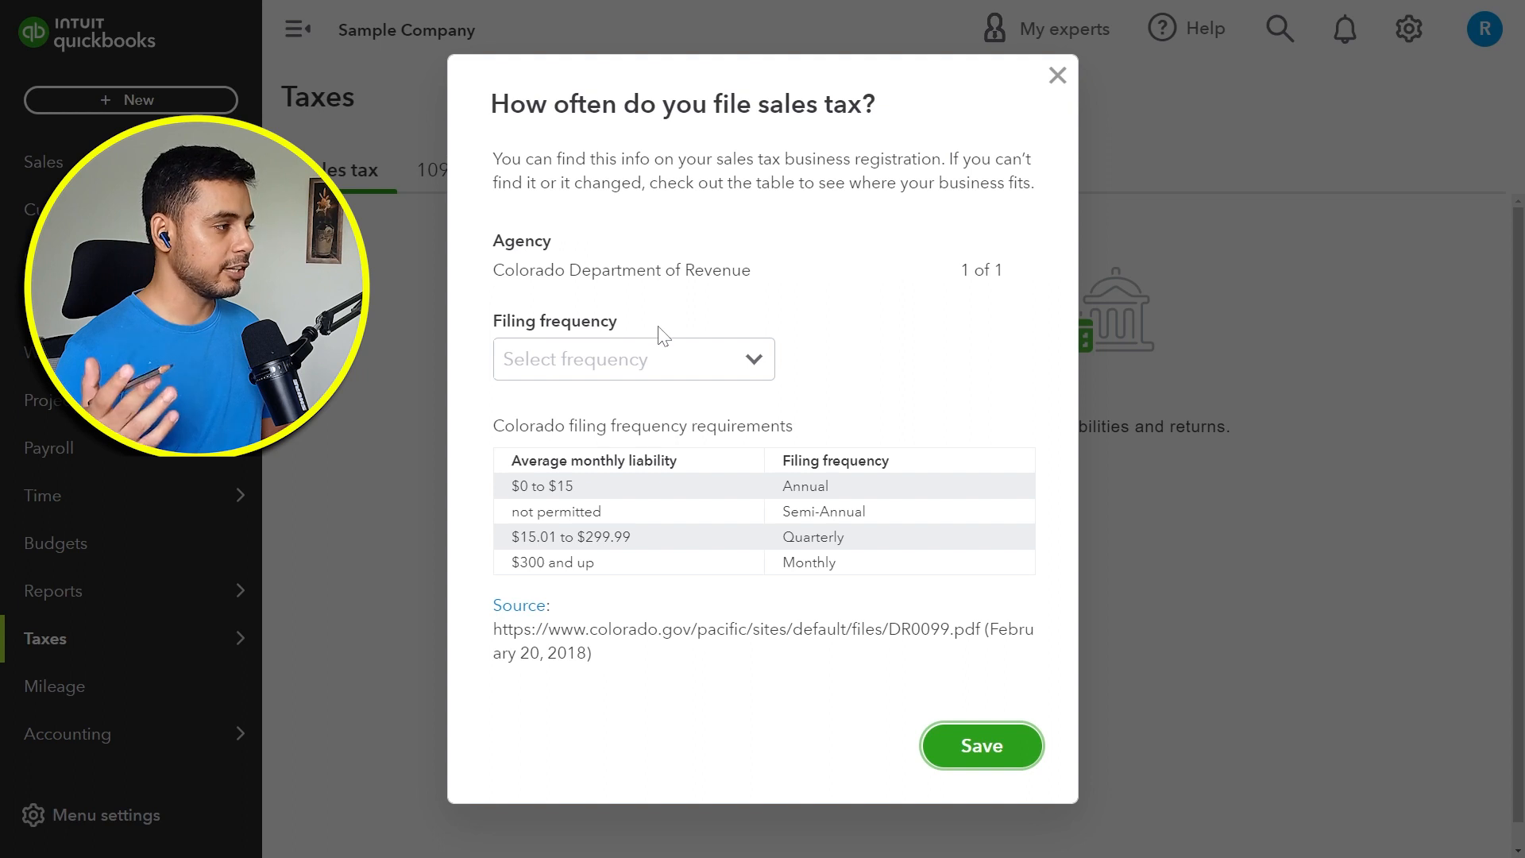
# Step: Set the Colorado Department of Revenue's filing frequency to Quarterly and save
pyautogui.click(683, 379)
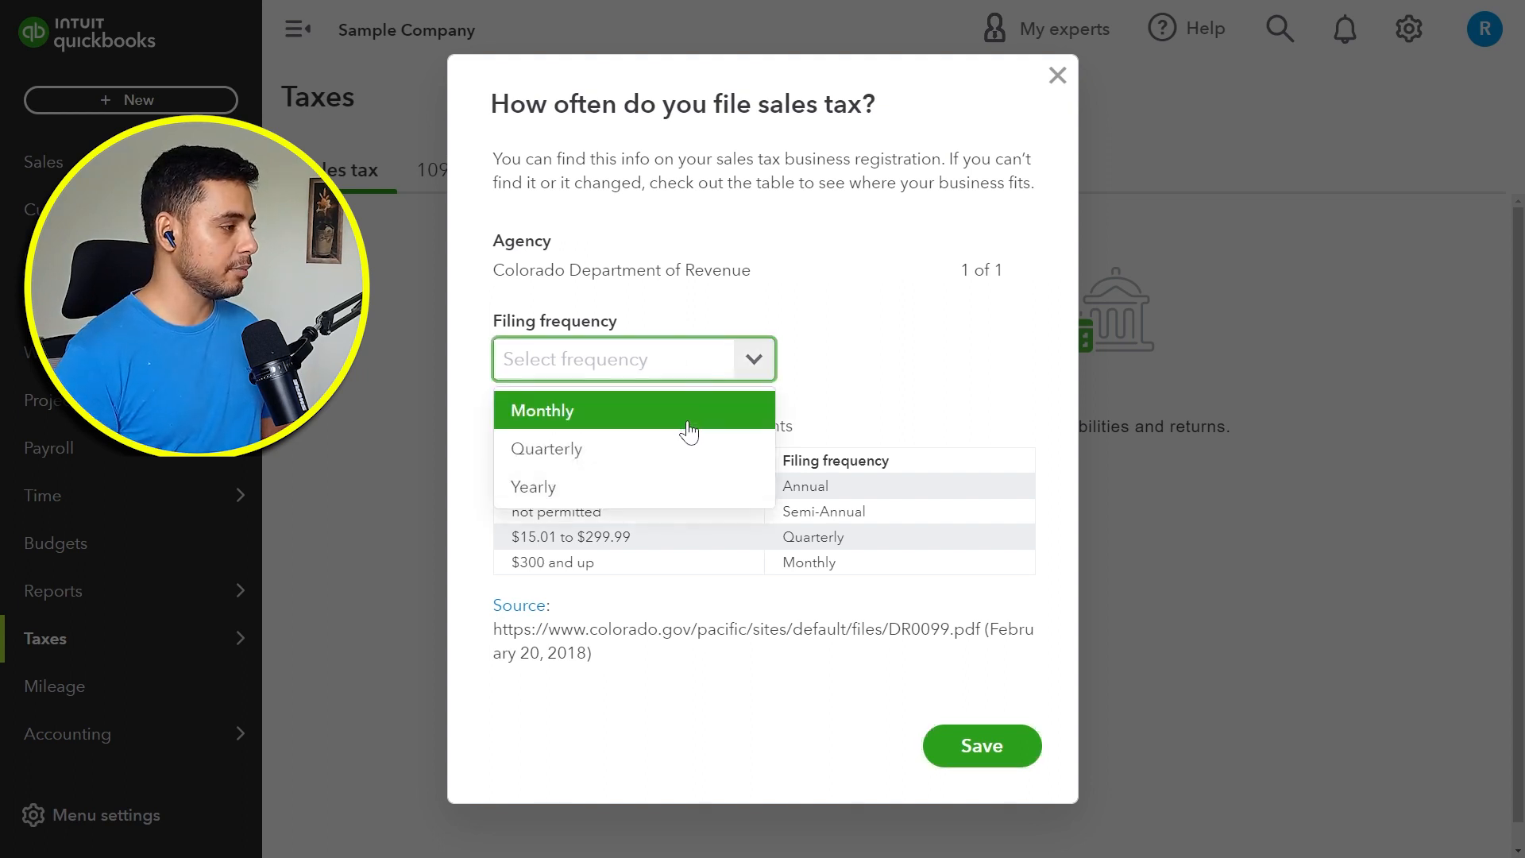
pyautogui.click(684, 448)
pyautogui.click(959, 747)
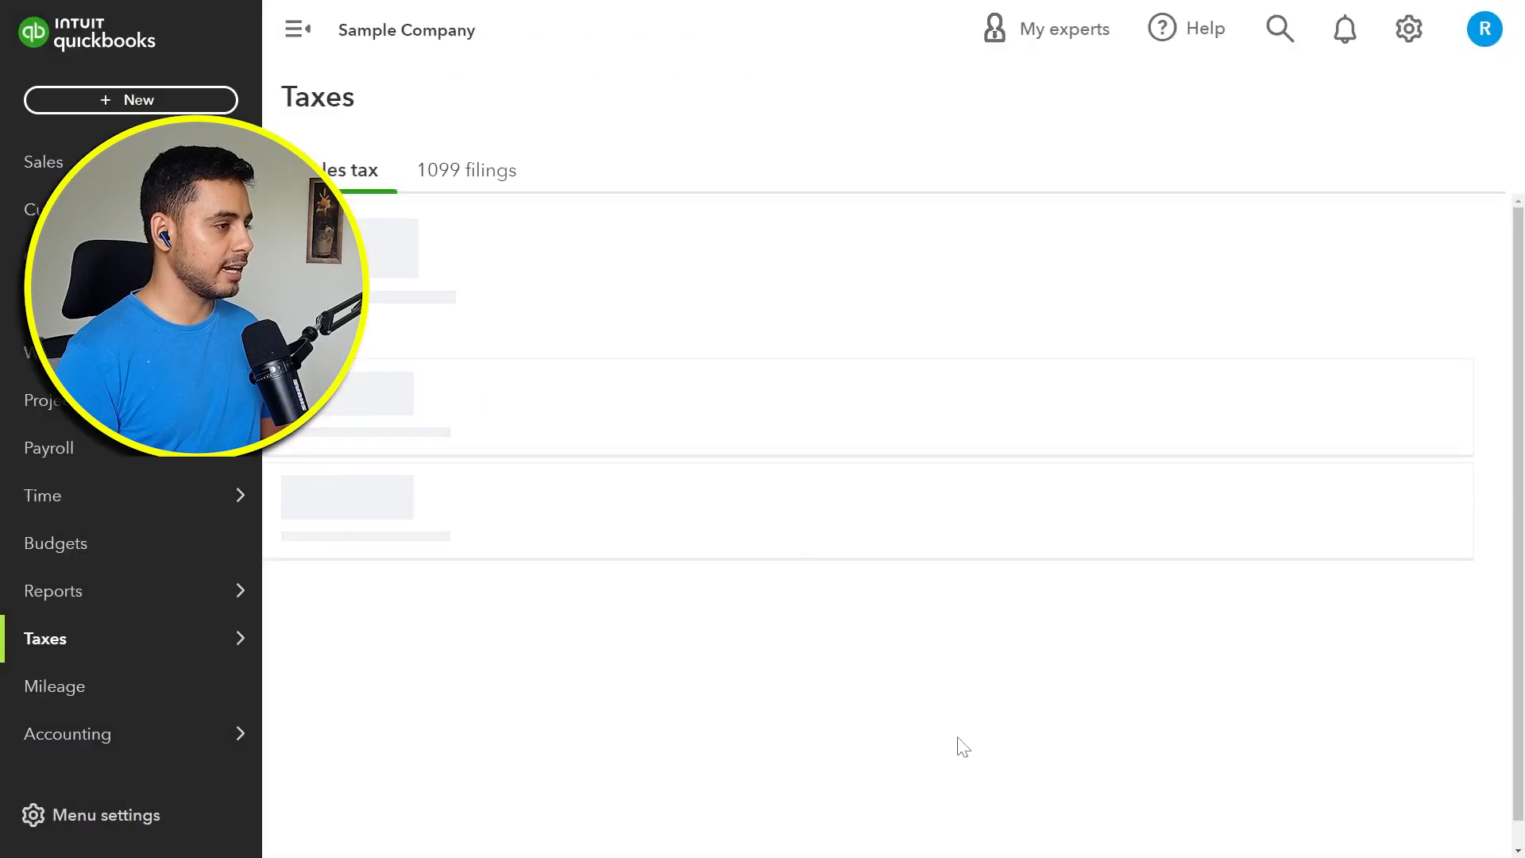
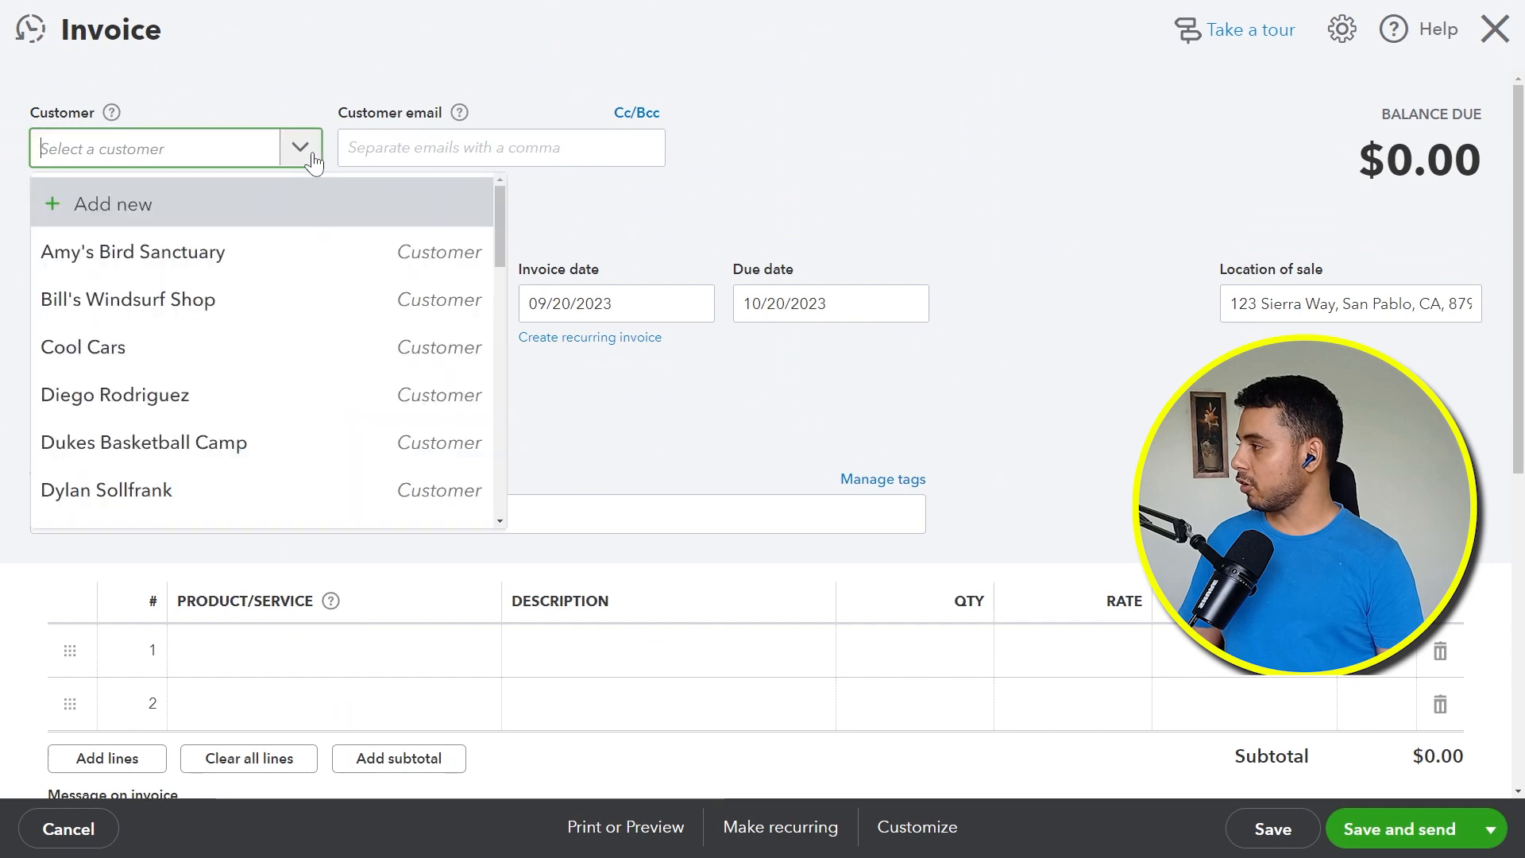
# Step: Add a new customer from the invoice with the title Lord and the customer's first and last name
pyautogui.click(453, 208)
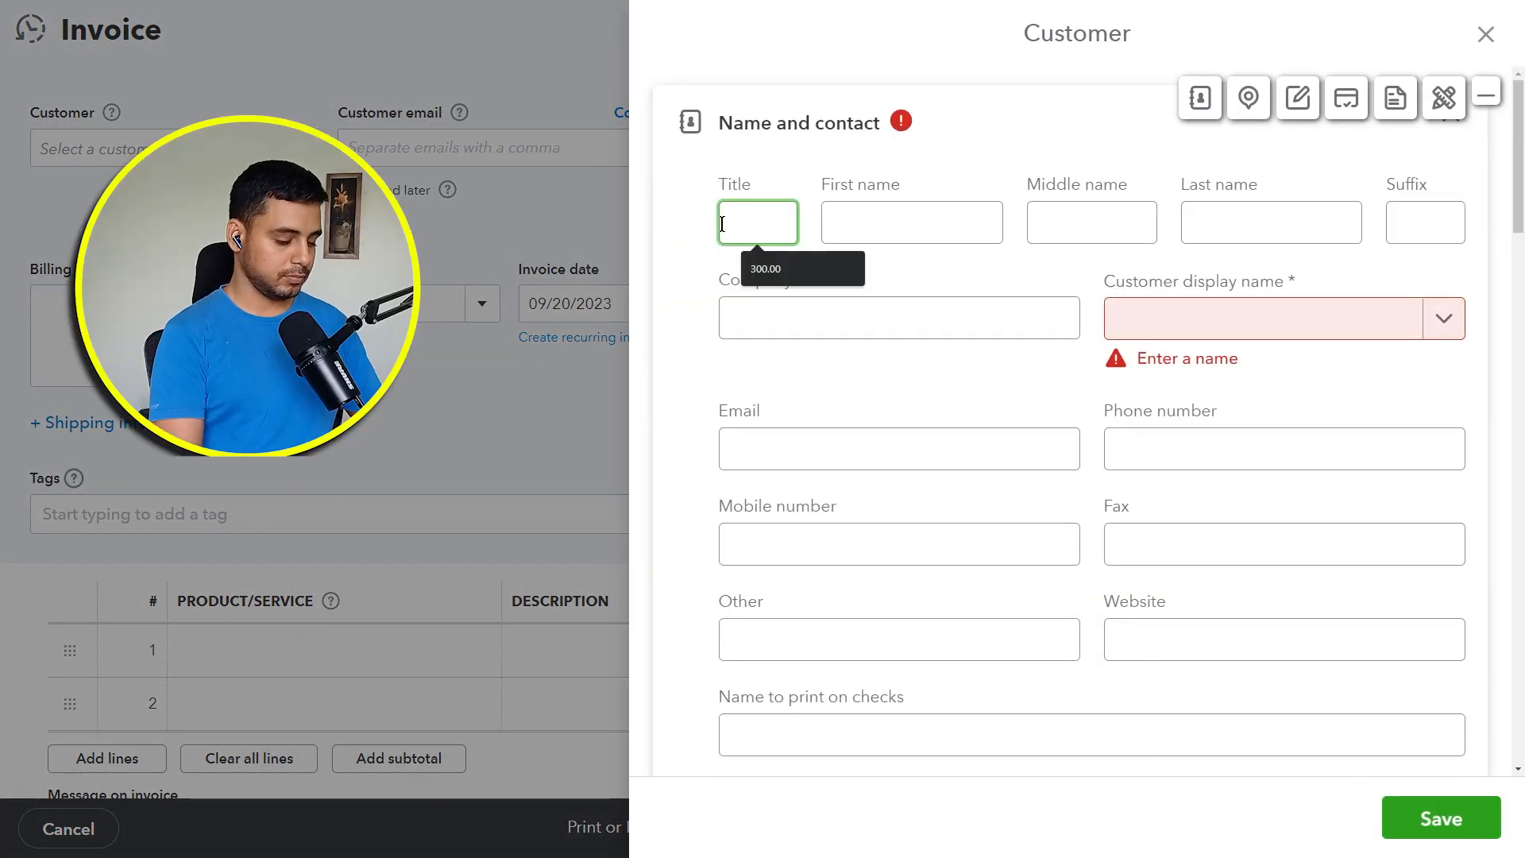
pyautogui.write('Lord')
pyautogui.press('Tab')
pyautogui.write('Da')
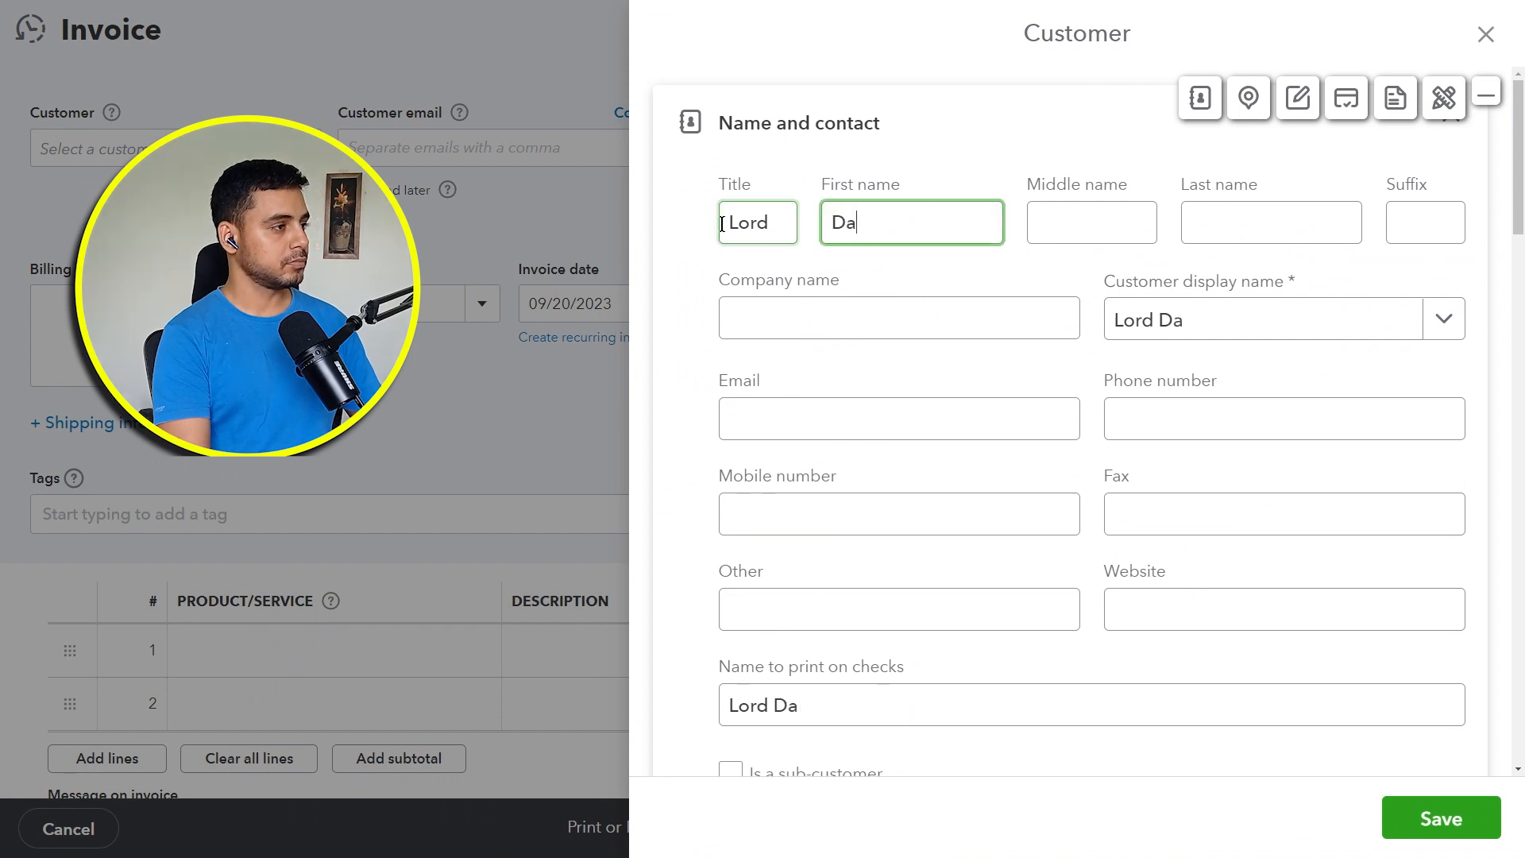
pyautogui.write('rth')
pyautogui.press('Tab')
pyautogui.press('Tab')
pyautogui.write('Vader')
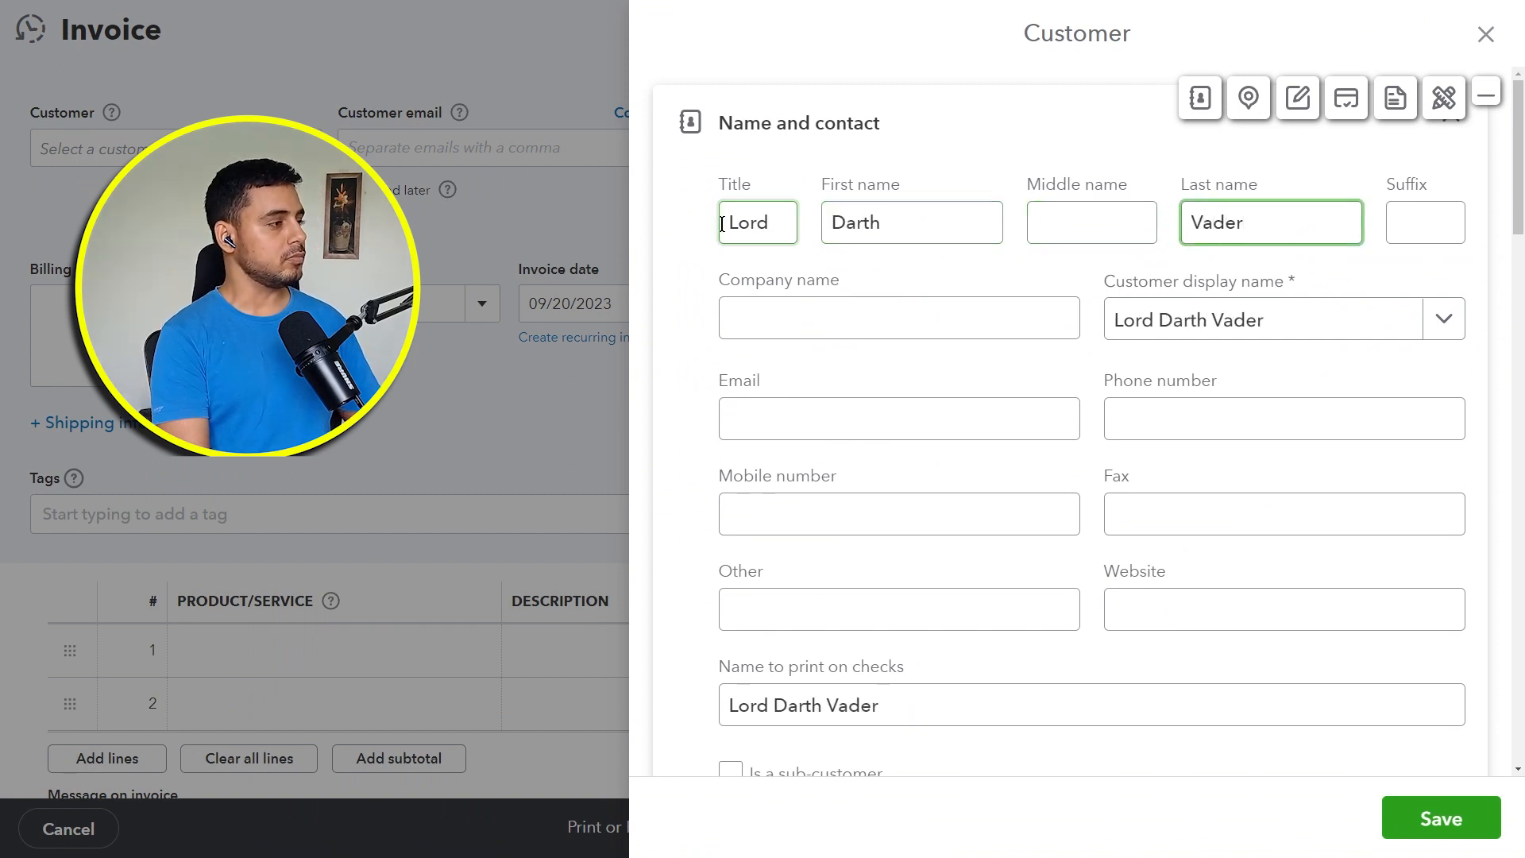
# Step: Set the customer's company name to Dark Side LLC and fill in the customer's email and mobile number
pyautogui.click(819, 316)
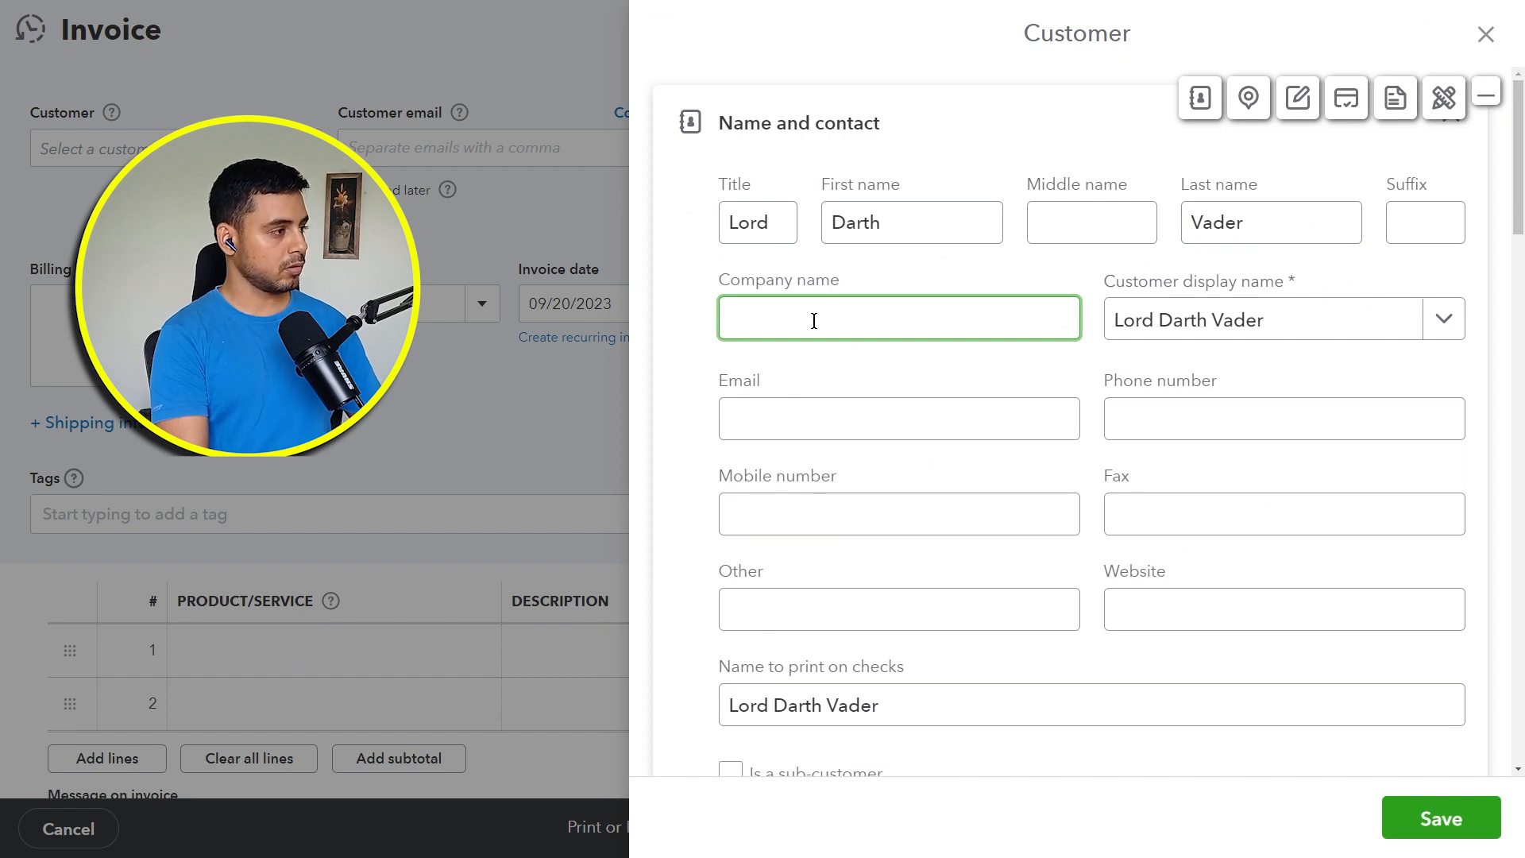
pyautogui.write('Dark Side LLC')
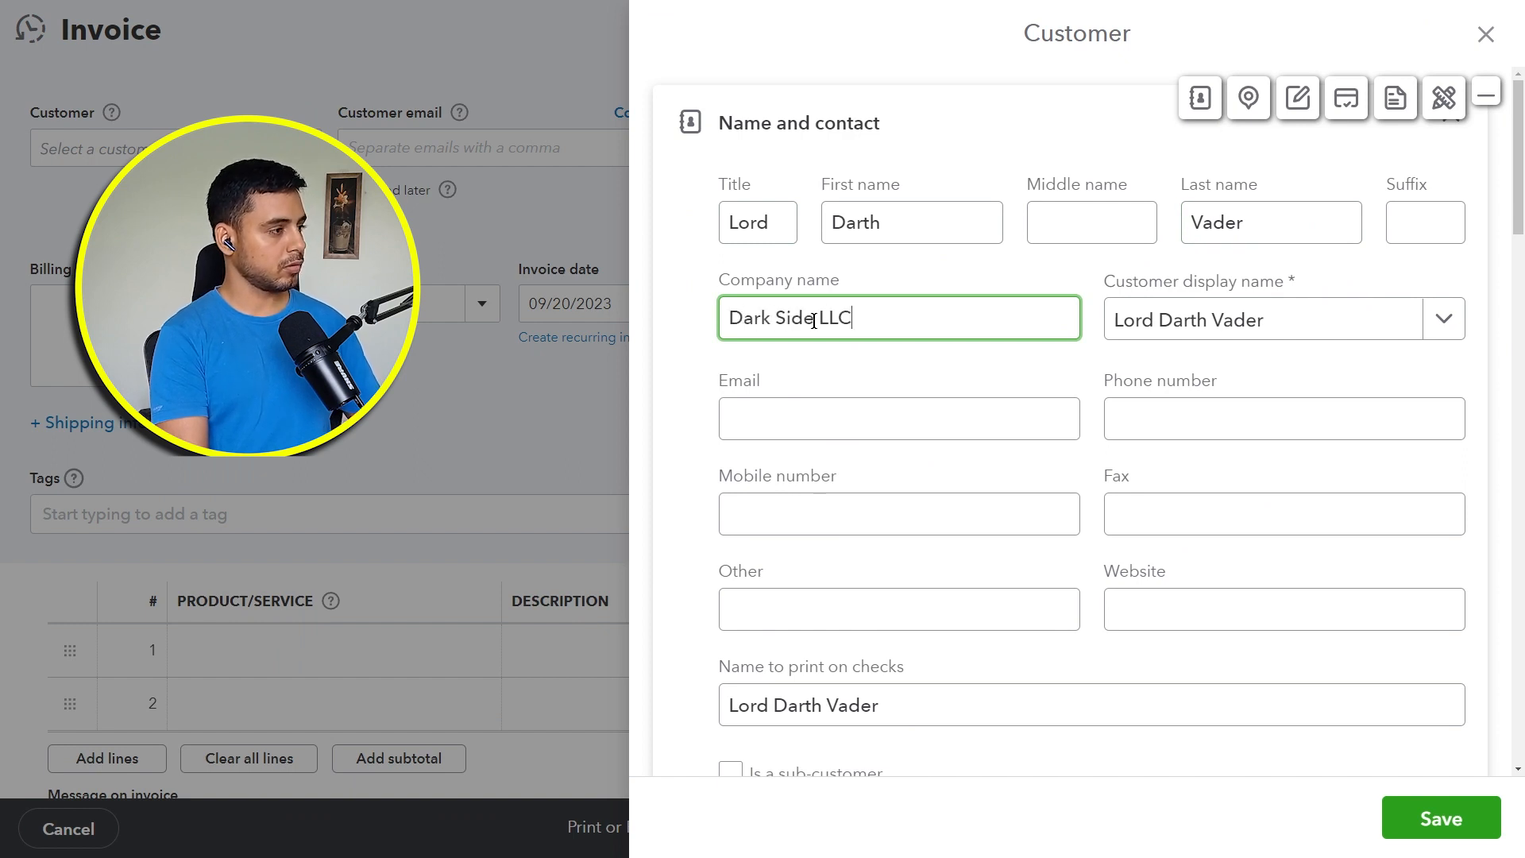
pyautogui.click(743, 419)
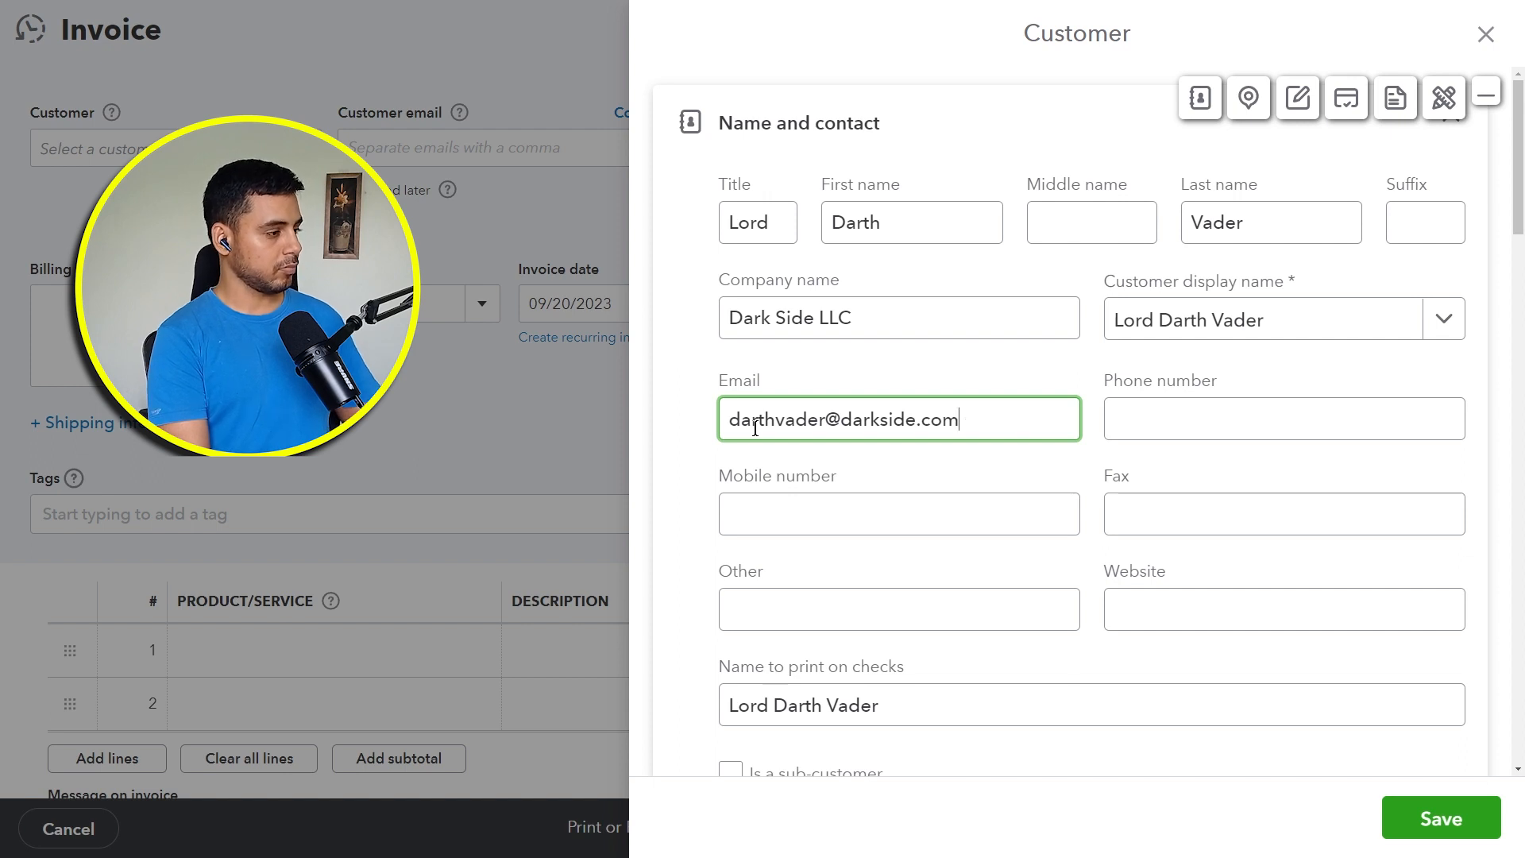
pyautogui.click(940, 513)
# Step: Fill in the customer's billing address with street, city, state, ZIP code and country
pyautogui.scroll(-4, 1120, 533)
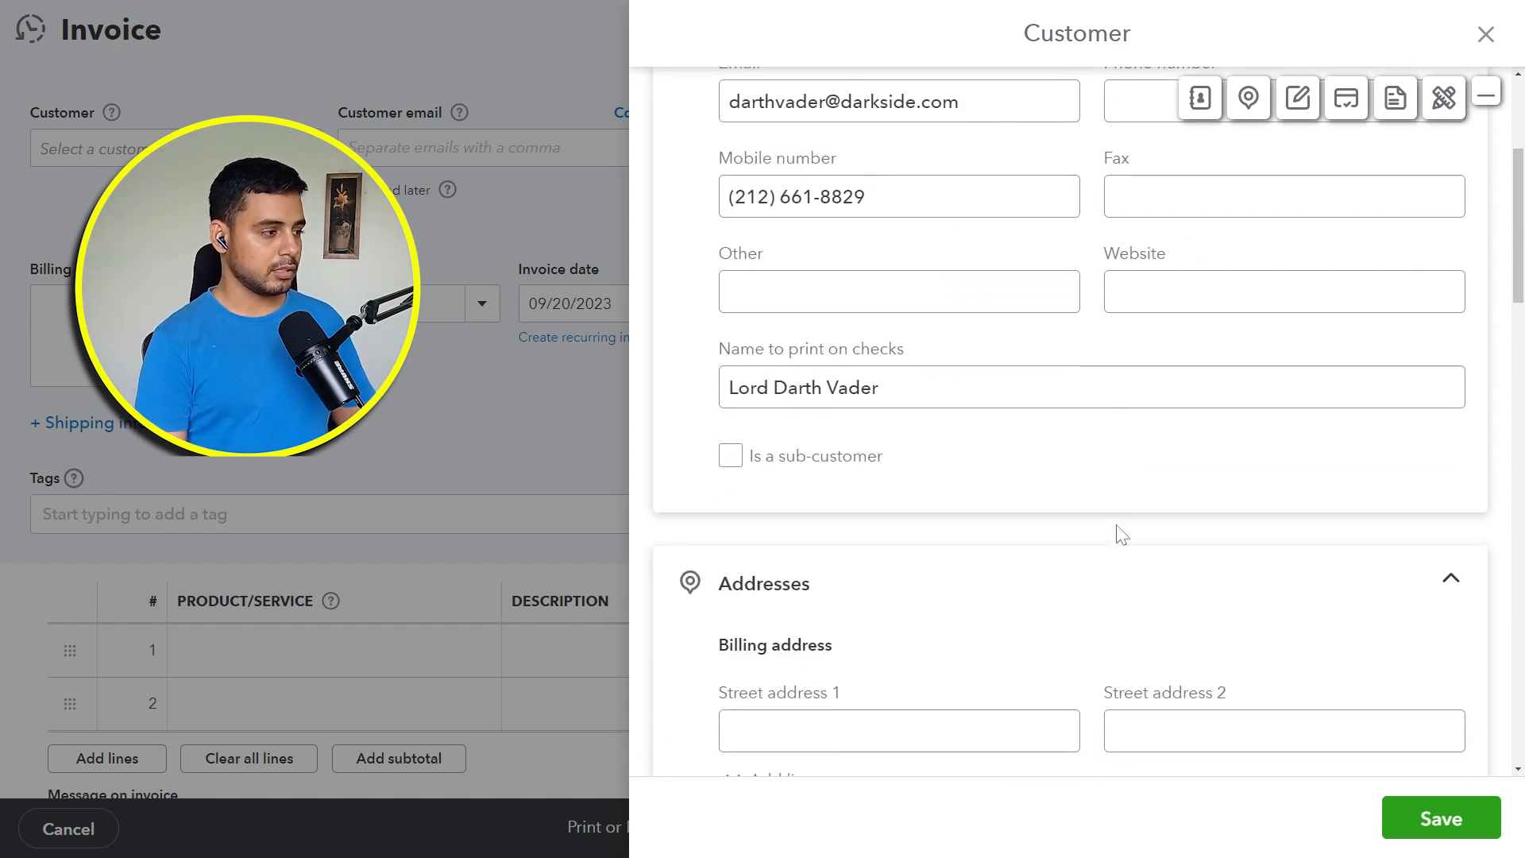
pyautogui.scroll(-6, 1104, 604)
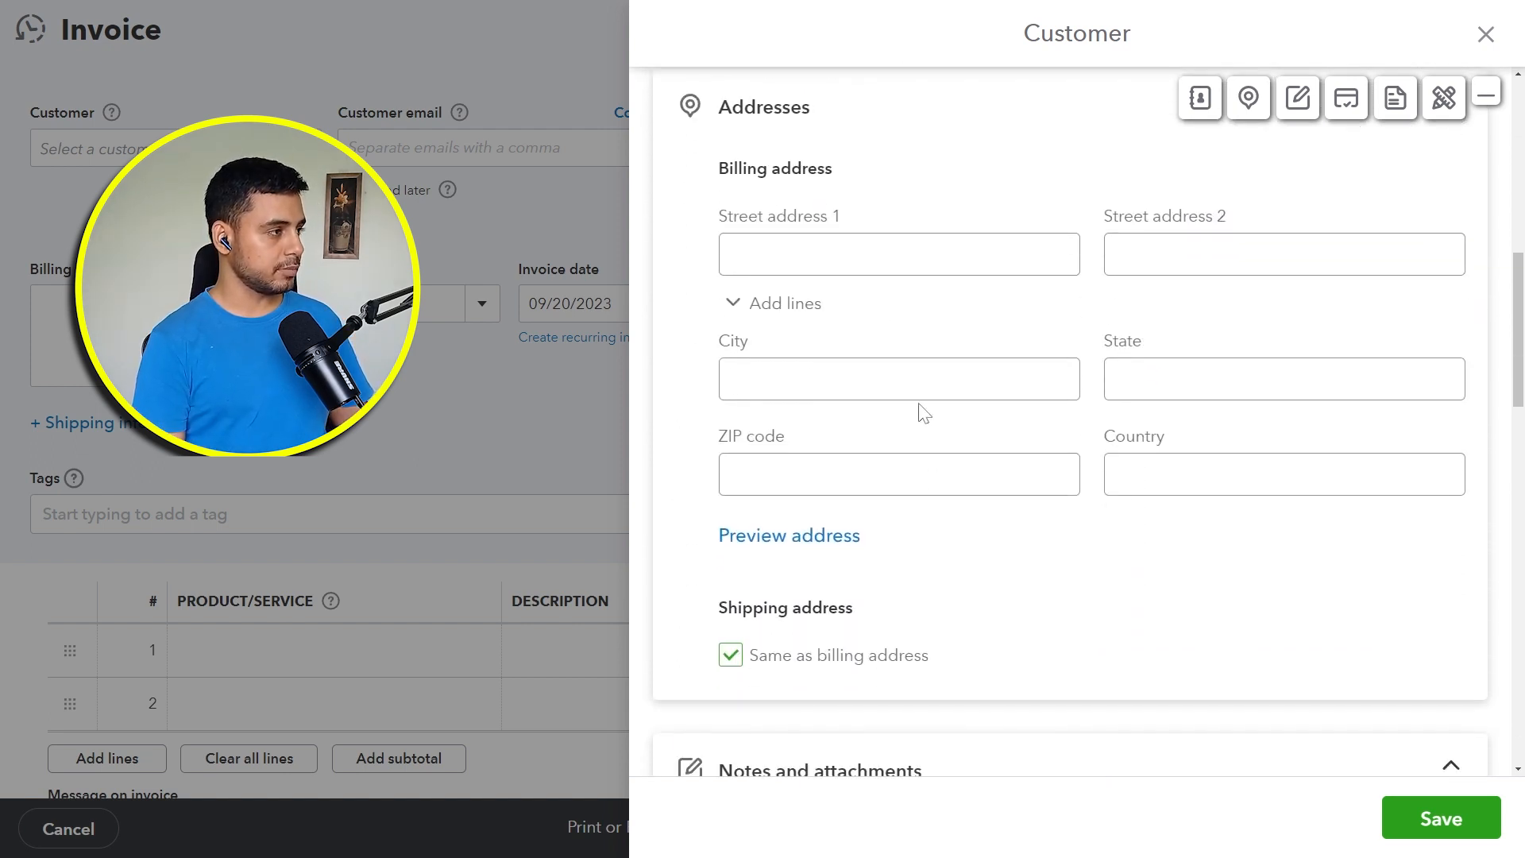
pyautogui.click(886, 248)
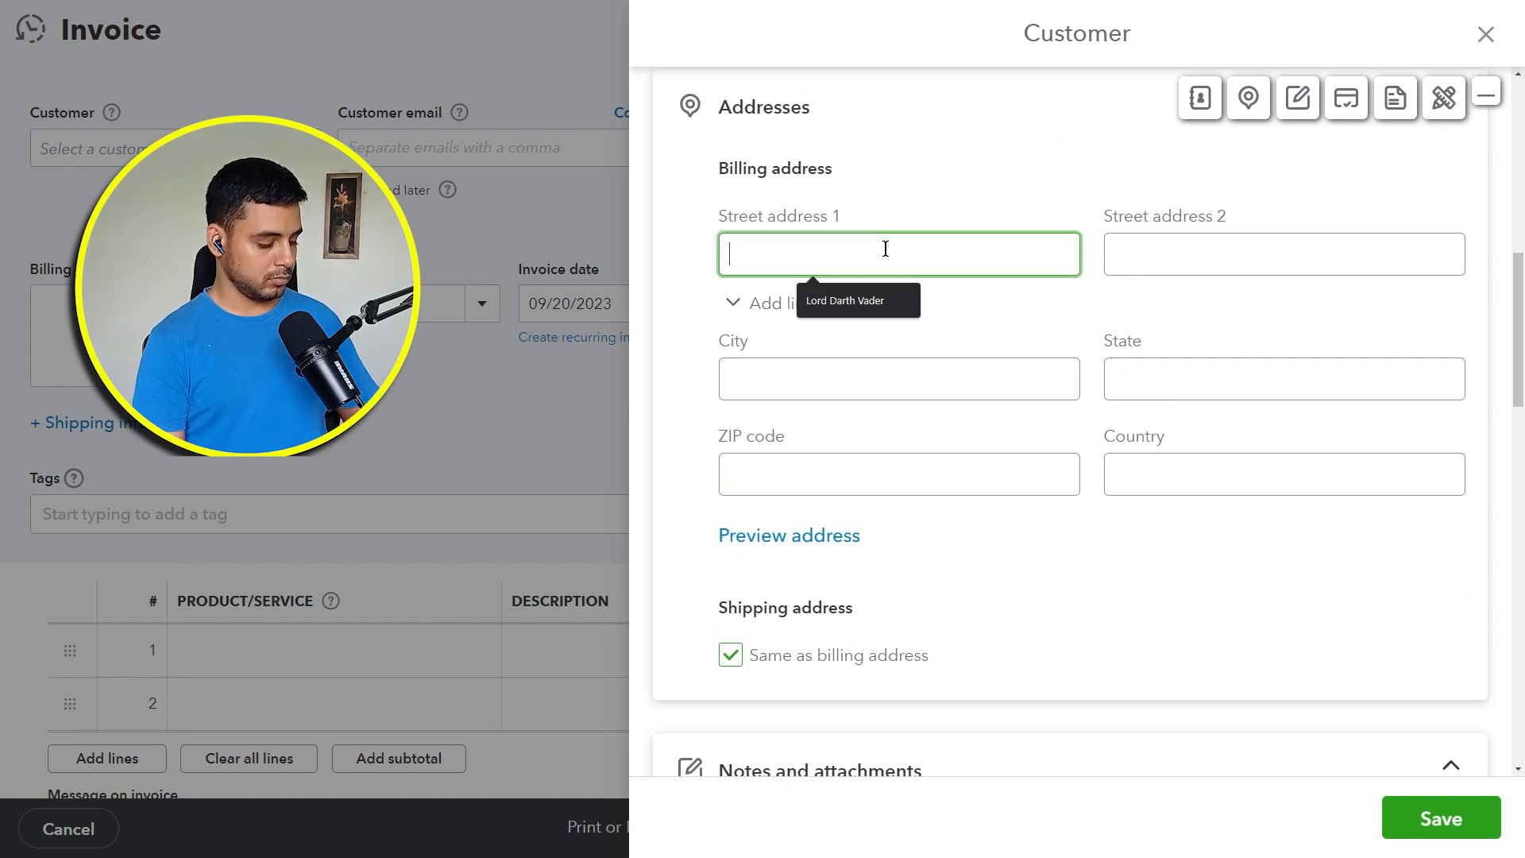
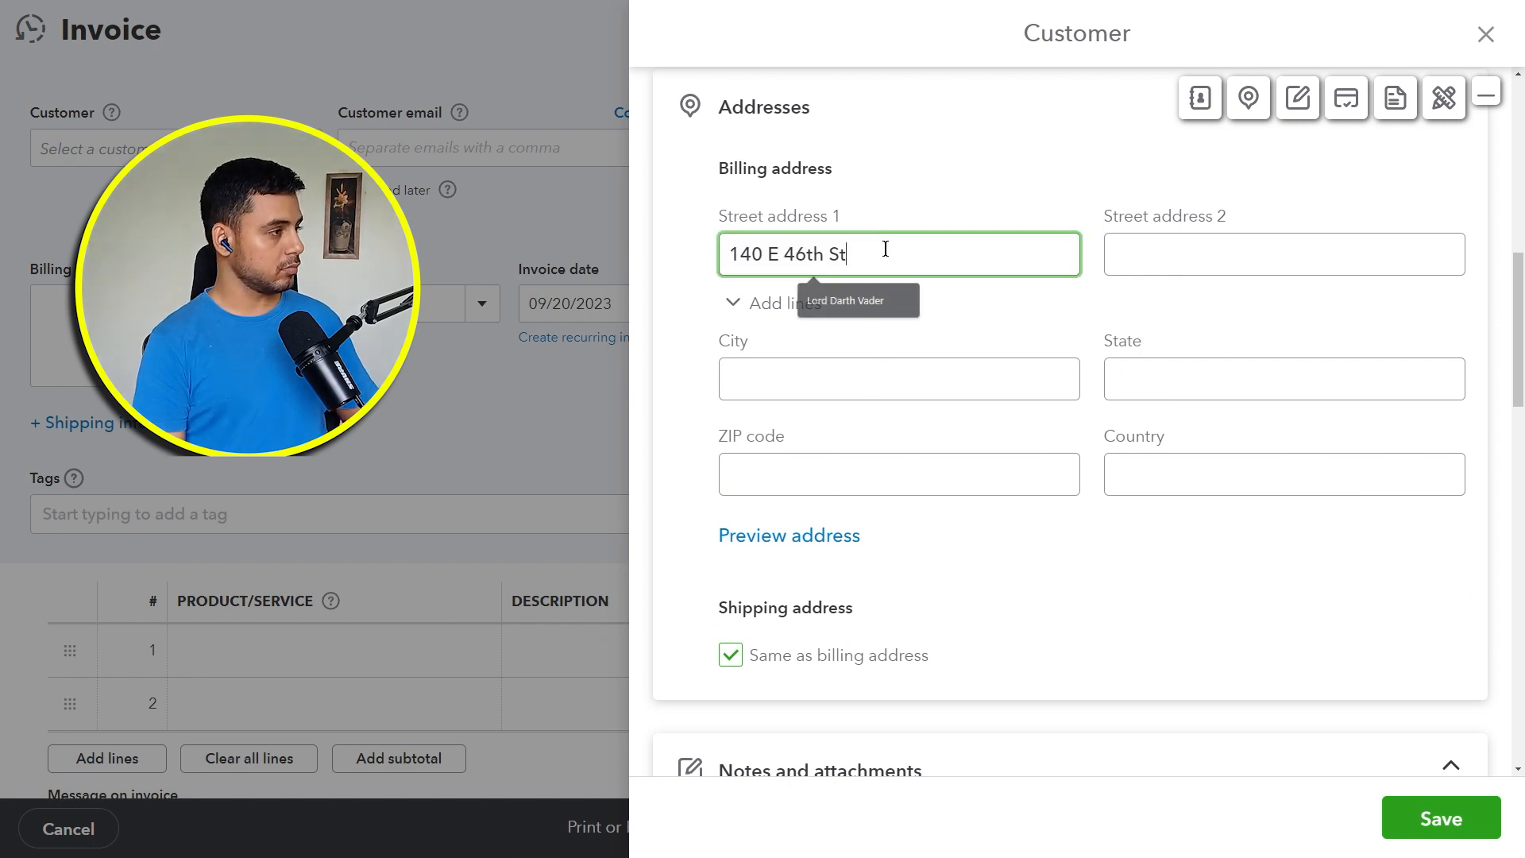
pyautogui.click(863, 387)
pyautogui.write('New York')
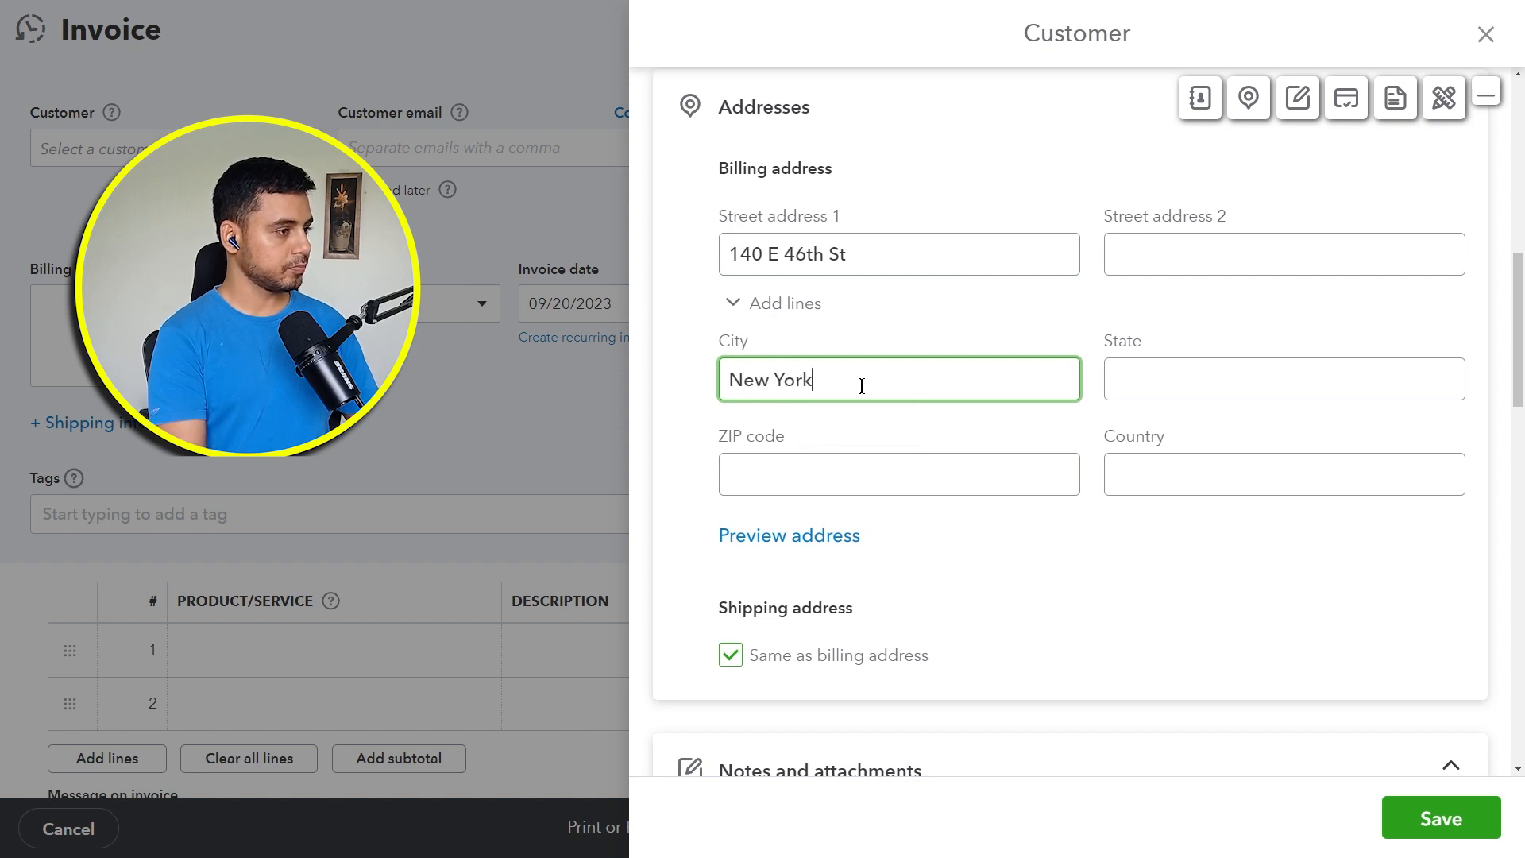
pyautogui.press('Tab')
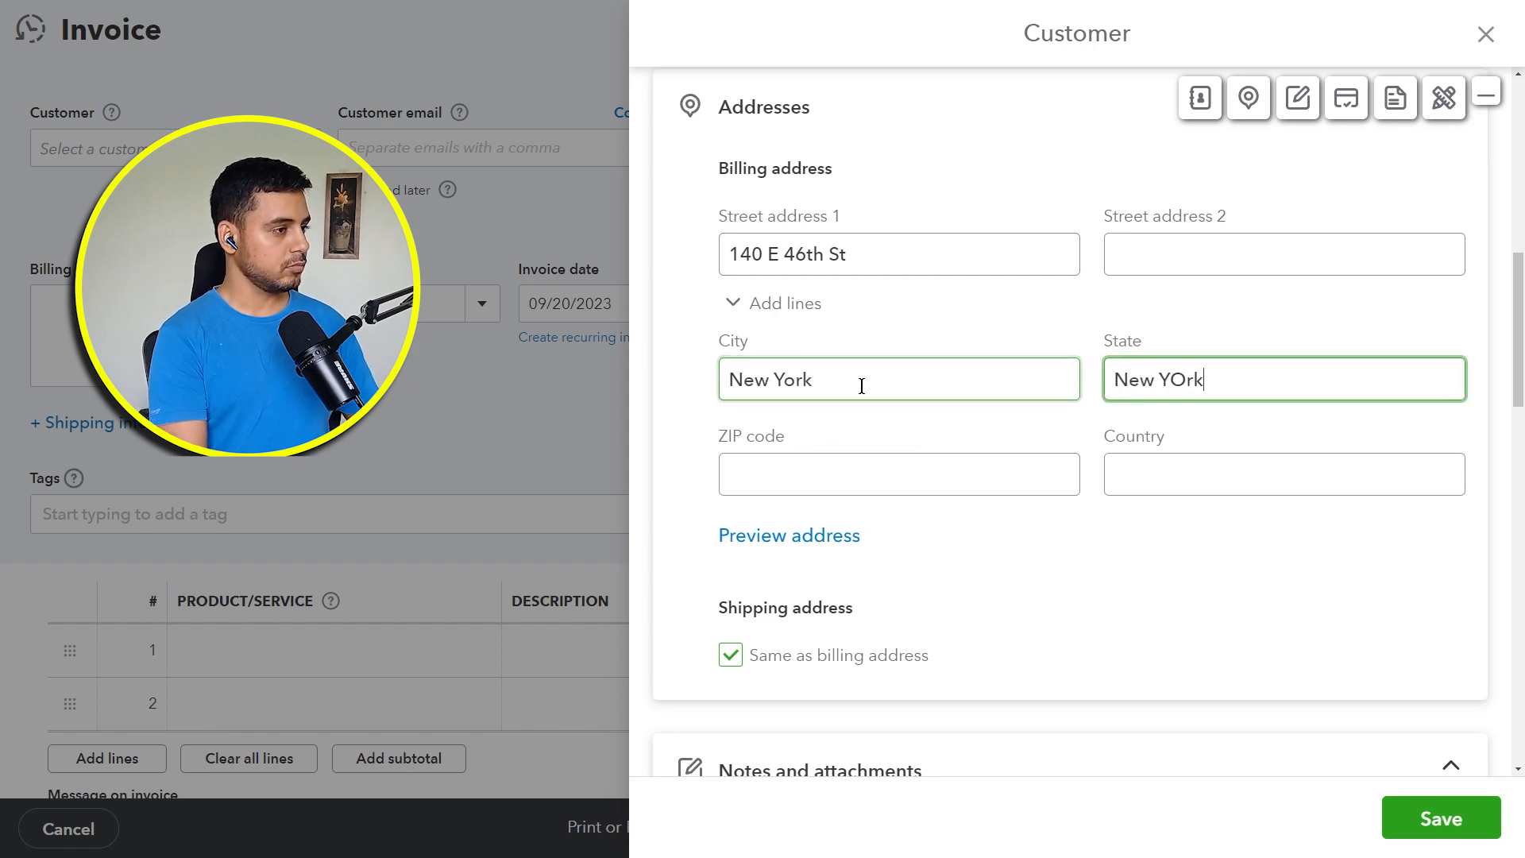
pyautogui.press('Tab')
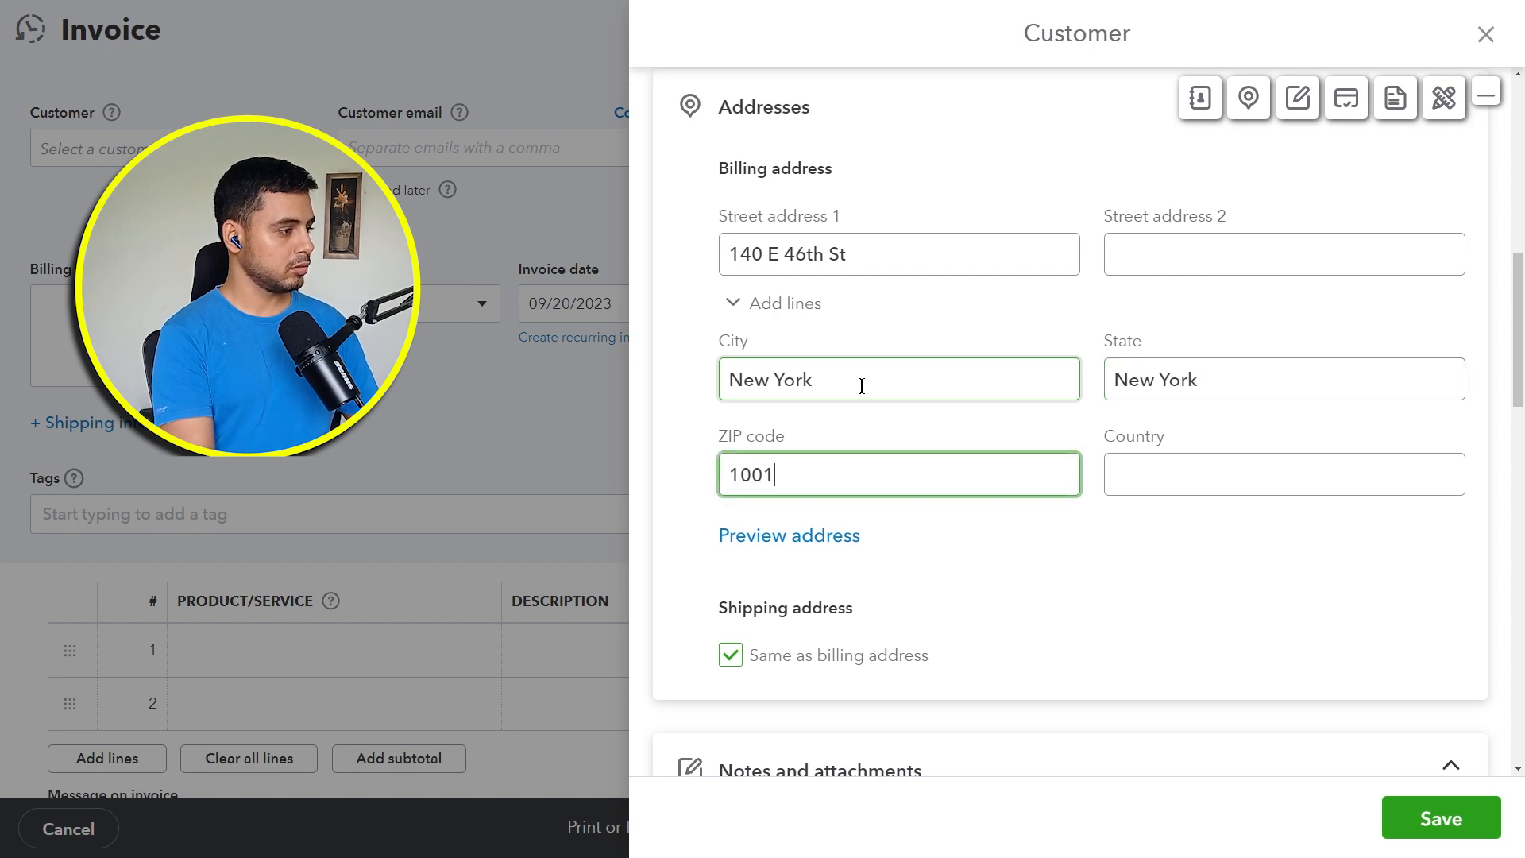
pyautogui.press('Tab')
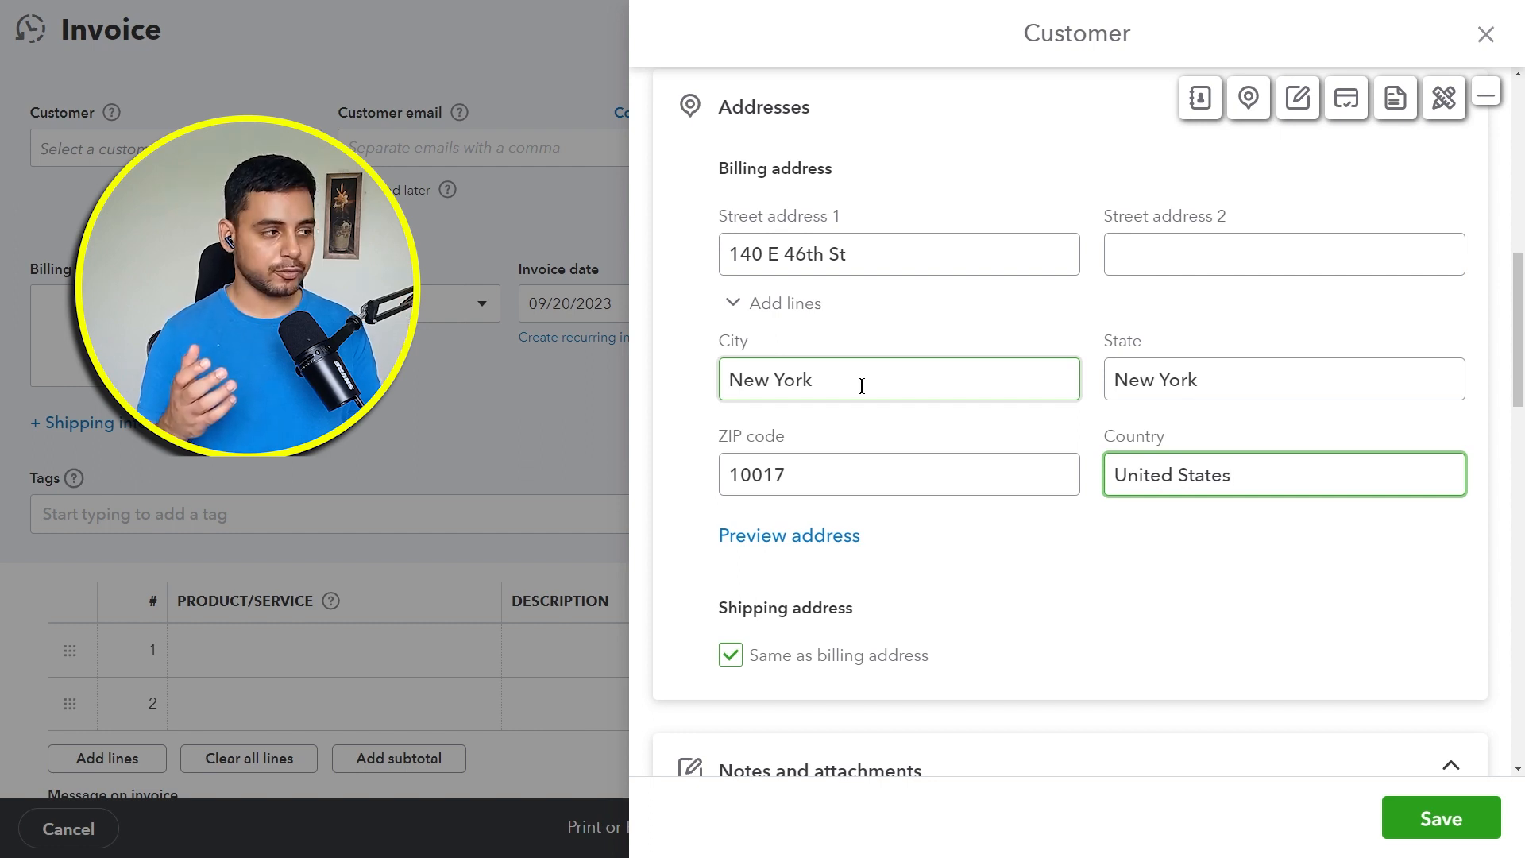
# Step: Mark the customer as tax exempt to view the exemption reasons, and clear the exemption again
pyautogui.scroll(-5, 1215, 588)
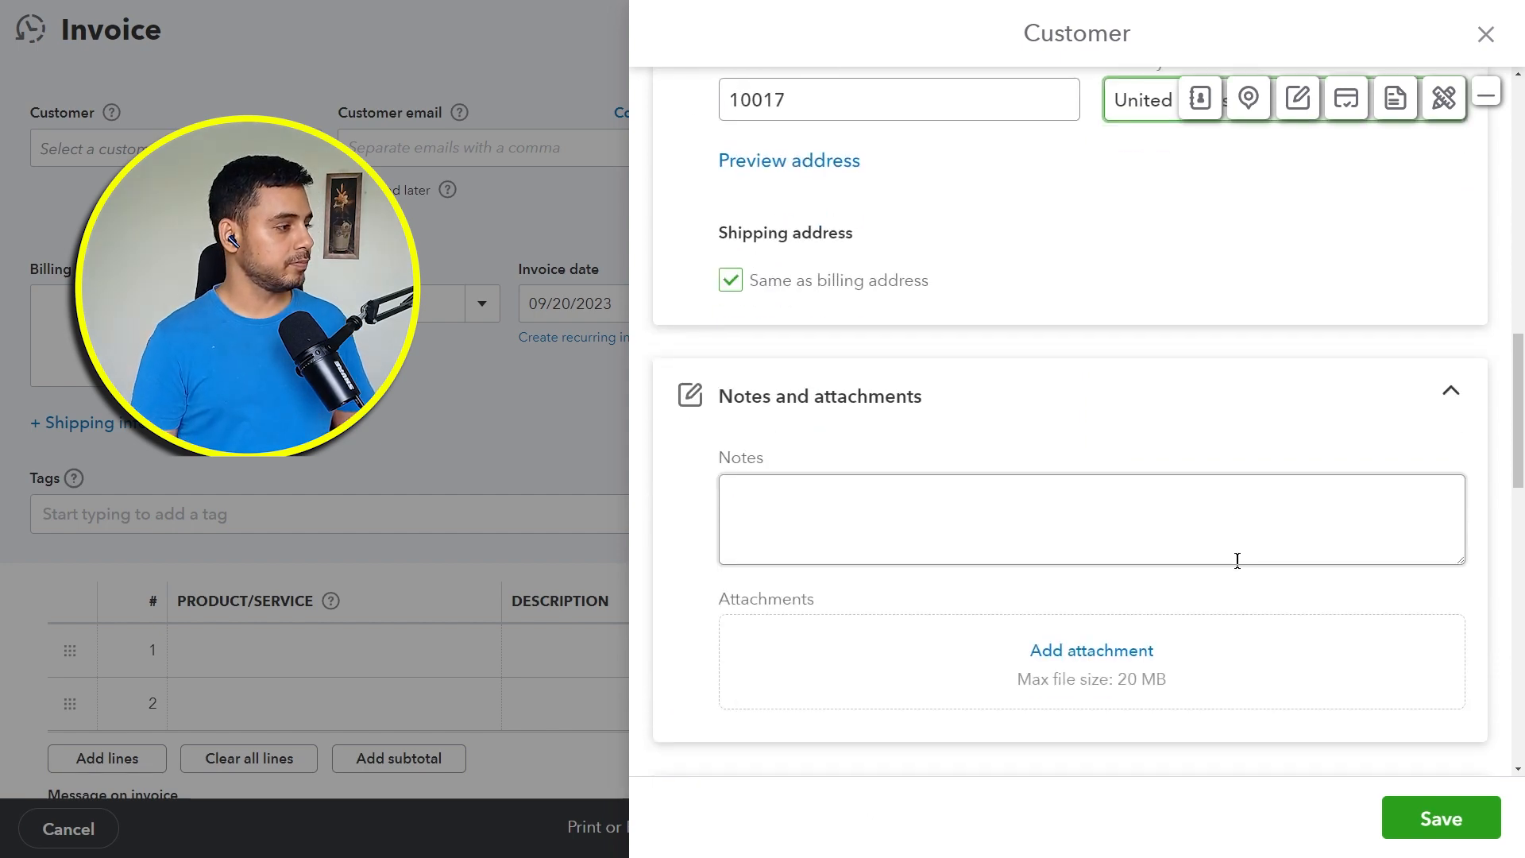
pyautogui.scroll(-10, 1245, 559)
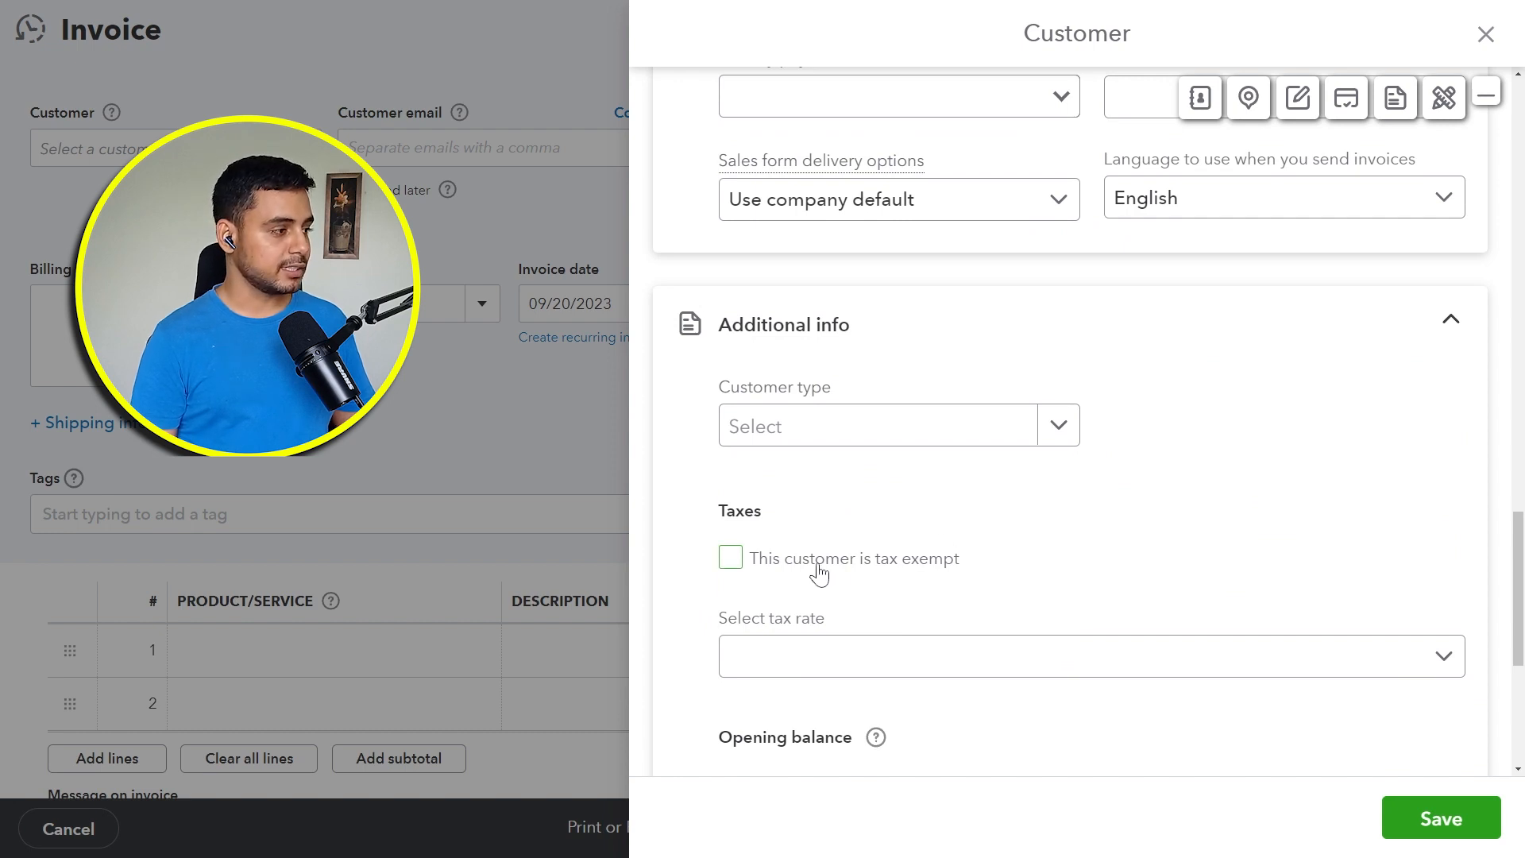
pyautogui.click(819, 572)
pyautogui.scroll(-2, 1066, 518)
pyautogui.click(1070, 491)
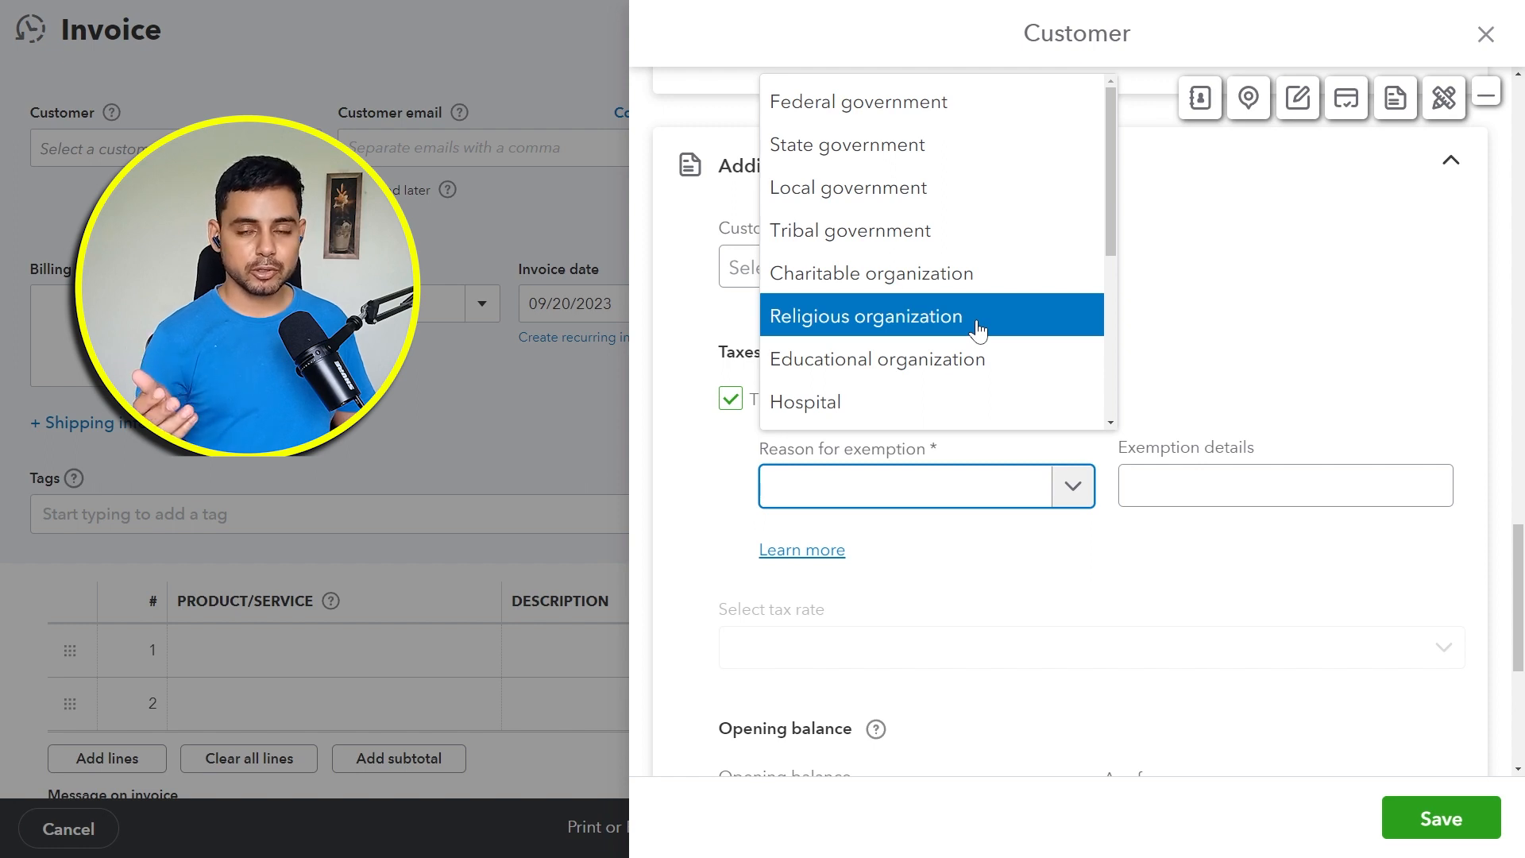
pyautogui.click(1182, 301)
pyautogui.click(894, 402)
# Step: Review the new customer's details and save the customer record
pyautogui.scroll(4, 899, 400)
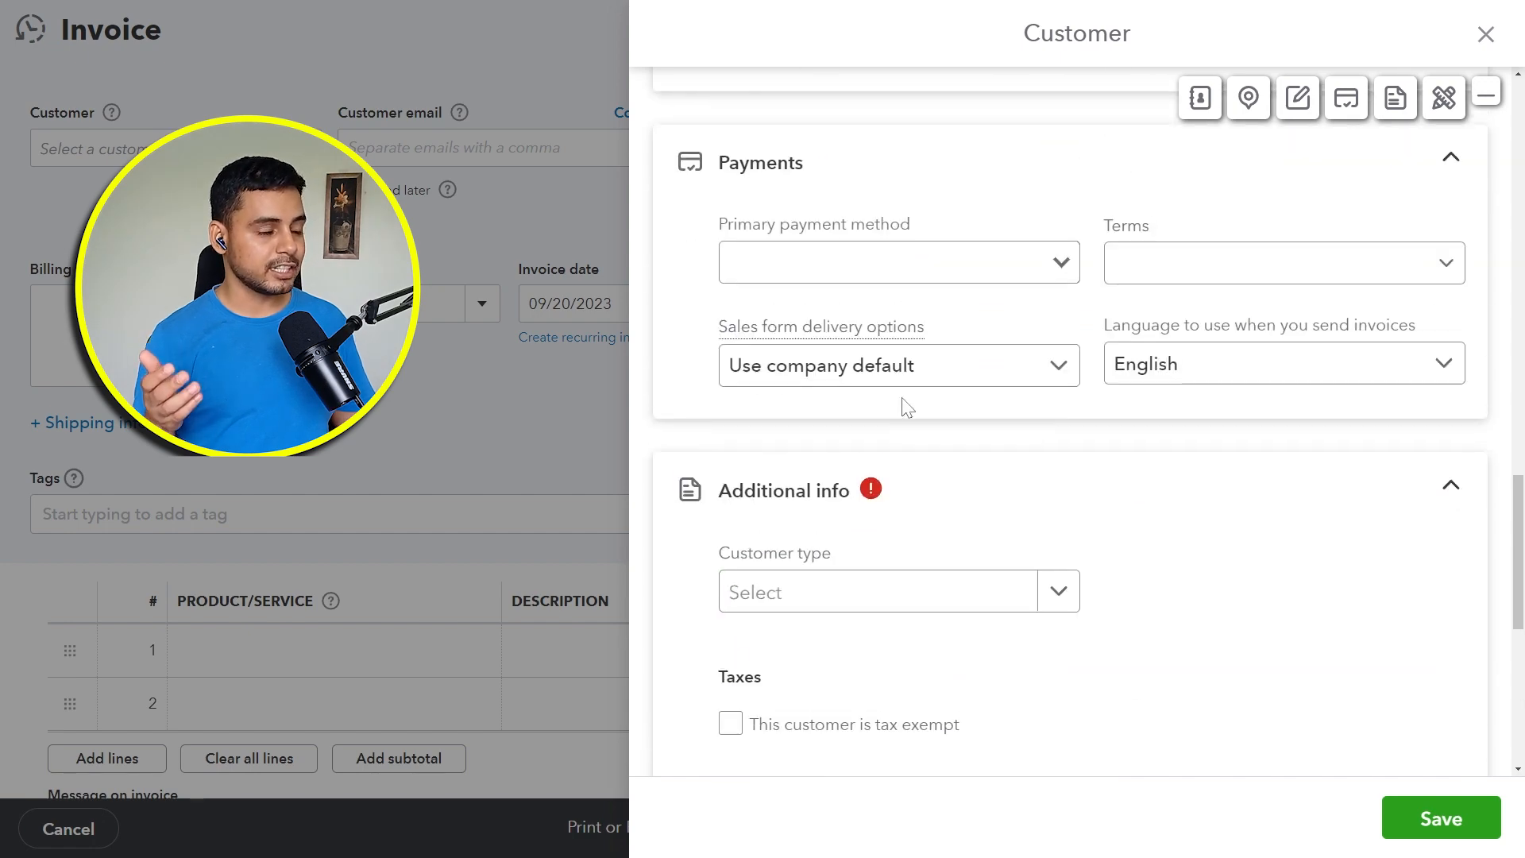
pyautogui.scroll(3, 902, 404)
pyautogui.scroll(1, 929, 374)
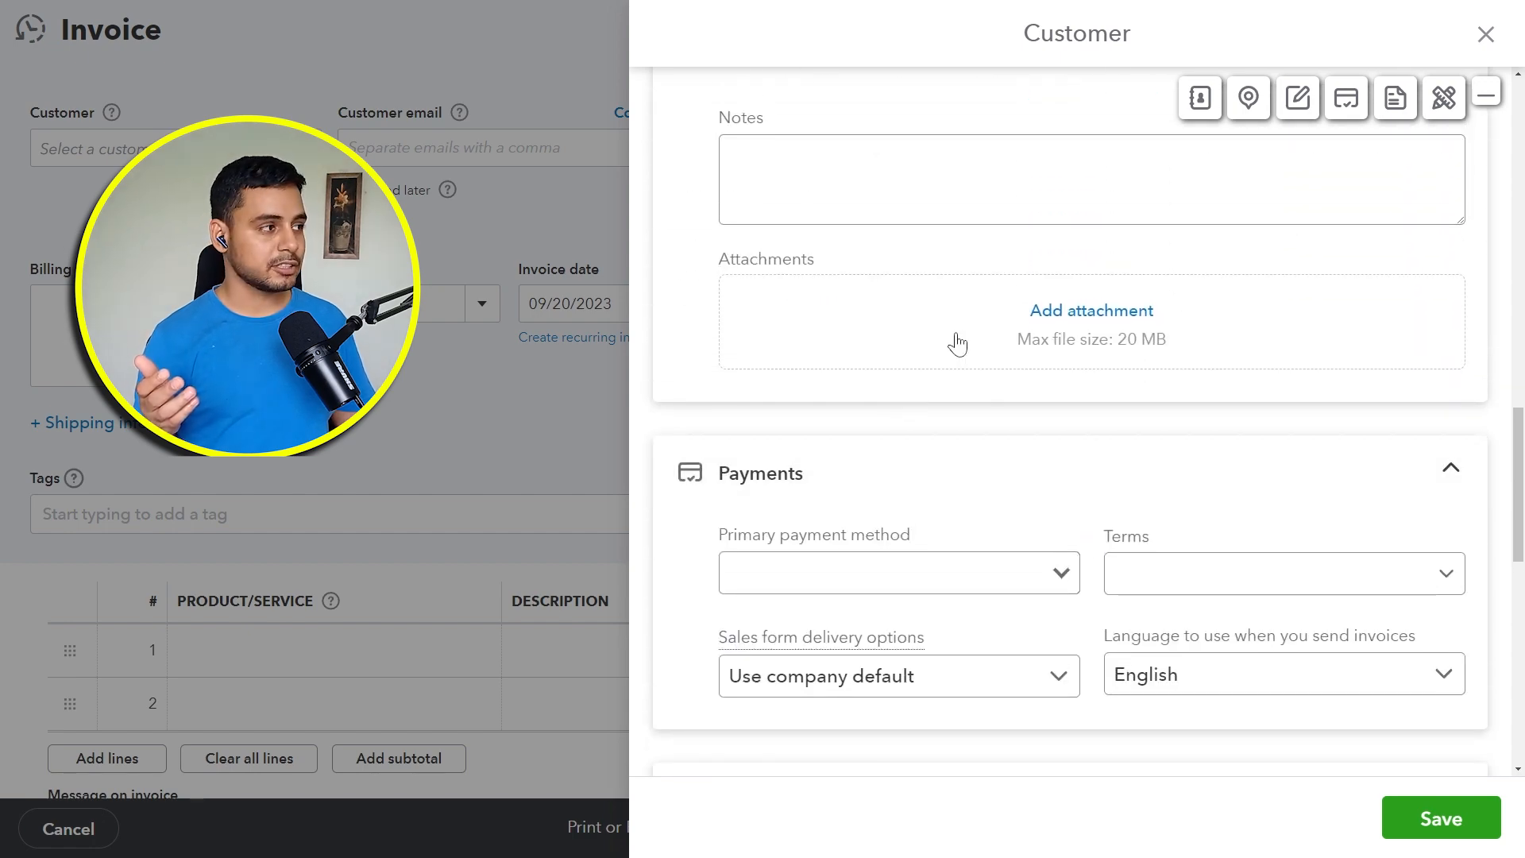
pyautogui.scroll(10, 956, 347)
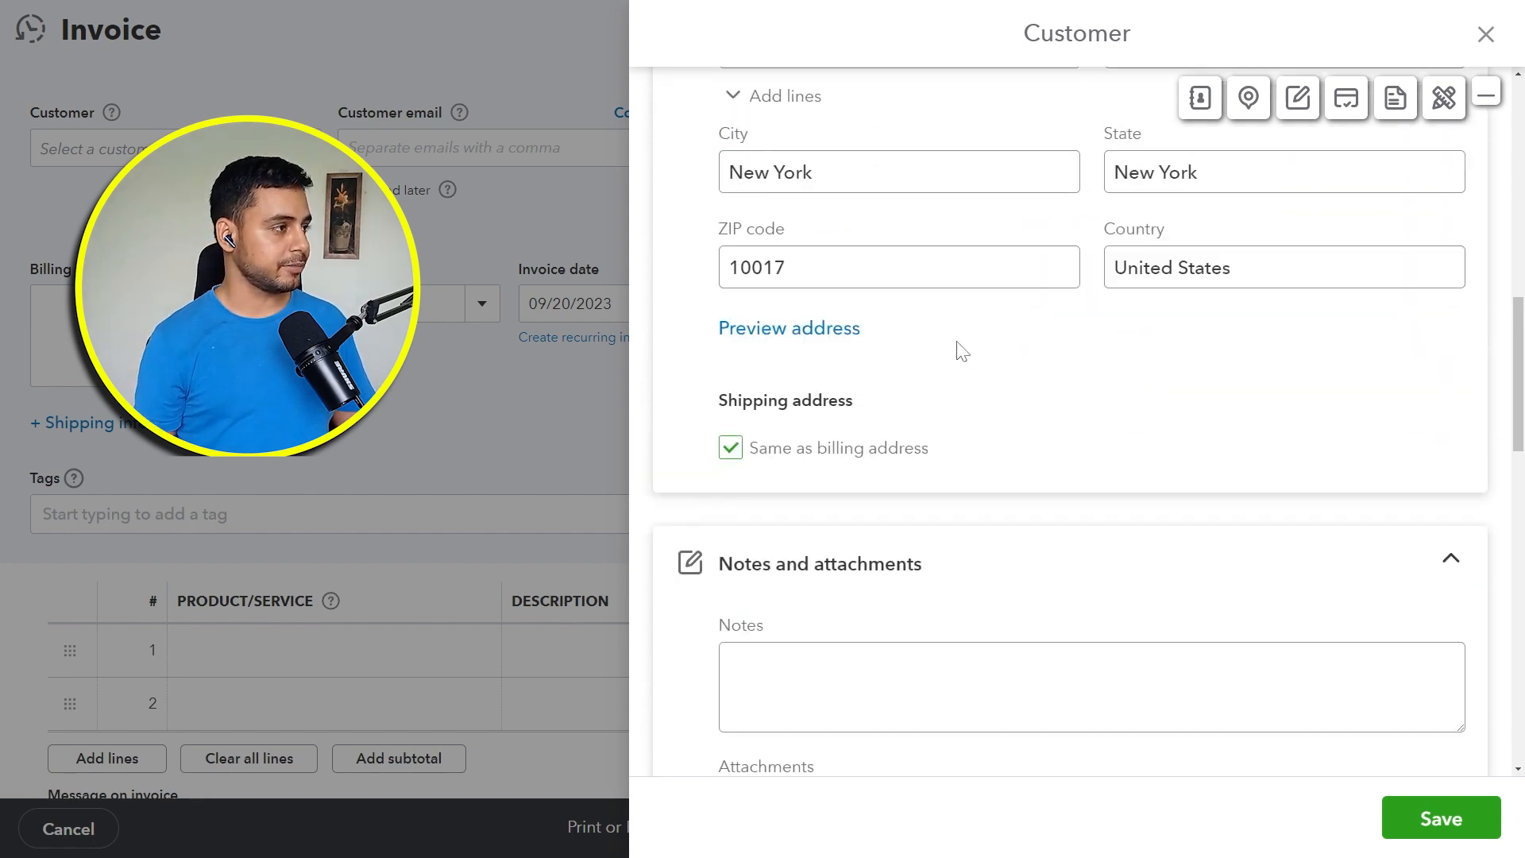
pyautogui.click(1441, 818)
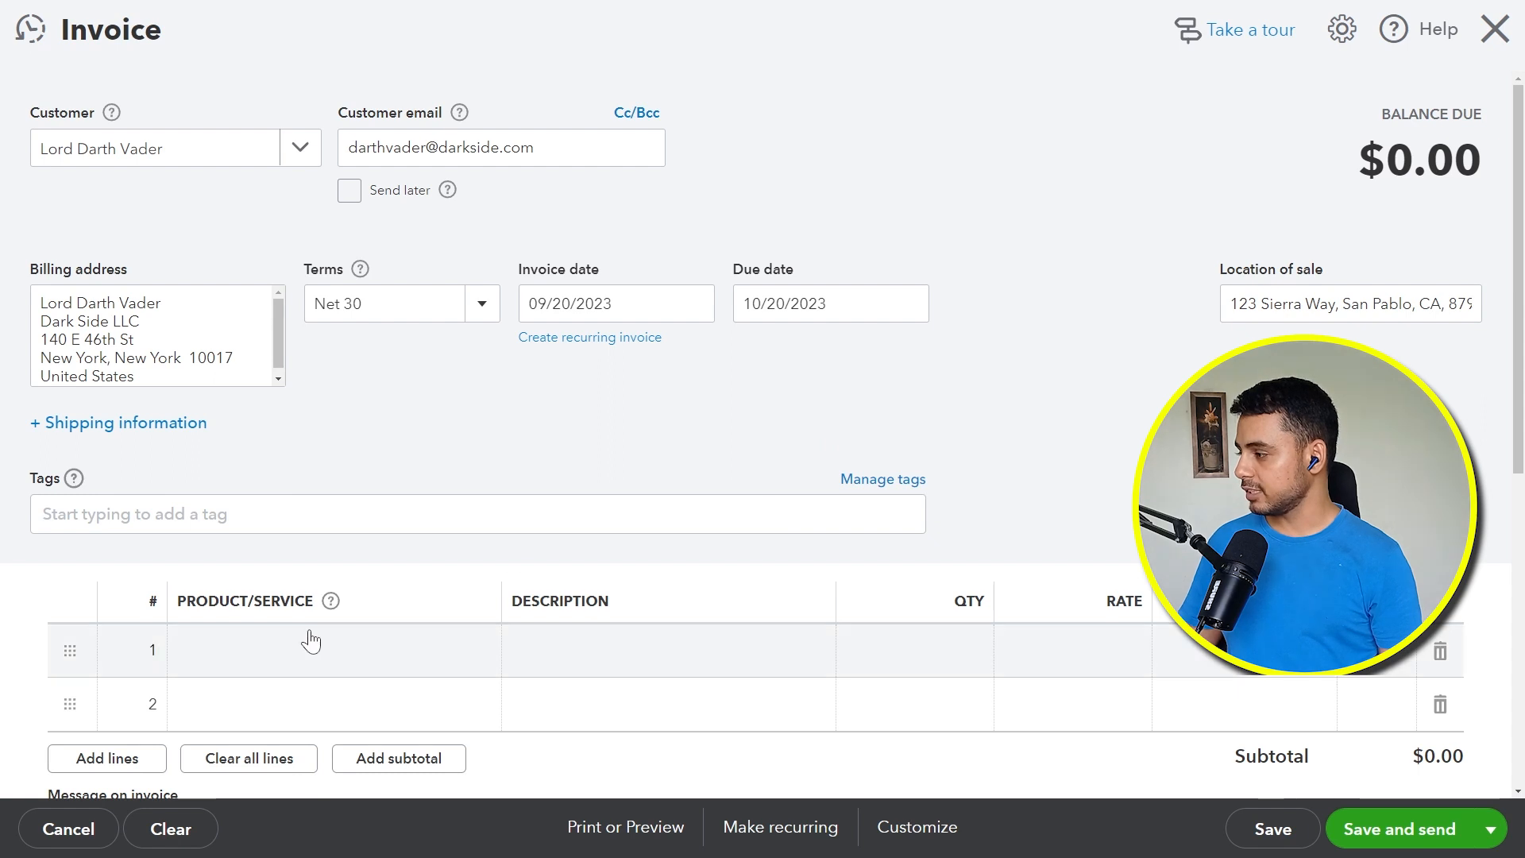
# Step: Add the Fountain Pump product to the first invoice line with a quantity of 10000
pyautogui.click(473, 651)
pyautogui.click(474, 652)
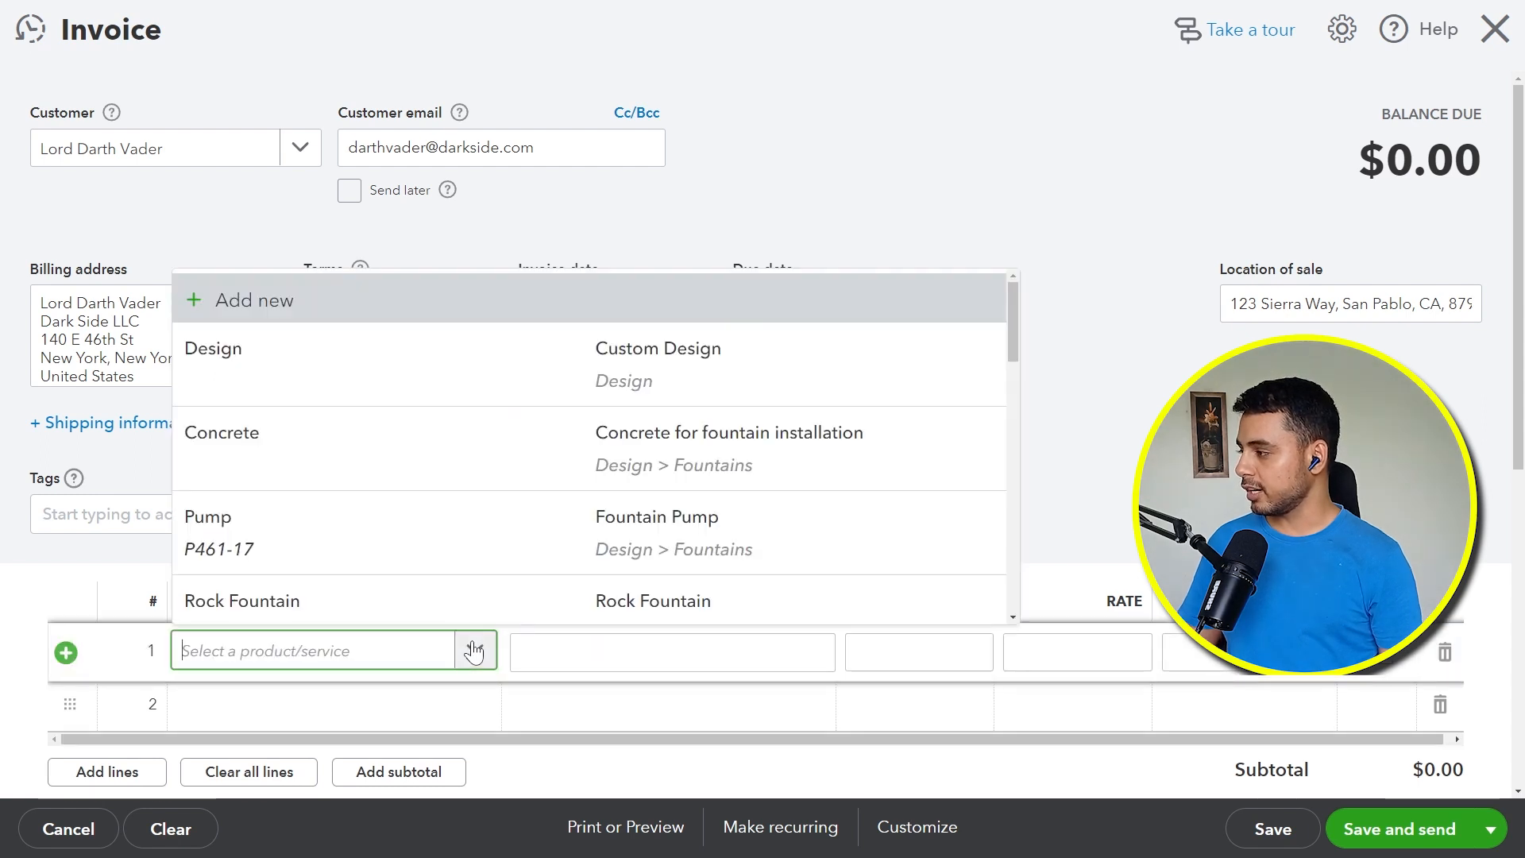
pyautogui.click(421, 548)
pyautogui.click(971, 645)
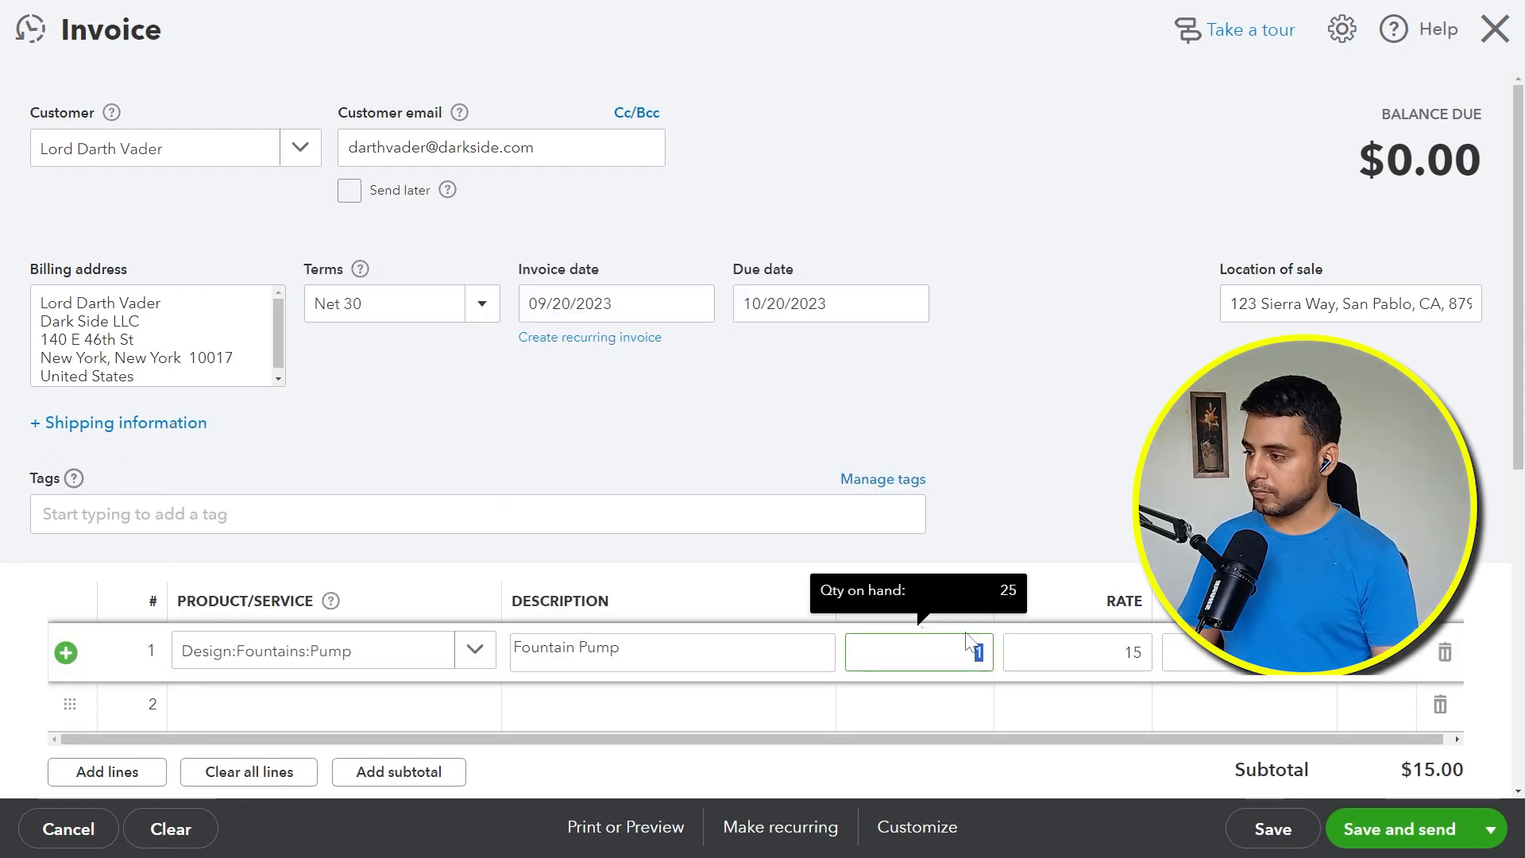
pyautogui.write('10000')
pyautogui.click(960, 469)
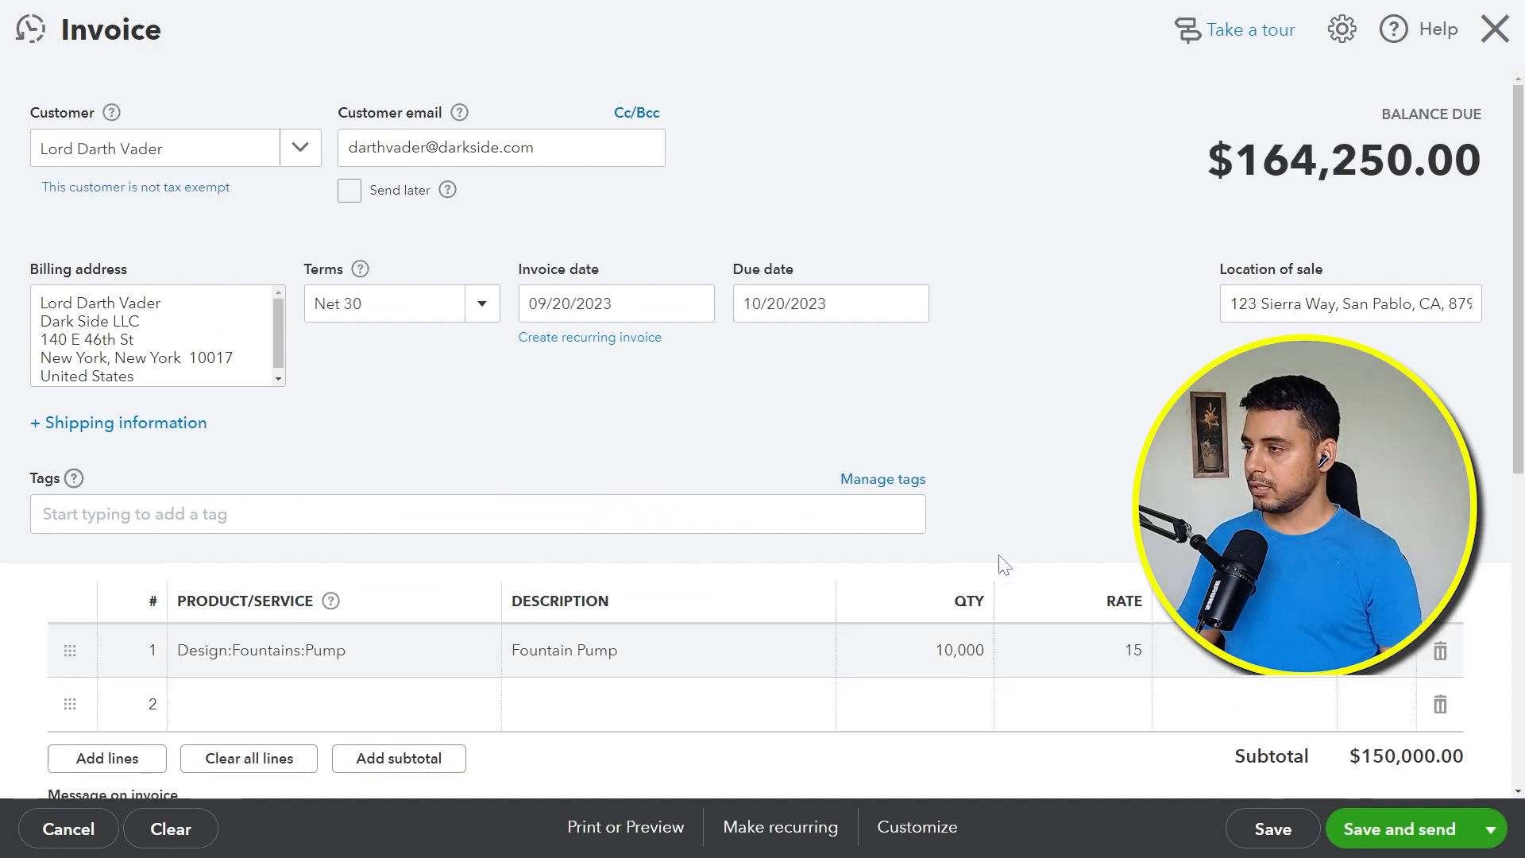
# Step: Examine how the invoice's sales tax is calculated and check the location of sale
pyautogui.scroll(-4, 1003, 560)
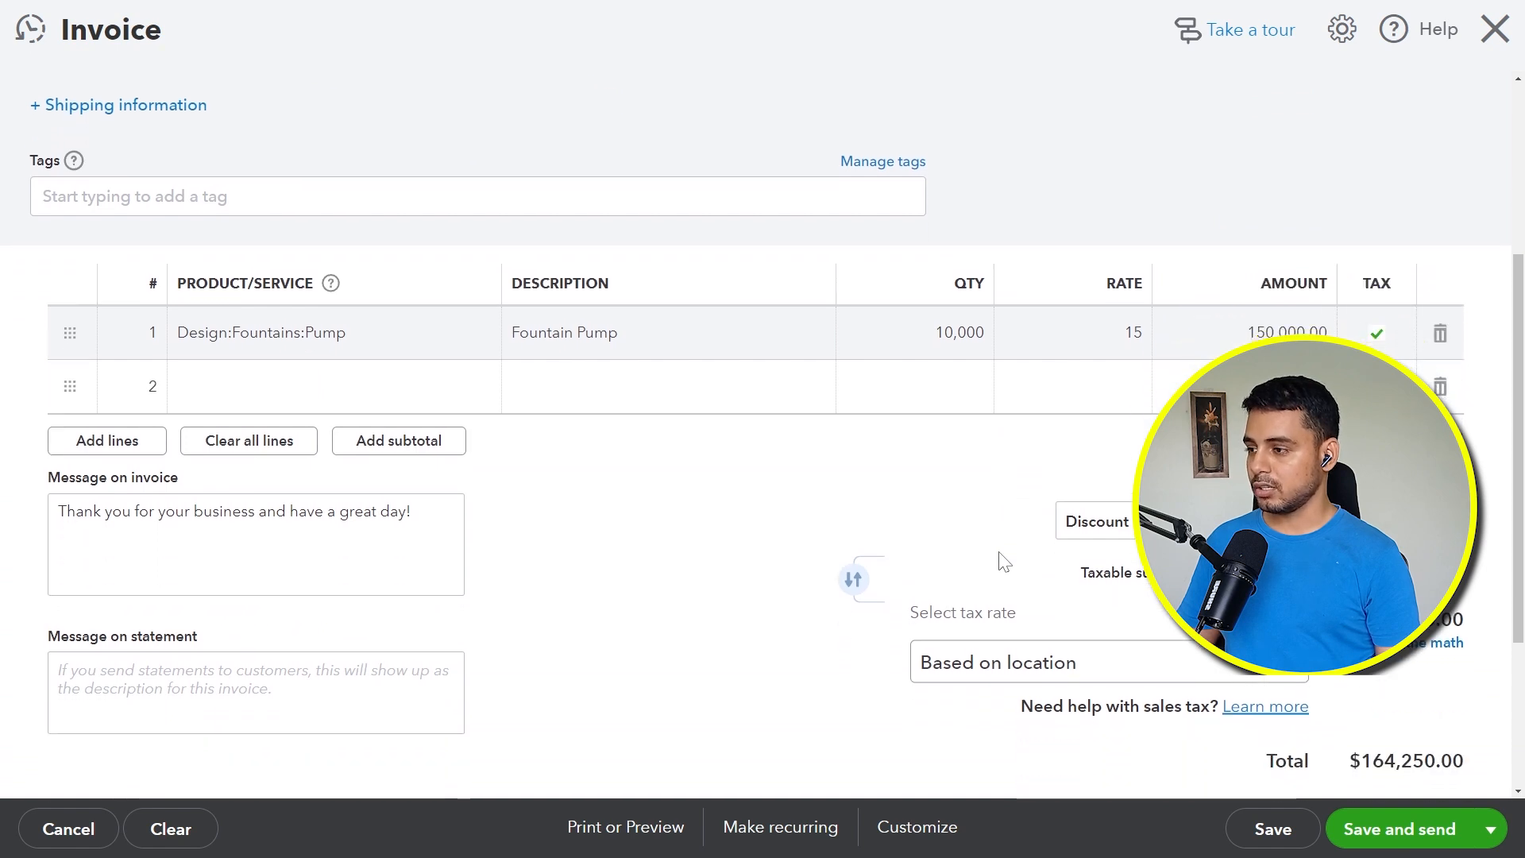
pyautogui.scroll(2, 1005, 560)
pyautogui.scroll(-2, 1008, 561)
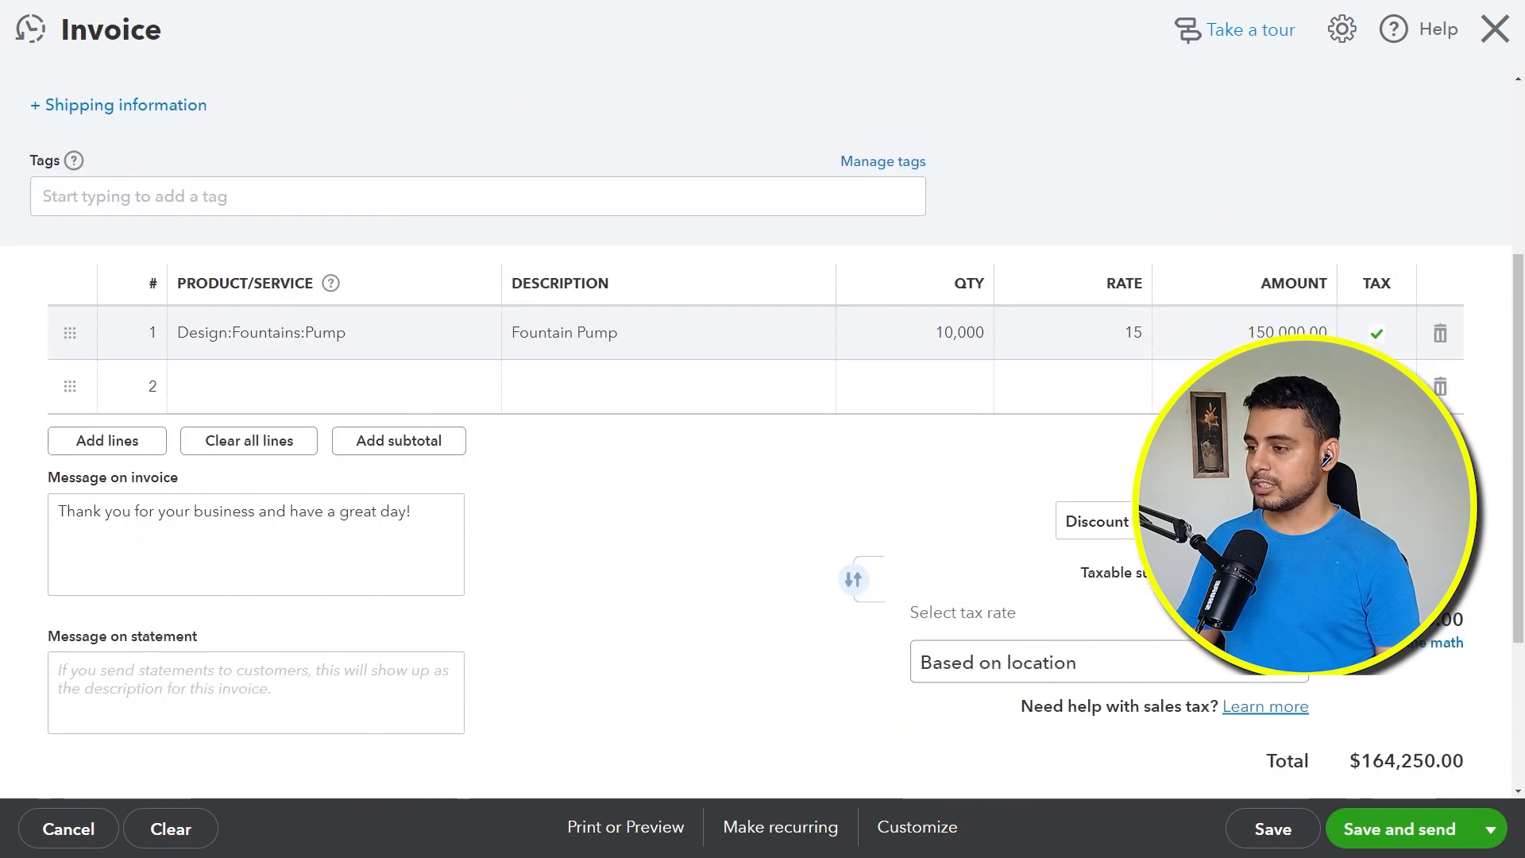
pyautogui.click(1448, 643)
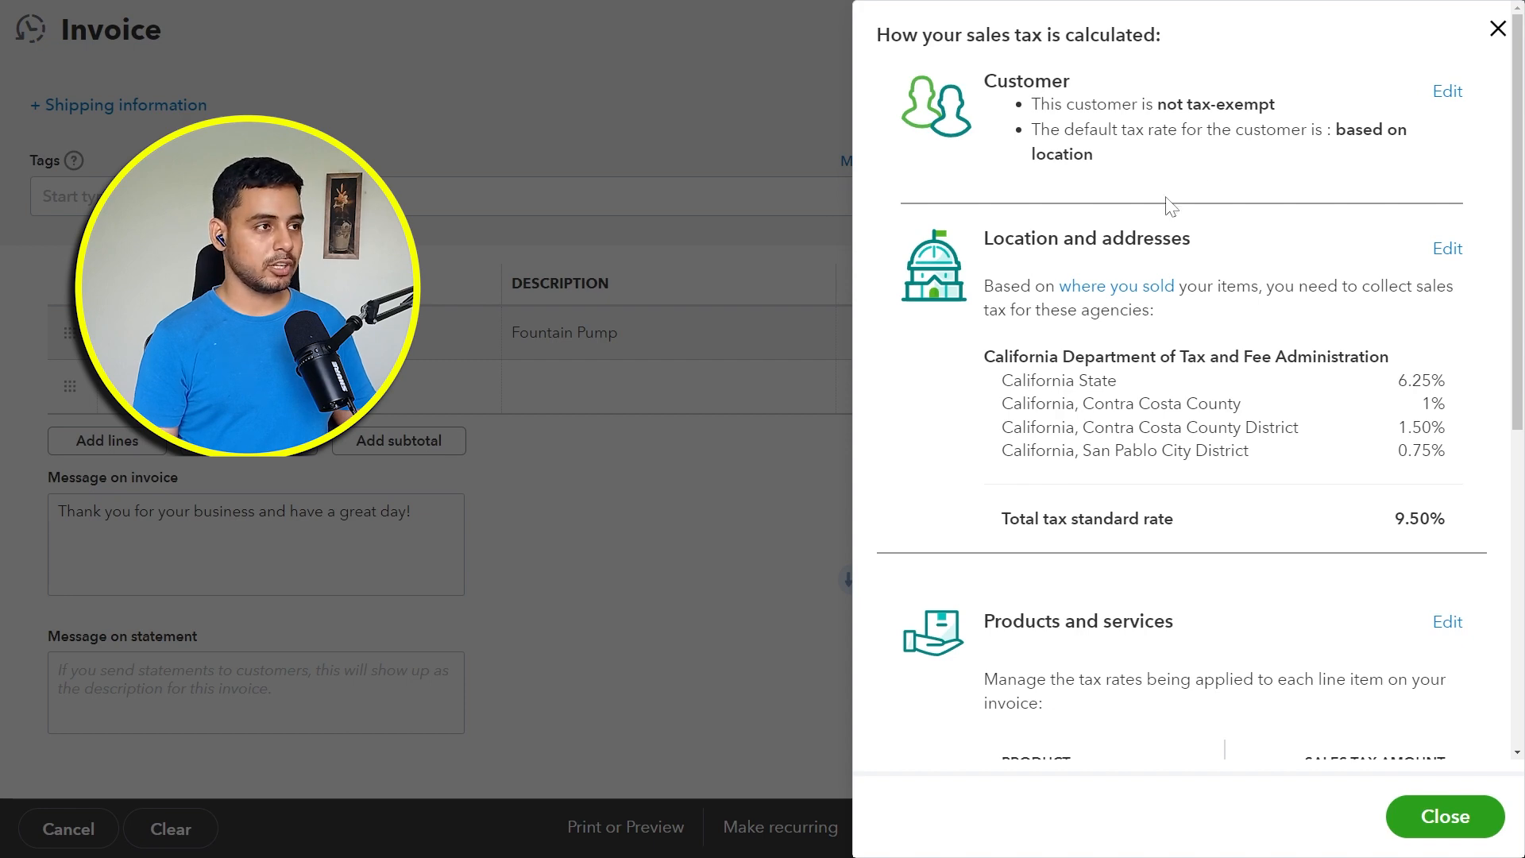
pyautogui.click(1499, 30)
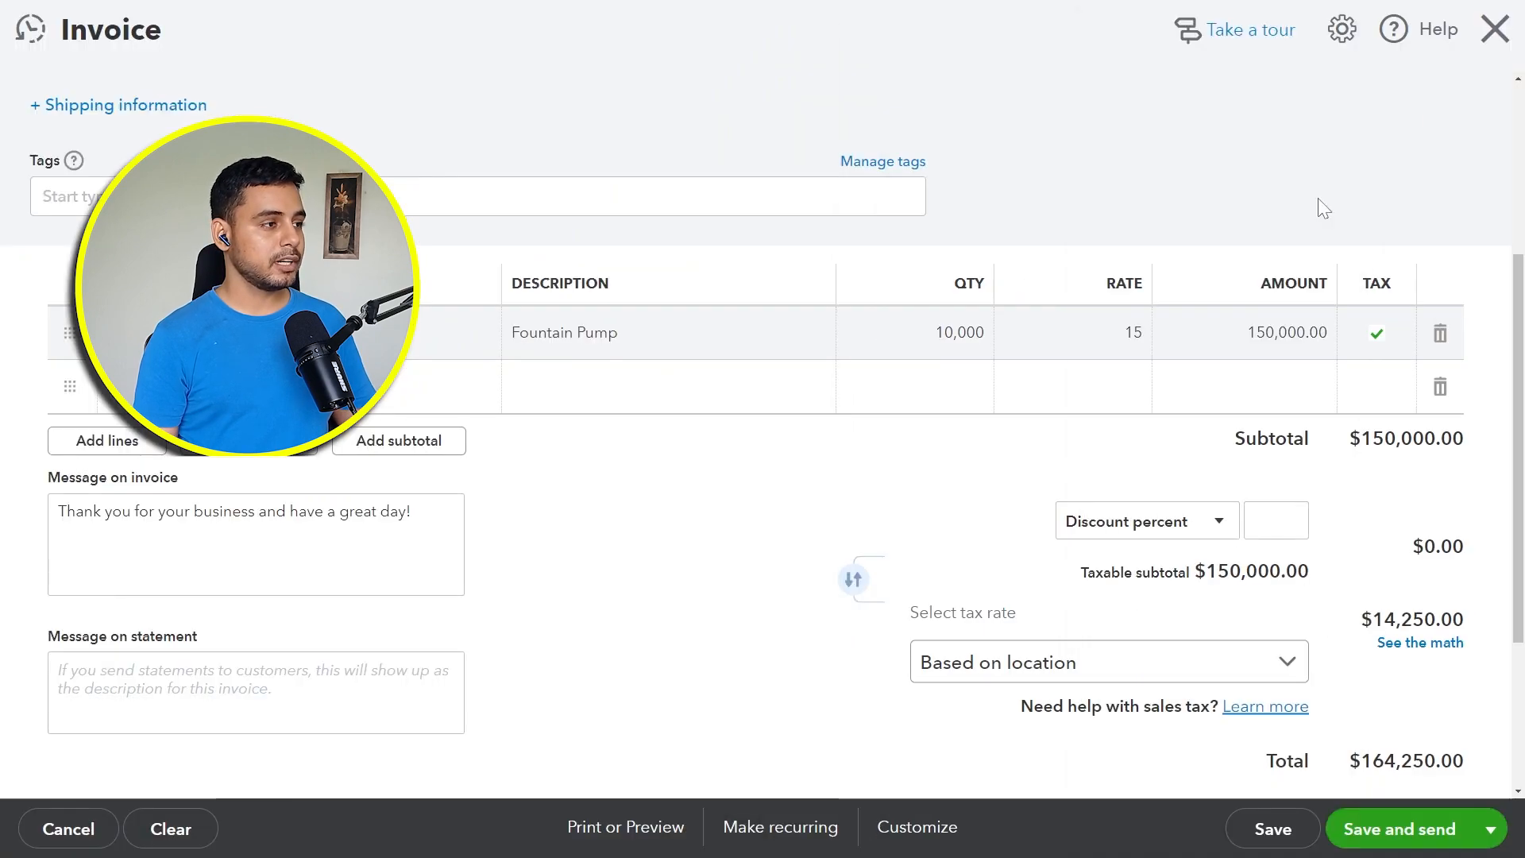
pyautogui.scroll(4, 1272, 421)
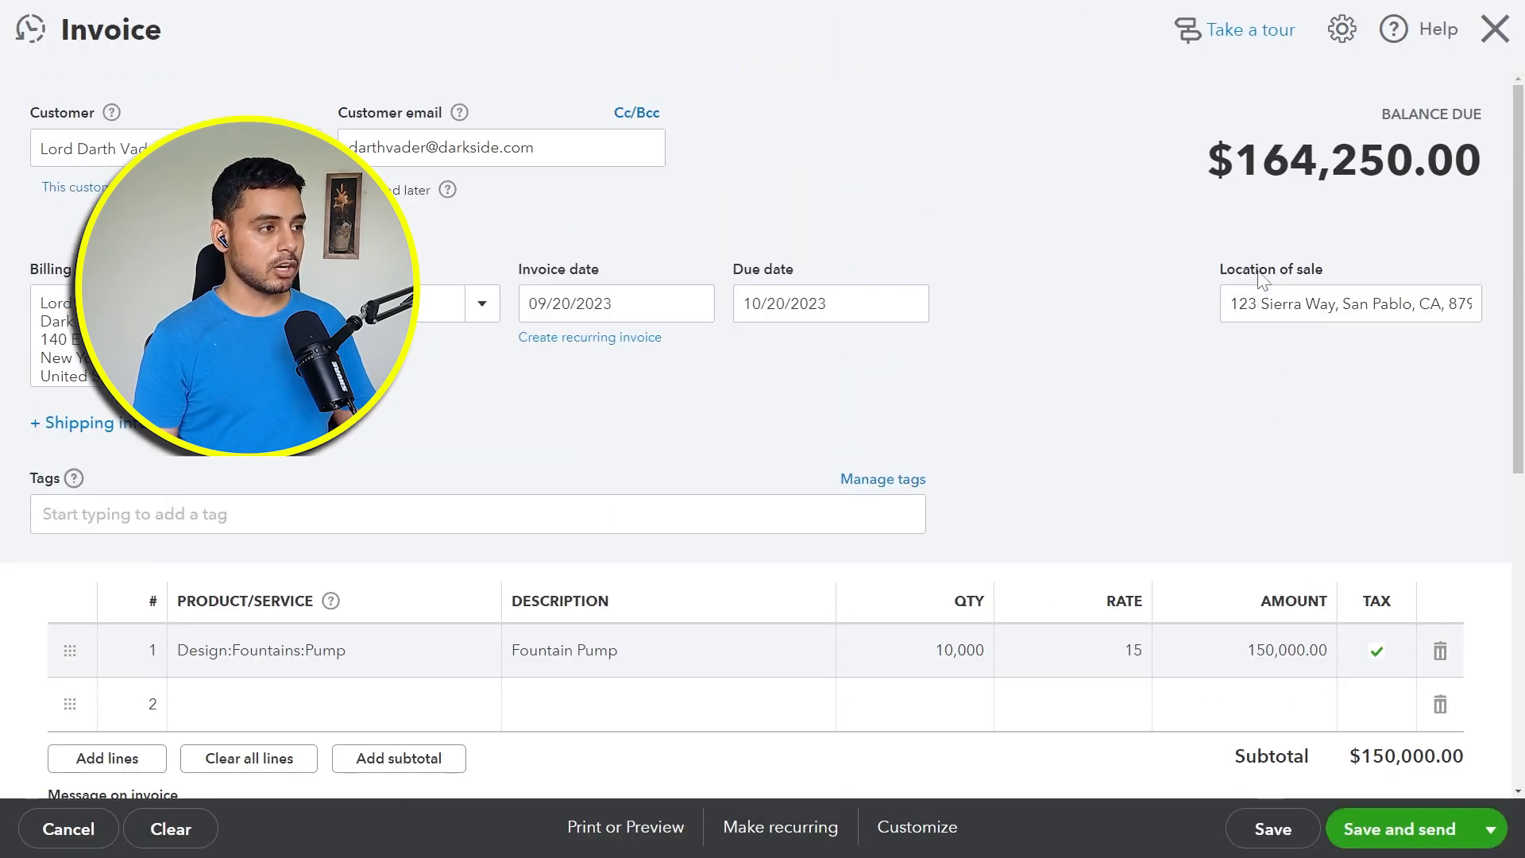
pyautogui.click(1247, 306)
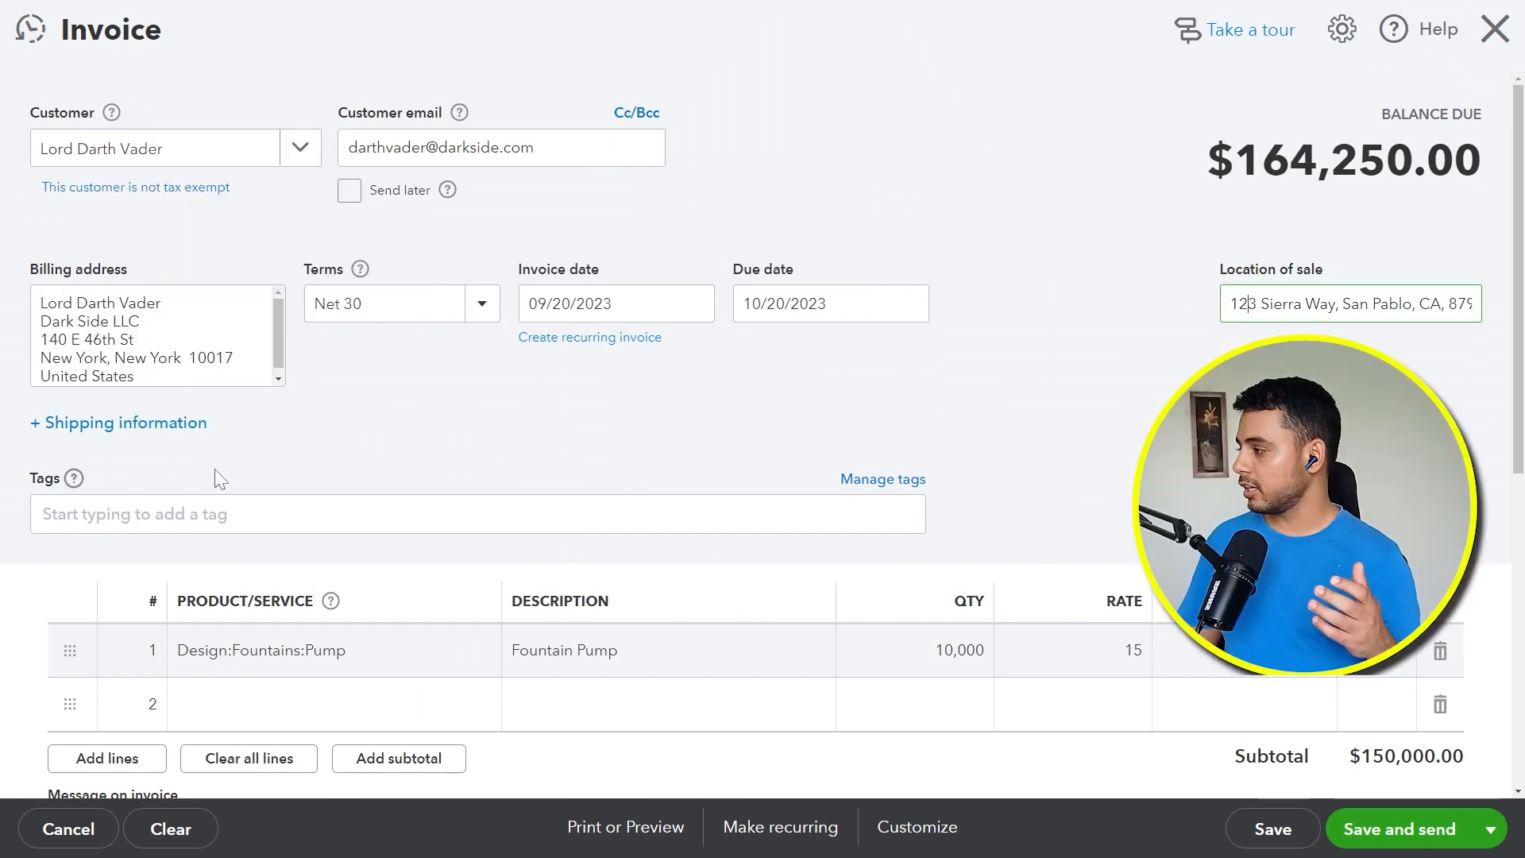
# Step: Add shipping information to the invoice and copy the customer's address lines from the billing address into the shipping address
pyautogui.click(184, 436)
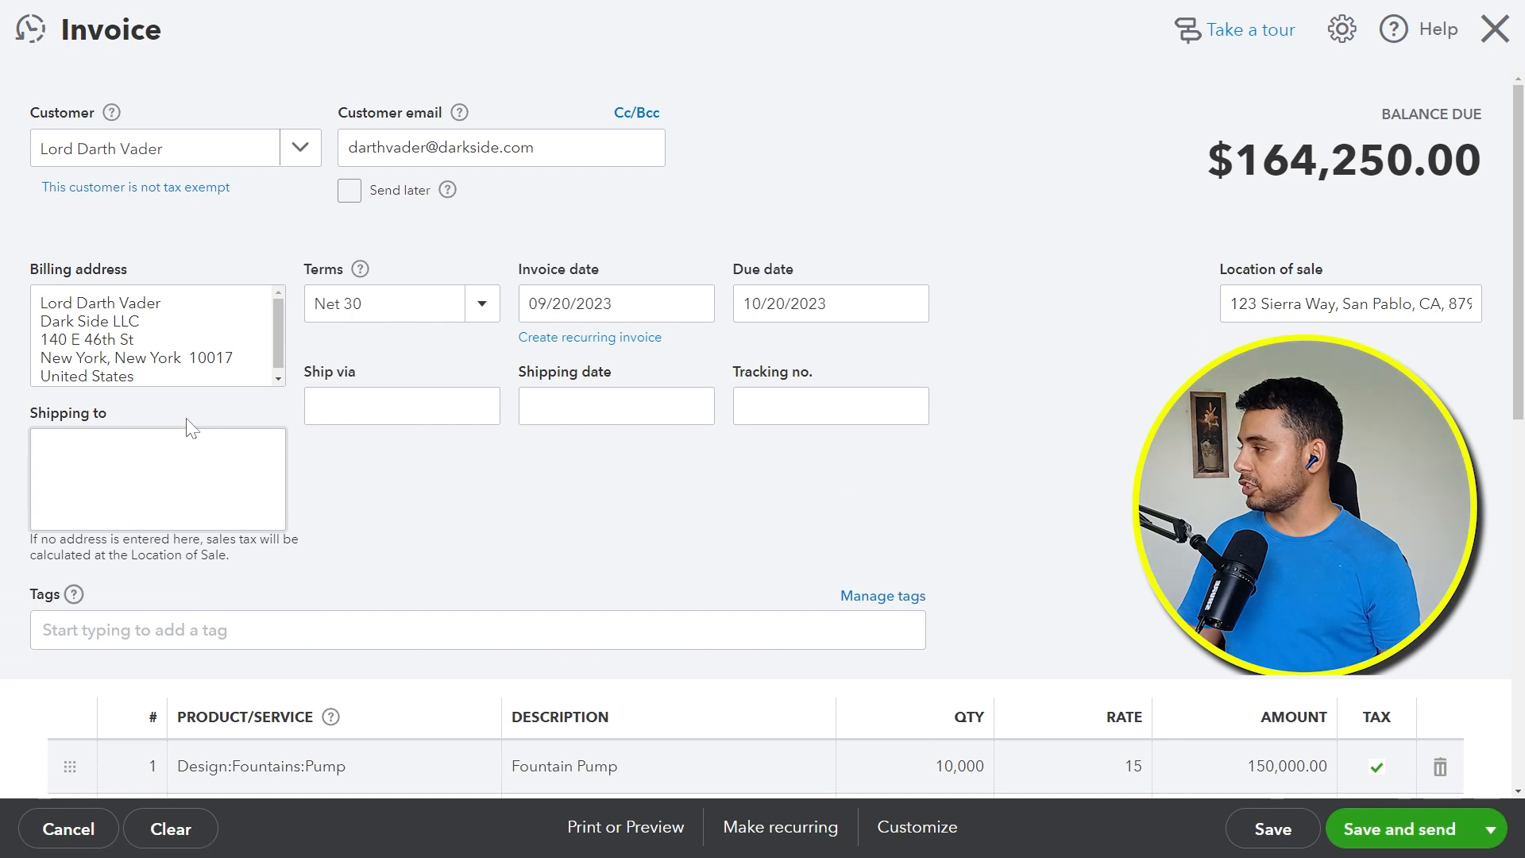
pyautogui.moveTo(187, 377); pyautogui.dragTo(39, 340)
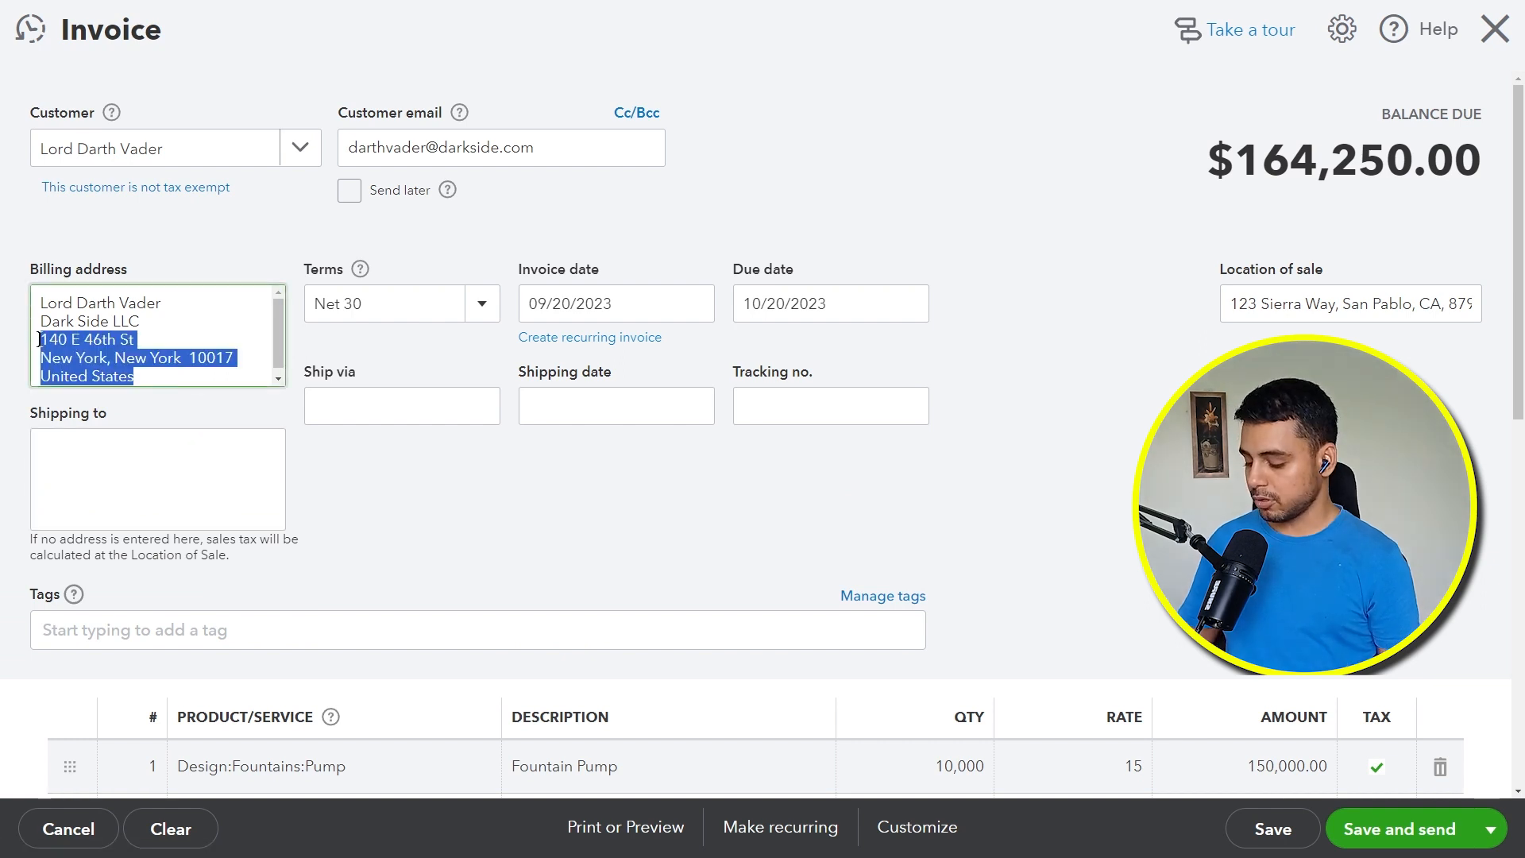
pyautogui.hotkey('ctrl', 'c')
pyautogui.click(159, 476)
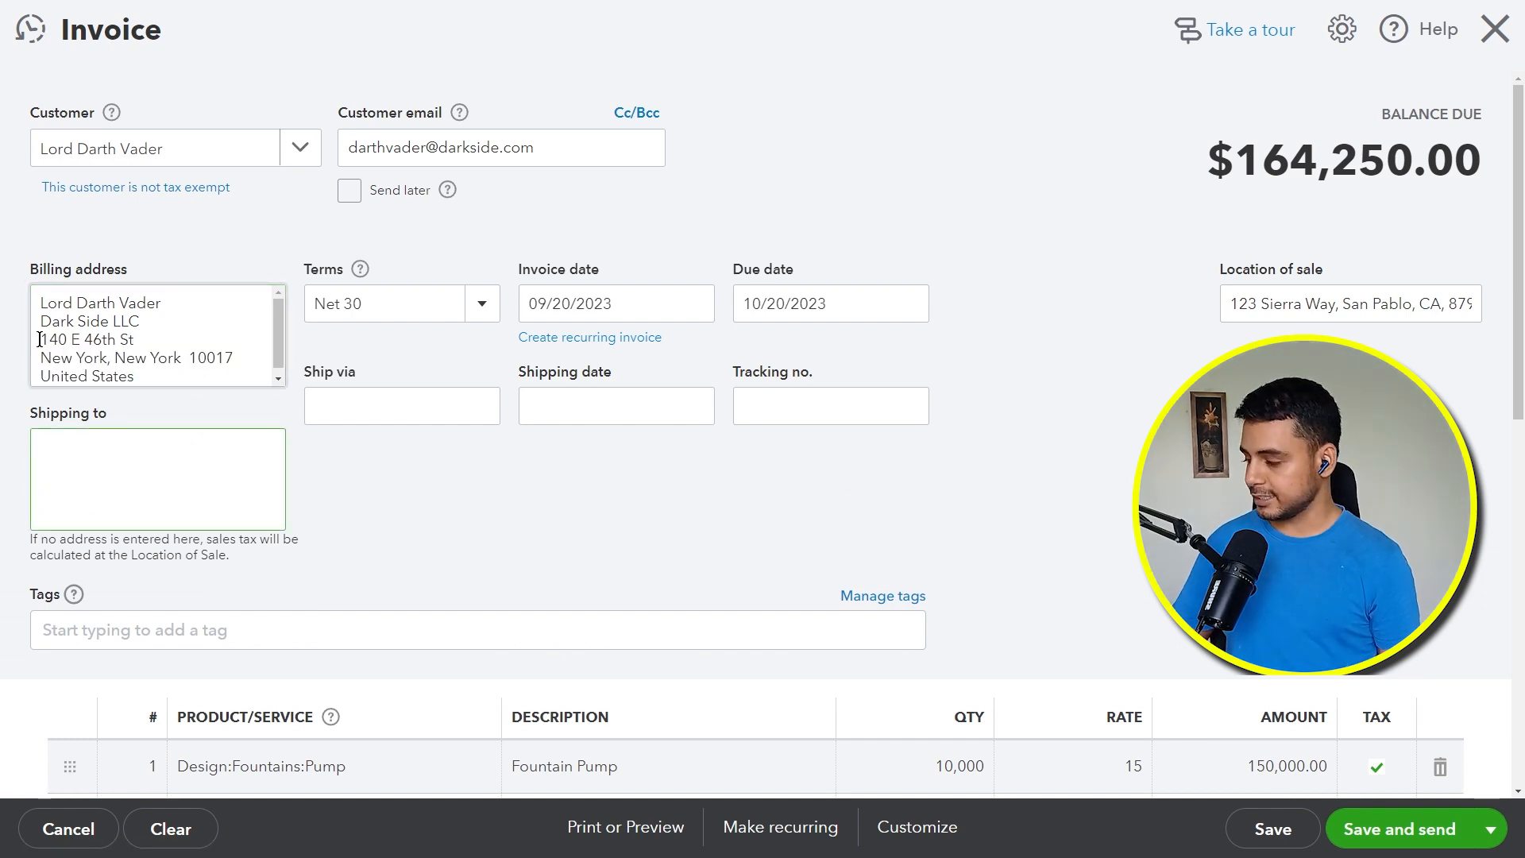
pyautogui.hotkey('ctrl', 'v')
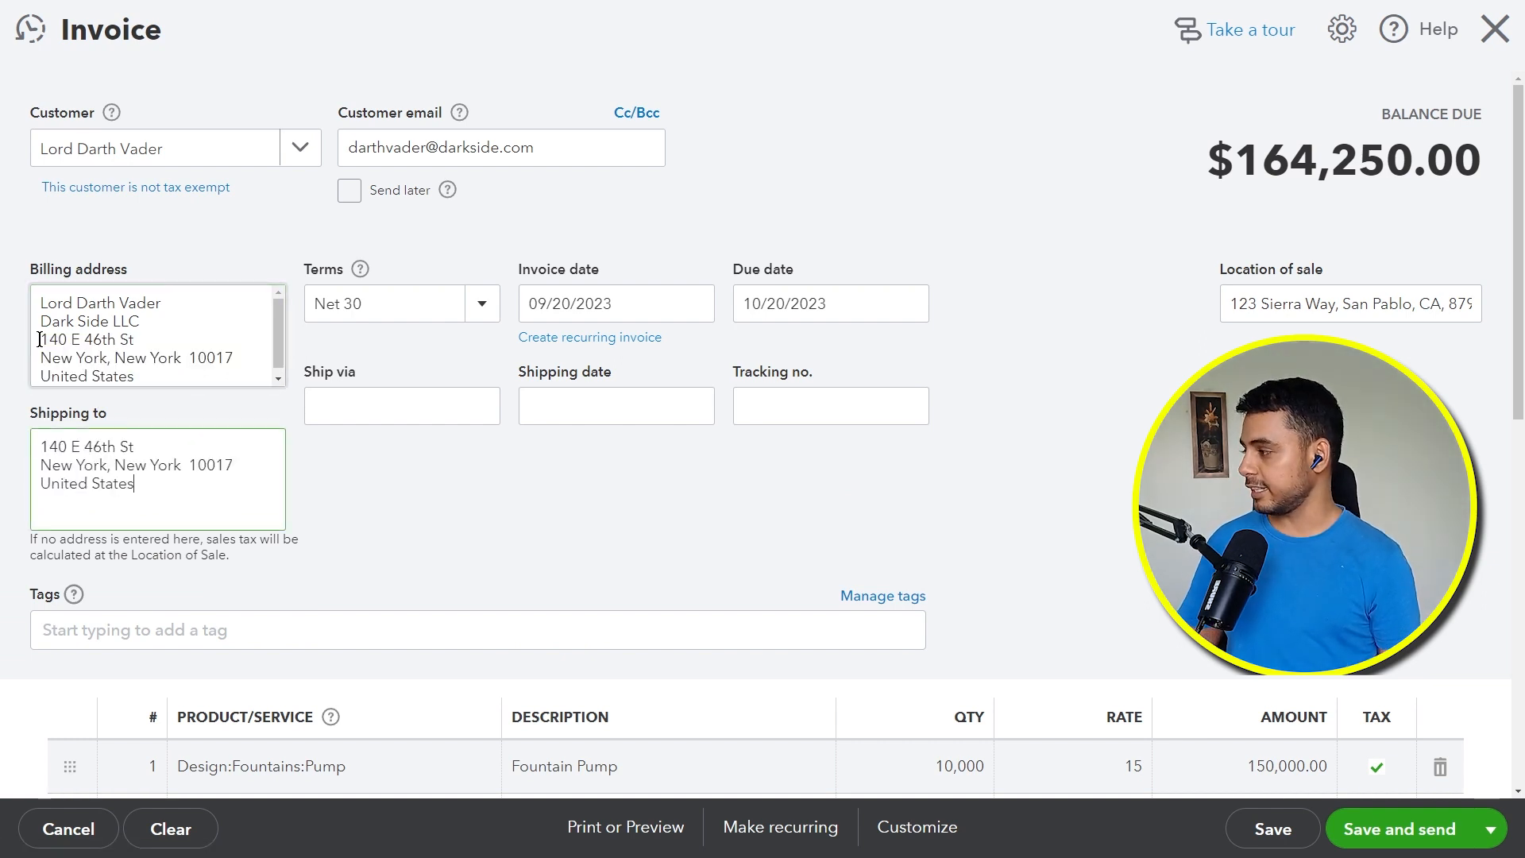
pyautogui.click(588, 498)
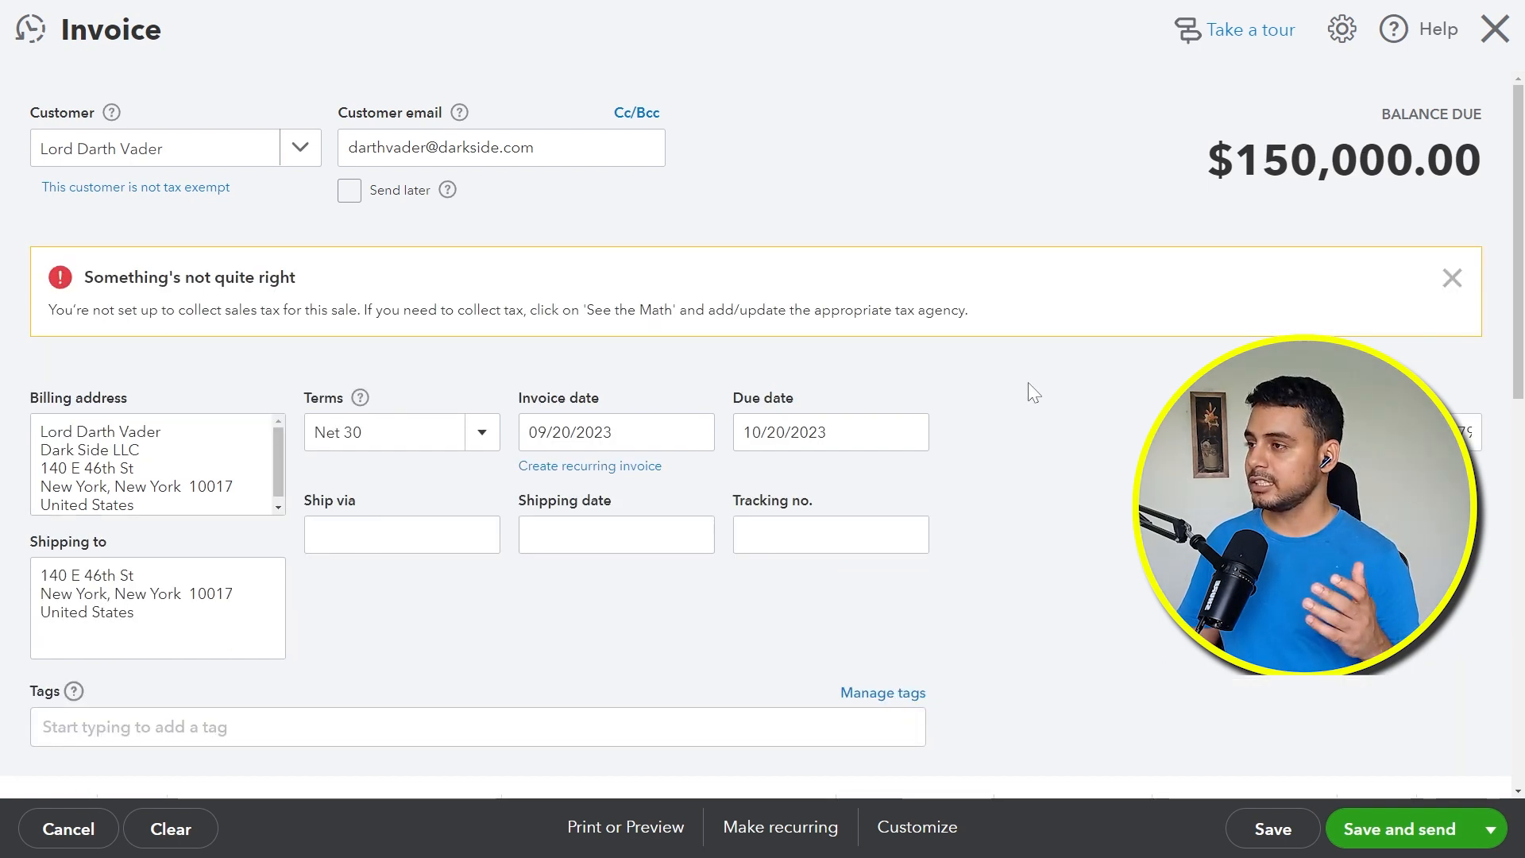
# Step: Answer Yes to collecting sales tax for the New York Department of Taxation and Finance, save it, and check the invoice's tax breakdown
pyautogui.scroll(-1, 1041, 407)
pyautogui.scroll(-8, 1047, 417)
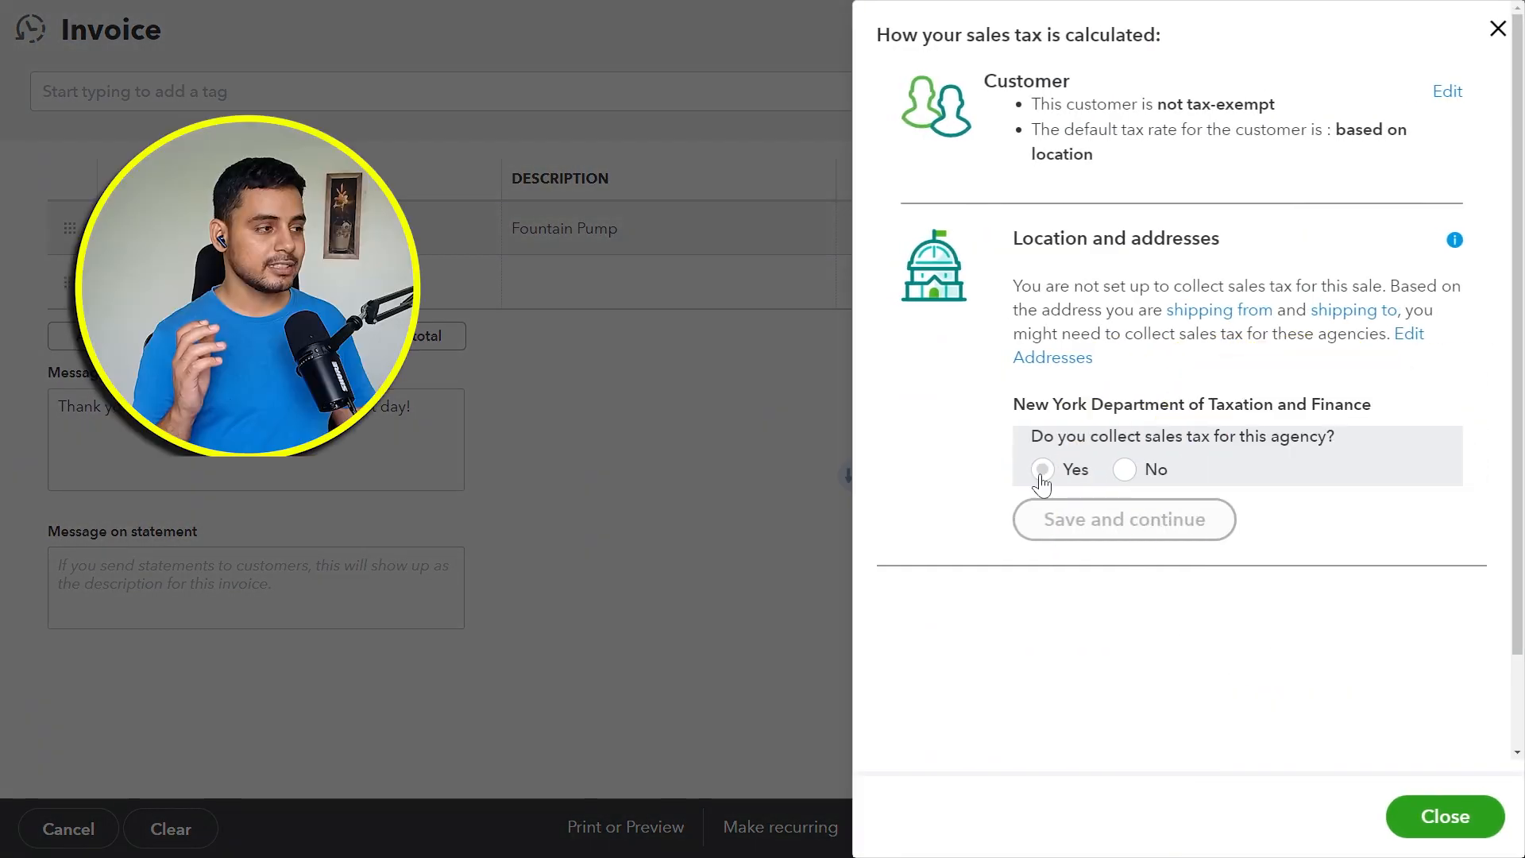
pyautogui.click(1042, 470)
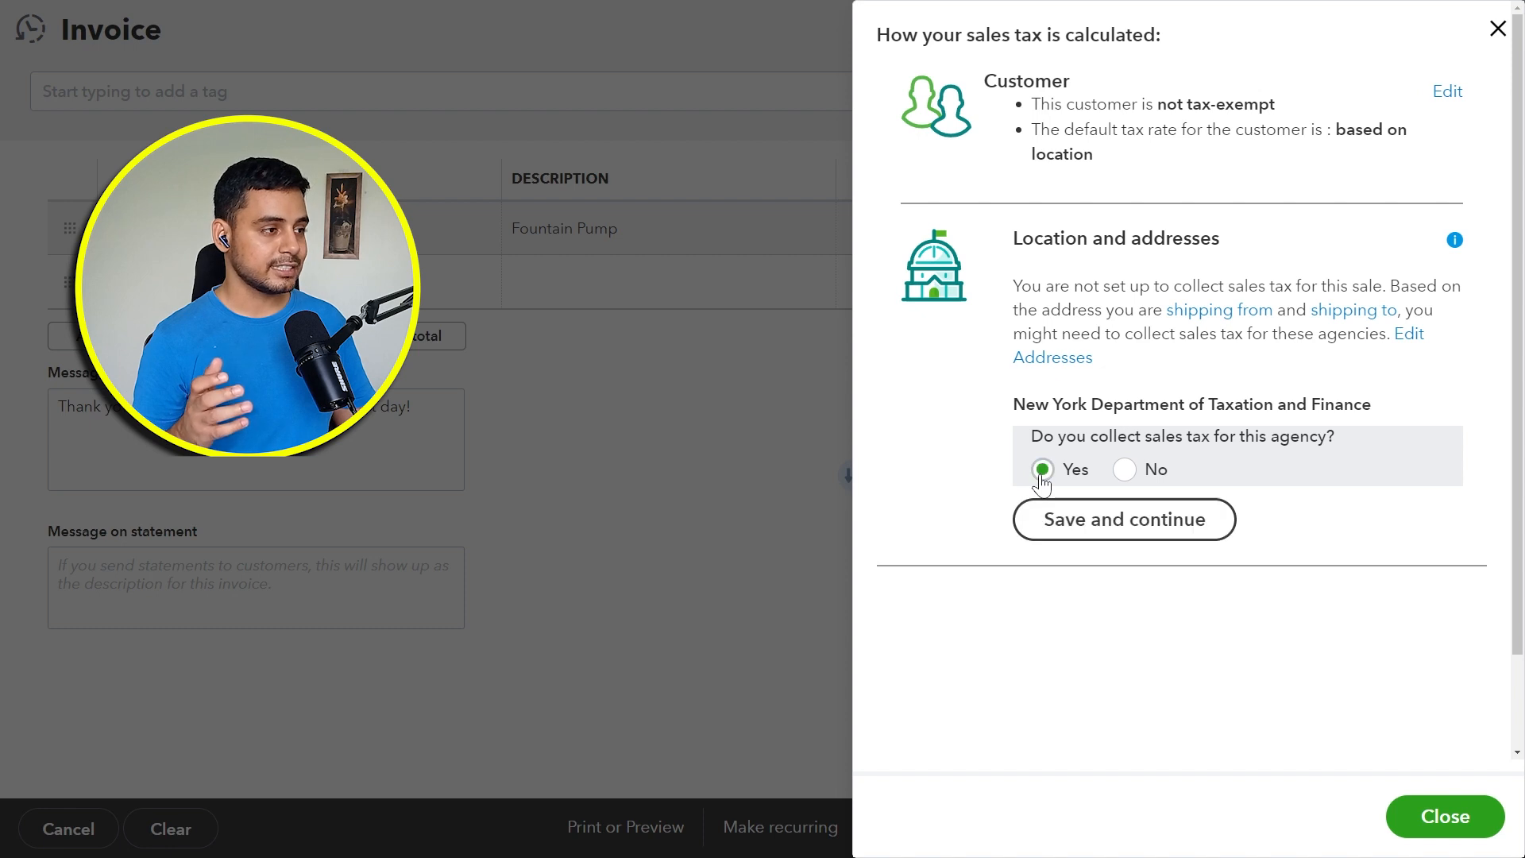
pyautogui.click(1062, 520)
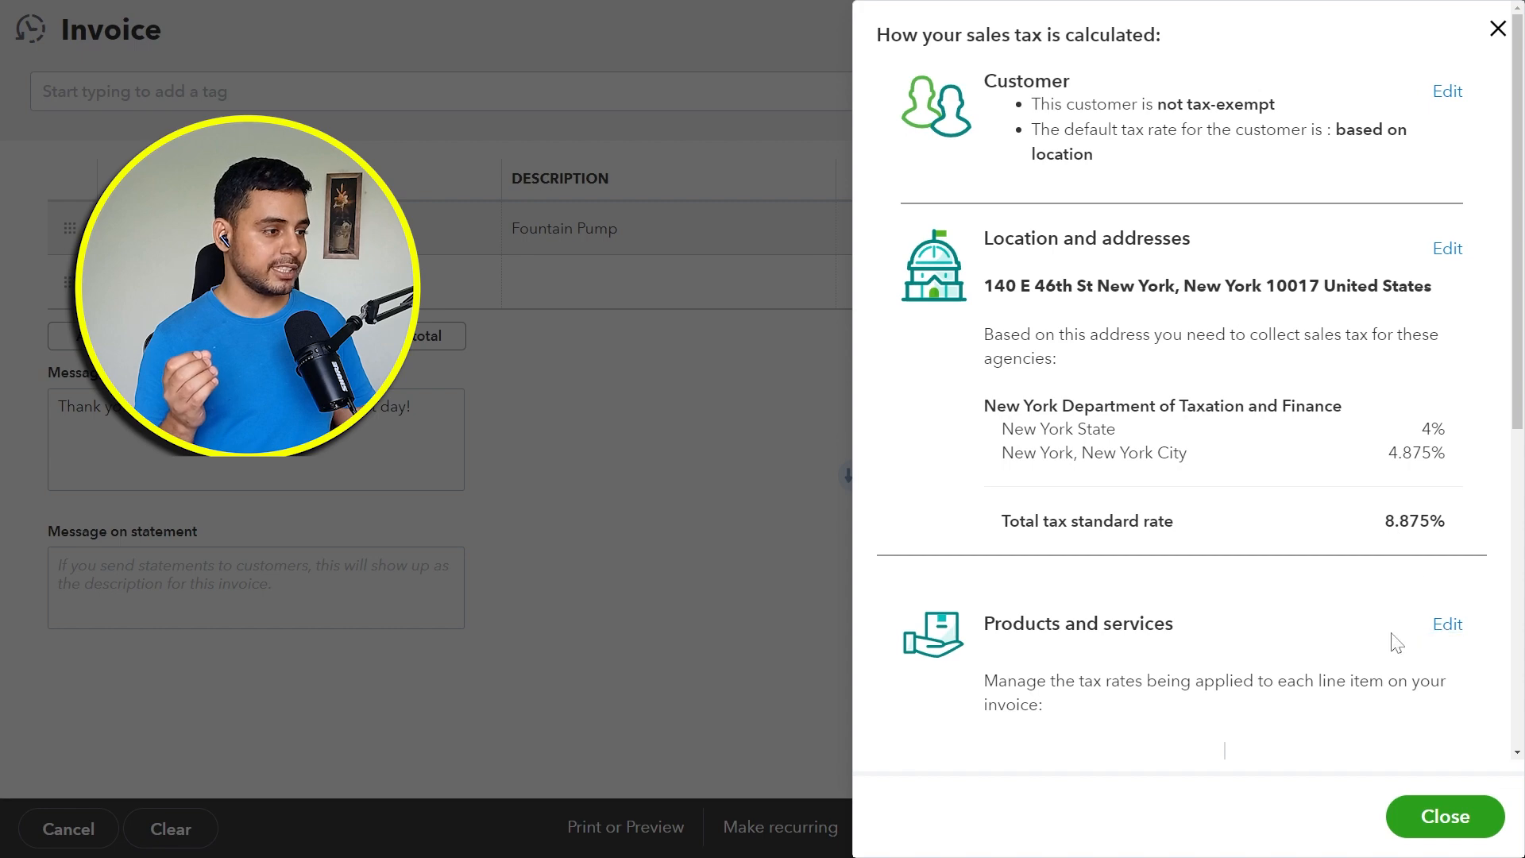
pyautogui.scroll(-5, 1386, 633)
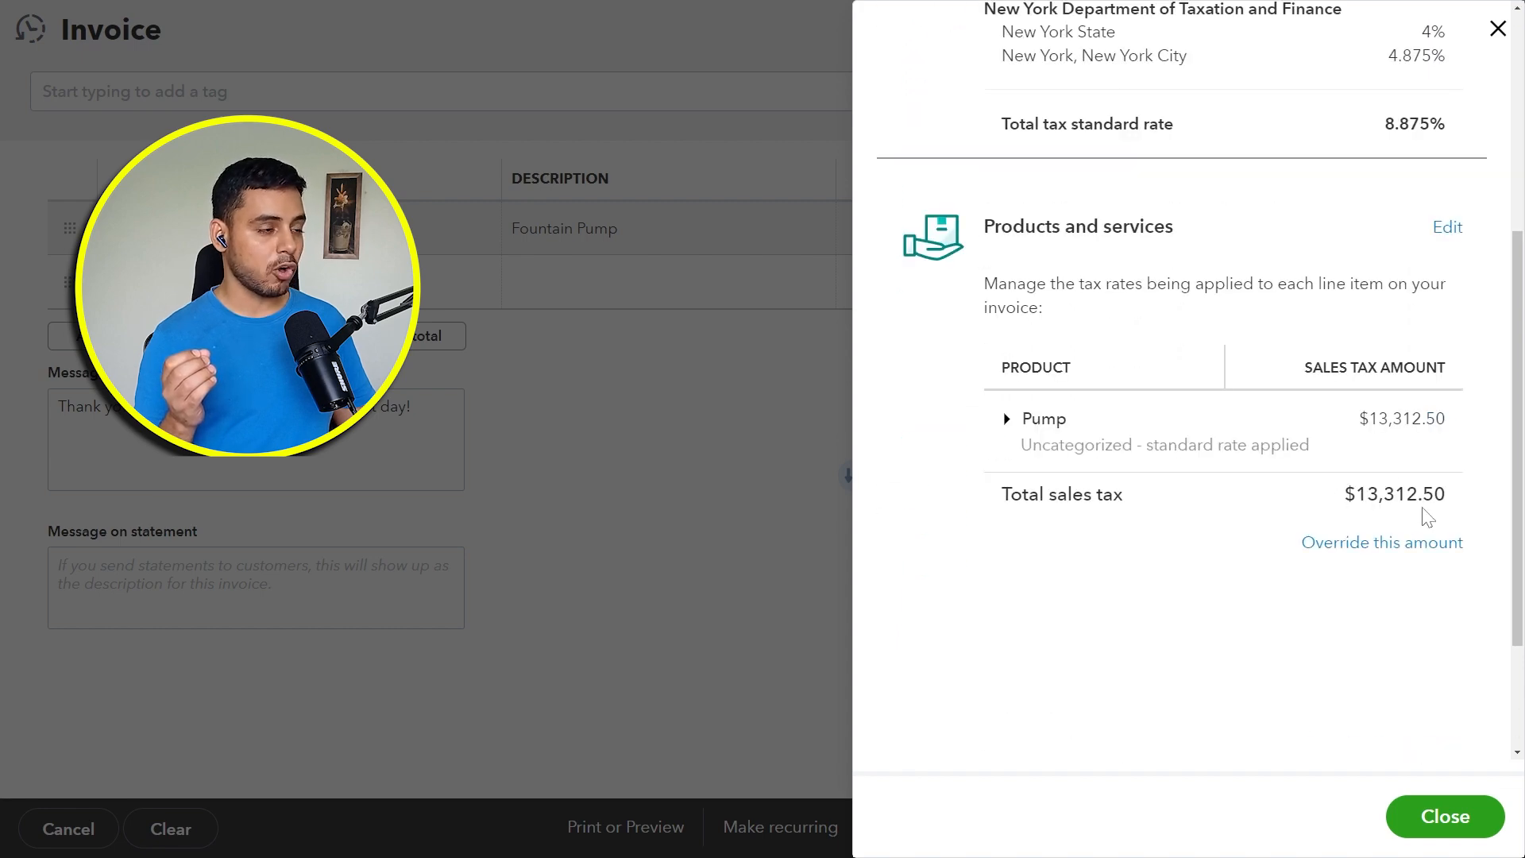
pyautogui.click(1461, 812)
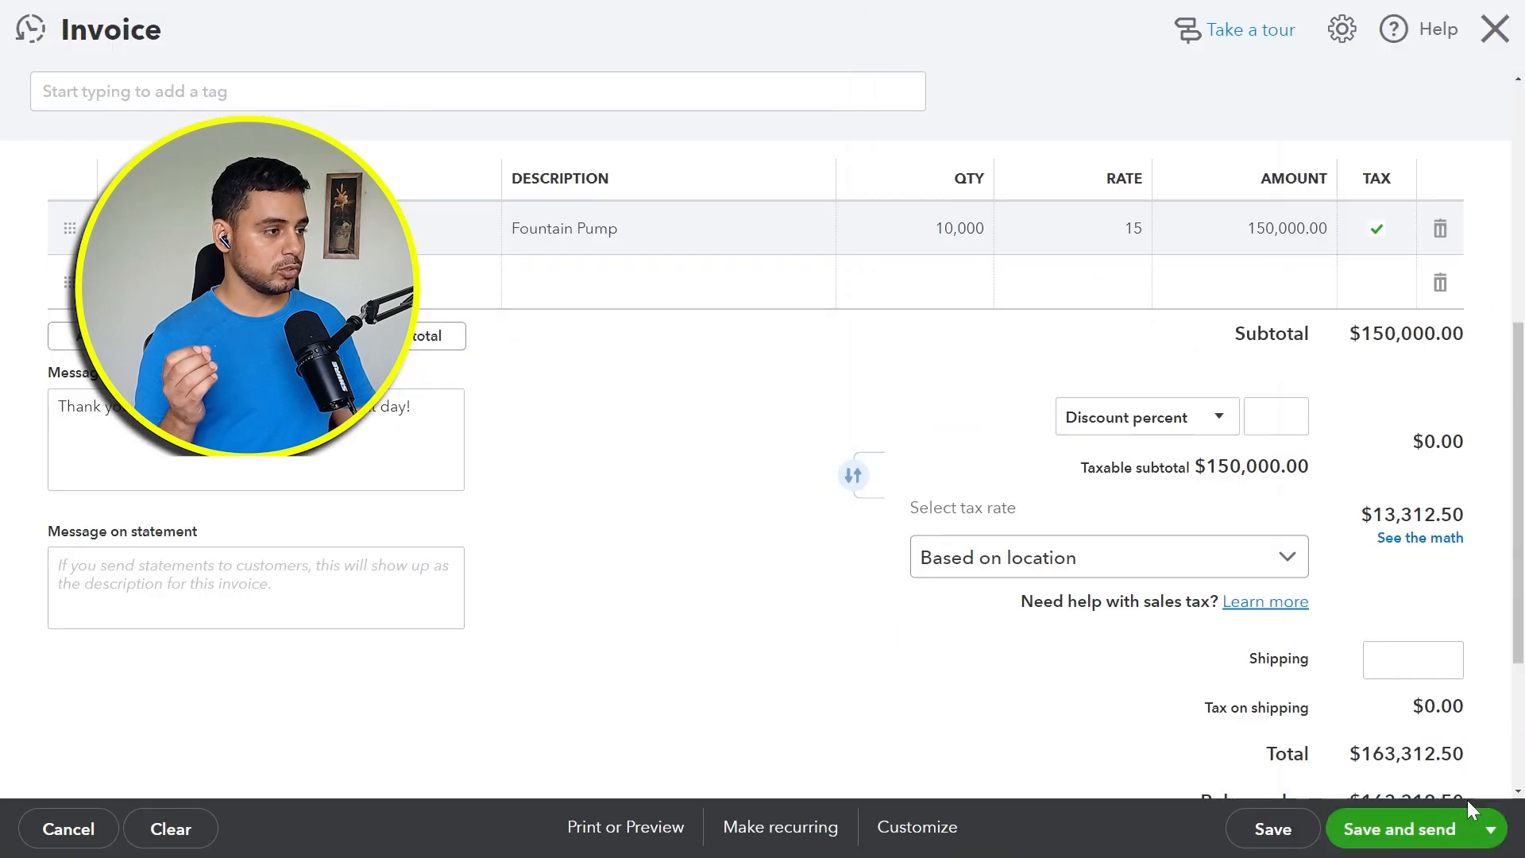
# Step: Save the finished invoice and close it
pyautogui.scroll(-4, 892, 711)
pyautogui.click(1491, 829)
pyautogui.click(1372, 755)
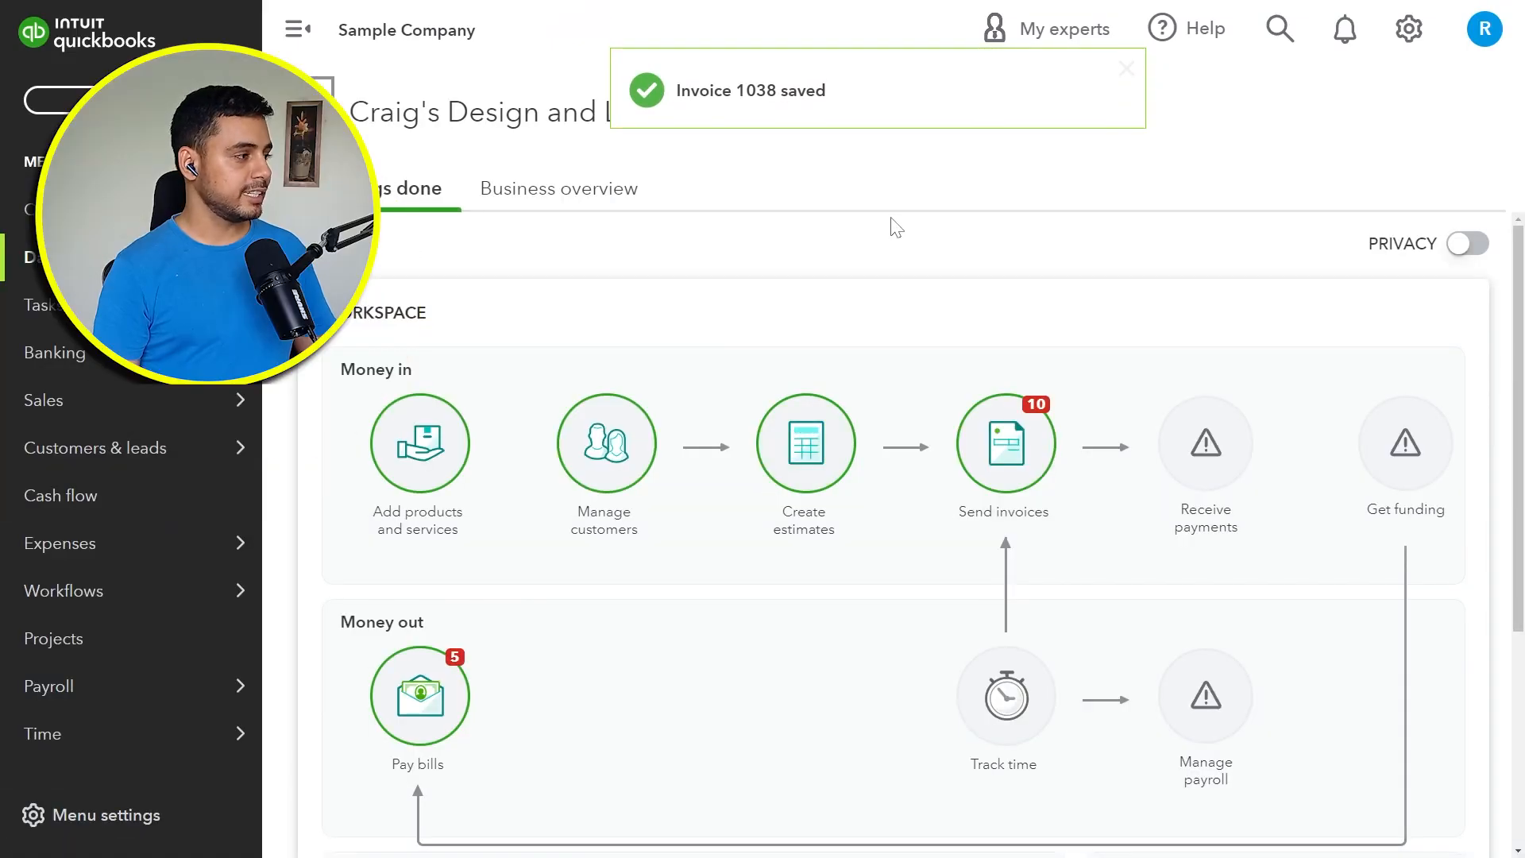
# Step: Go to the sales tax center and set the New York Department of Taxation and Finance filing frequency to Quarterly
pyautogui.scroll(-2, 68, 681)
pyautogui.moveTo(60, 675)
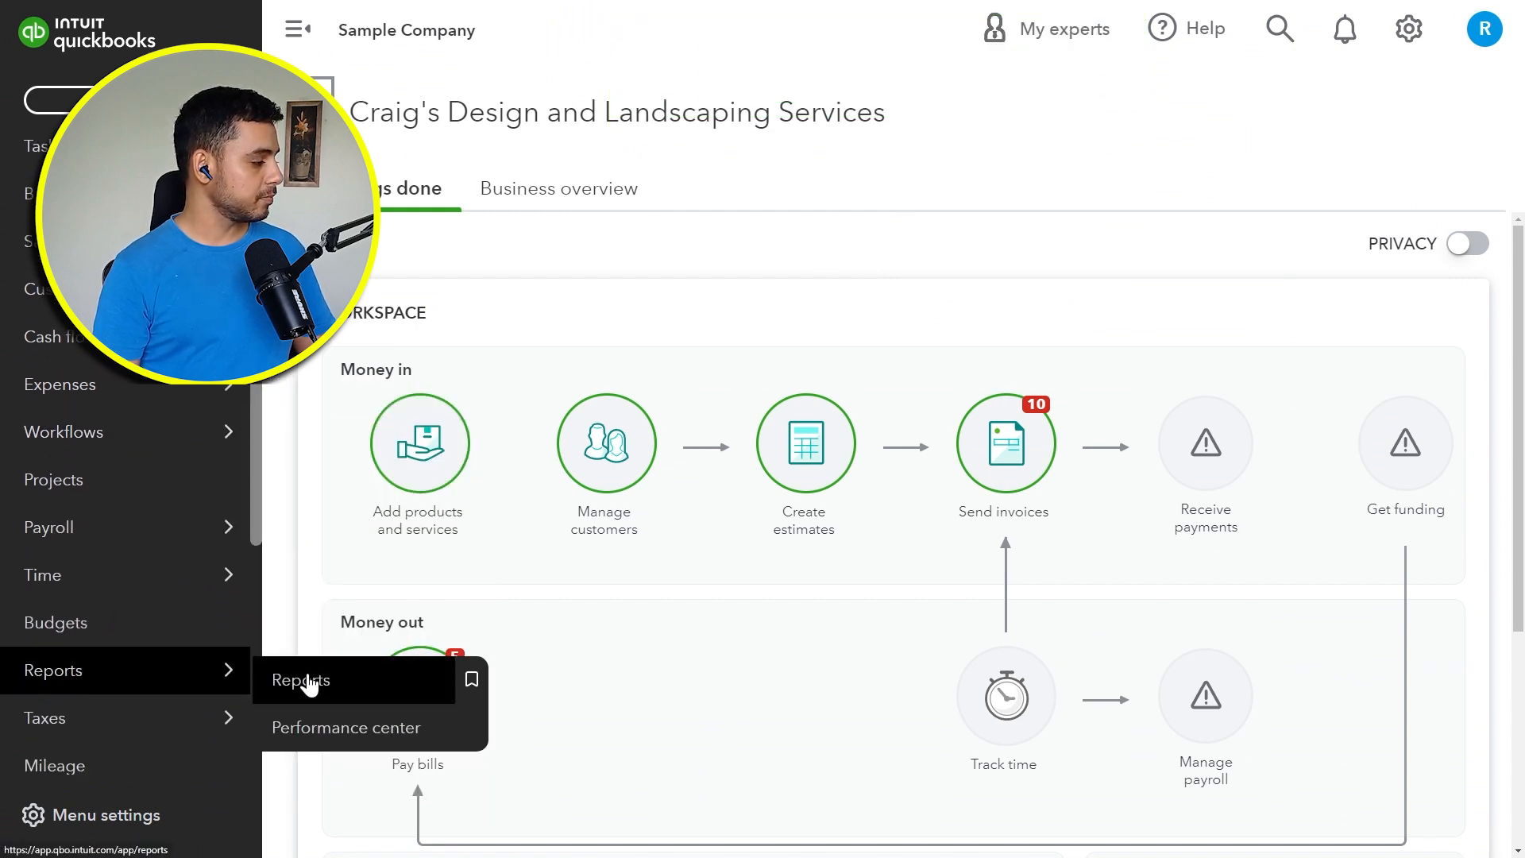
pyautogui.scroll(-3, 199, 659)
pyautogui.moveTo(195, 497)
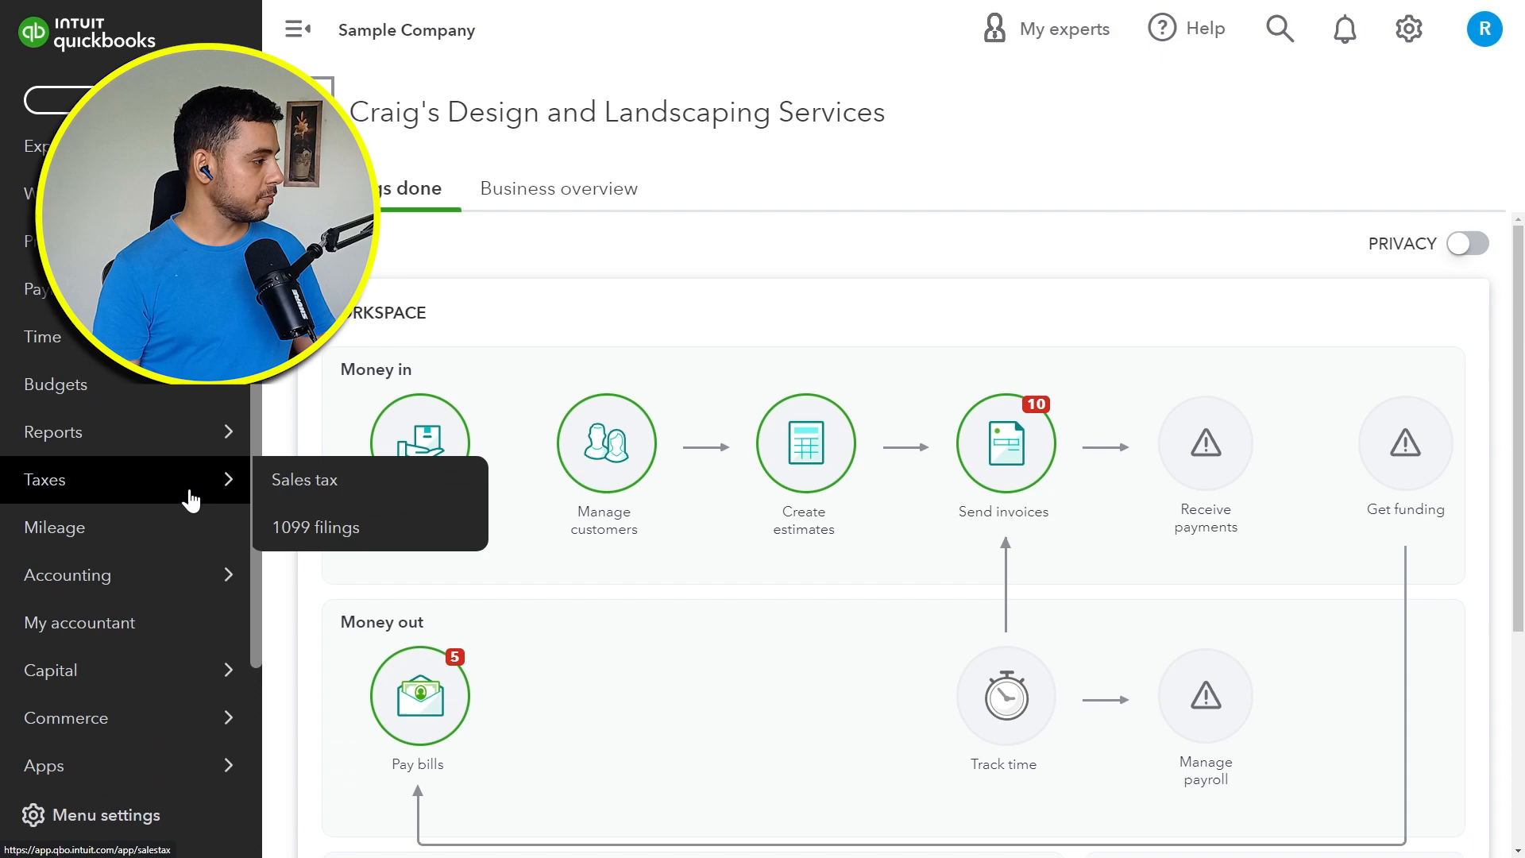
pyautogui.click(315, 503)
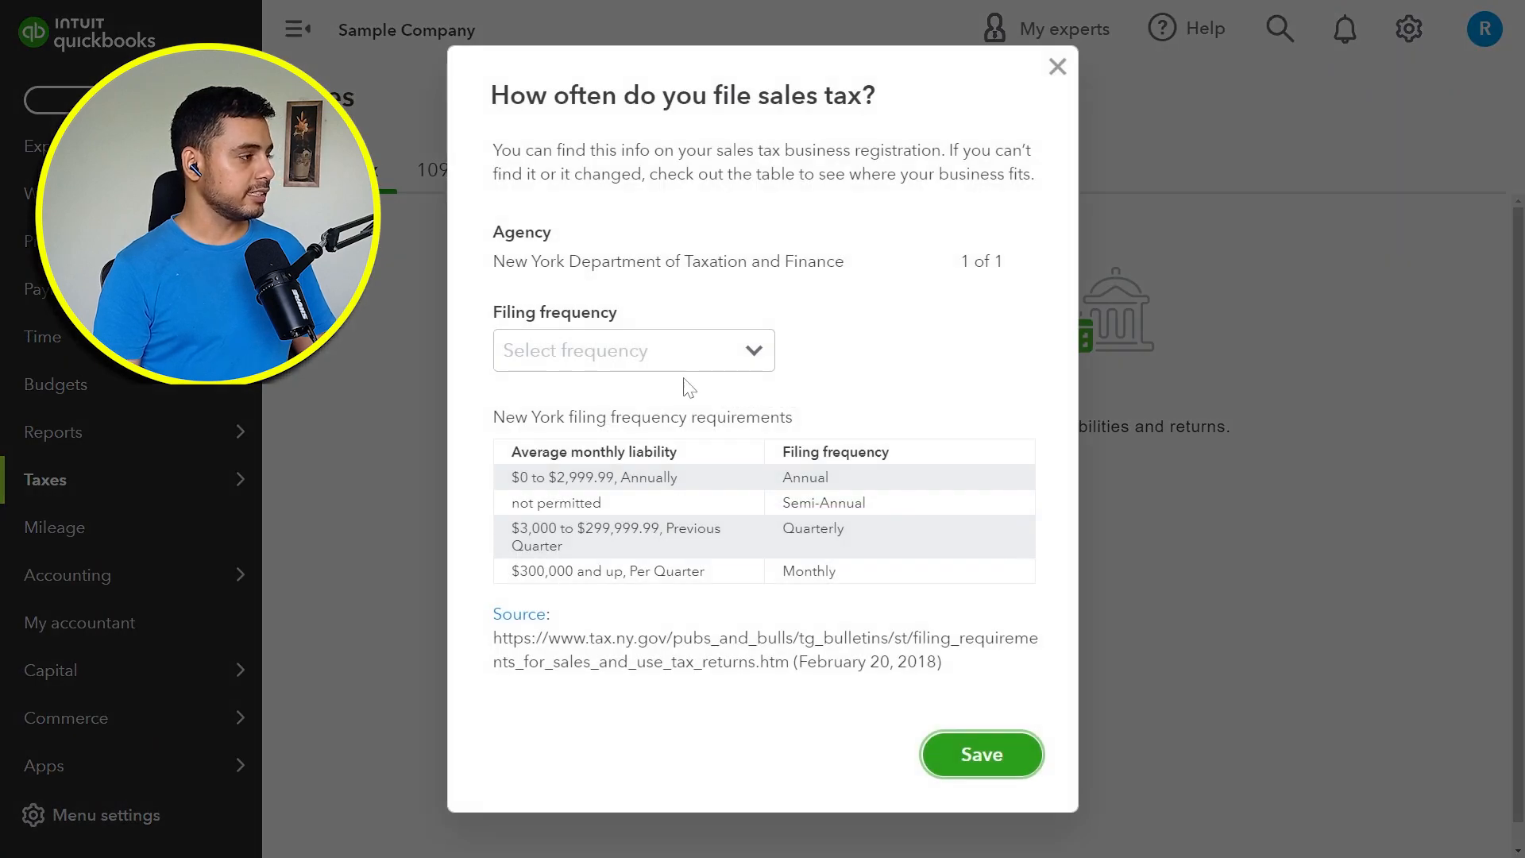
pyautogui.click(667, 364)
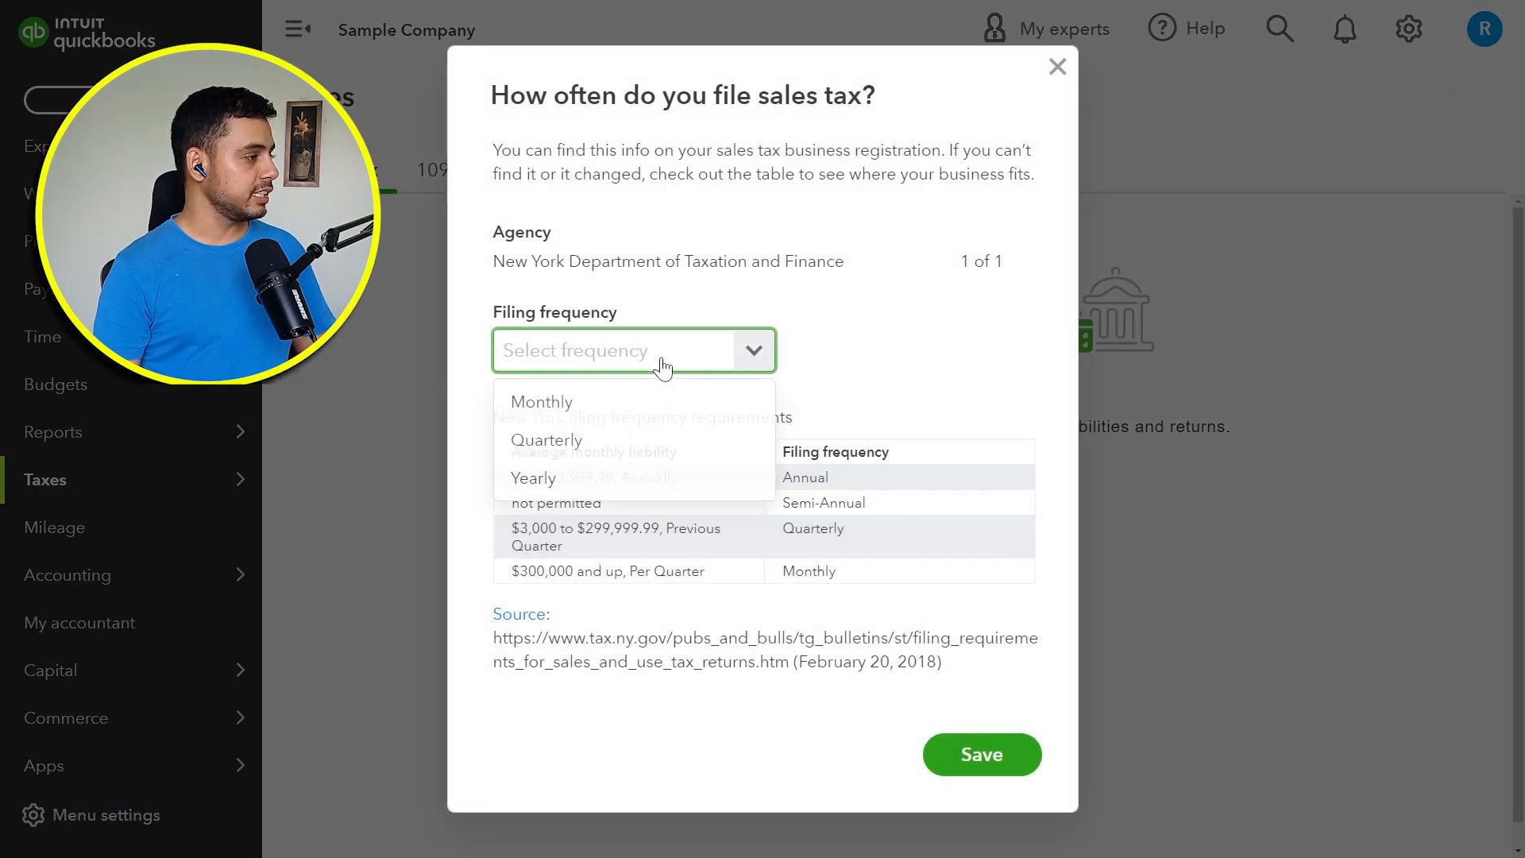
pyautogui.click(650, 442)
pyautogui.click(944, 753)
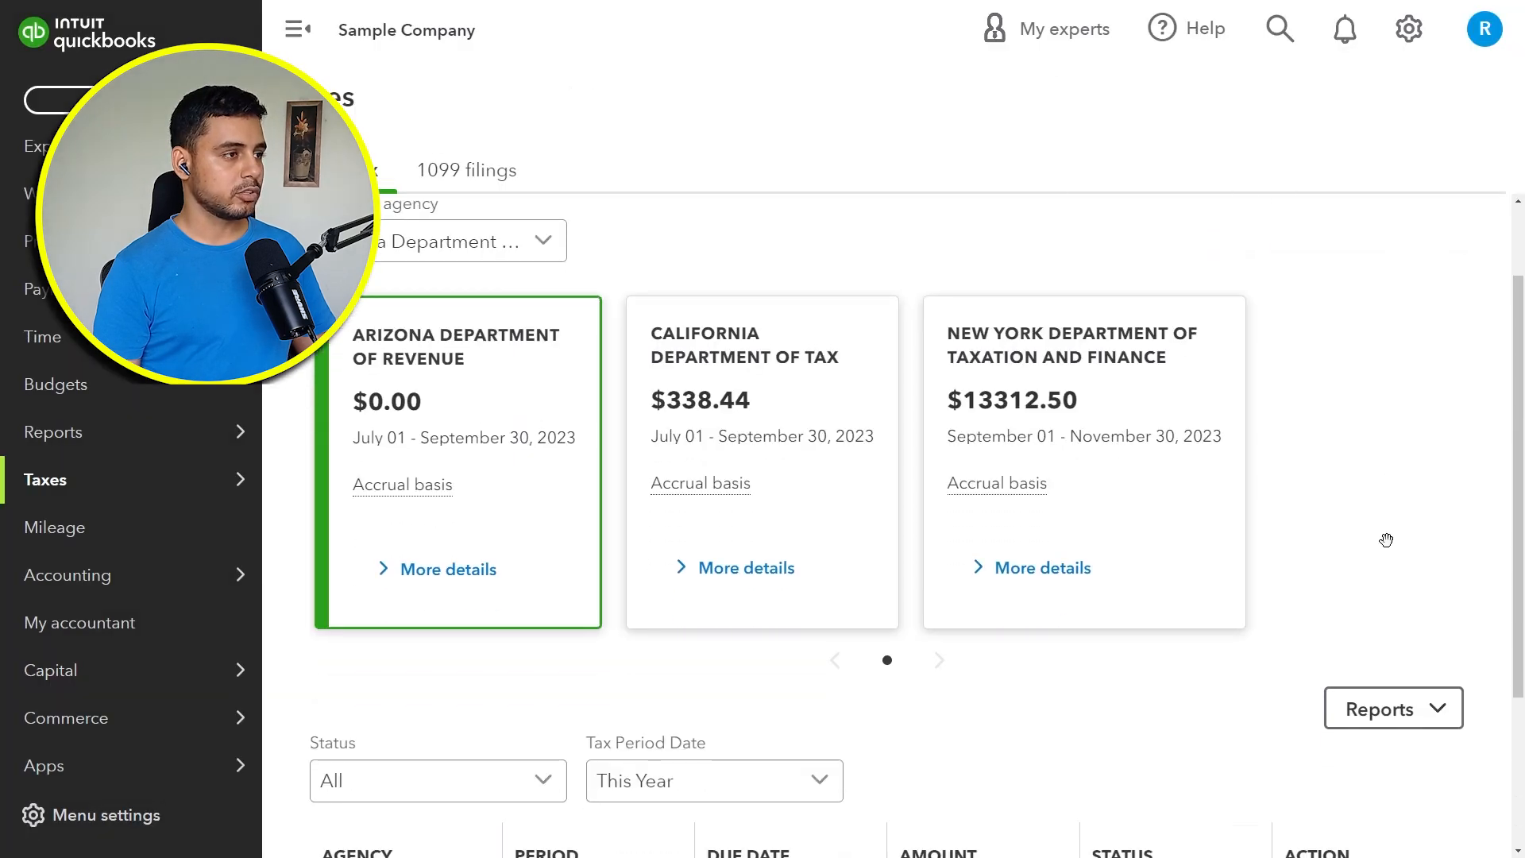
# Step: Open the Tax Liability Report from the sales tax center
pyautogui.scroll(-3, 1384, 537)
pyautogui.click(1372, 517)
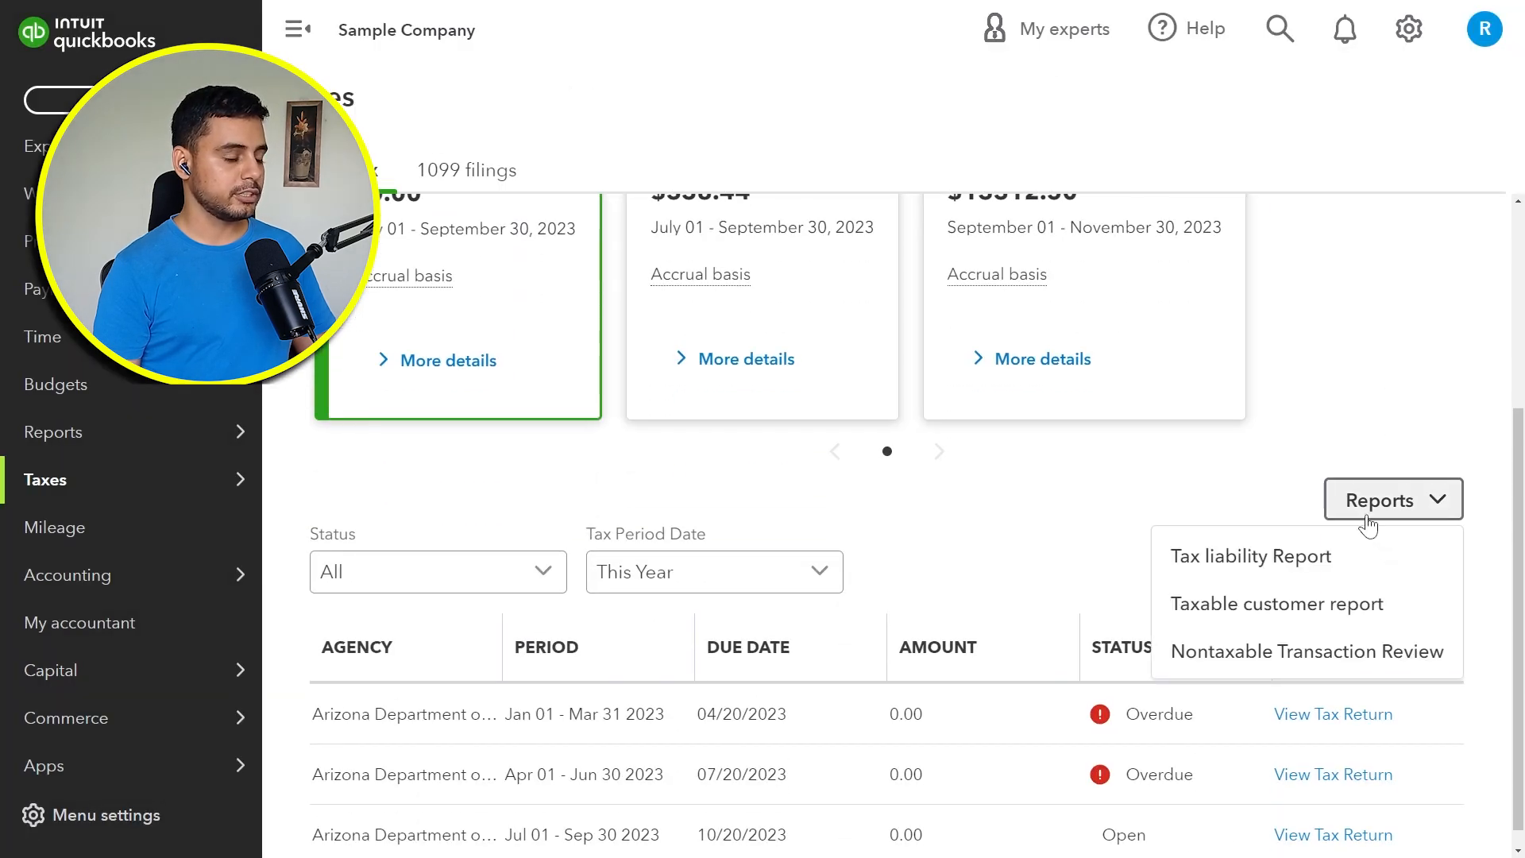
pyautogui.click(1356, 558)
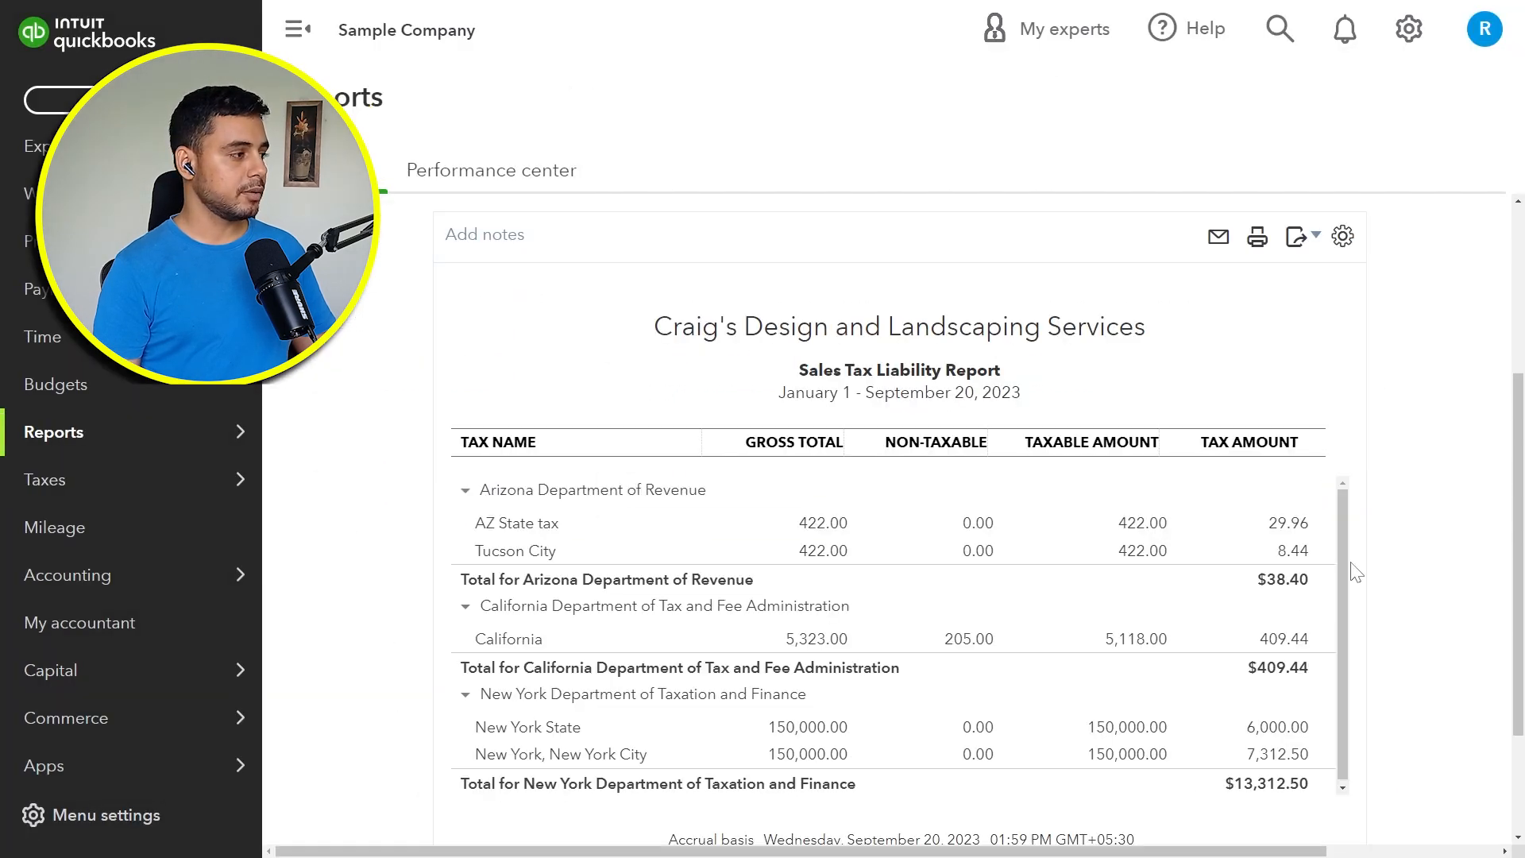
# Step: Run the Sales Tax Liability Report for This Quarter and examine the tax amounts for each agency
pyautogui.scroll(3, 1356, 572)
pyautogui.click(477, 288)
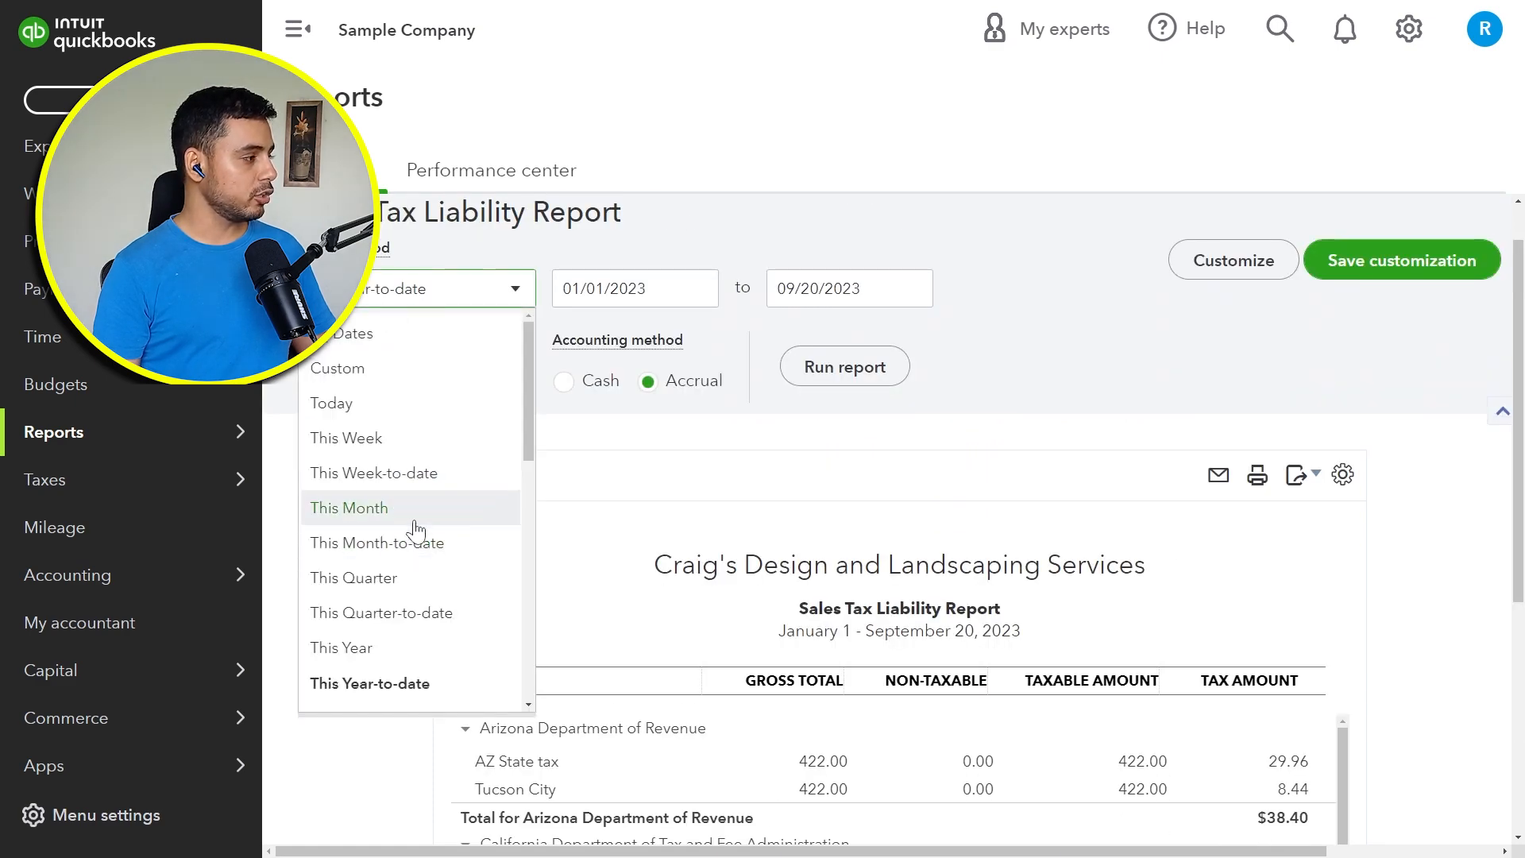
pyautogui.click(405, 579)
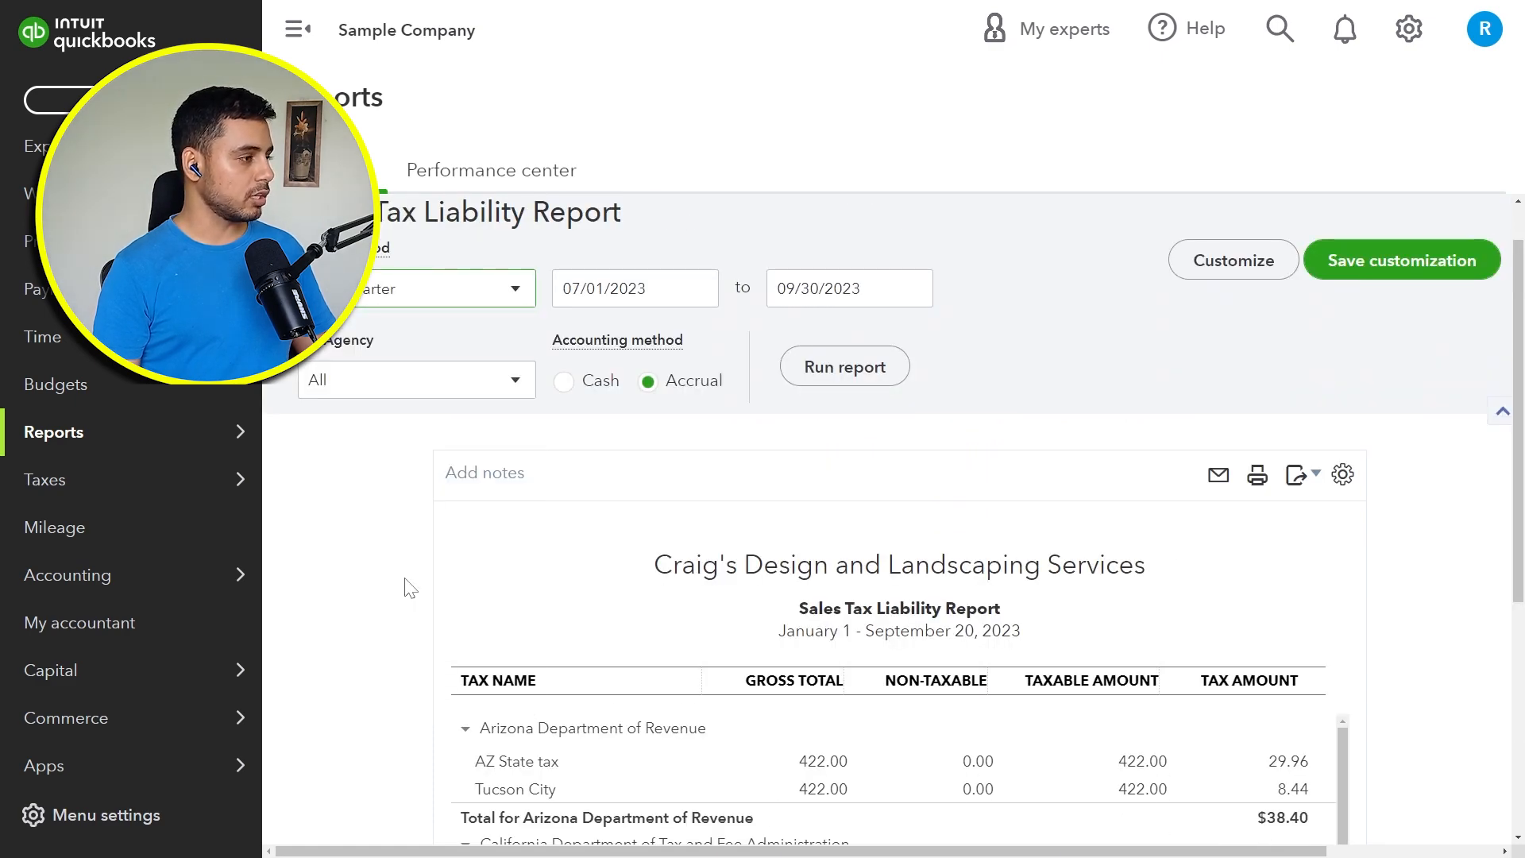
pyautogui.click(873, 375)
pyautogui.scroll(-3, 1098, 657)
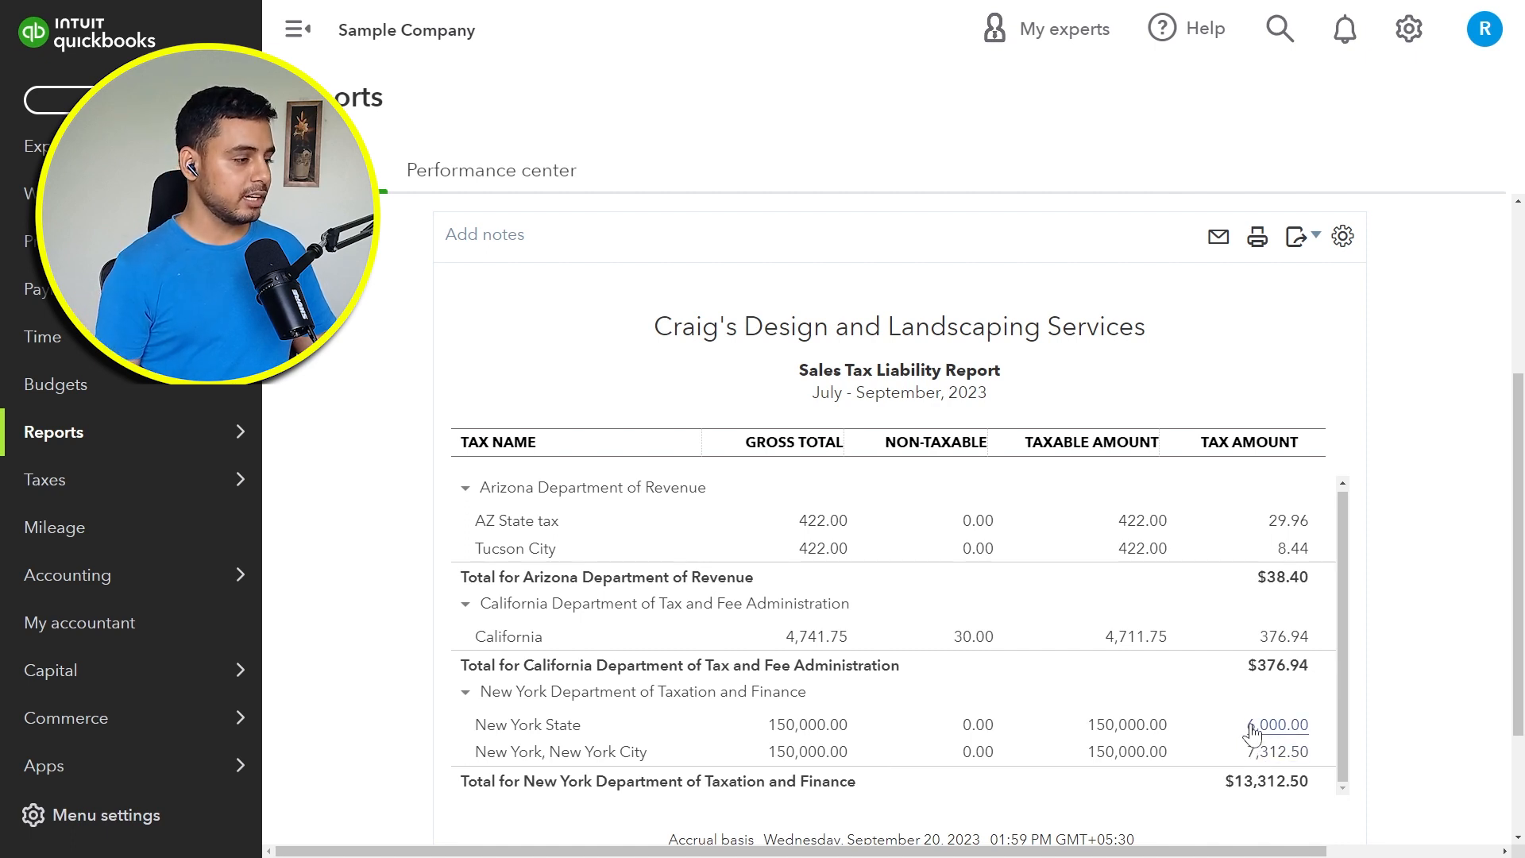
pyautogui.scroll(-2, 1257, 761)
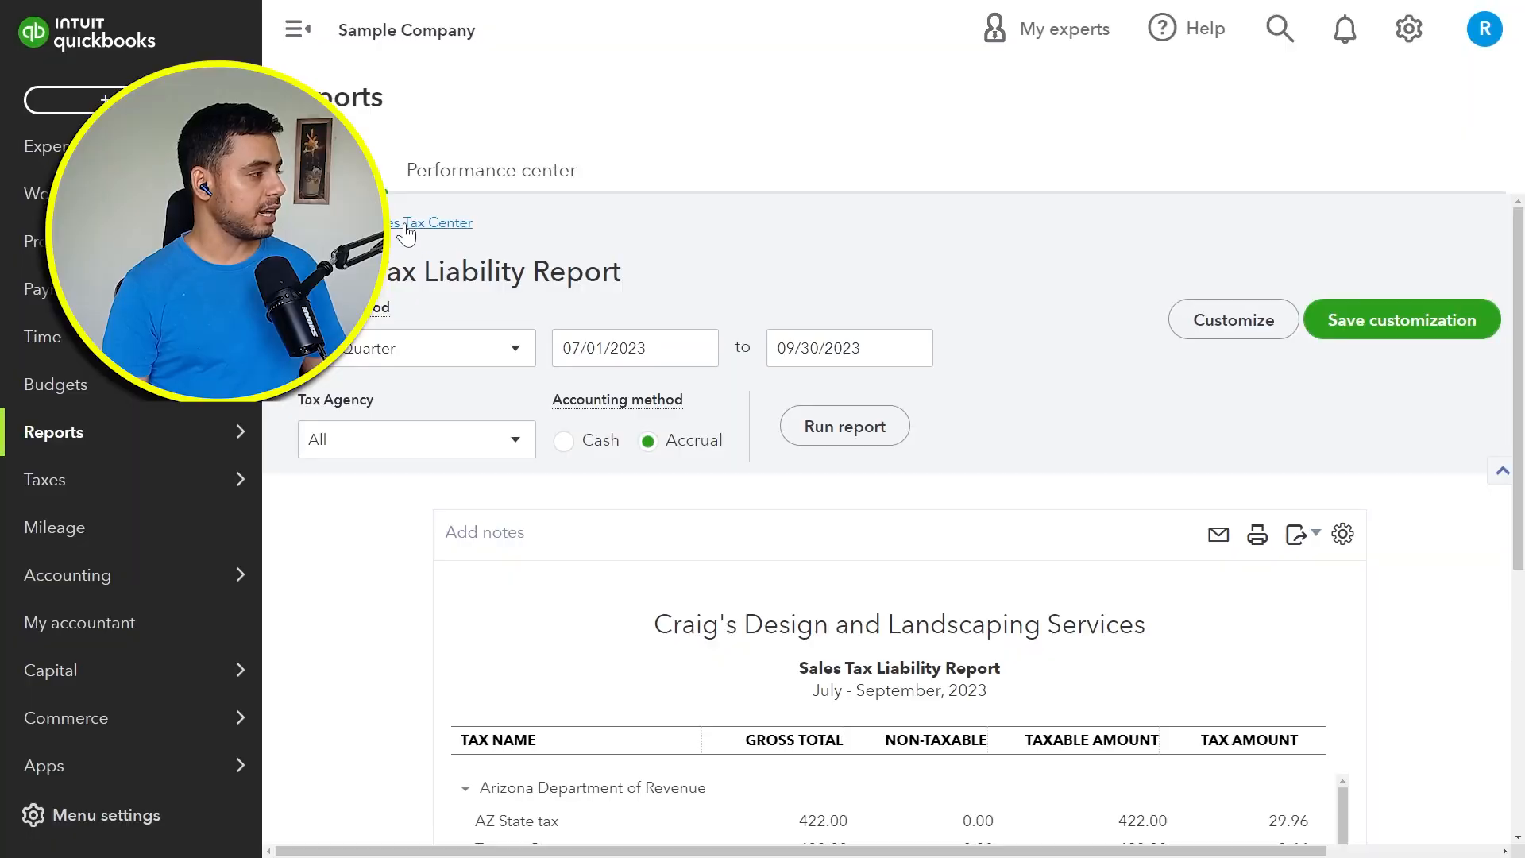
# Step: Return to the sales tax center, open the Taxable customer report, and review which customers are taxable
pyautogui.click(404, 222)
pyautogui.scroll(-3, 1265, 360)
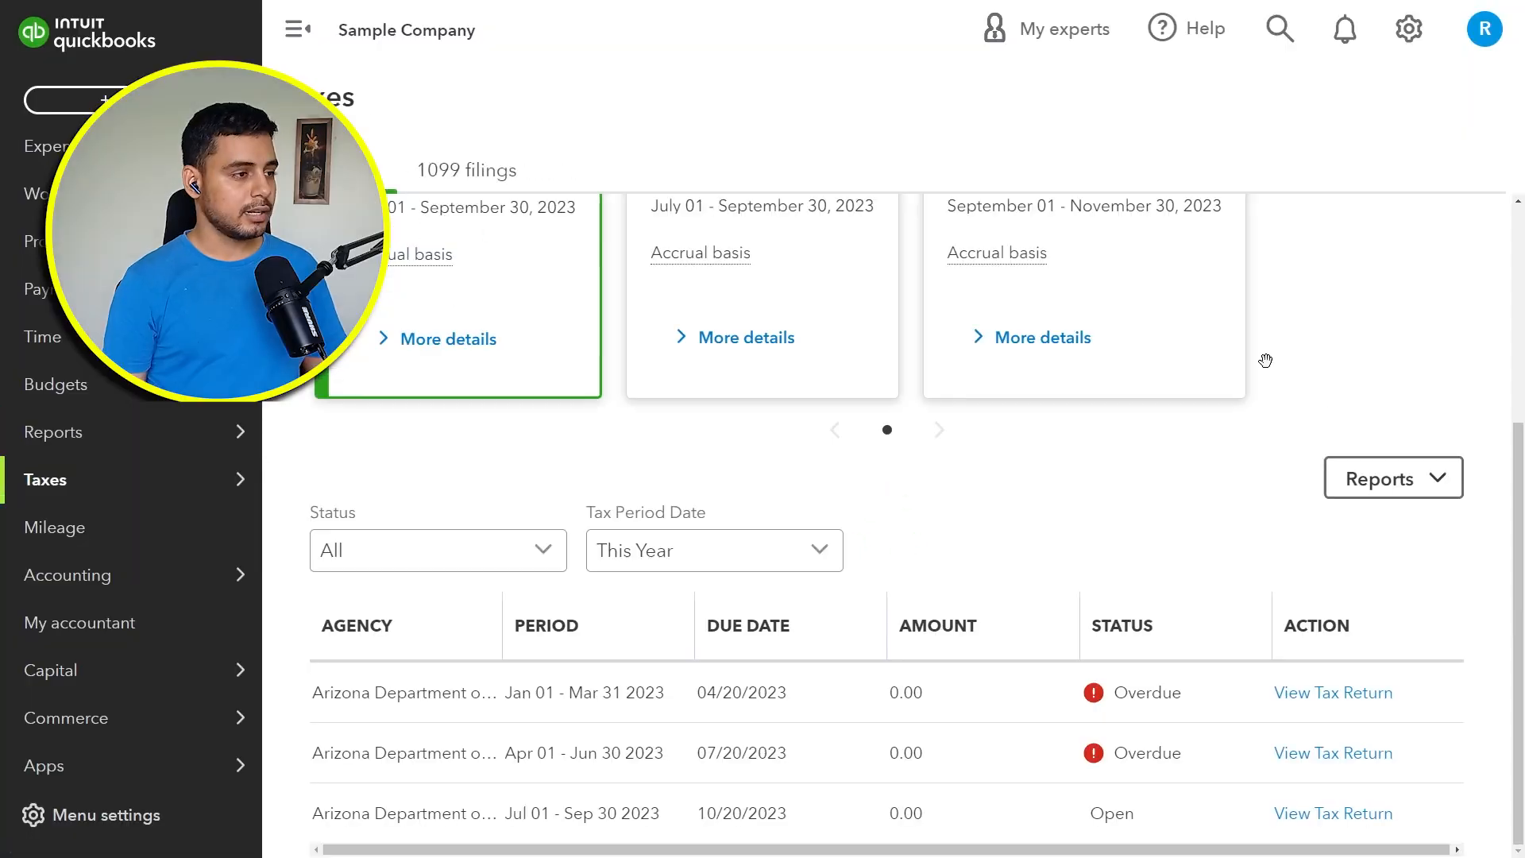
pyautogui.click(1380, 486)
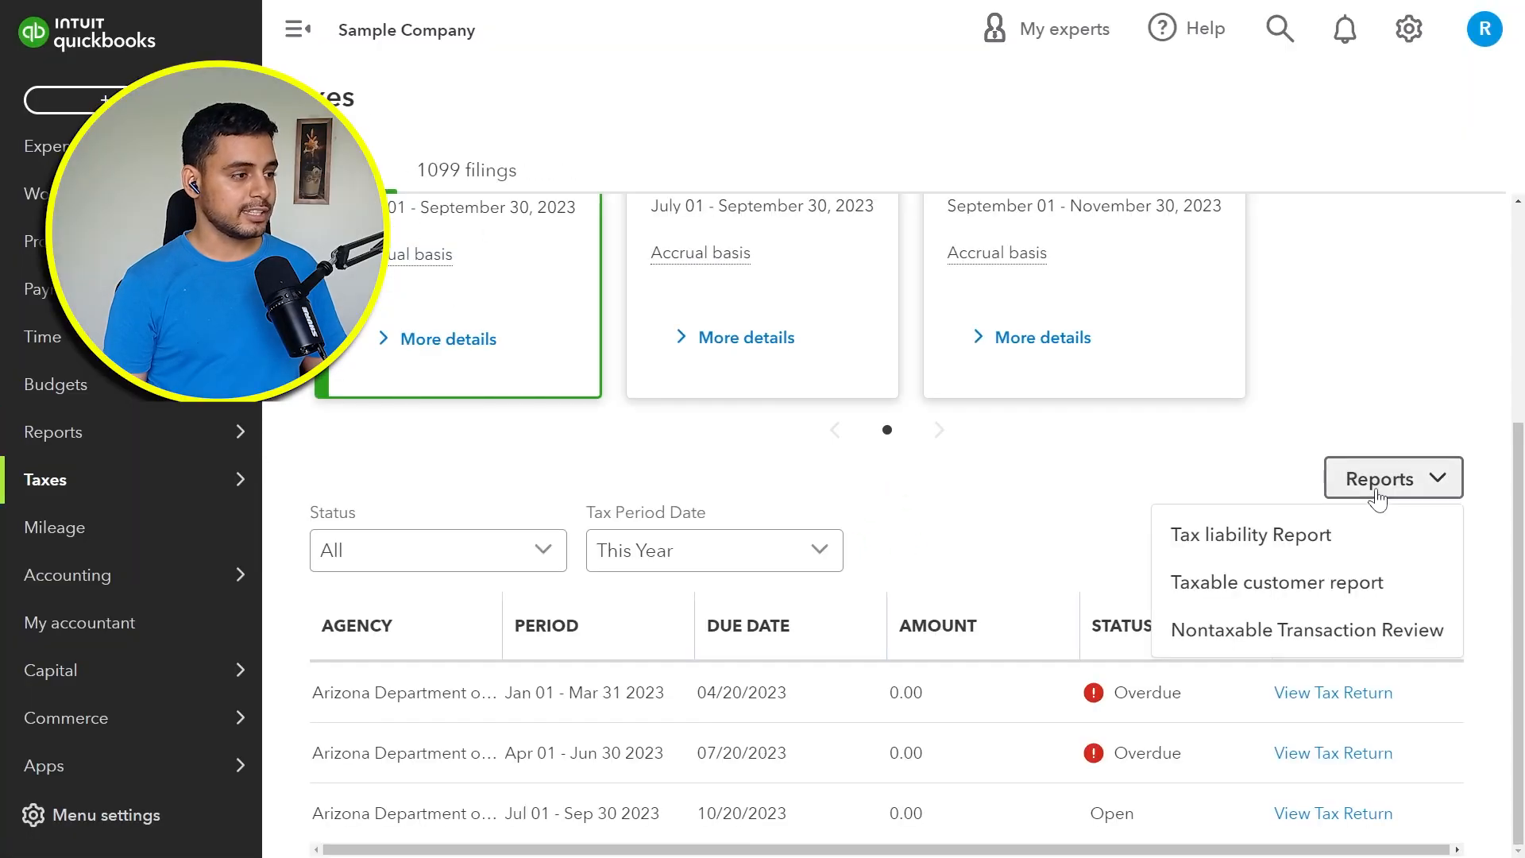
pyautogui.click(1334, 584)
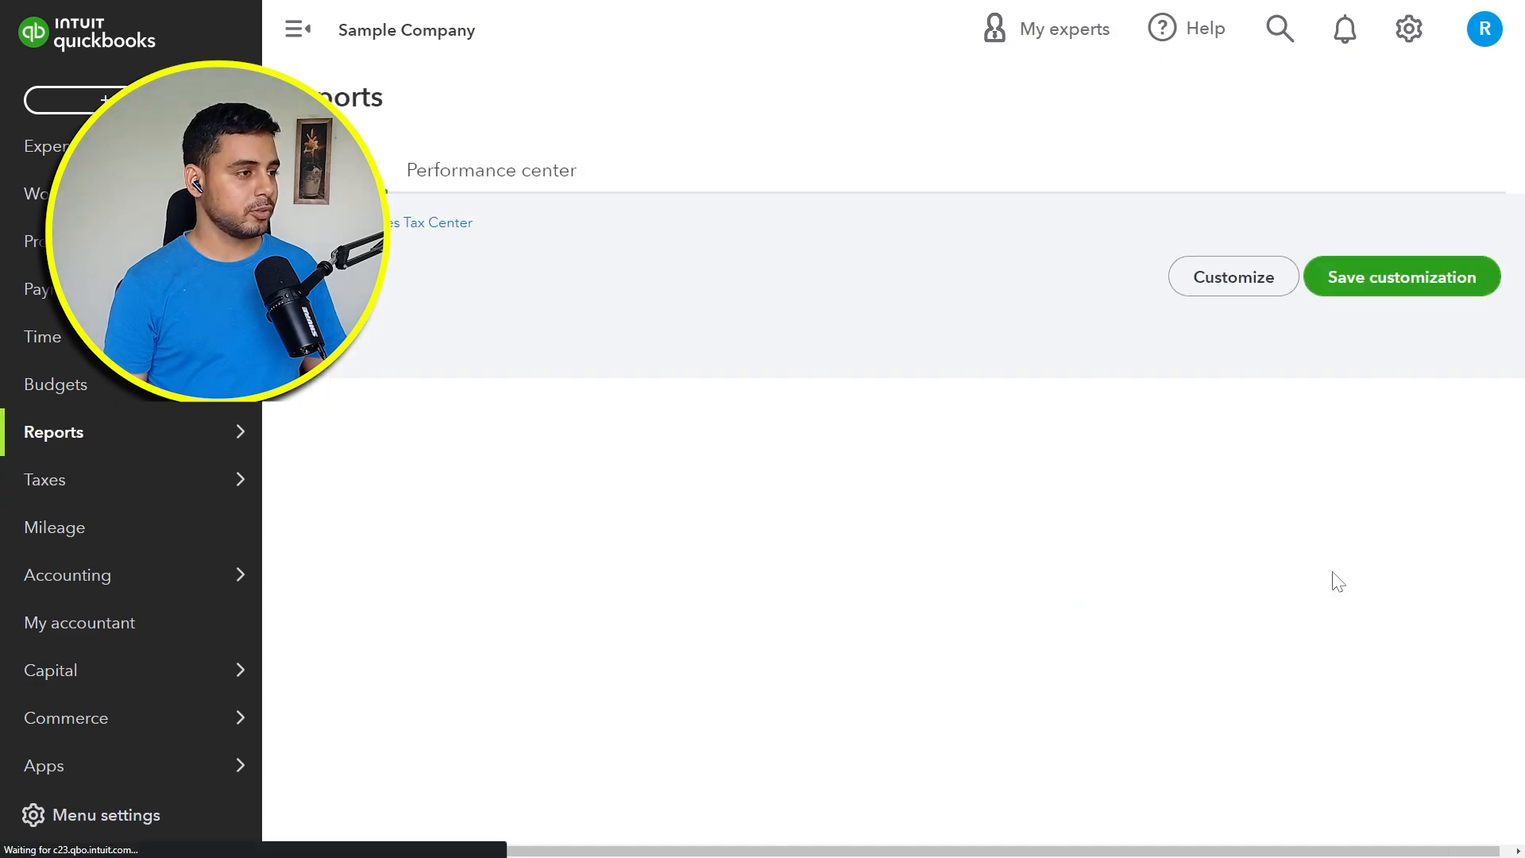
pyautogui.scroll(-3, 1336, 583)
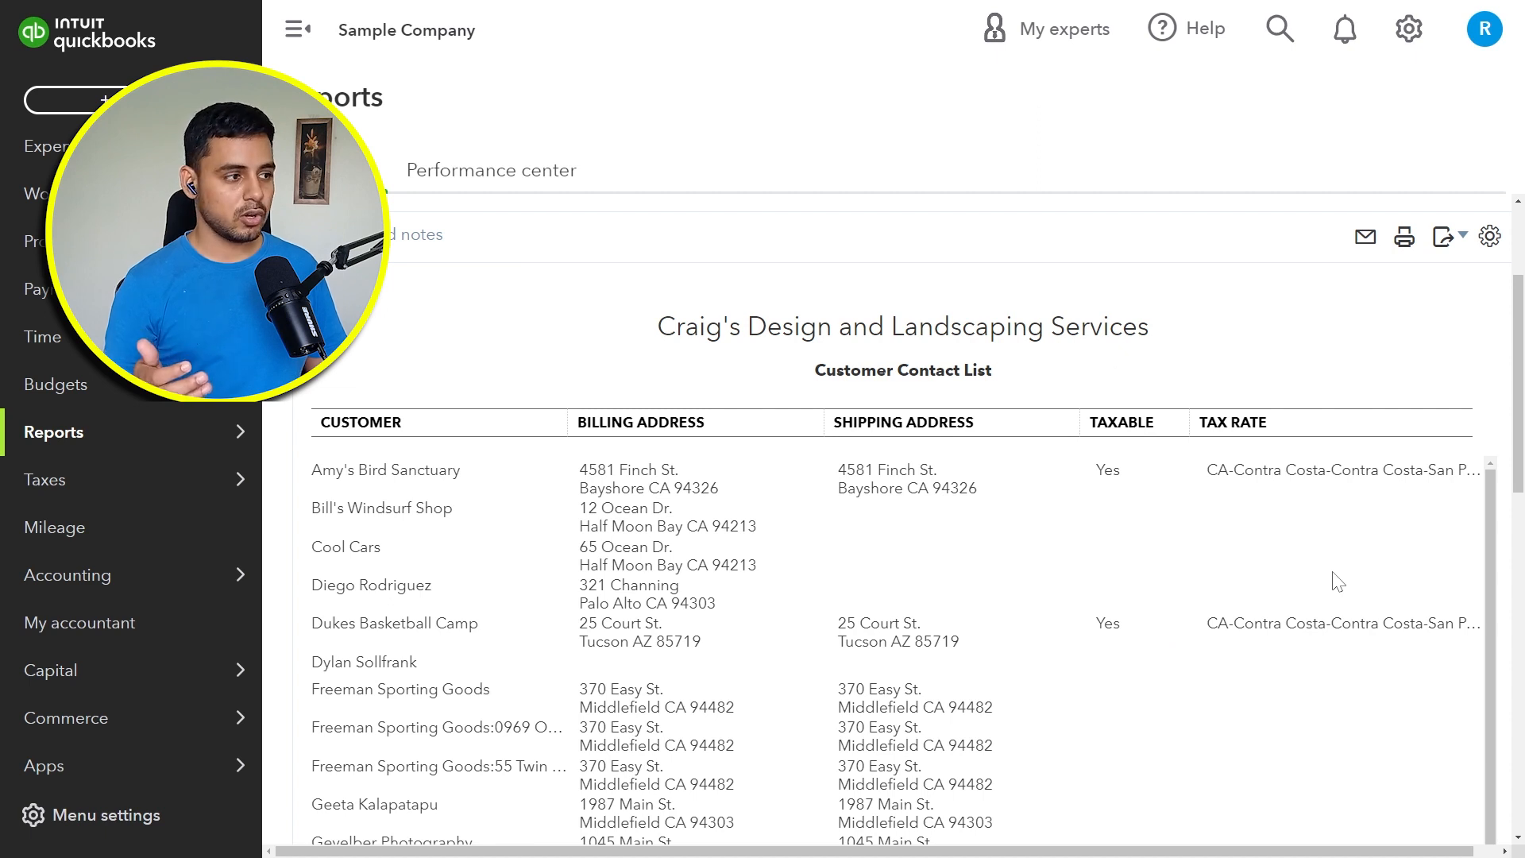
pyautogui.scroll(-1, 1338, 582)
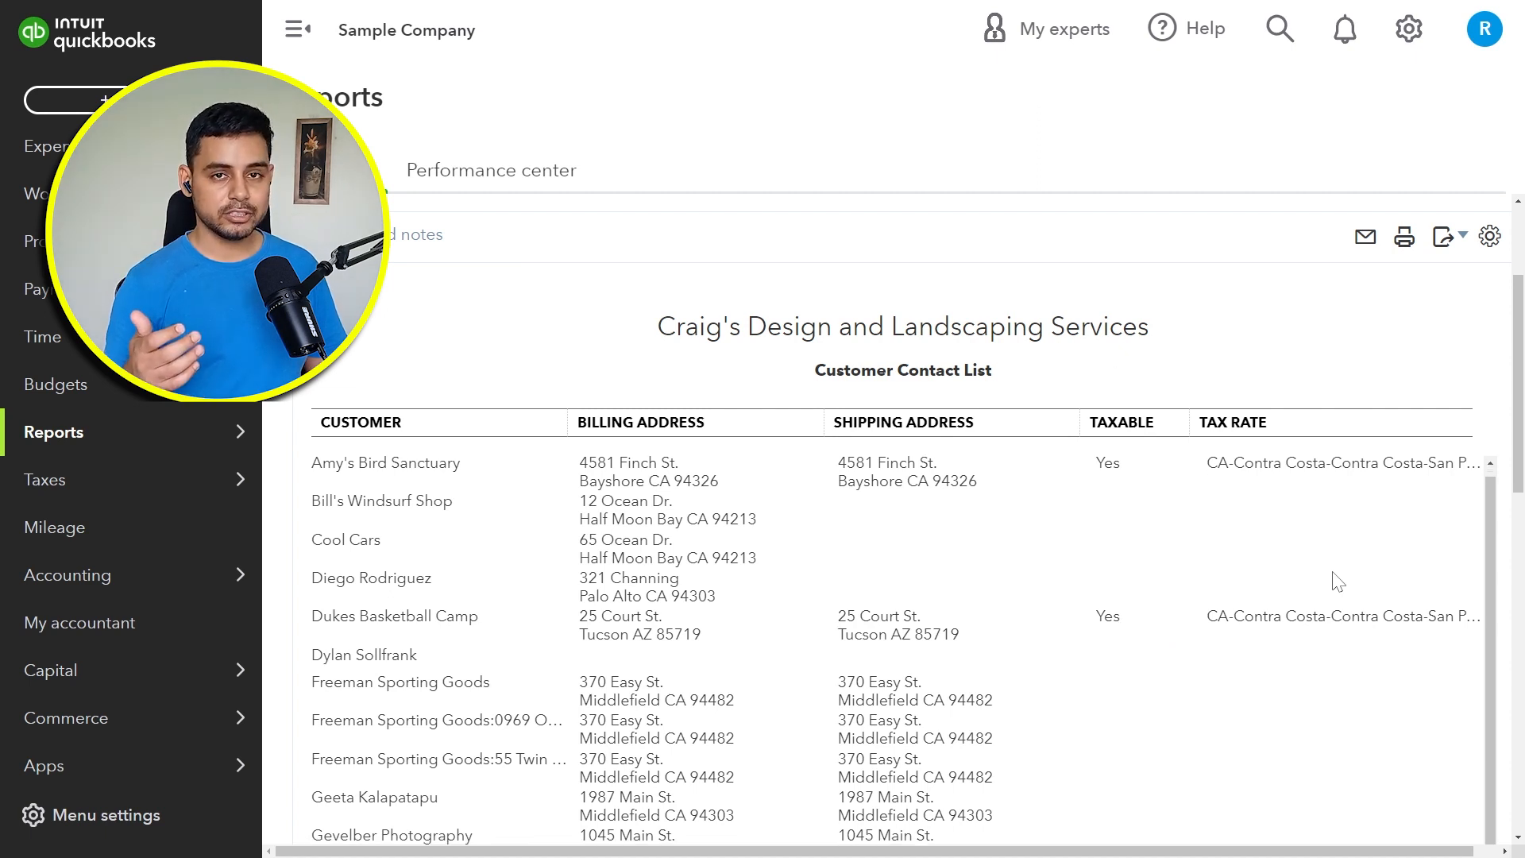
# Step: Open the Amy's Bird Sanctuary customer record for editing, mark it as tax exempt, and dismiss the feature tour
pyautogui.click(347, 468)
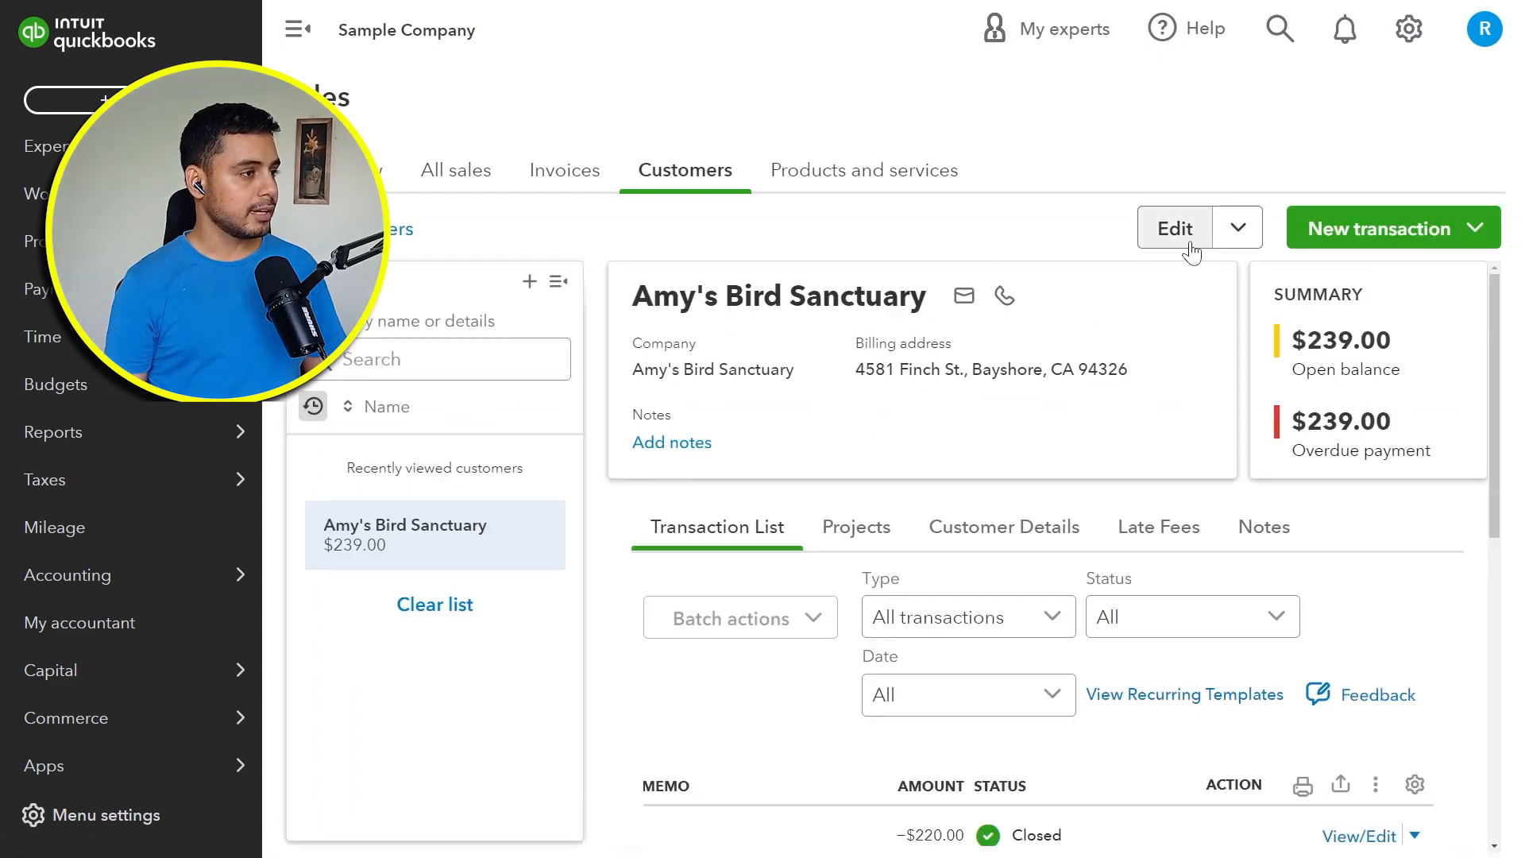
pyautogui.click(1190, 242)
pyautogui.scroll(-15, 1200, 322)
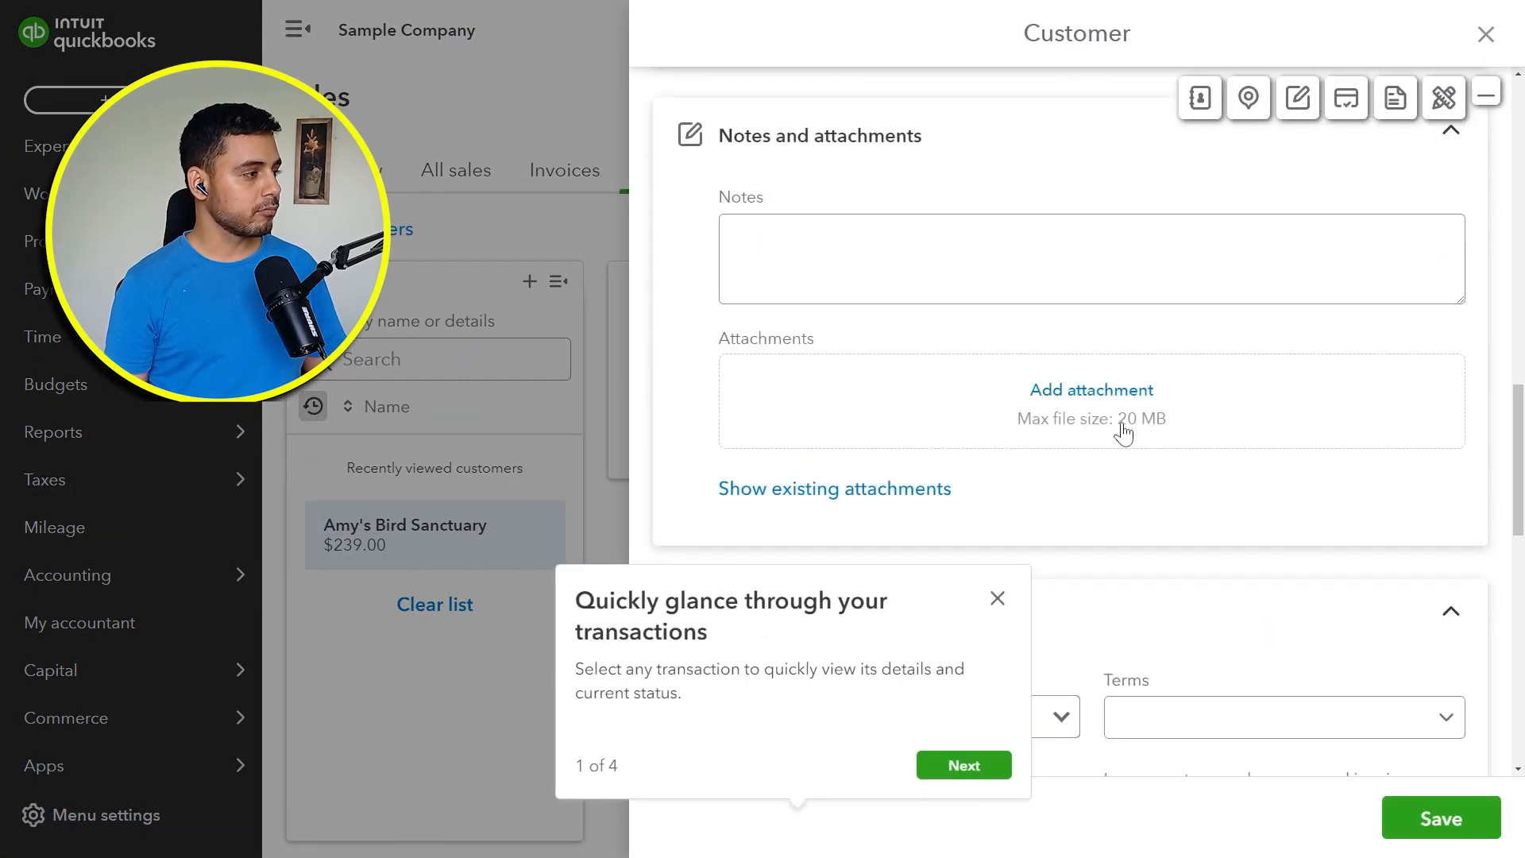
pyautogui.scroll(-7, 913, 422)
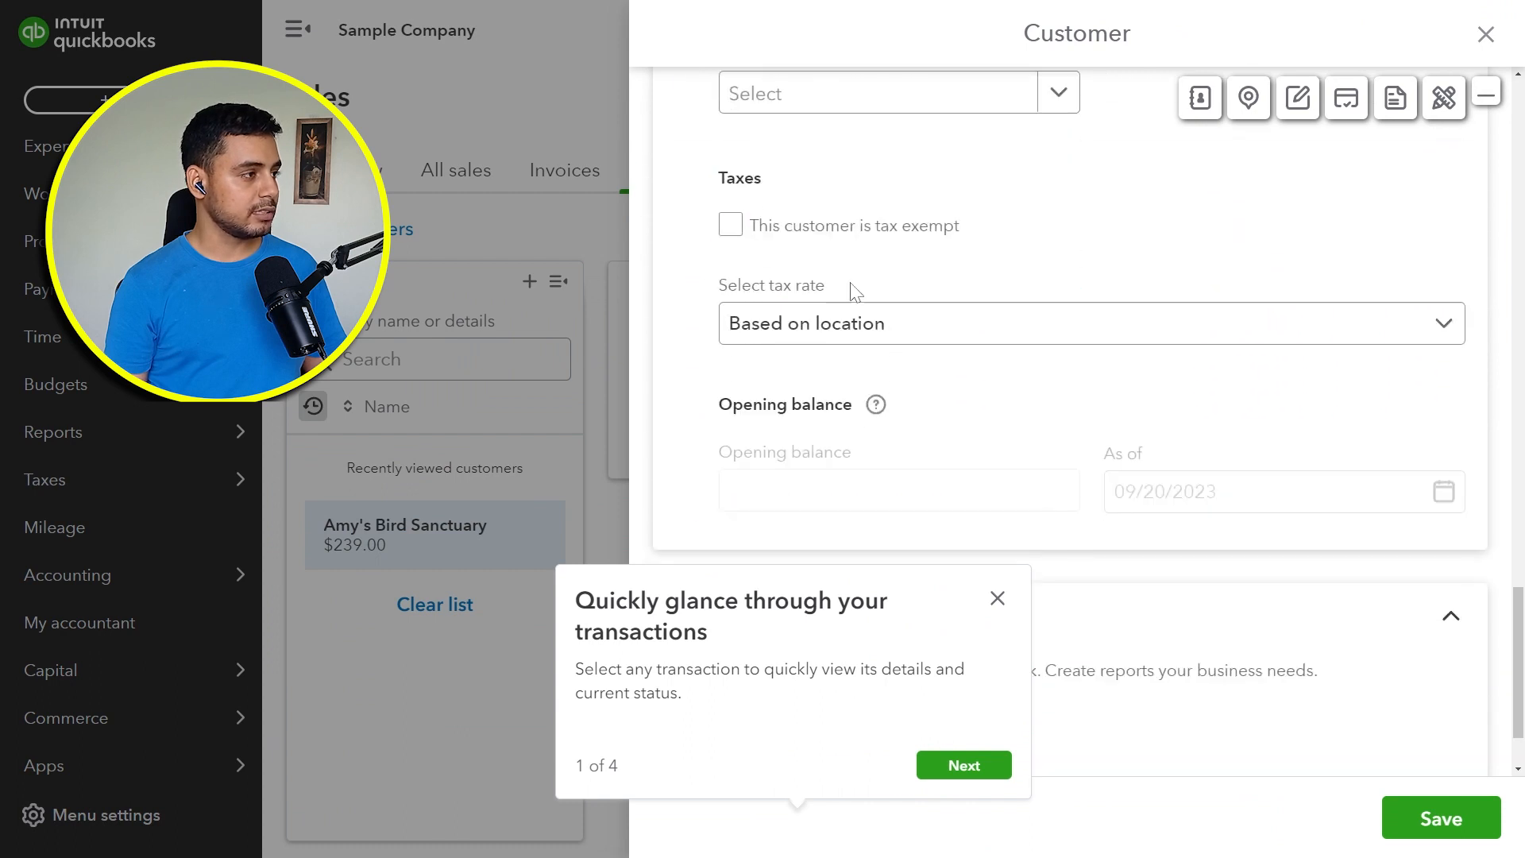
pyautogui.click(845, 236)
pyautogui.click(998, 598)
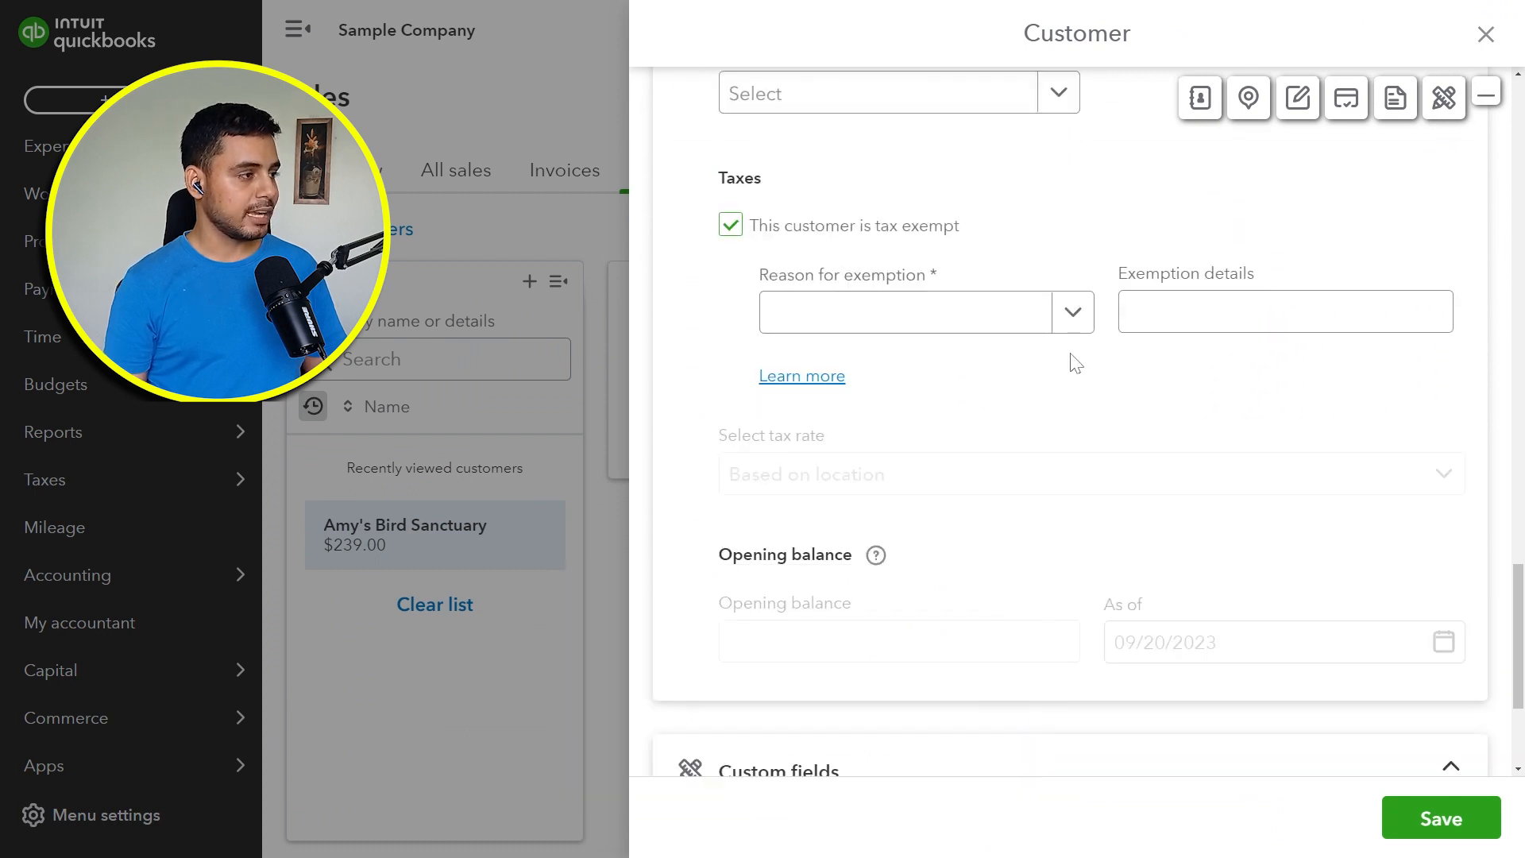
# Step: Choose Educational organization as the customer's reason for exemption and save the customer record
pyautogui.click(1065, 324)
pyautogui.scroll(-3, 1001, 467)
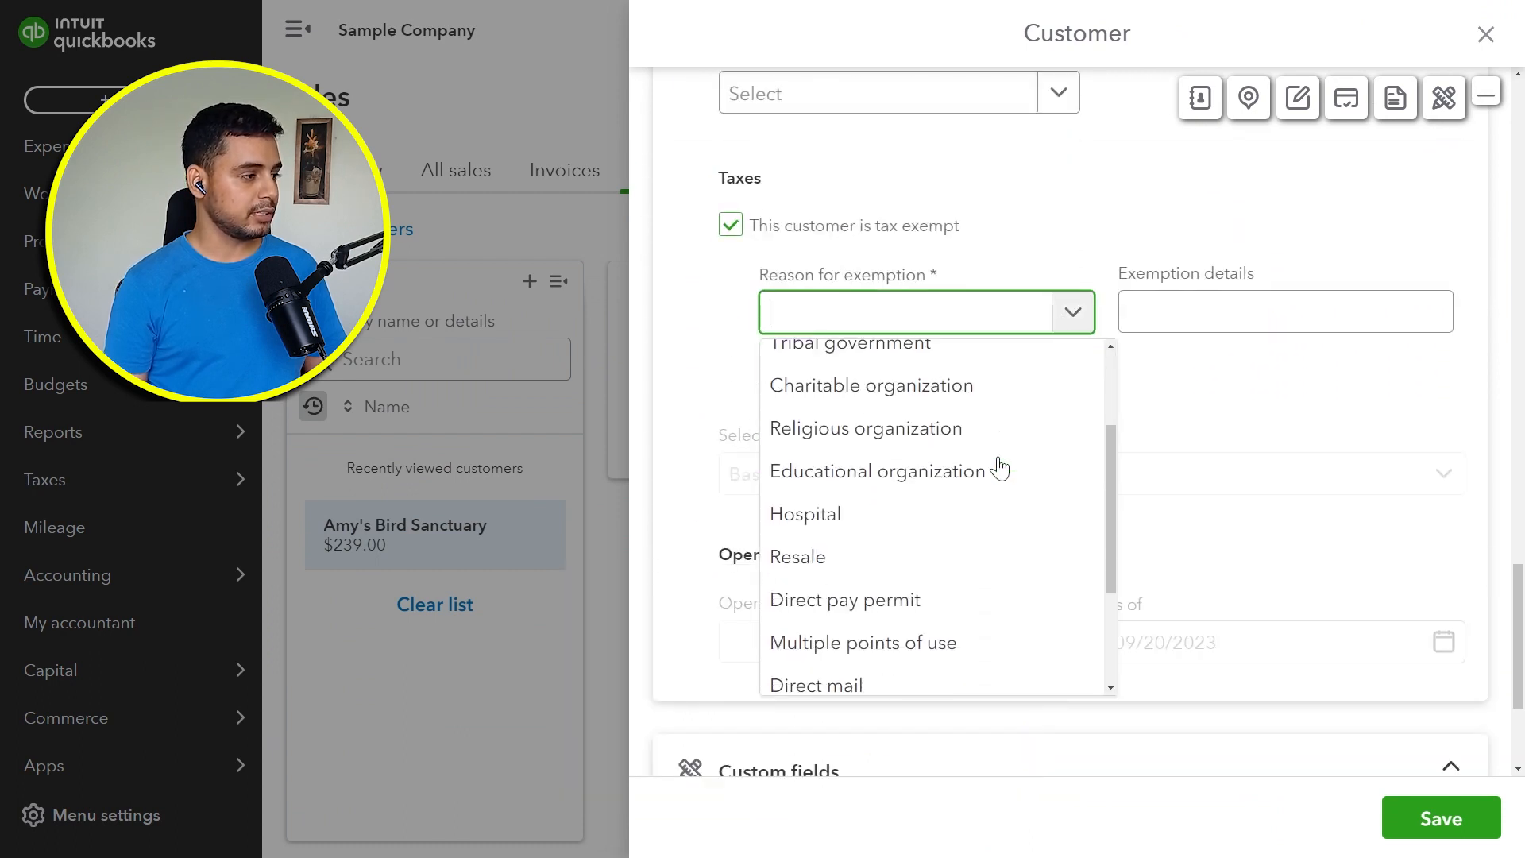
pyautogui.click(996, 469)
pyautogui.scroll(5, 997, 453)
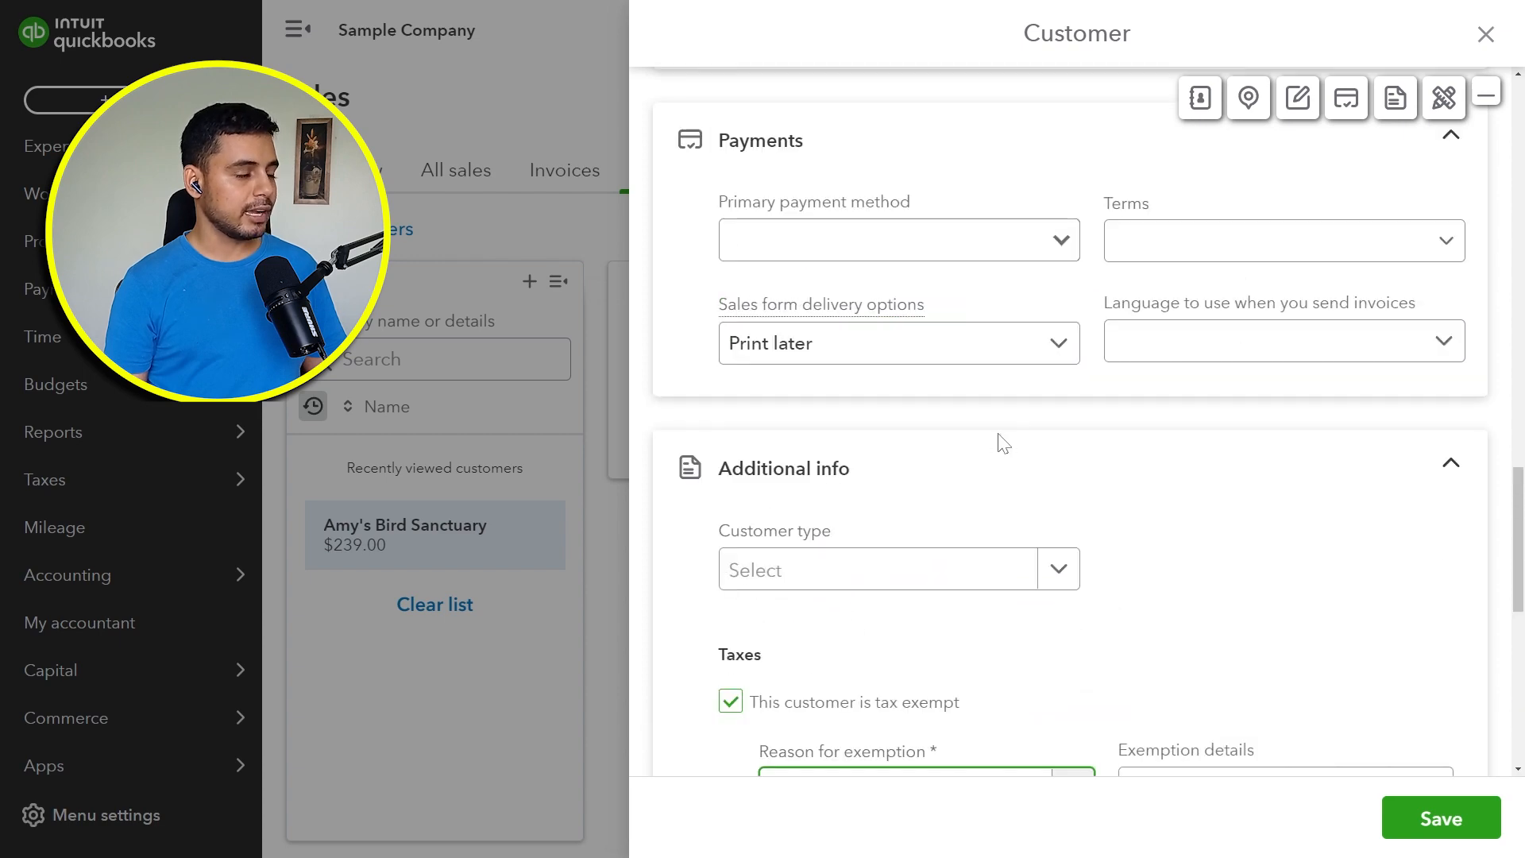
pyautogui.scroll(5, 999, 445)
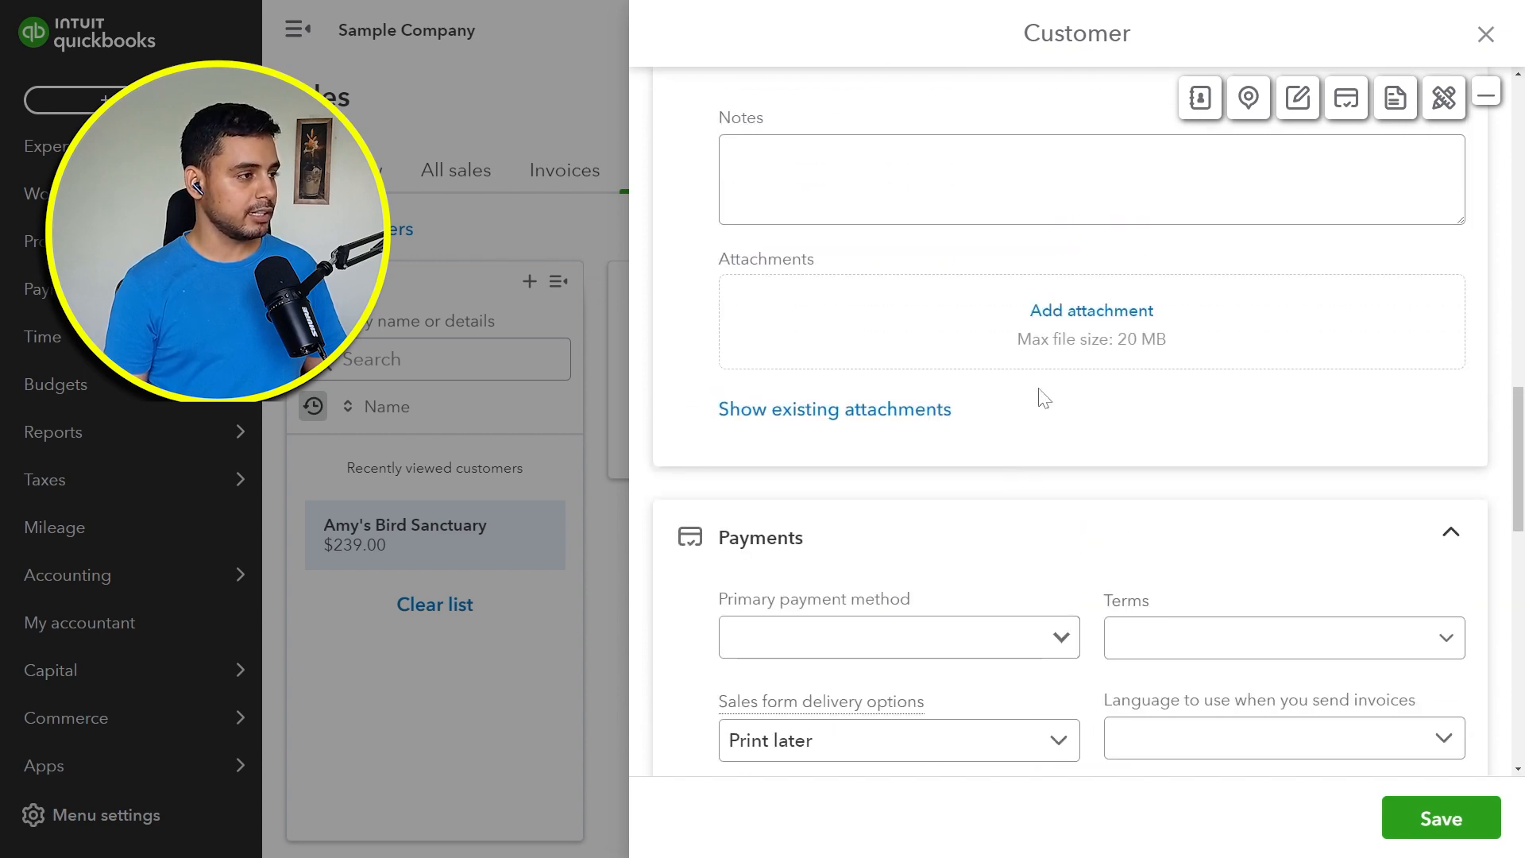
pyautogui.click(1442, 808)
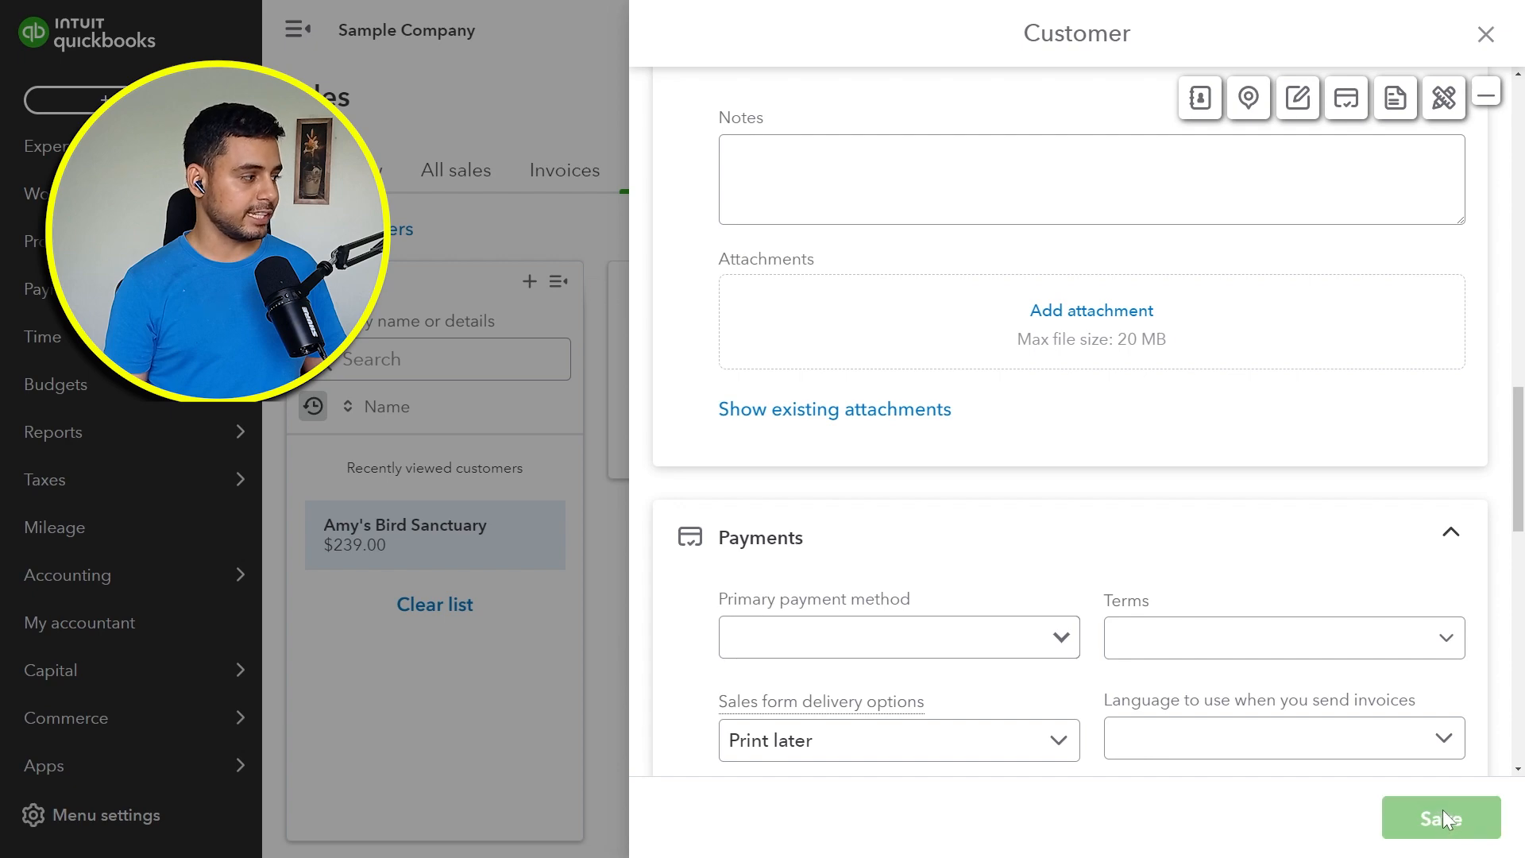
# Step: Leave the customer's page for the sales tax center and reopen the Taxable customer report to check the exemption change
pyautogui.click(362, 229)
pyautogui.moveTo(169, 481)
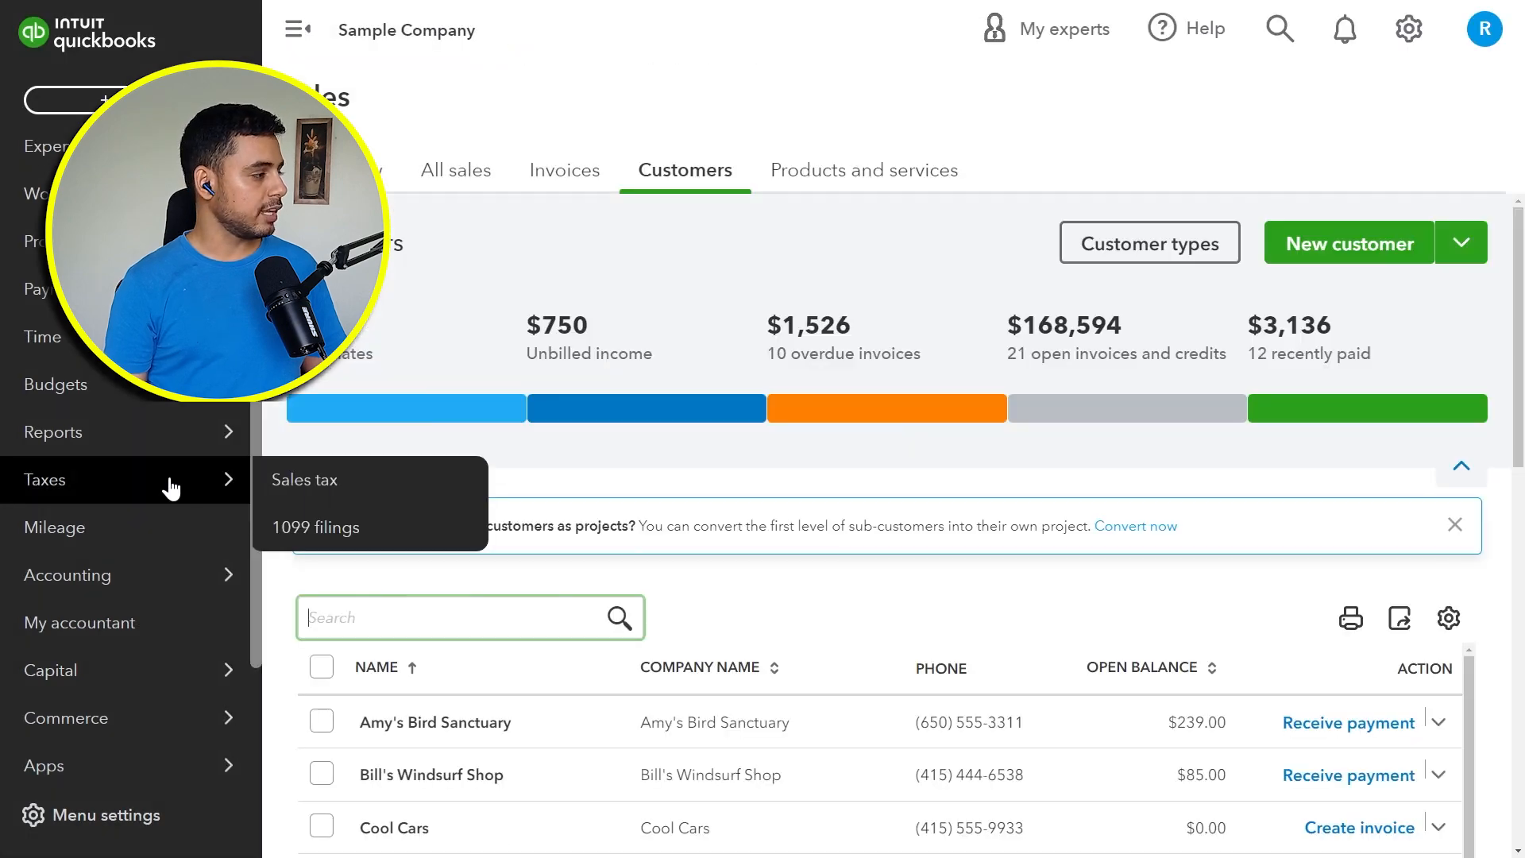
pyautogui.click(310, 477)
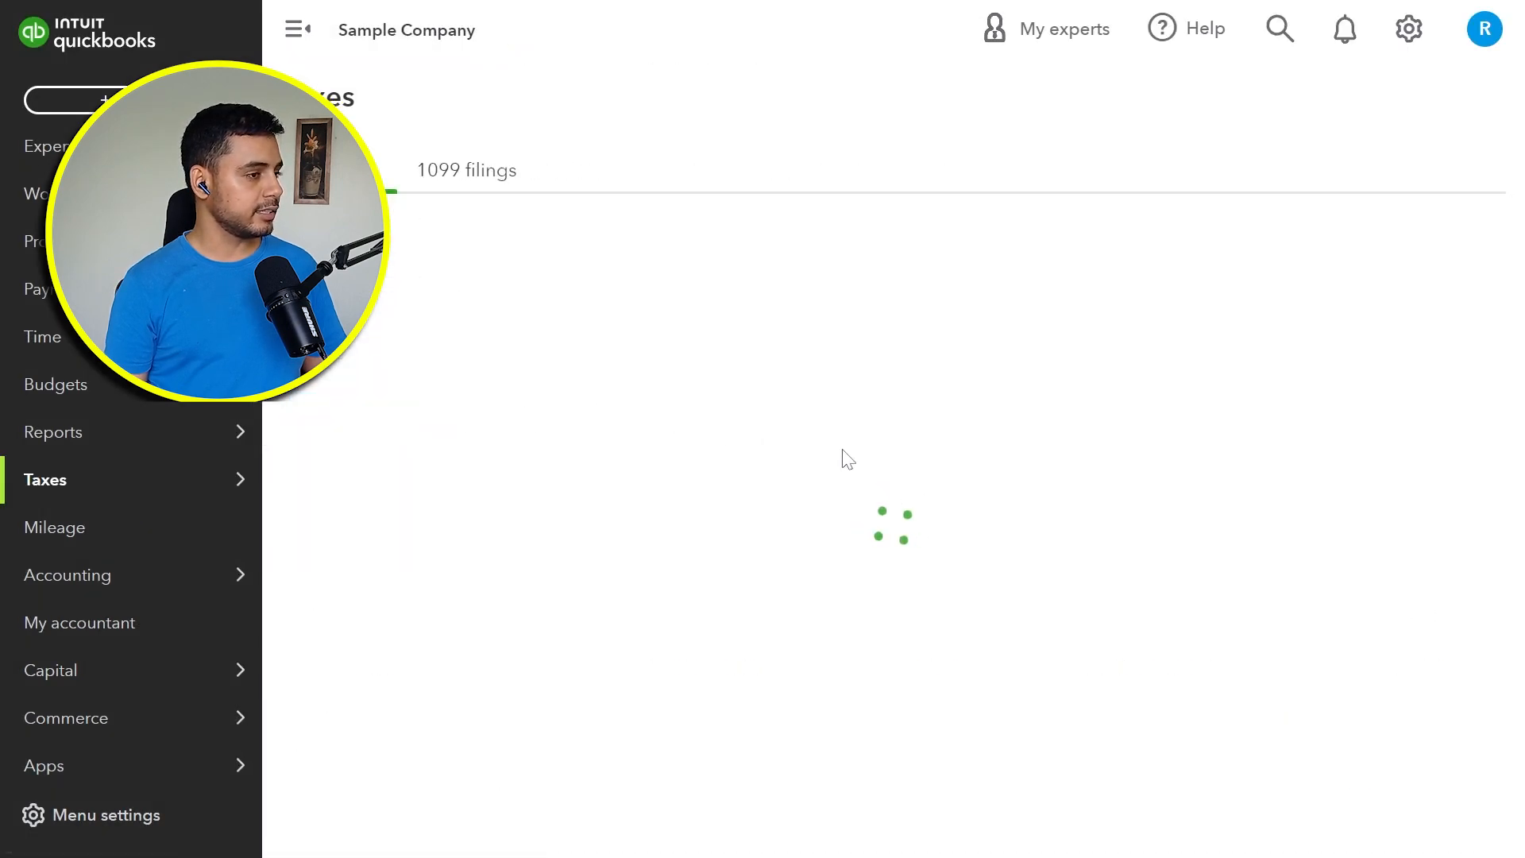
pyautogui.scroll(-4, 1207, 568)
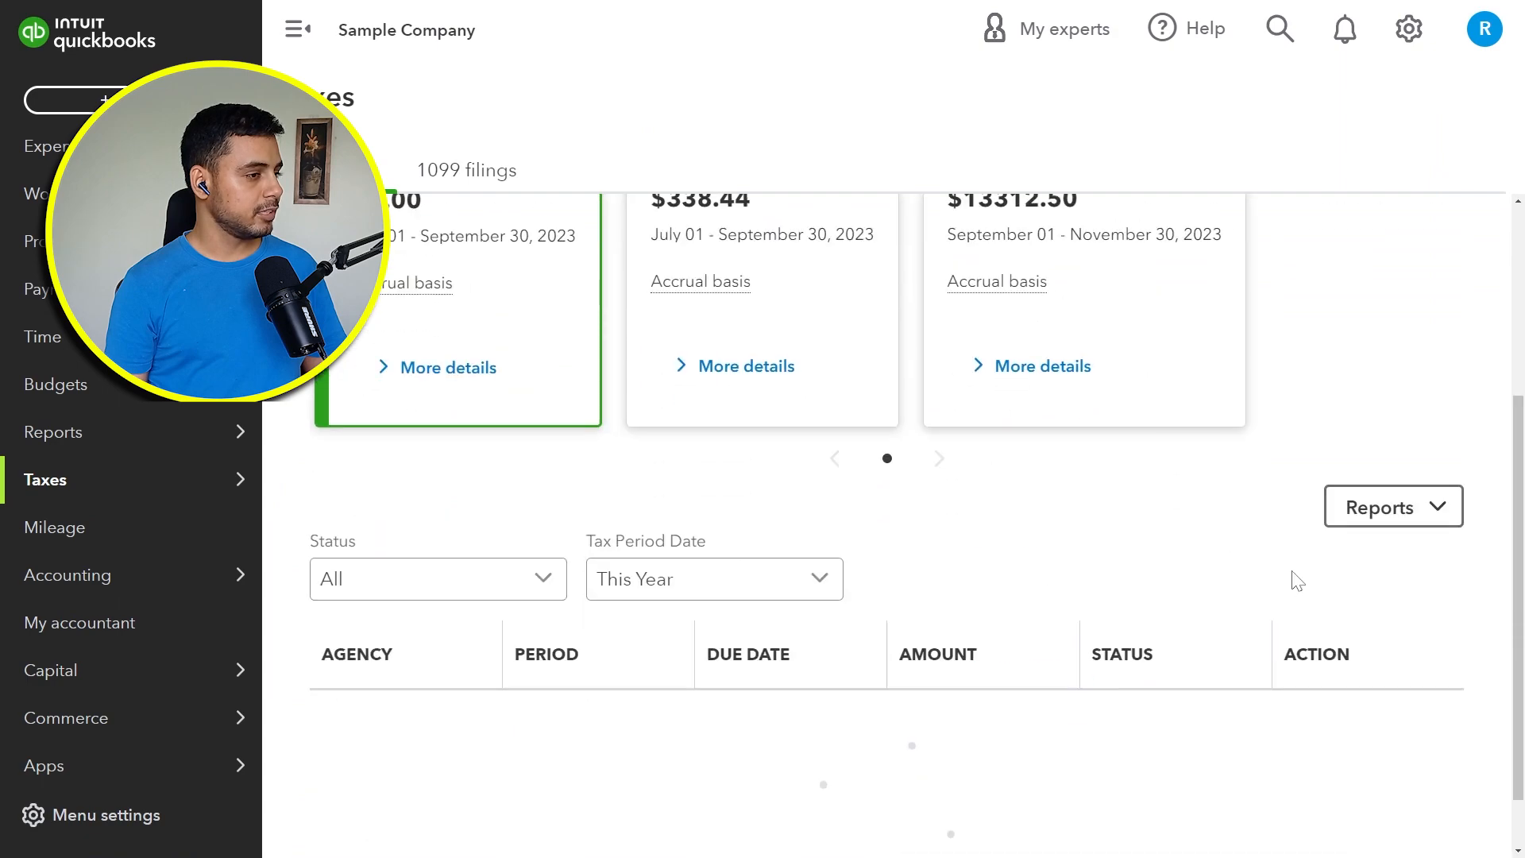
pyautogui.click(1417, 508)
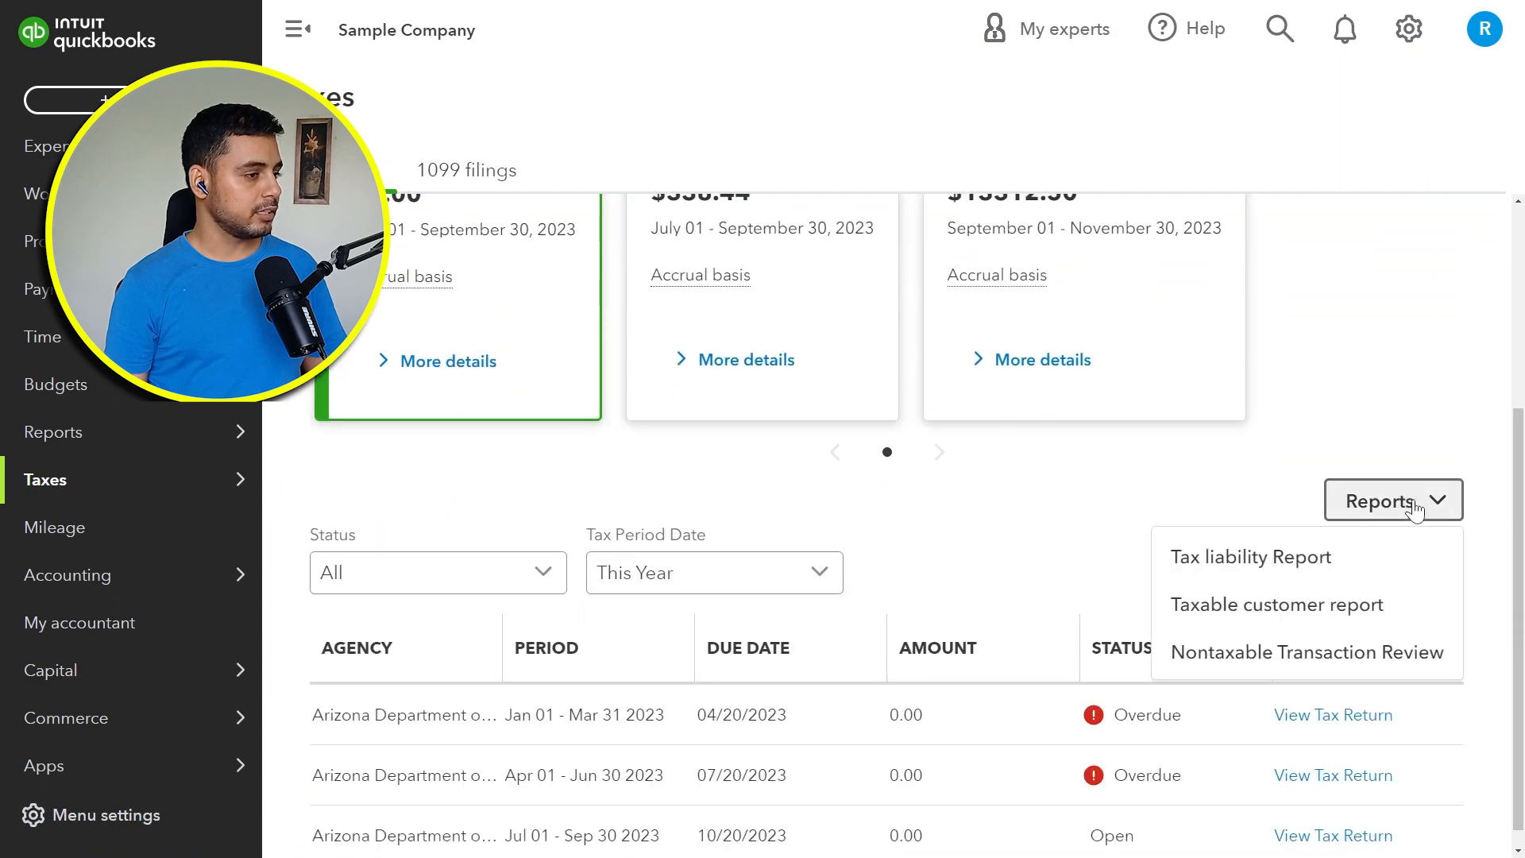
pyautogui.click(1256, 607)
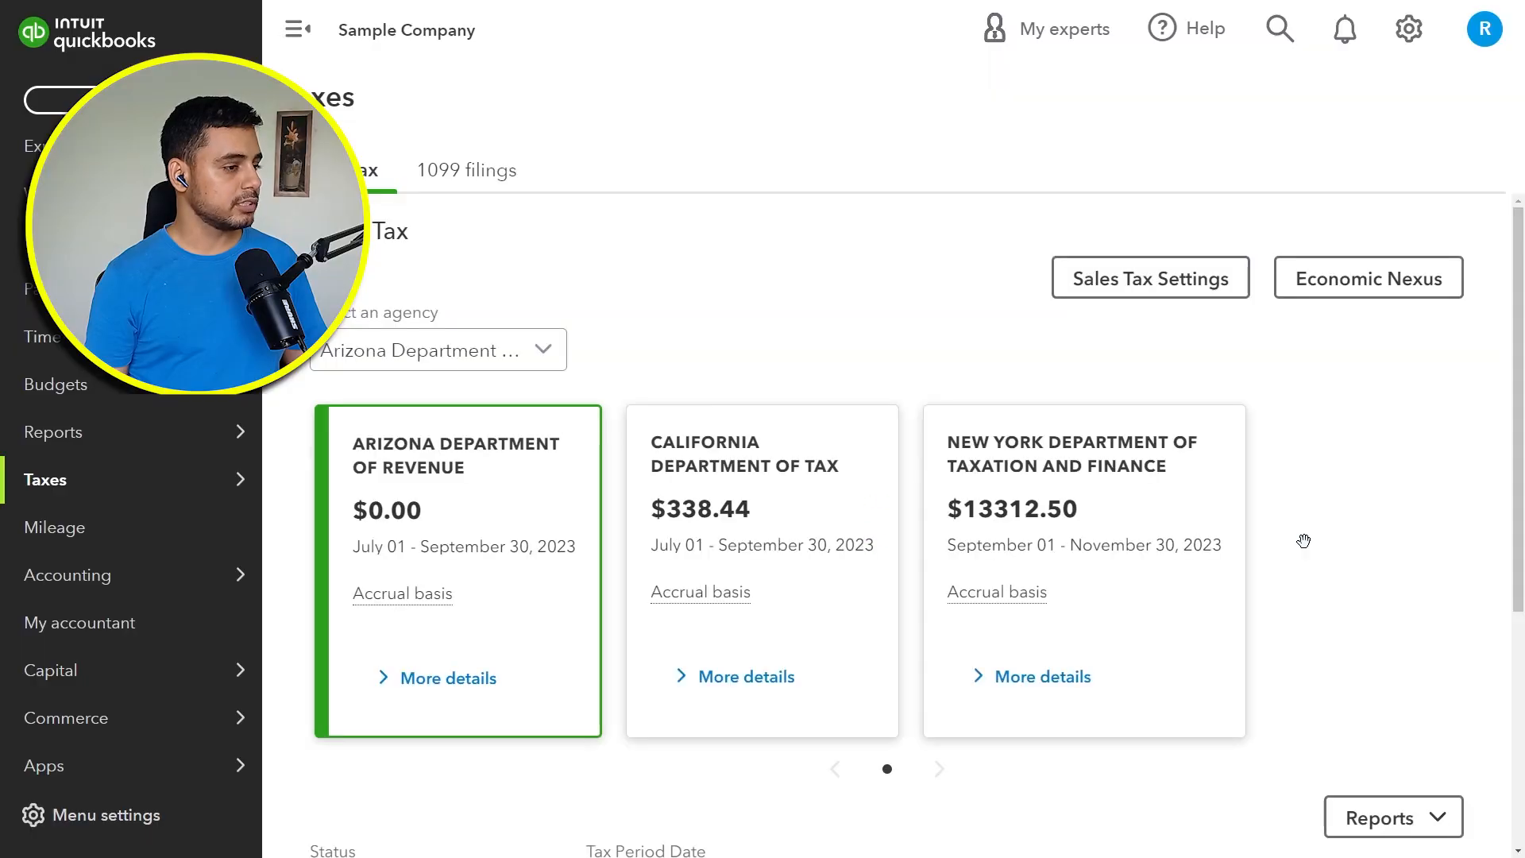
# Step: Open the Nontaxable Transaction Review report from the sales tax center and review the transactions without tax lines
pyautogui.scroll(-4, 1307, 548)
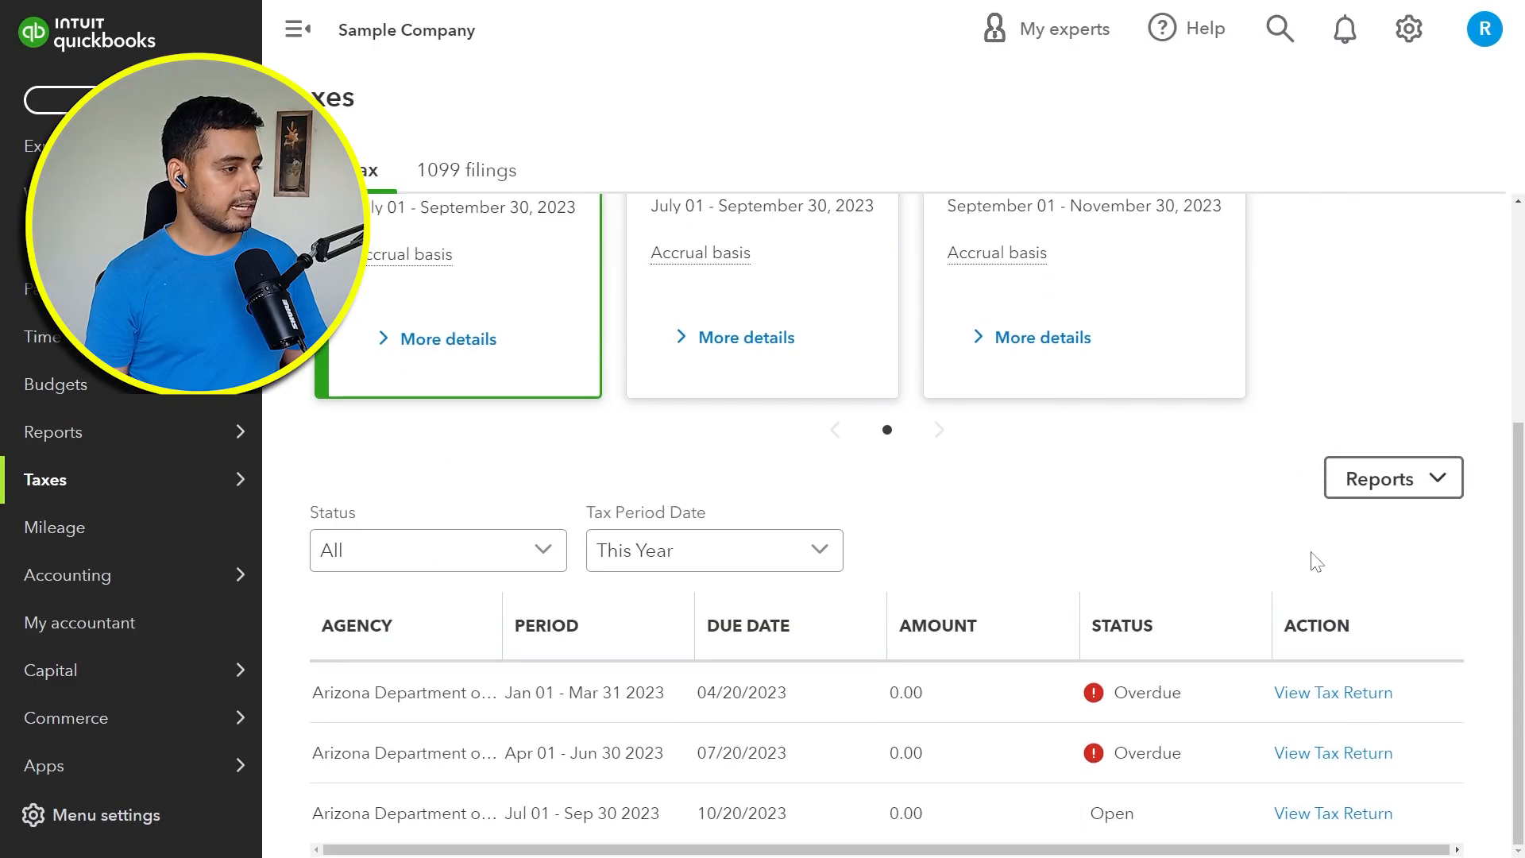
pyautogui.click(1366, 479)
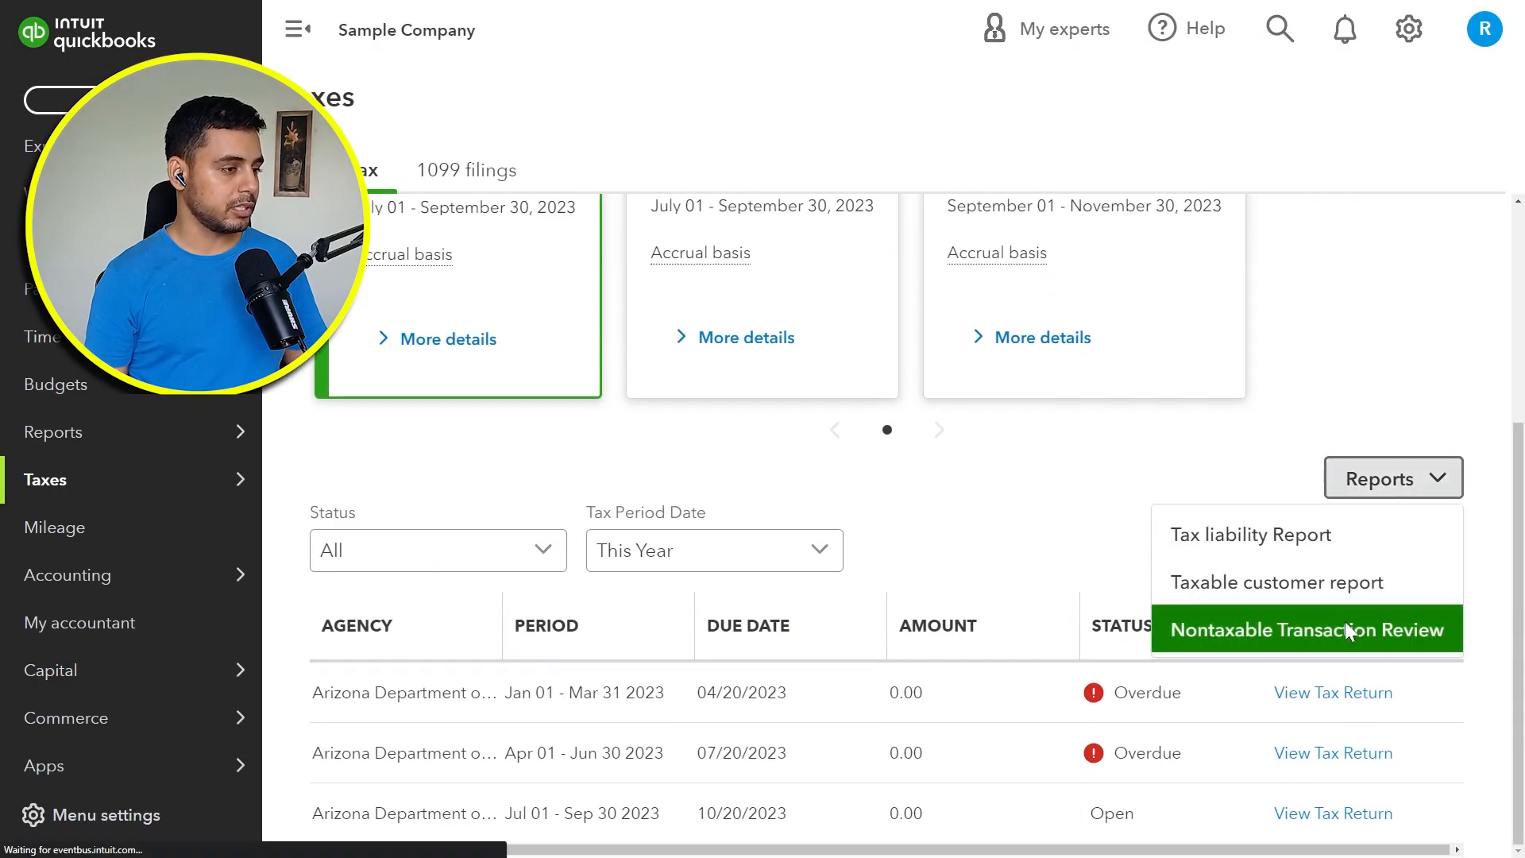
pyautogui.click(1347, 632)
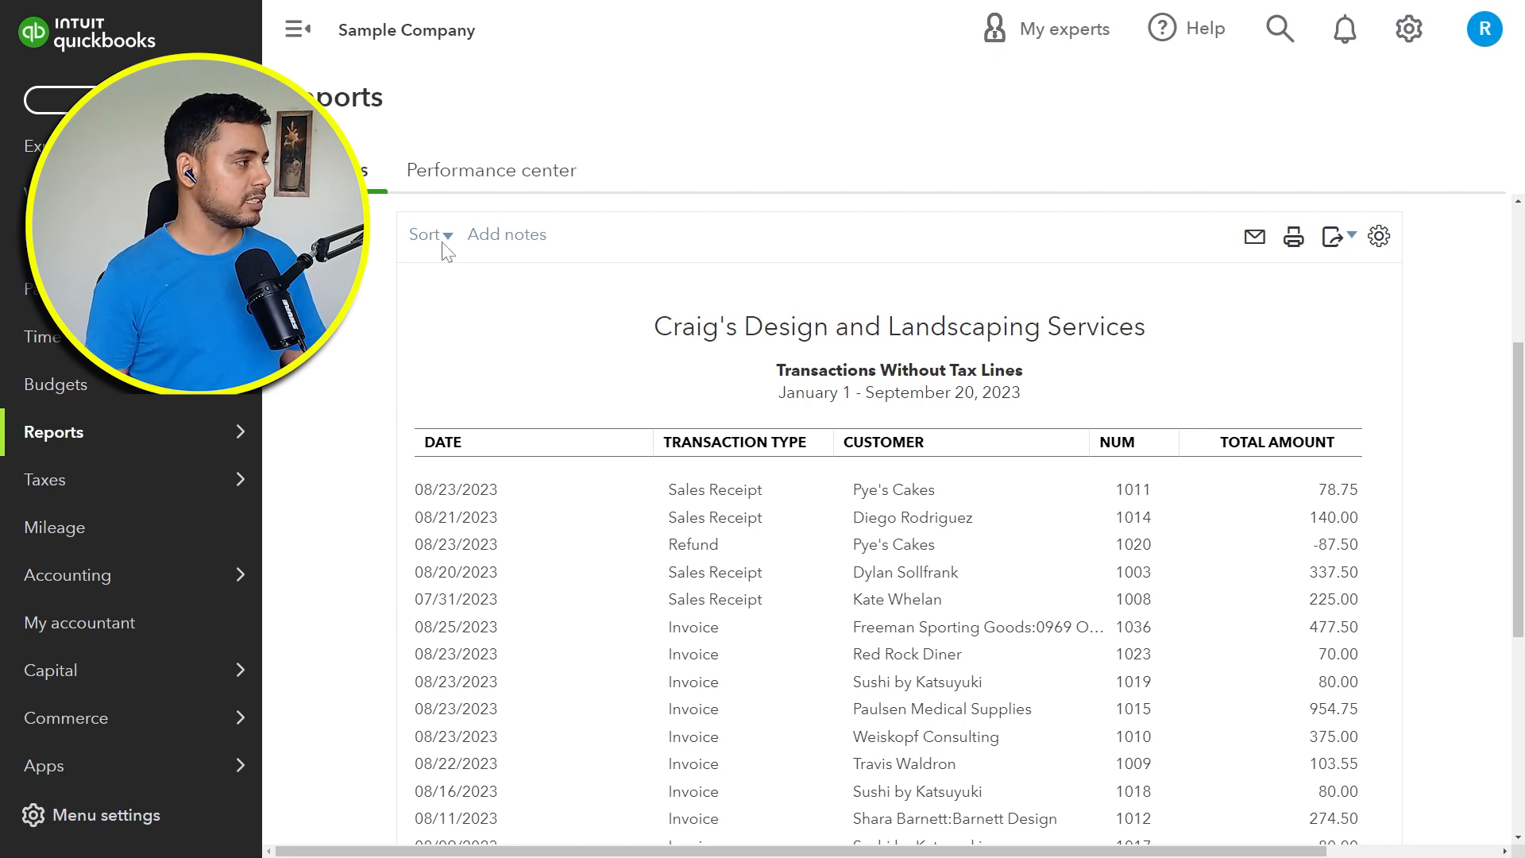
# Step: Go to the products and services list and open the Pump inventory item for editing at its sales tax setting
pyautogui.scroll(4, 159, 230)
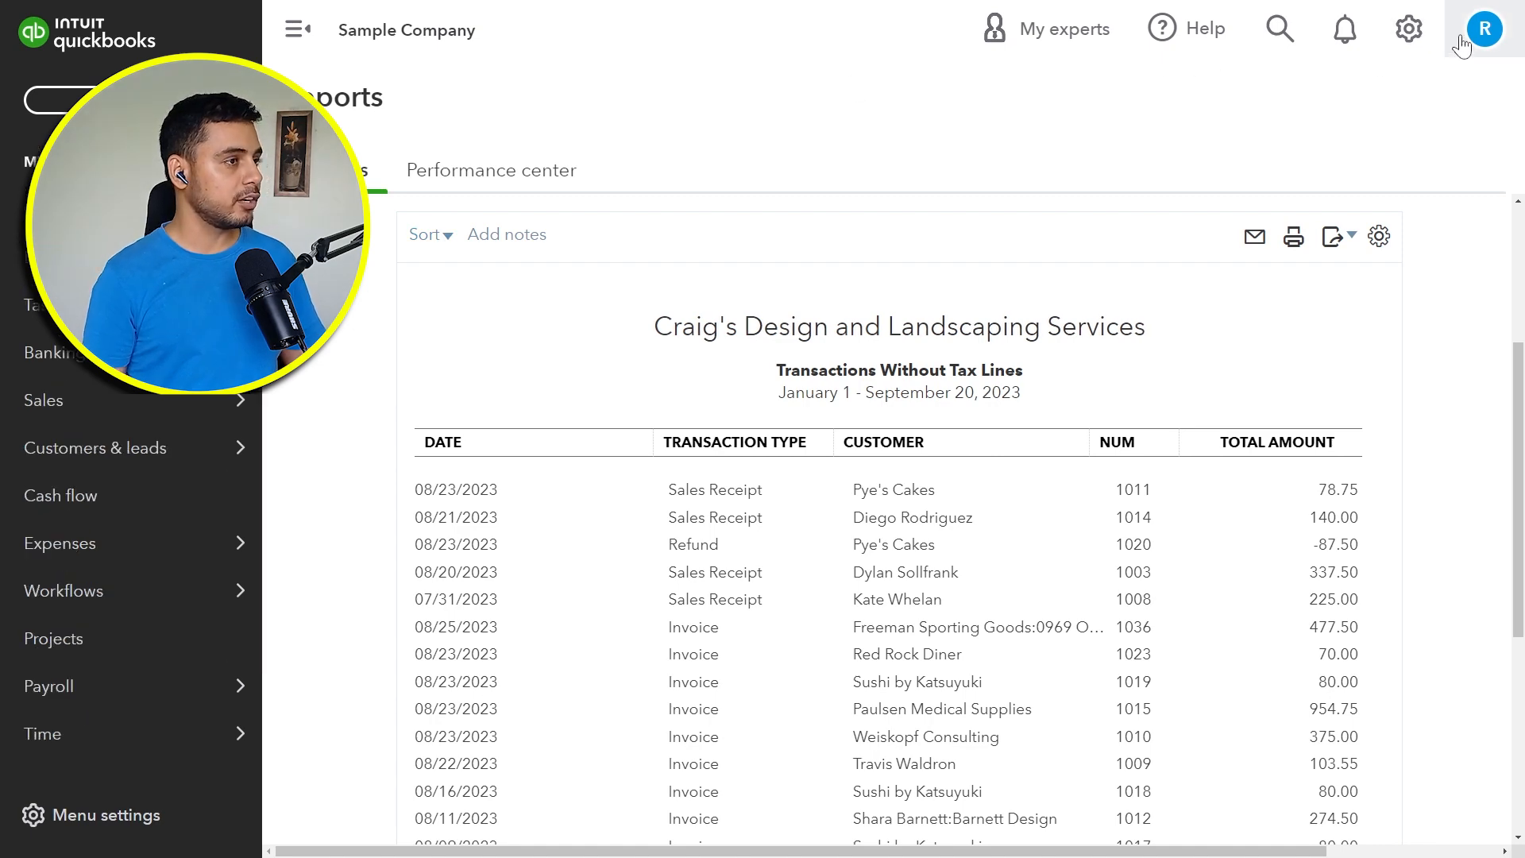
pyautogui.click(1407, 30)
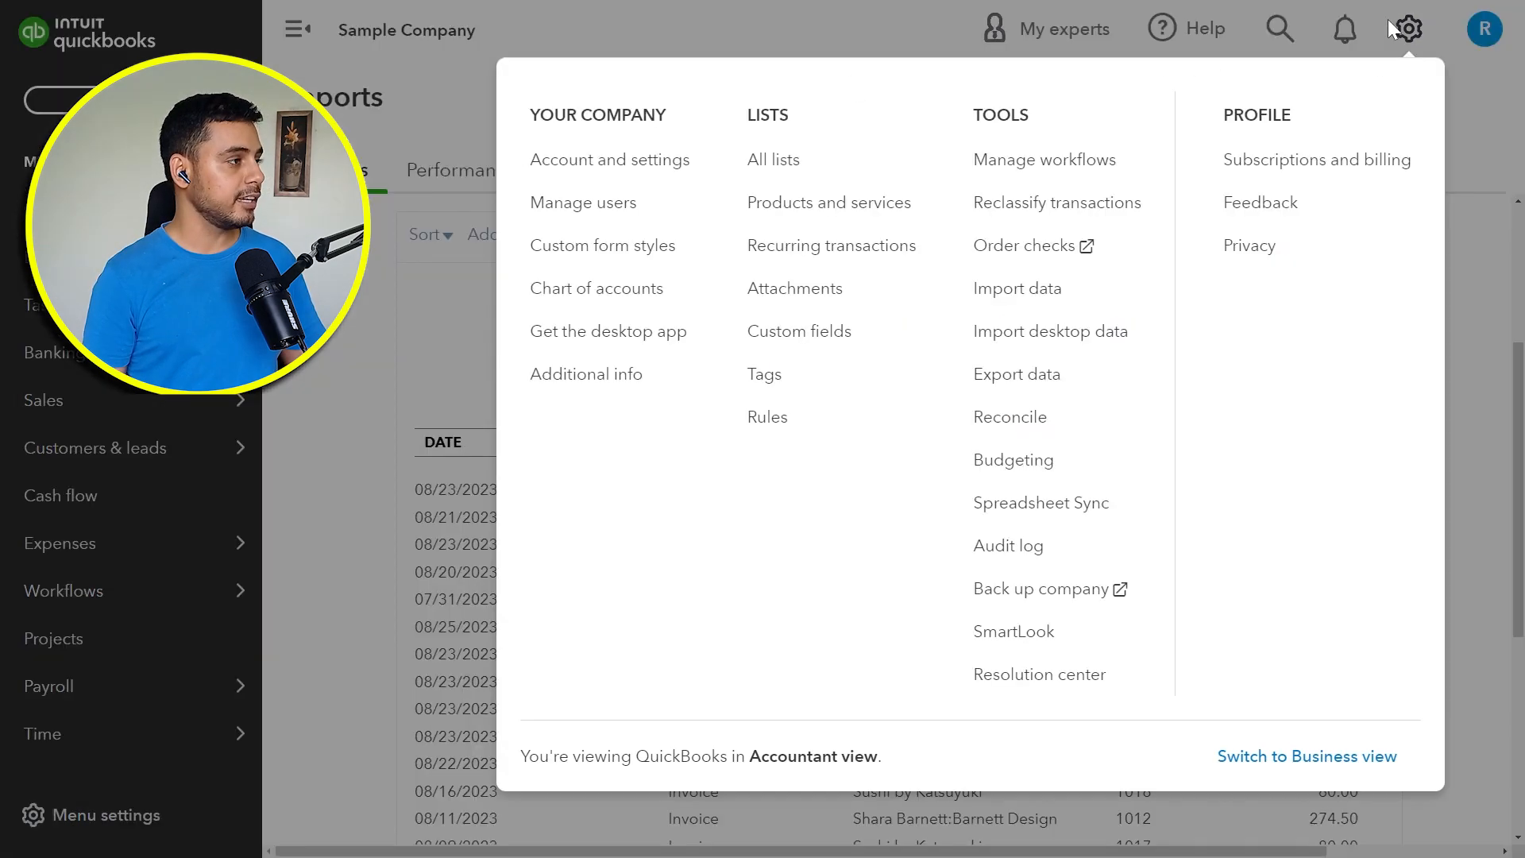
pyautogui.click(816, 216)
pyautogui.scroll(-5, 1007, 143)
pyautogui.scroll(5, 1112, 199)
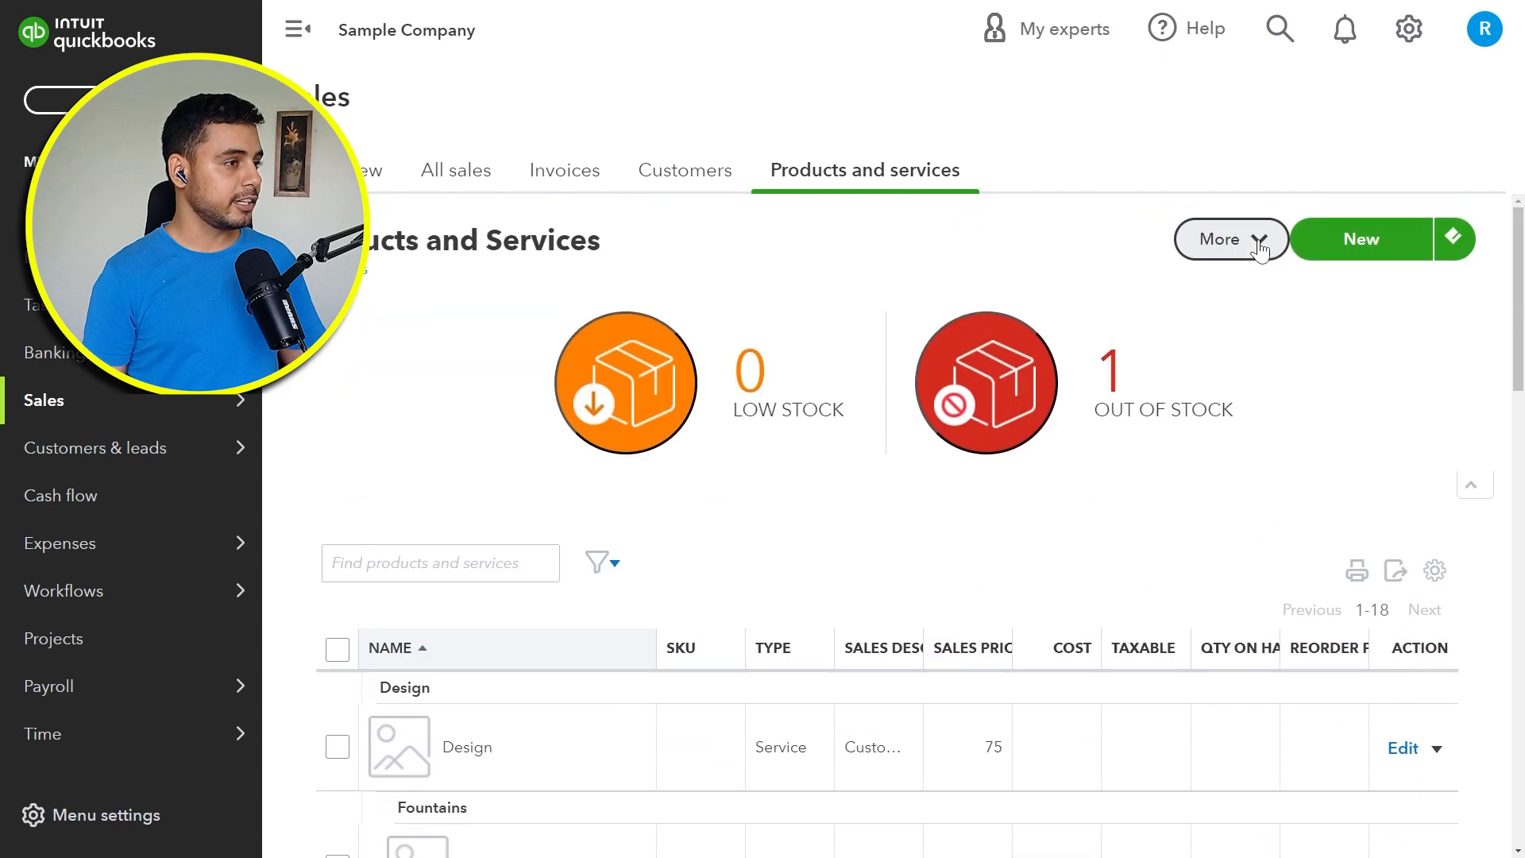
pyautogui.scroll(-9, 1321, 317)
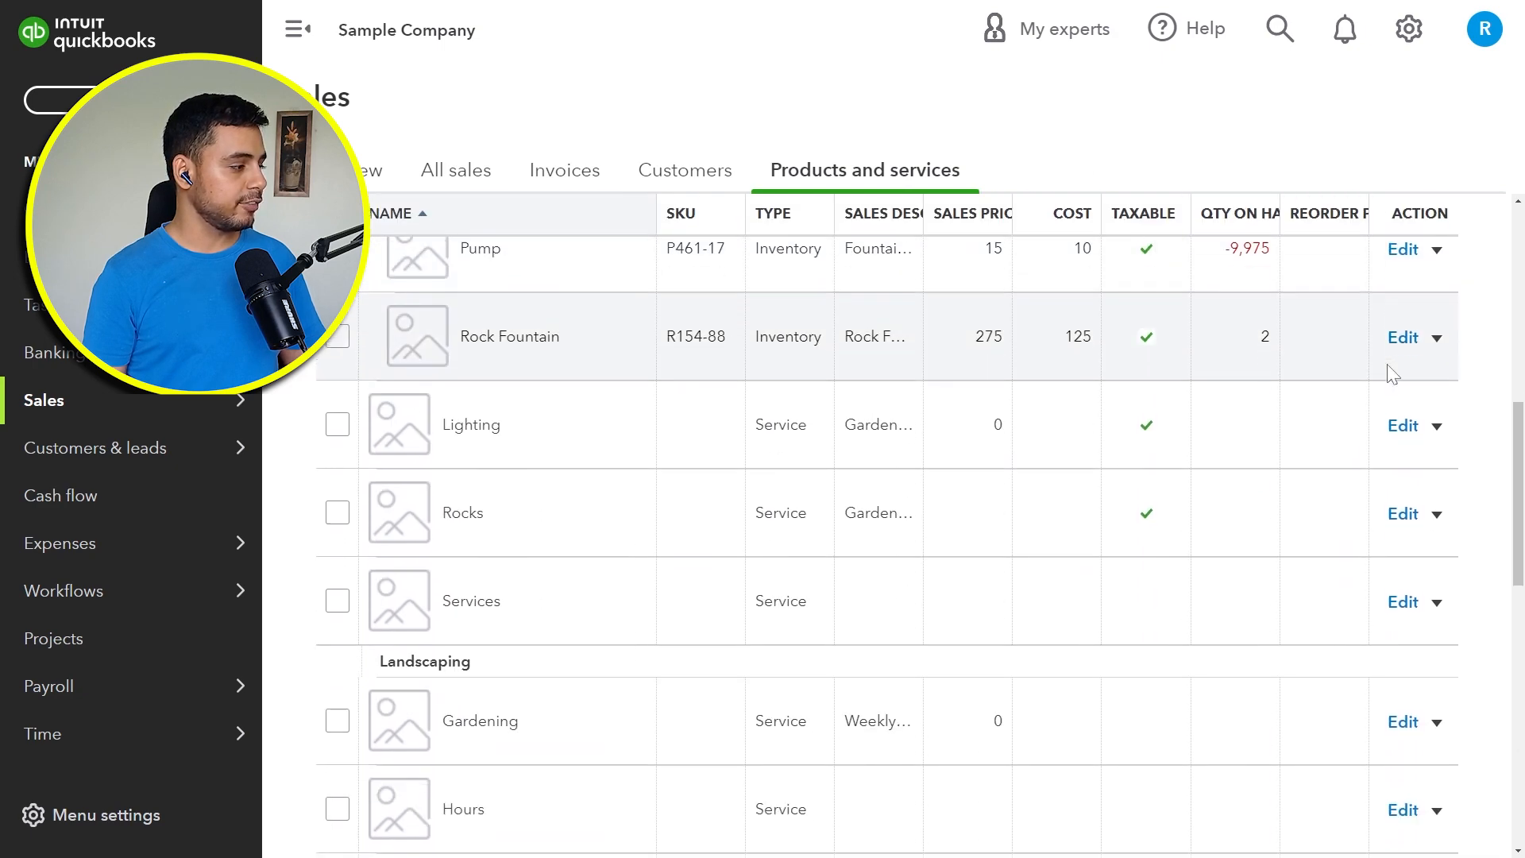
pyautogui.scroll(1, 1390, 365)
pyautogui.click(1403, 321)
pyautogui.scroll(-6, 1414, 333)
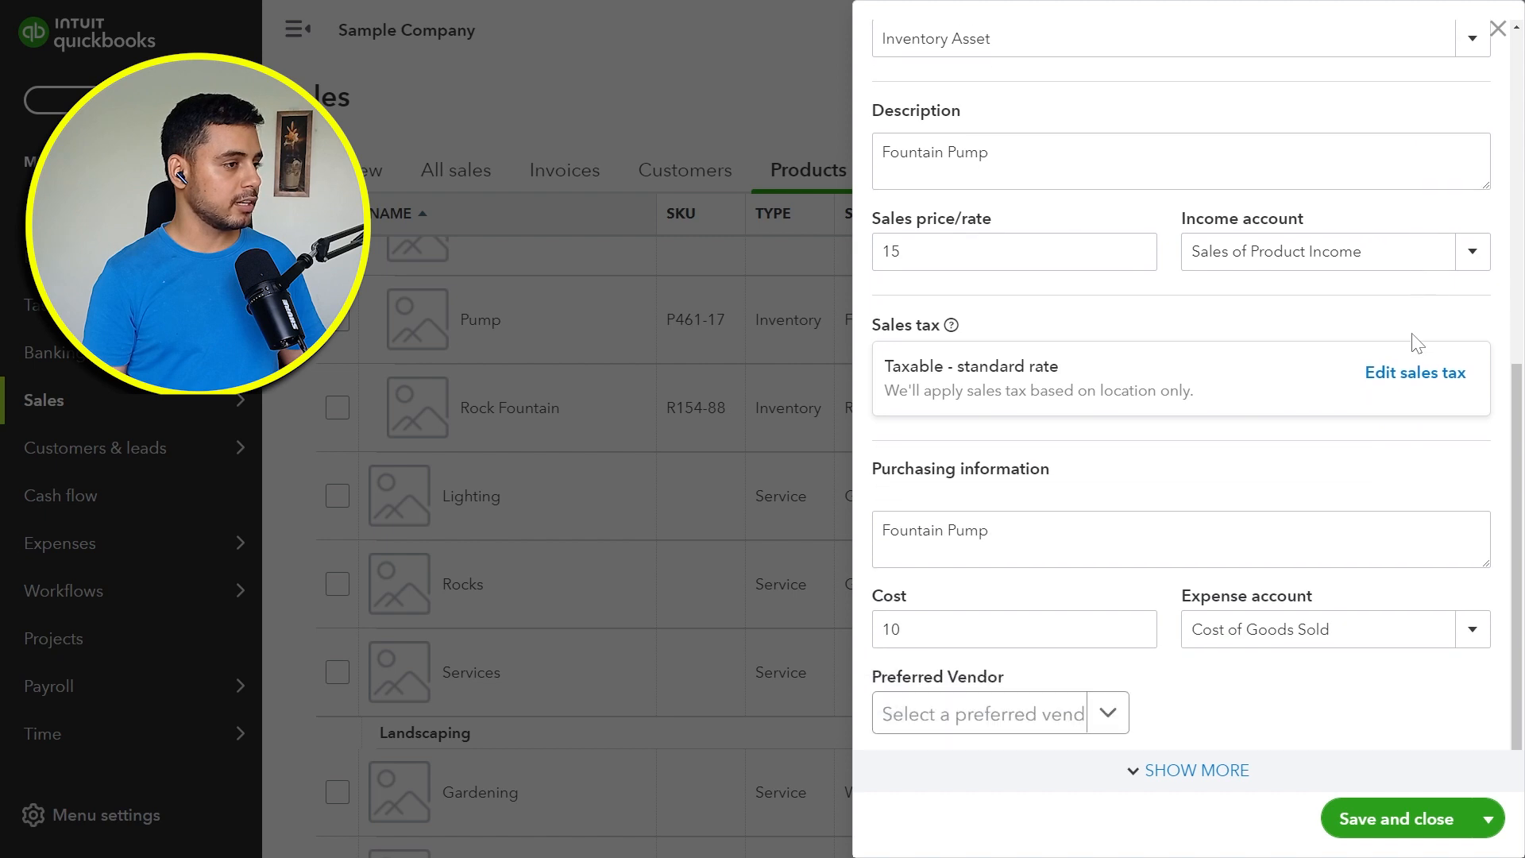
# Step: Change the Pump item's sales tax setting to Nontaxable and save the item
pyautogui.click(1413, 373)
pyautogui.scroll(-6, 1410, 381)
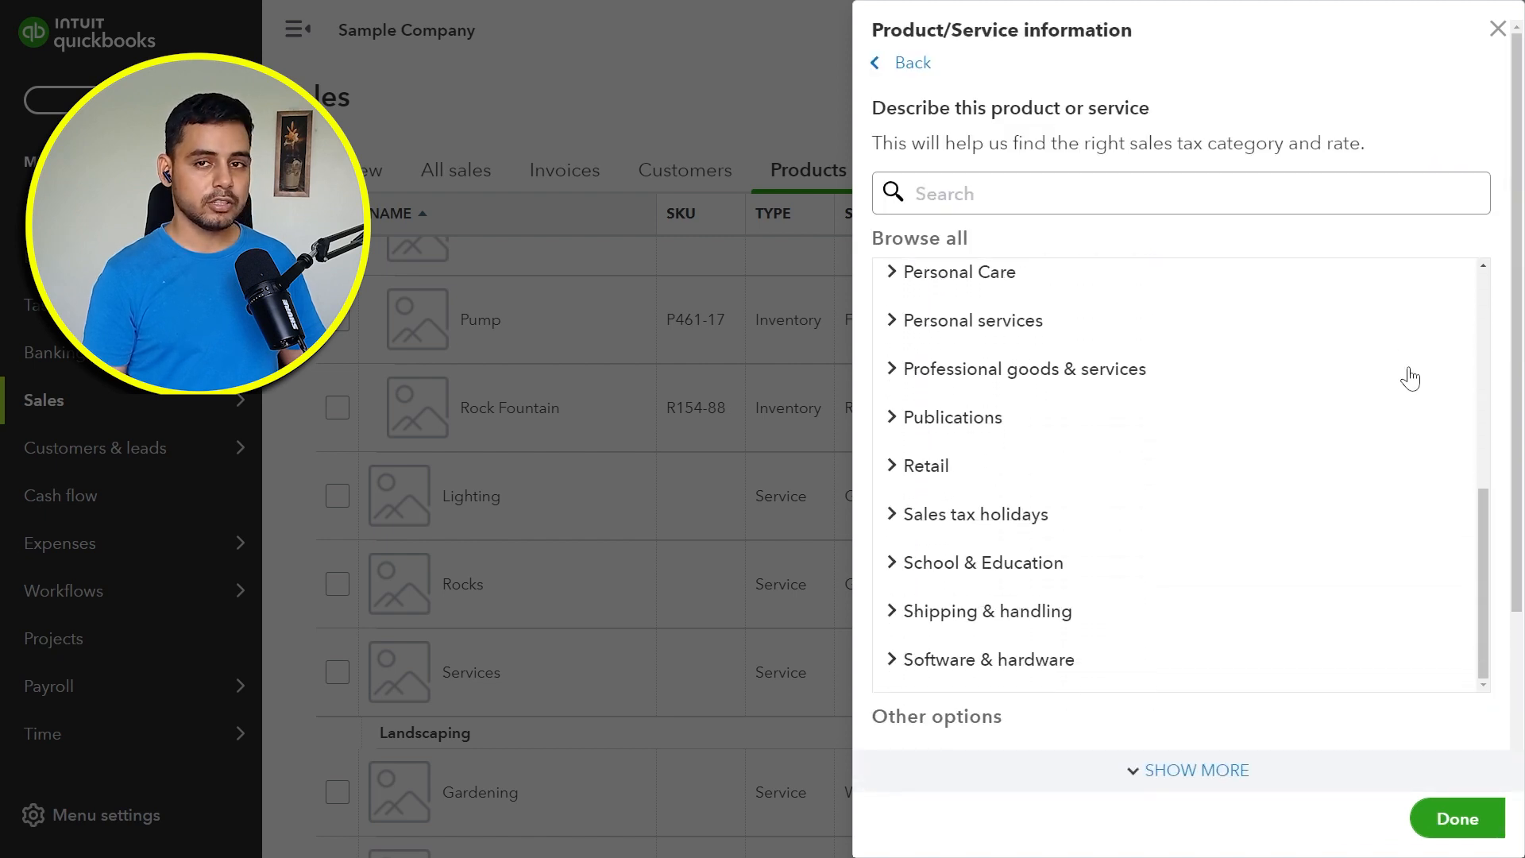
pyautogui.scroll(-1, 1505, 378)
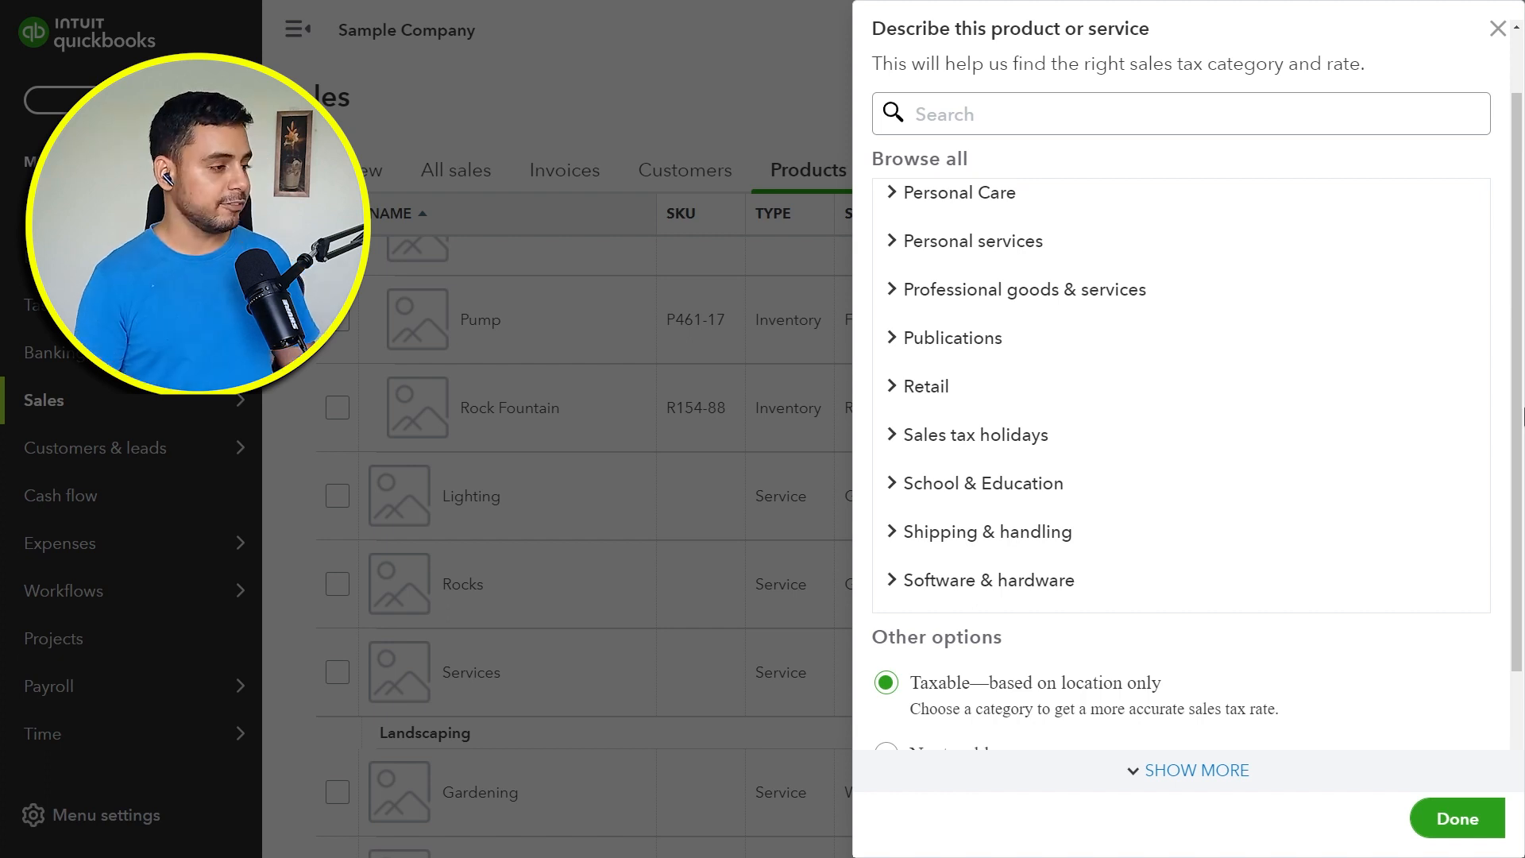
pyautogui.scroll(-3, 1366, 467)
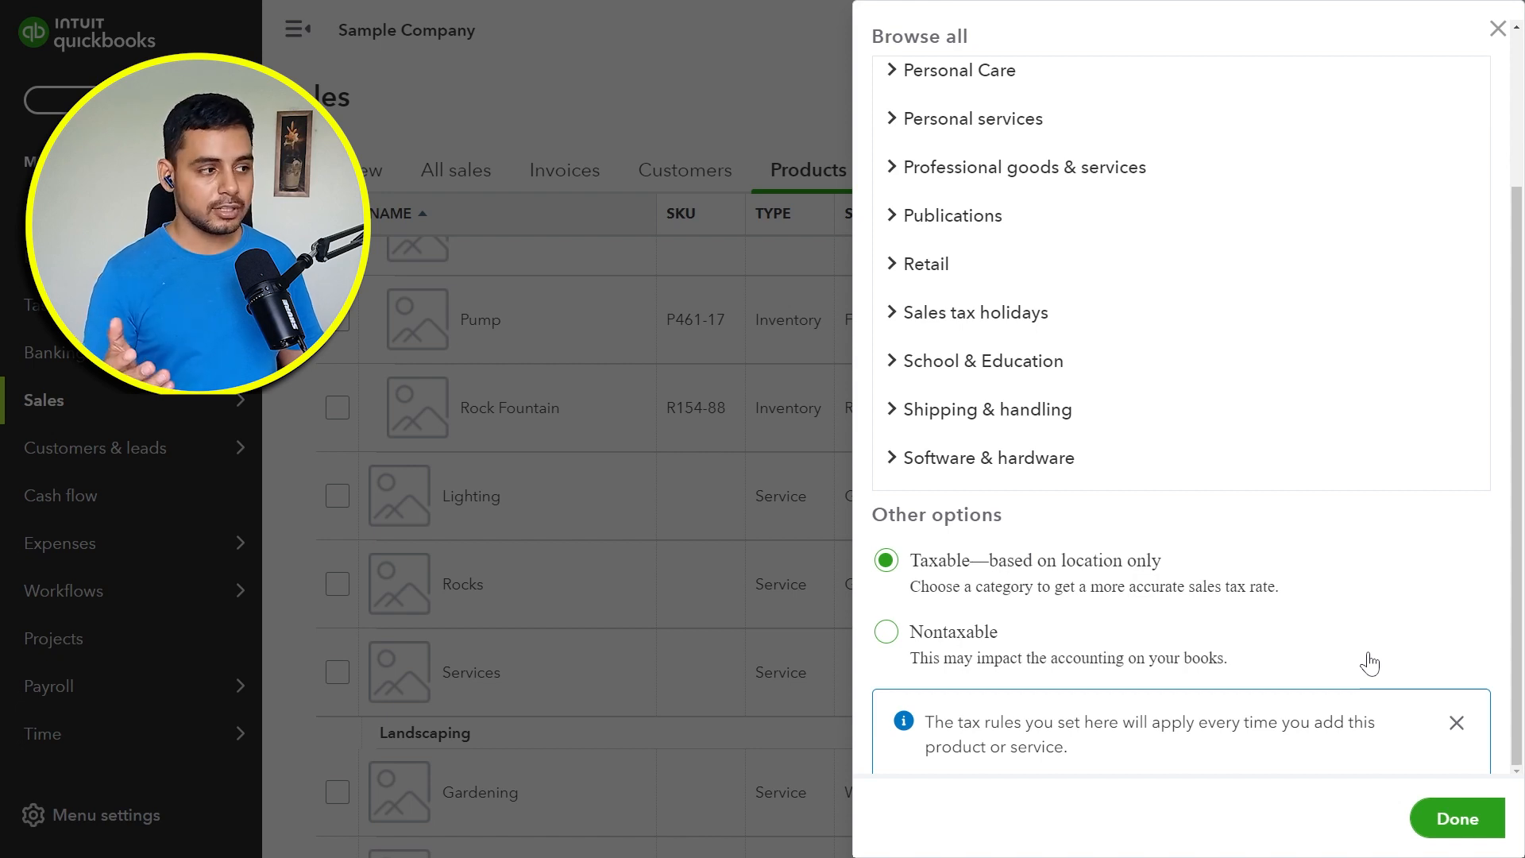
pyautogui.click(958, 636)
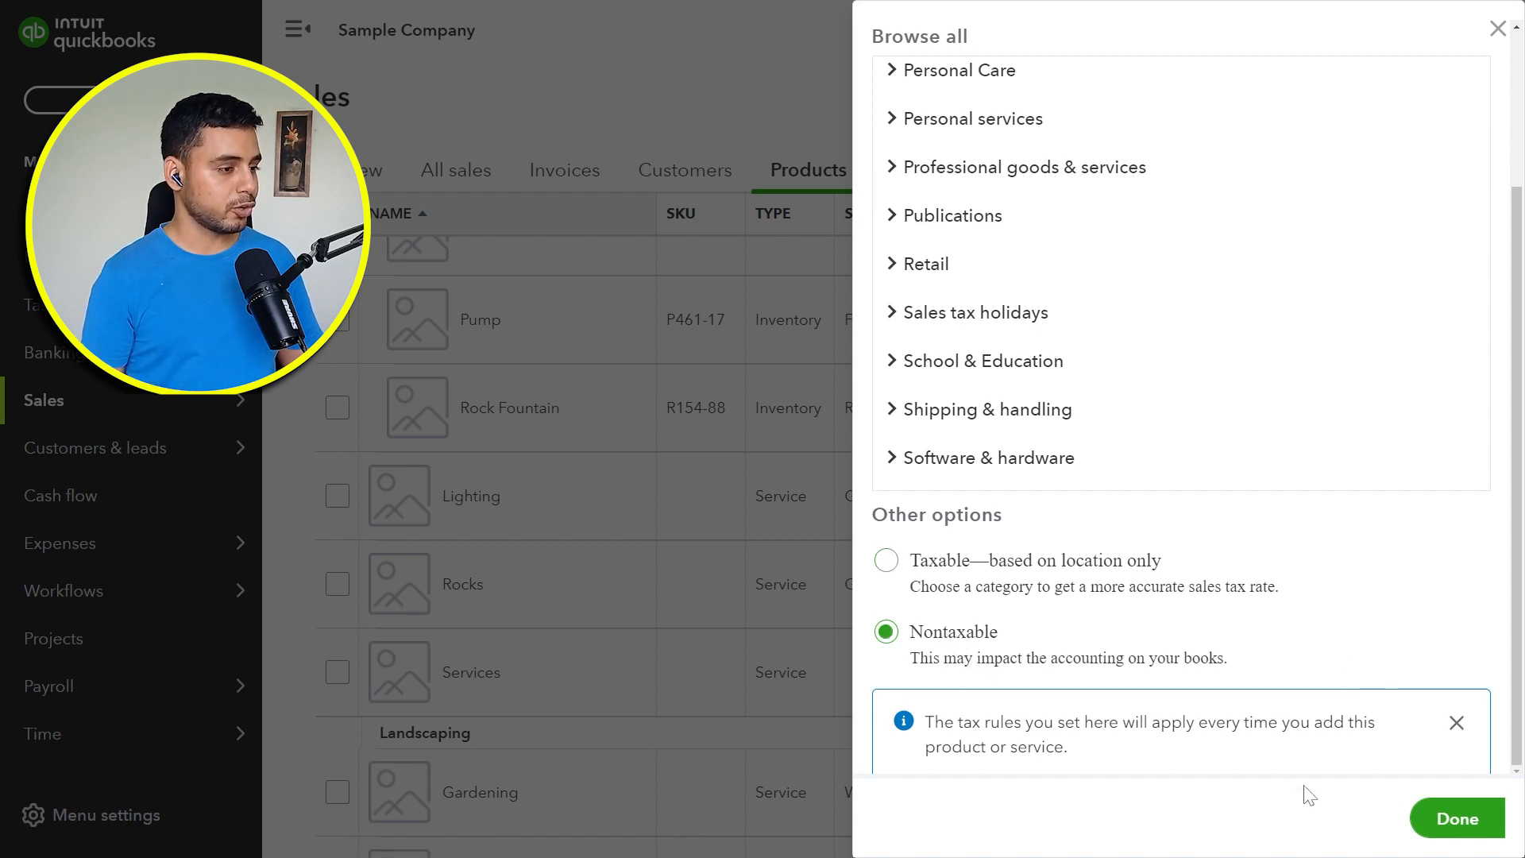
pyautogui.click(1456, 819)
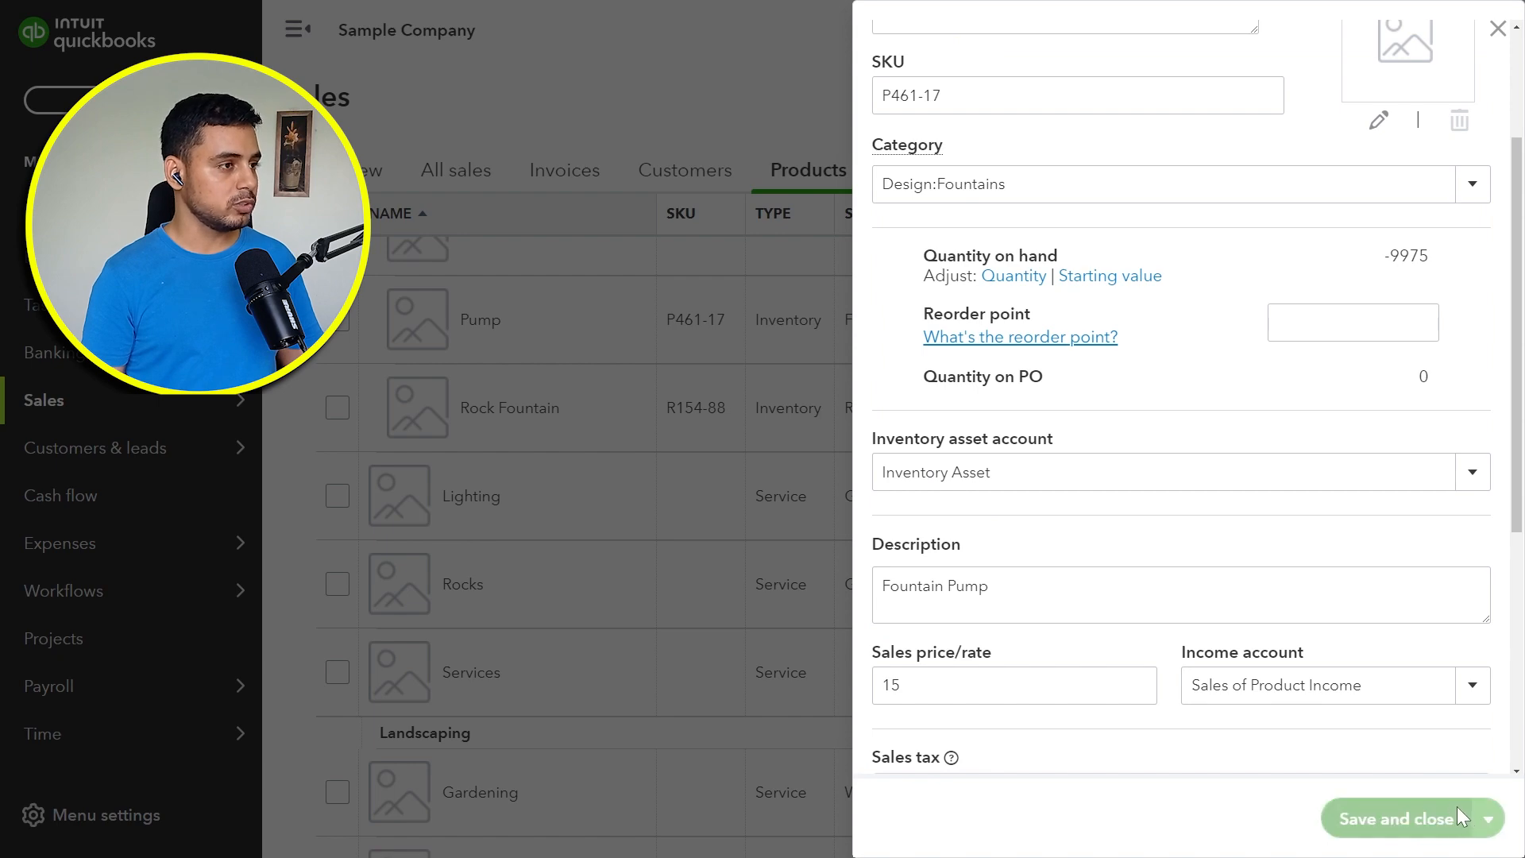
pyautogui.click(1457, 807)
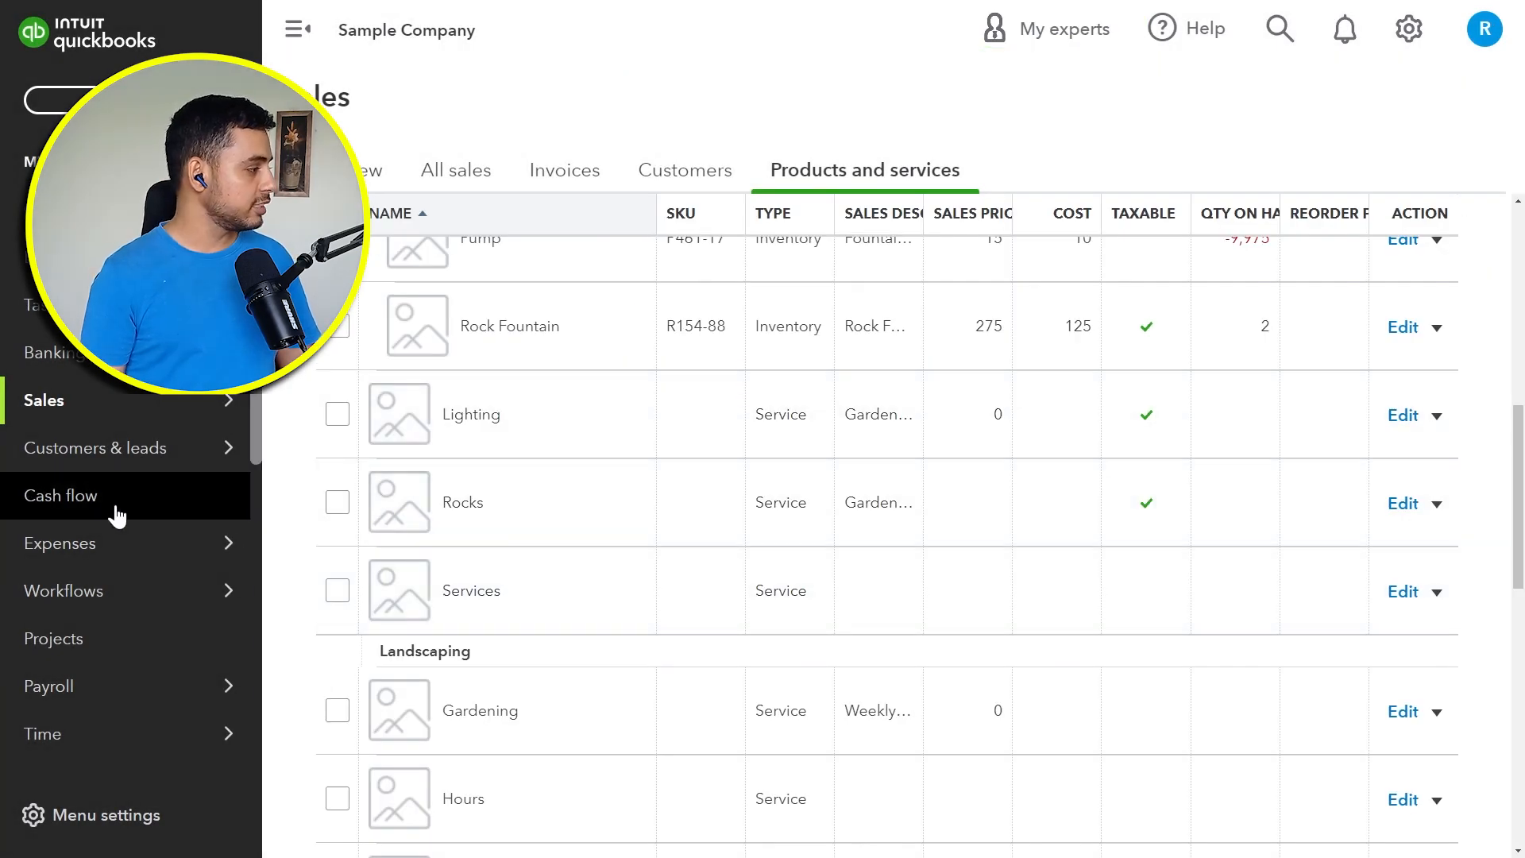
# Step: Return to the sales tax center and reopen the Nontaxable Transaction Review report to examine its transactions
pyautogui.scroll(-4, 119, 572)
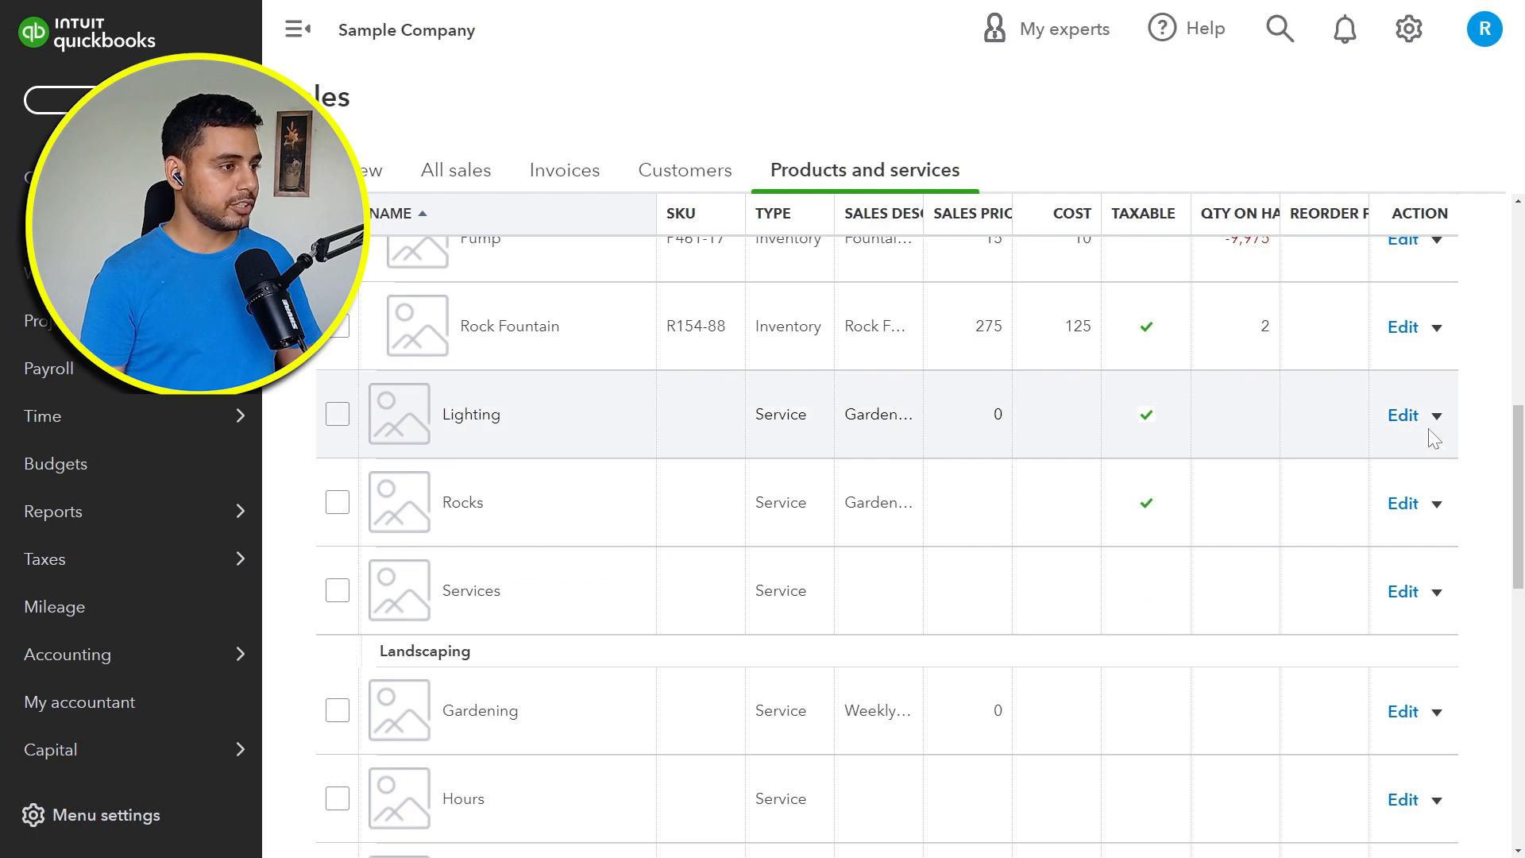
pyautogui.click(228, 557)
pyautogui.click(1393, 478)
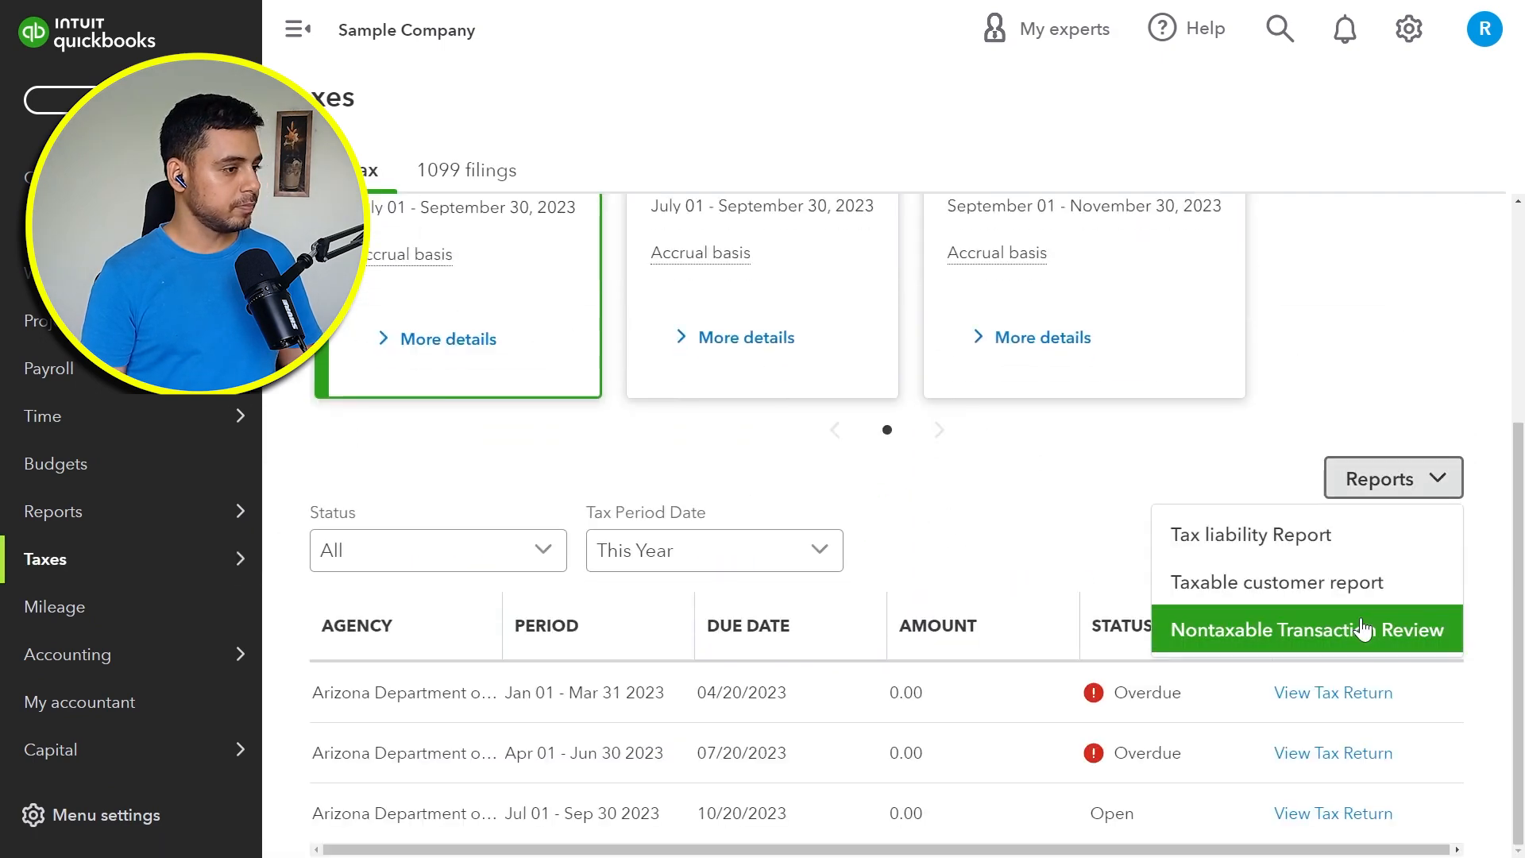
pyautogui.click(1363, 629)
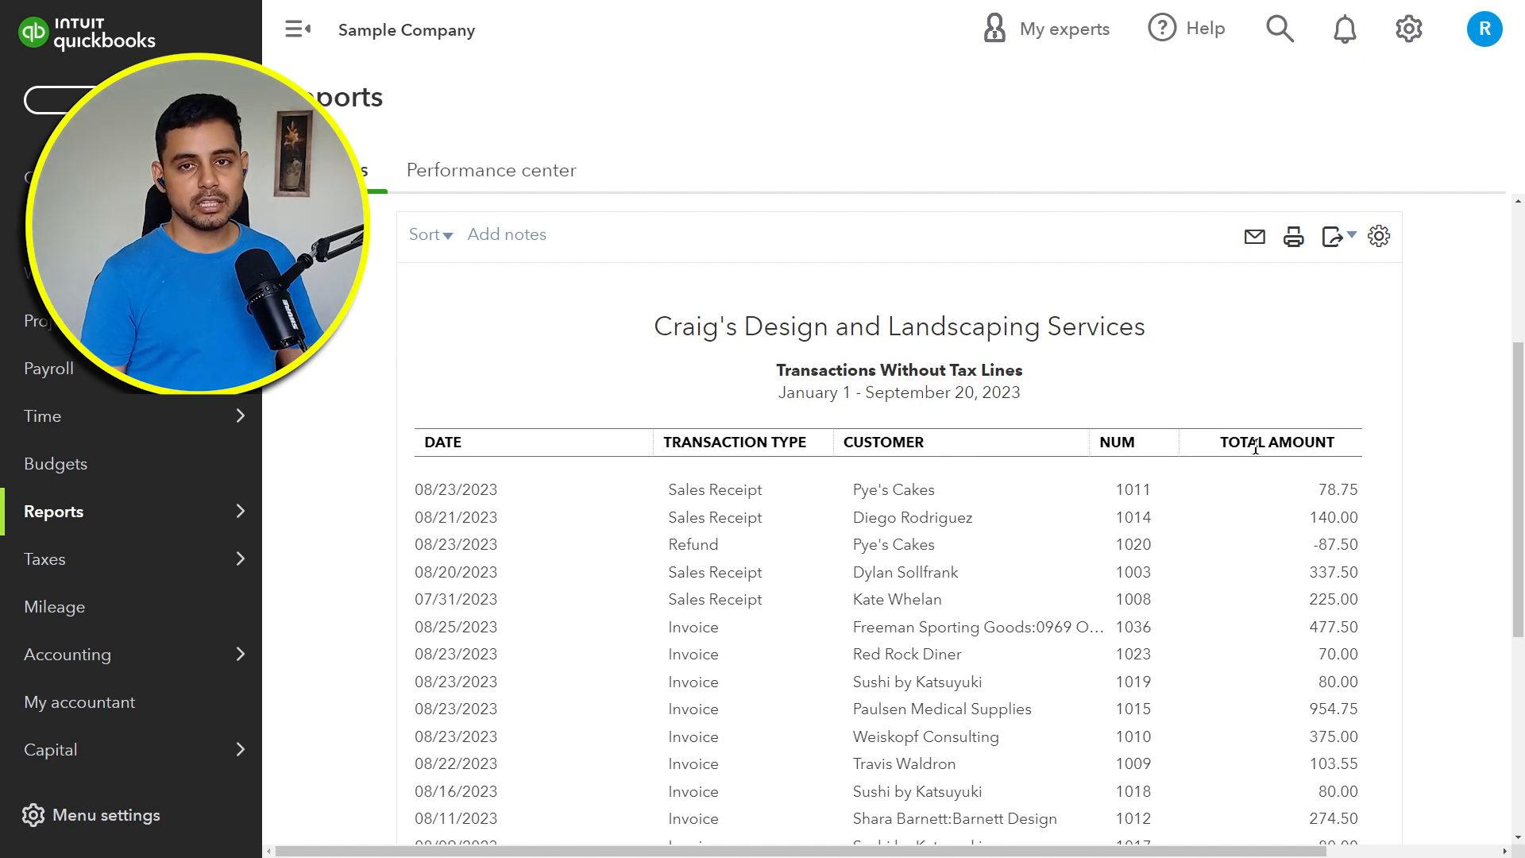
pyautogui.scroll(-8, 1255, 449)
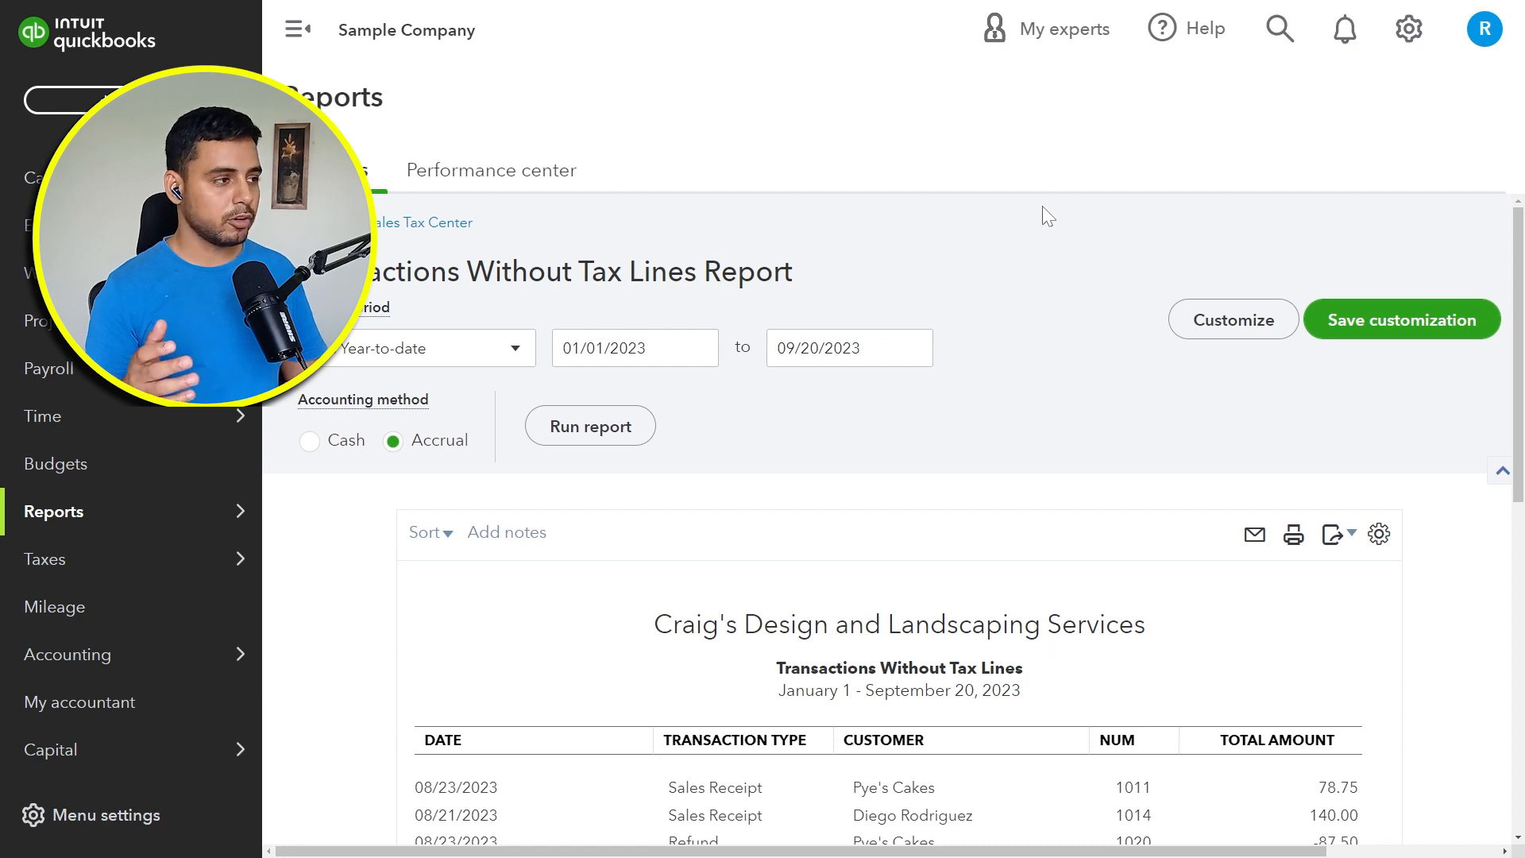
# Step: Go back to the sales tax center, select the California tax agency, and open its tax return for Apr 01 - Jun 30 2023
pyautogui.click(391, 227)
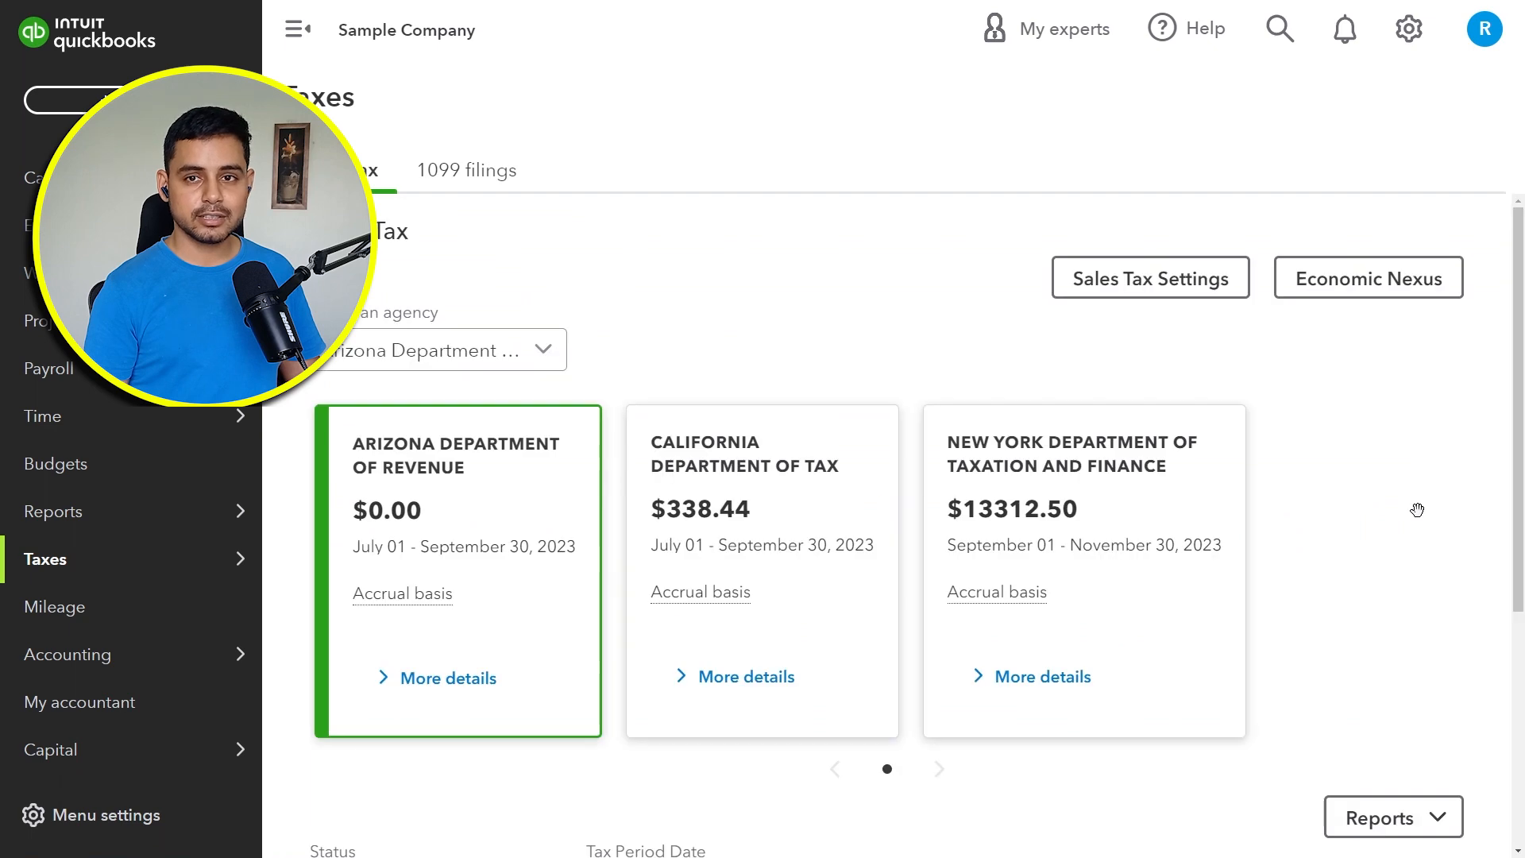
pyautogui.scroll(-4, 1422, 523)
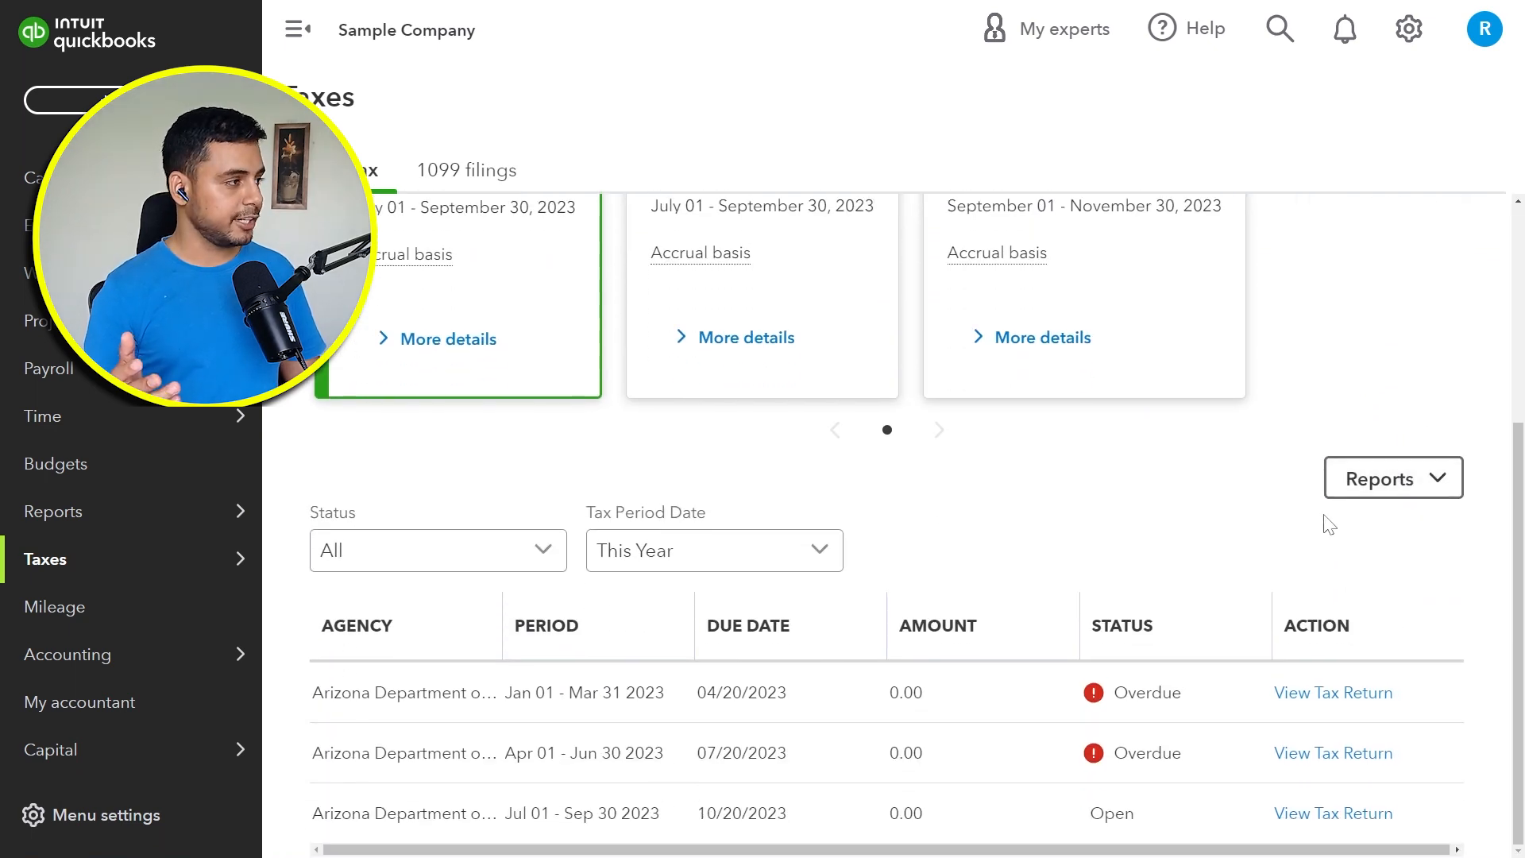
pyautogui.scroll(4, 1004, 594)
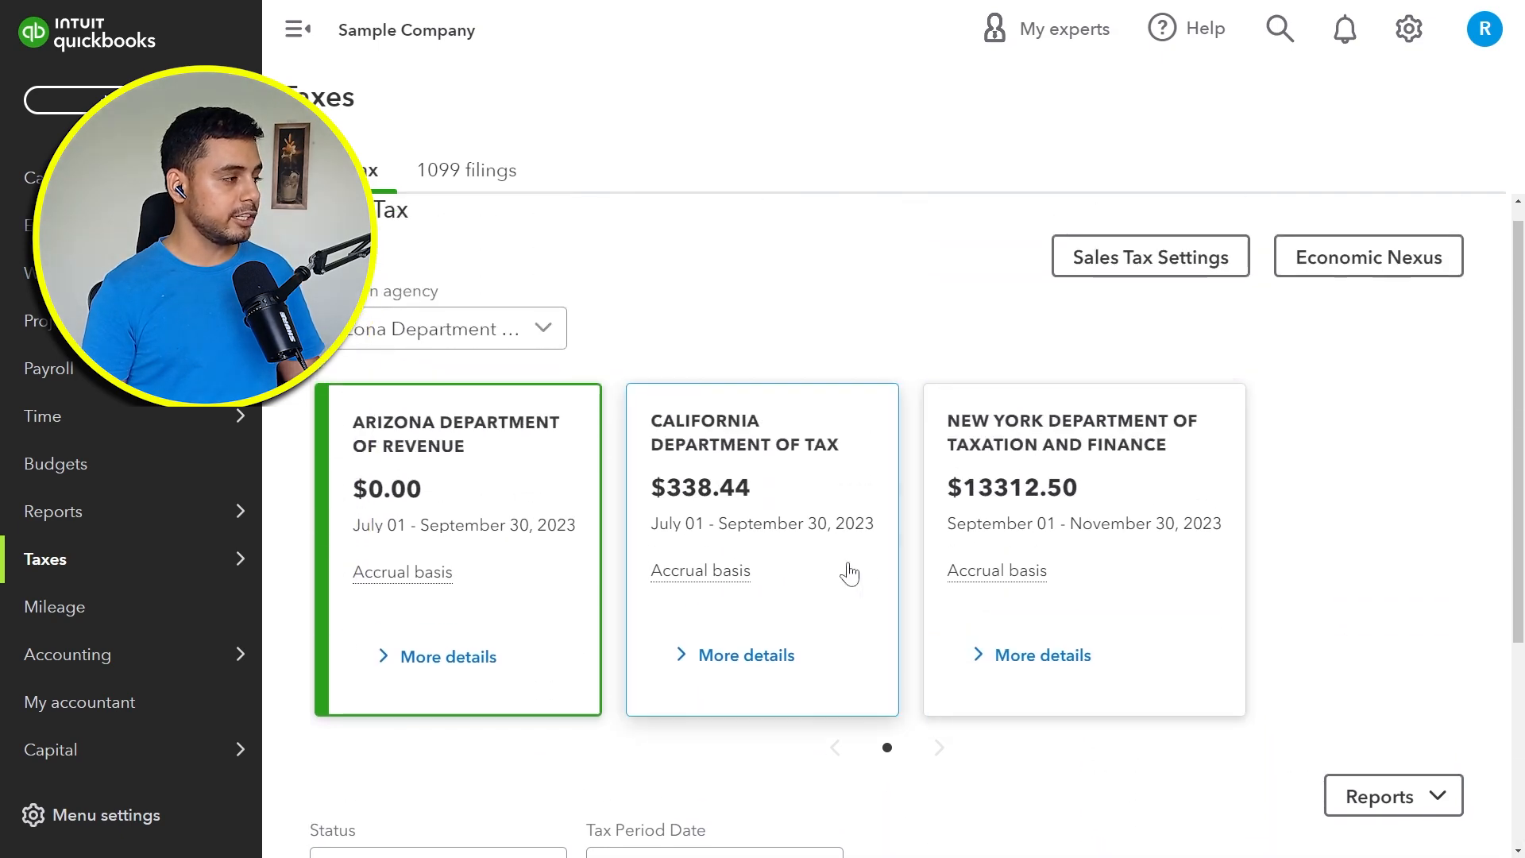
pyautogui.click(852, 578)
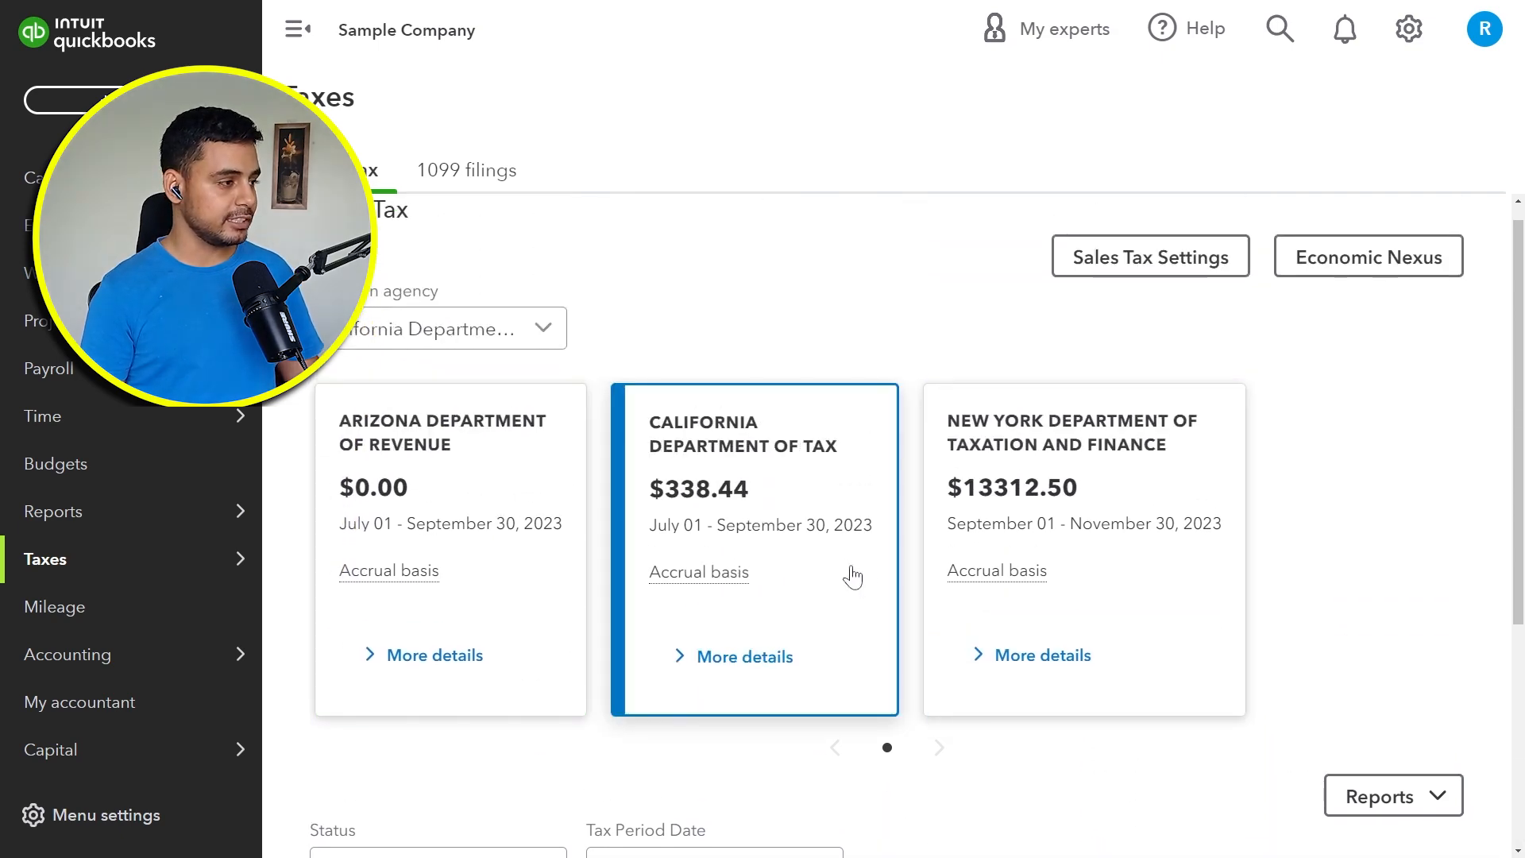
pyautogui.scroll(-4, 851, 572)
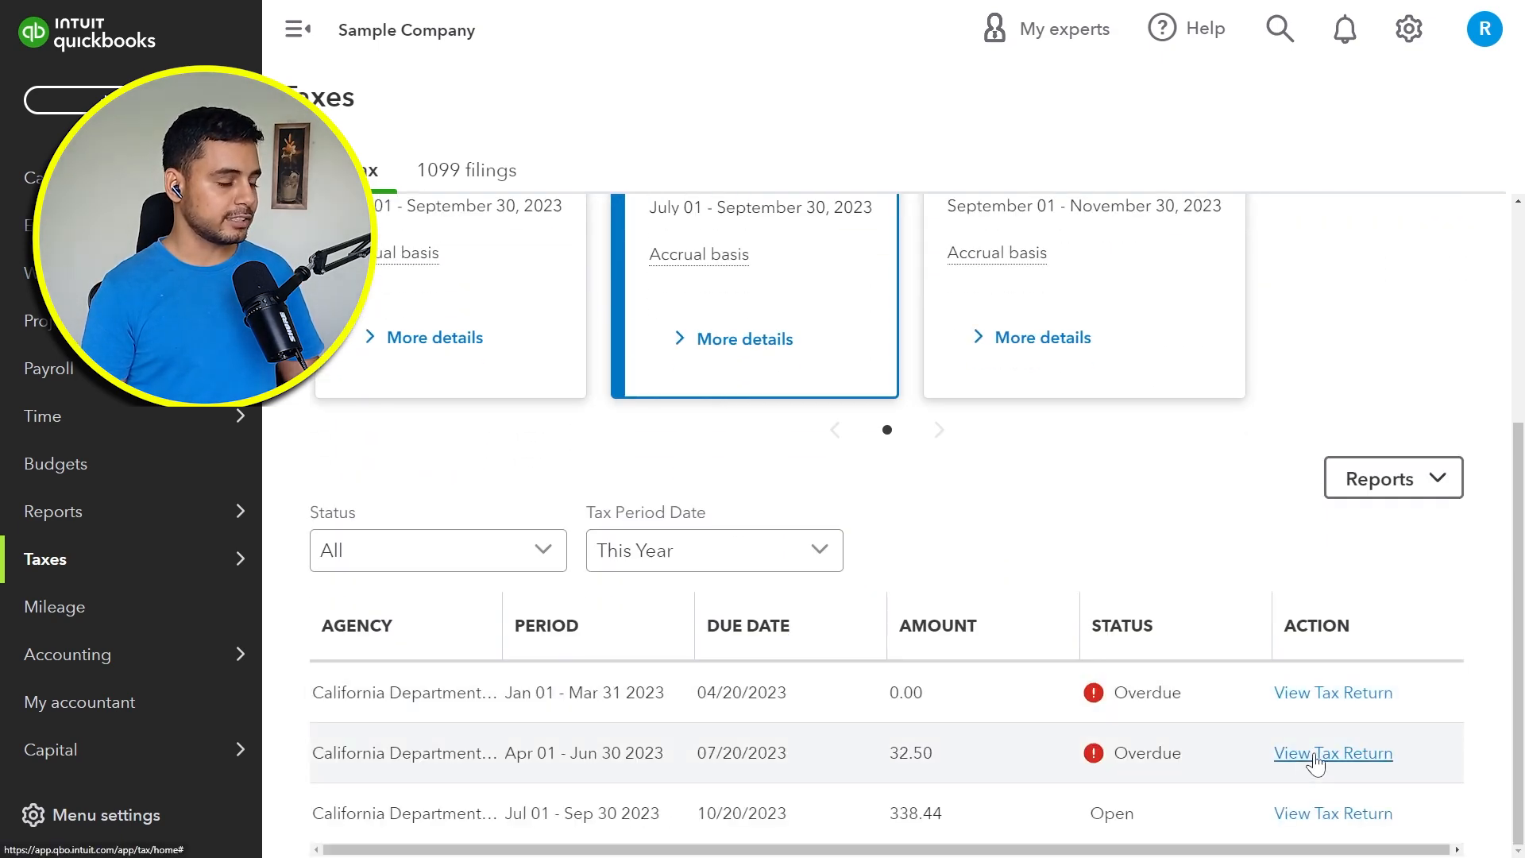
pyautogui.click(1314, 759)
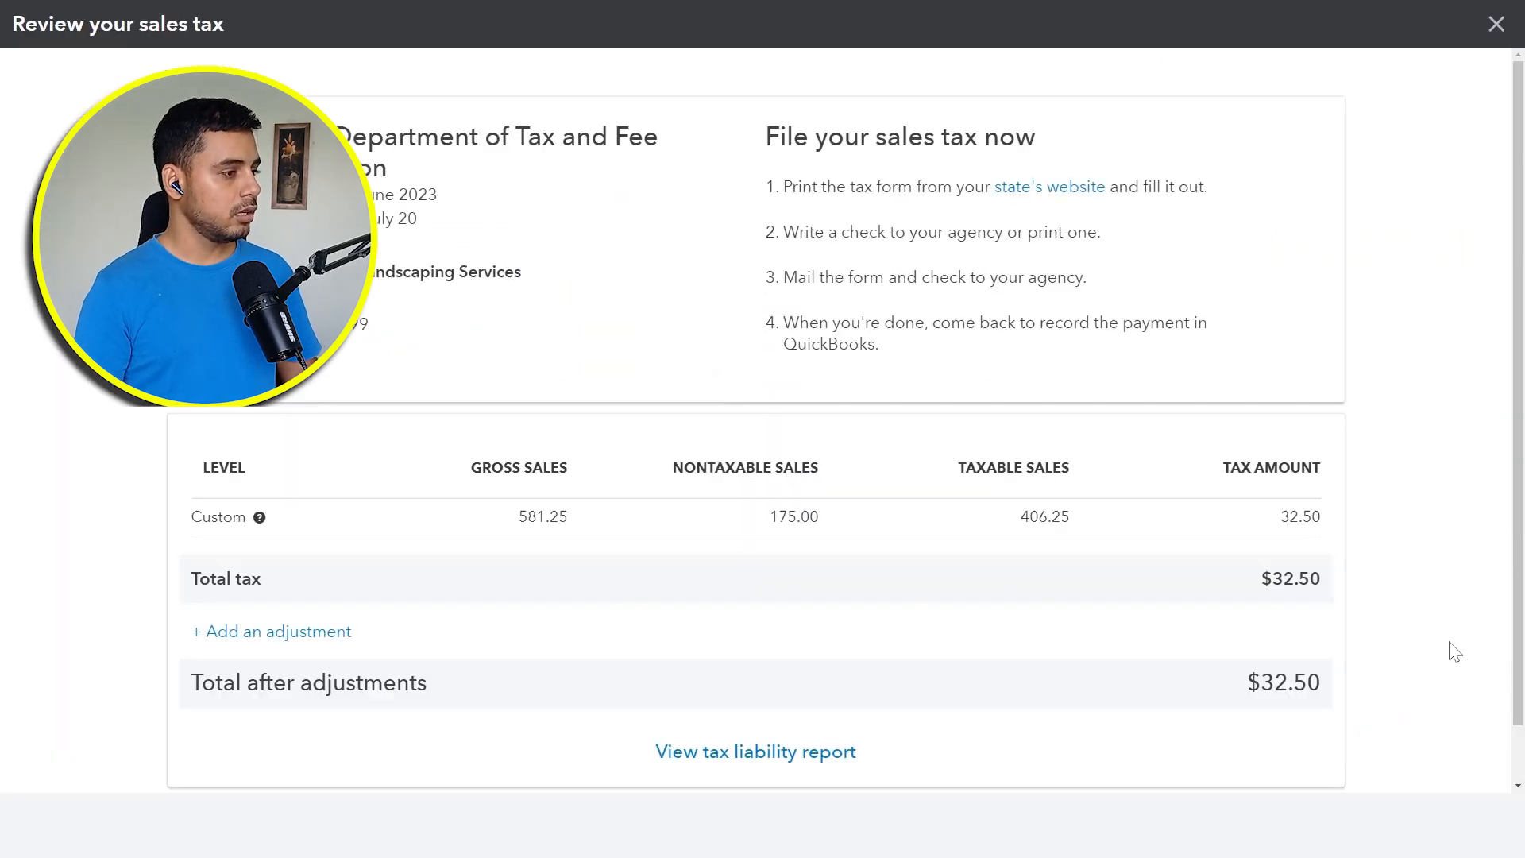
# Step: Start an adjustment on the tax return with Credit / Discount as the reason and look through the available accounts
pyautogui.click(331, 634)
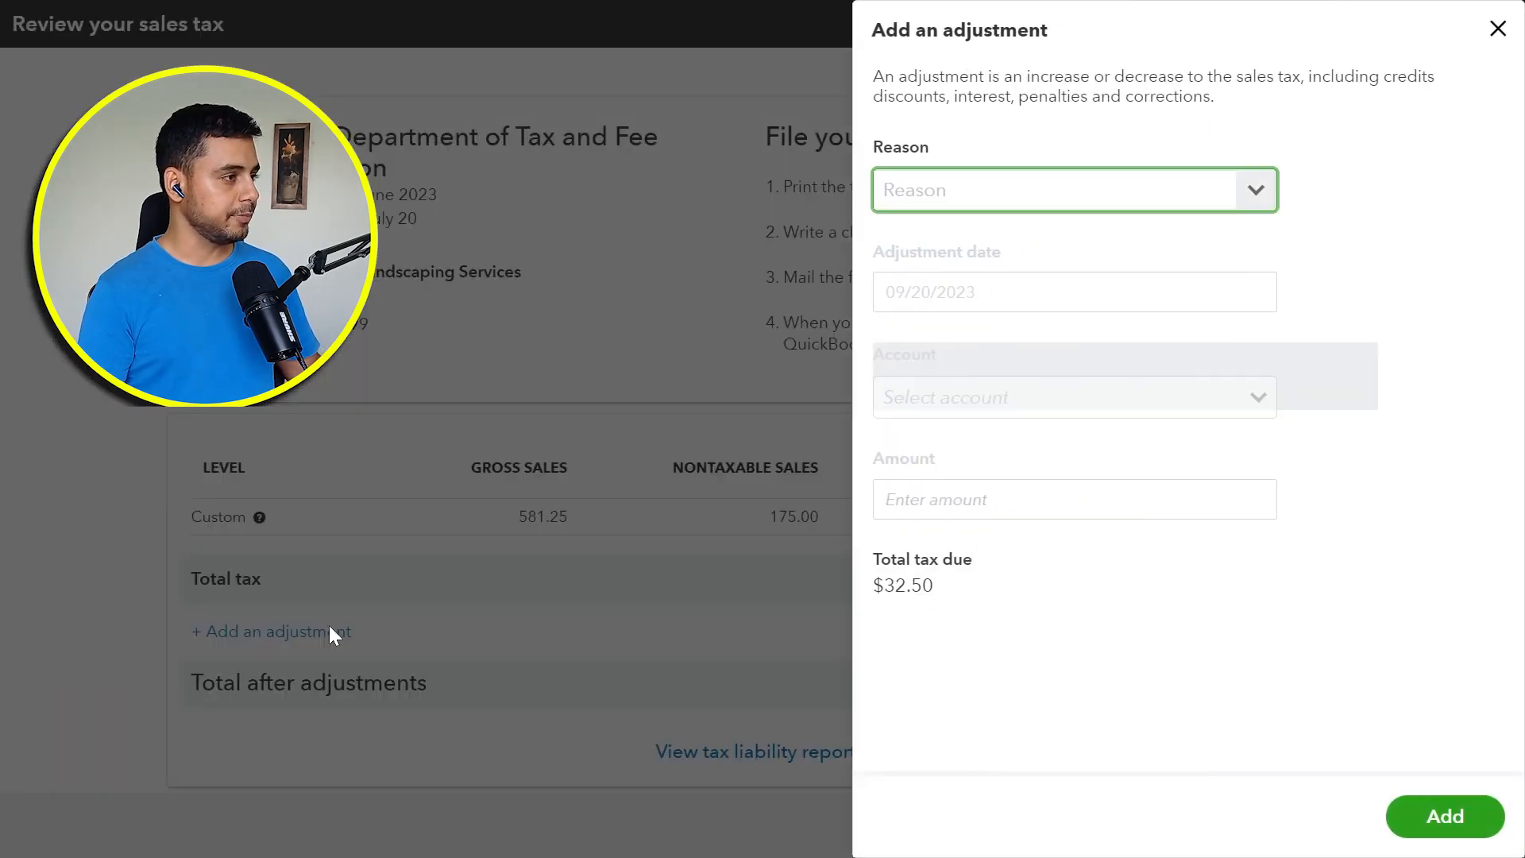
pyautogui.click(1256, 191)
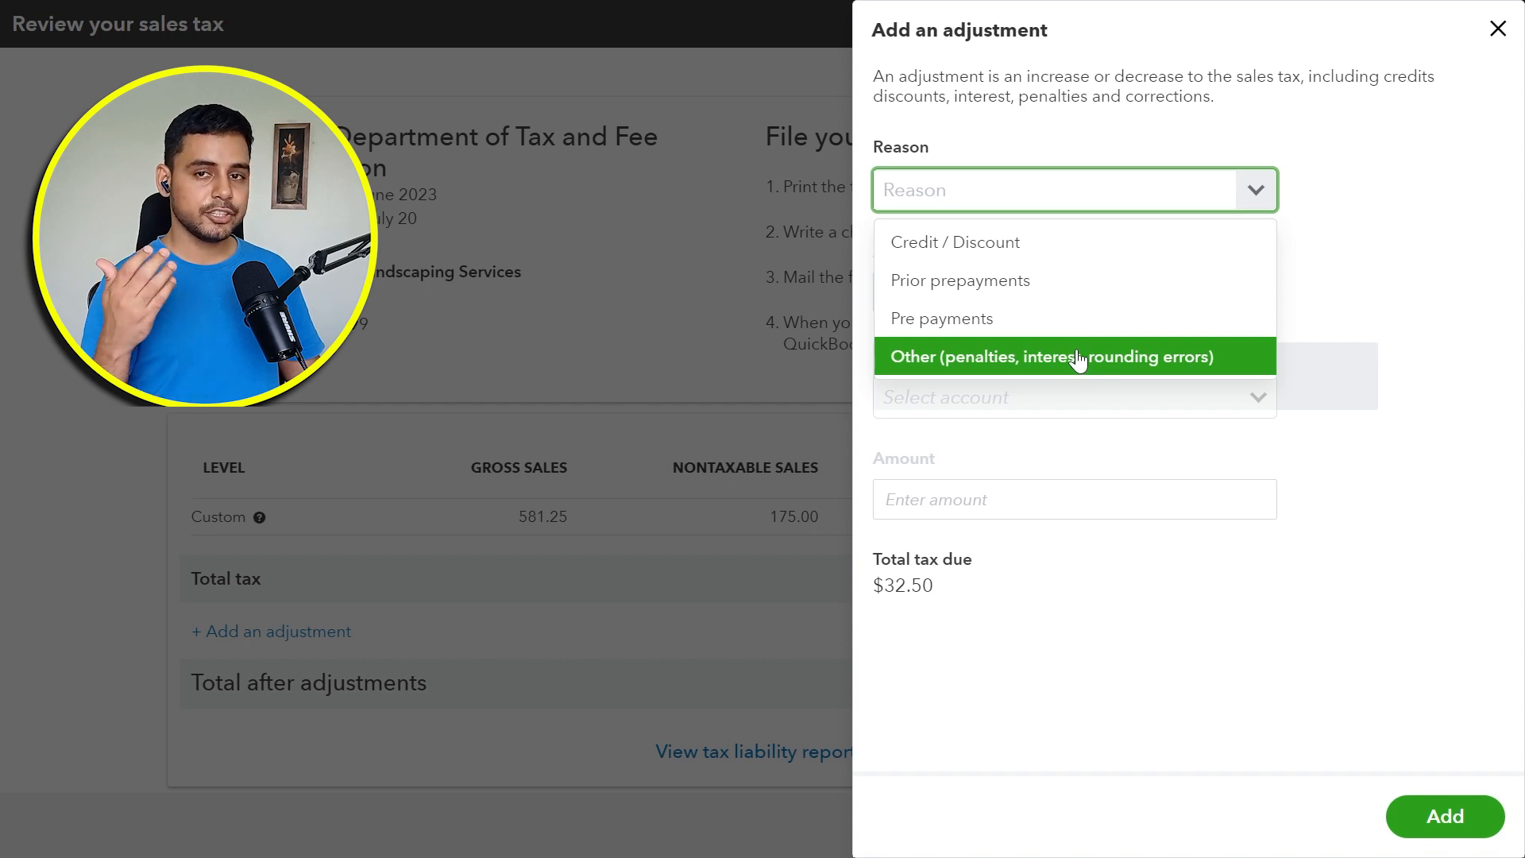
pyautogui.click(1079, 261)
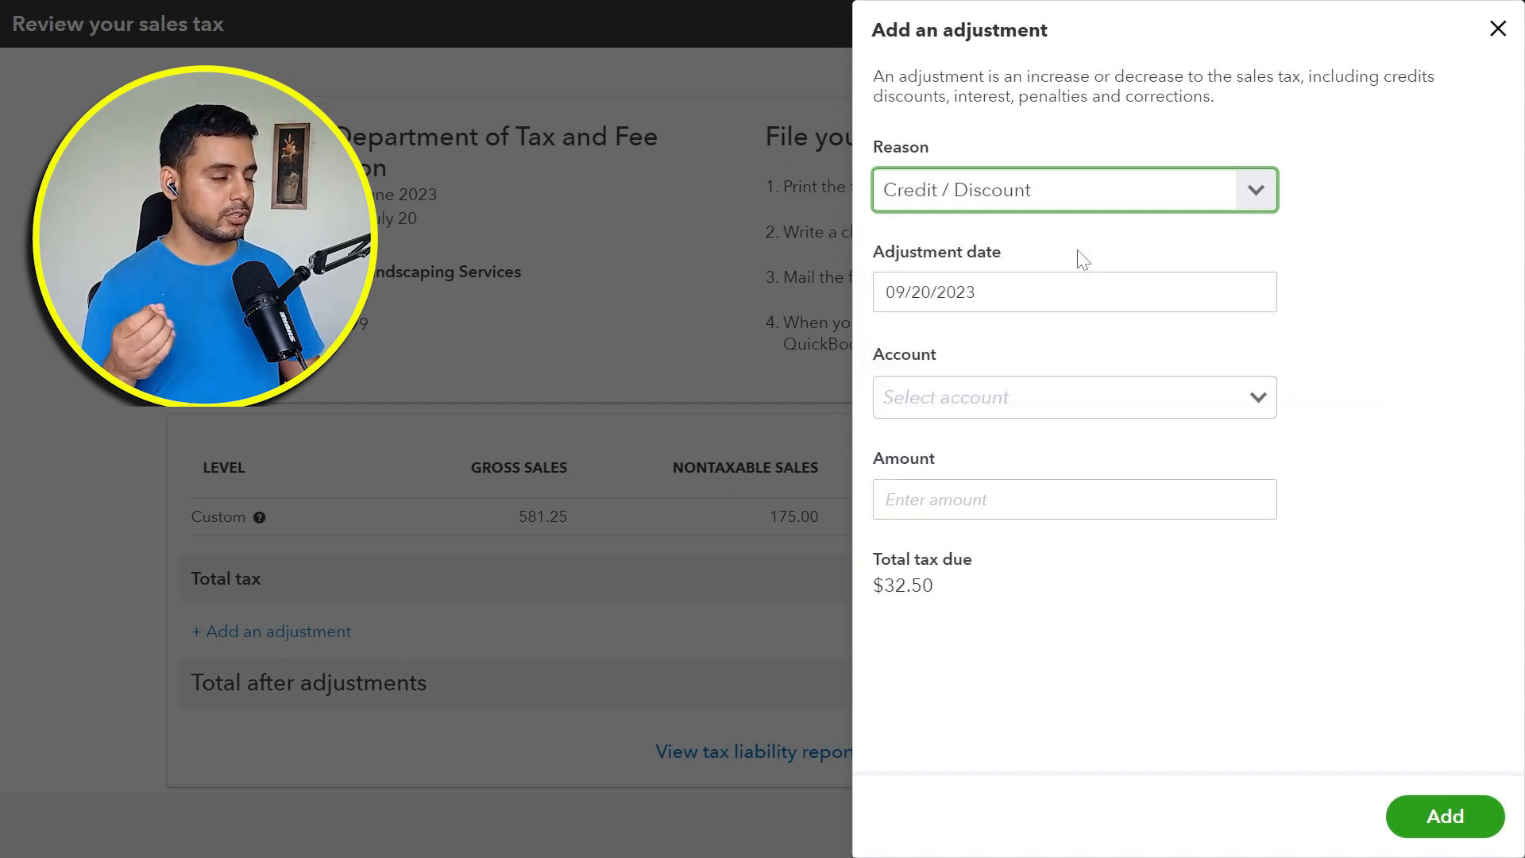
pyautogui.click(1259, 410)
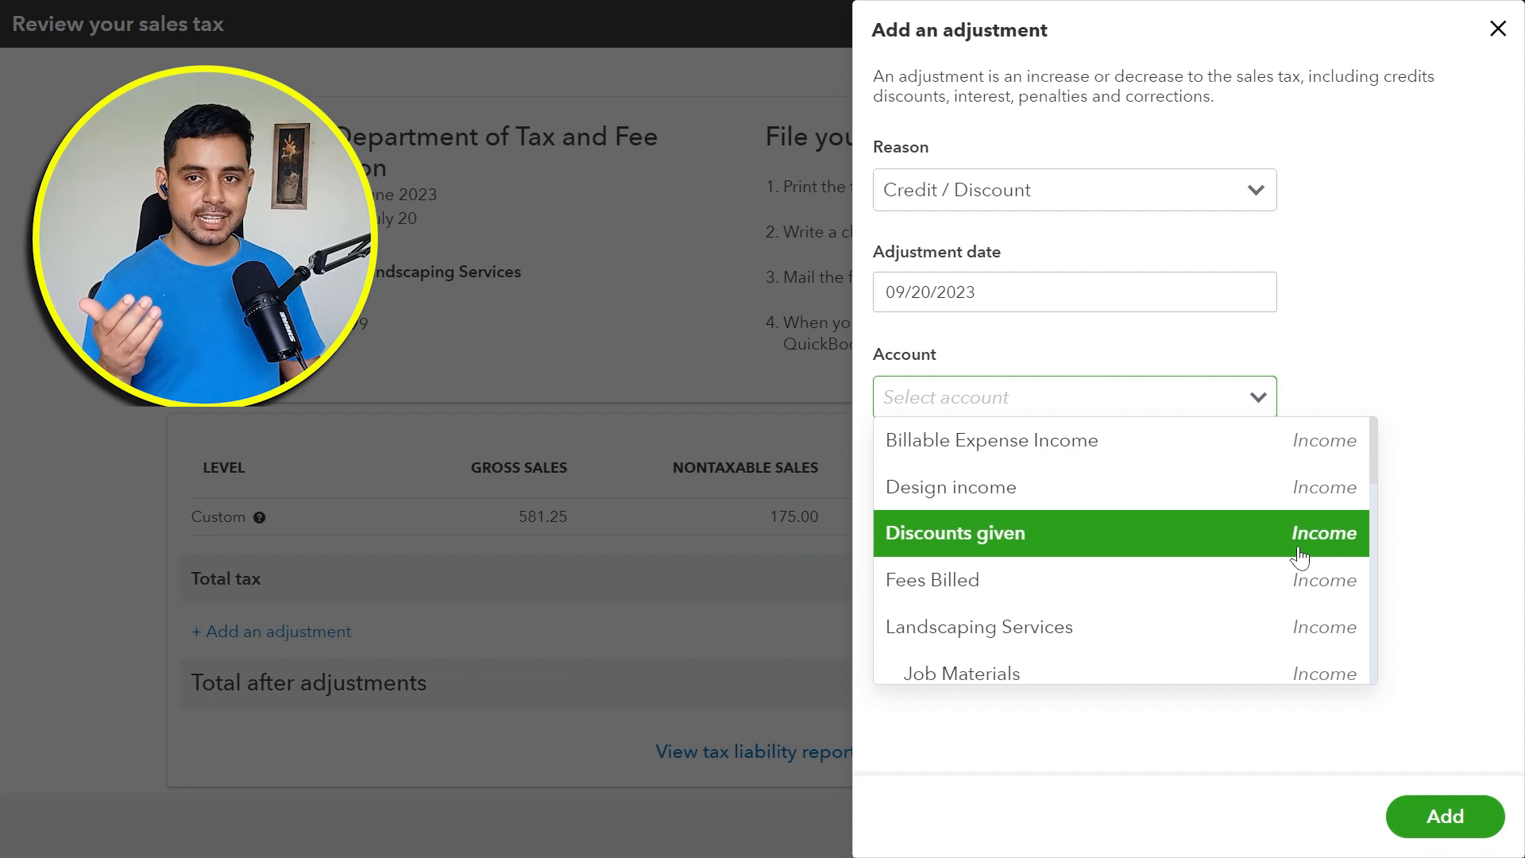
# Step: Change the adjustment reason to Pre payments and choose Miscellaneous as its account
pyautogui.click(1256, 192)
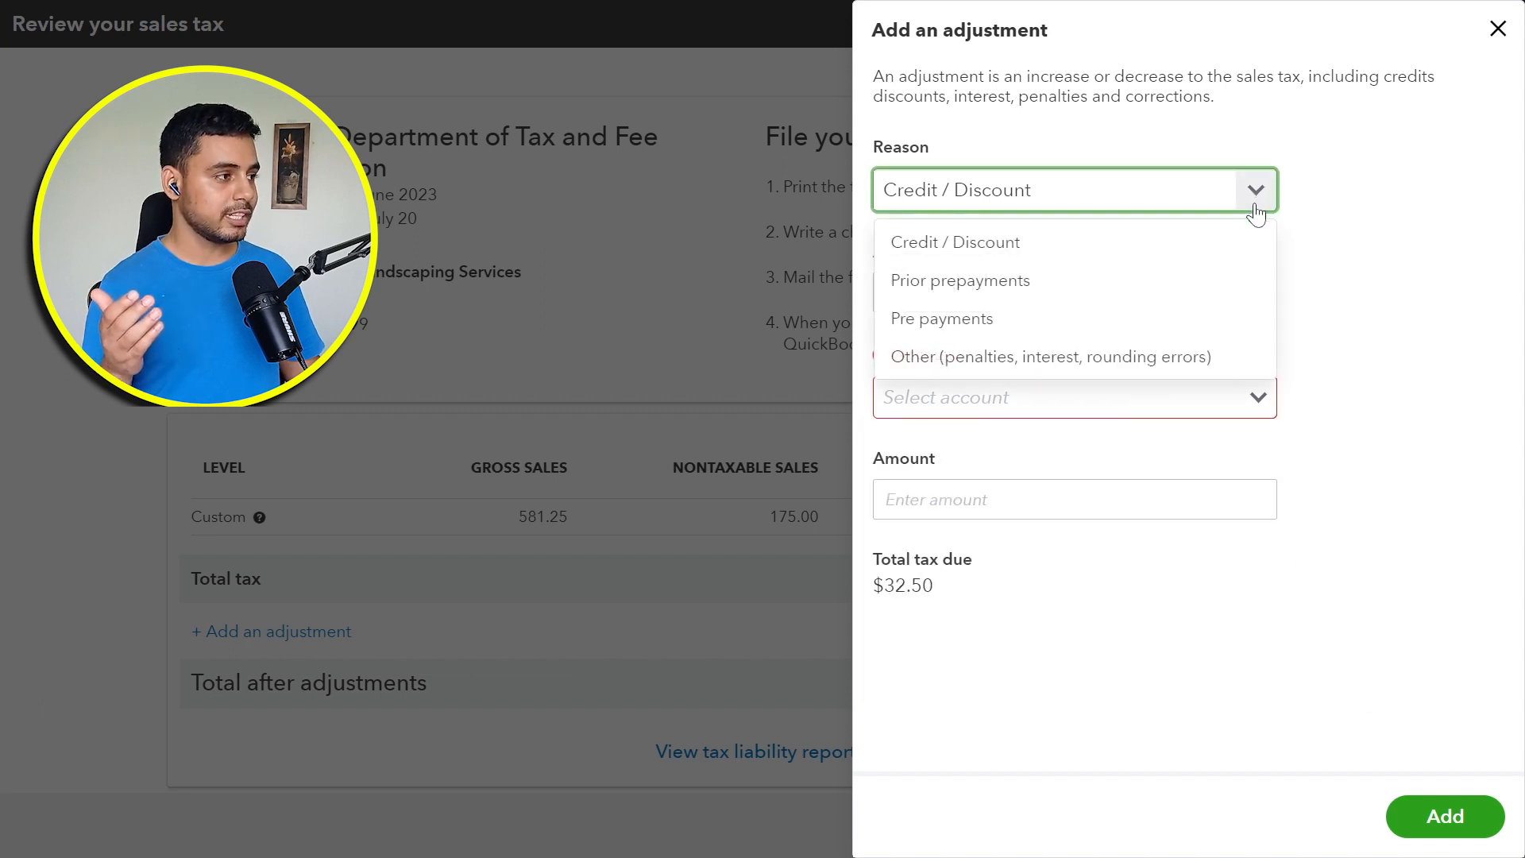
pyautogui.click(1198, 324)
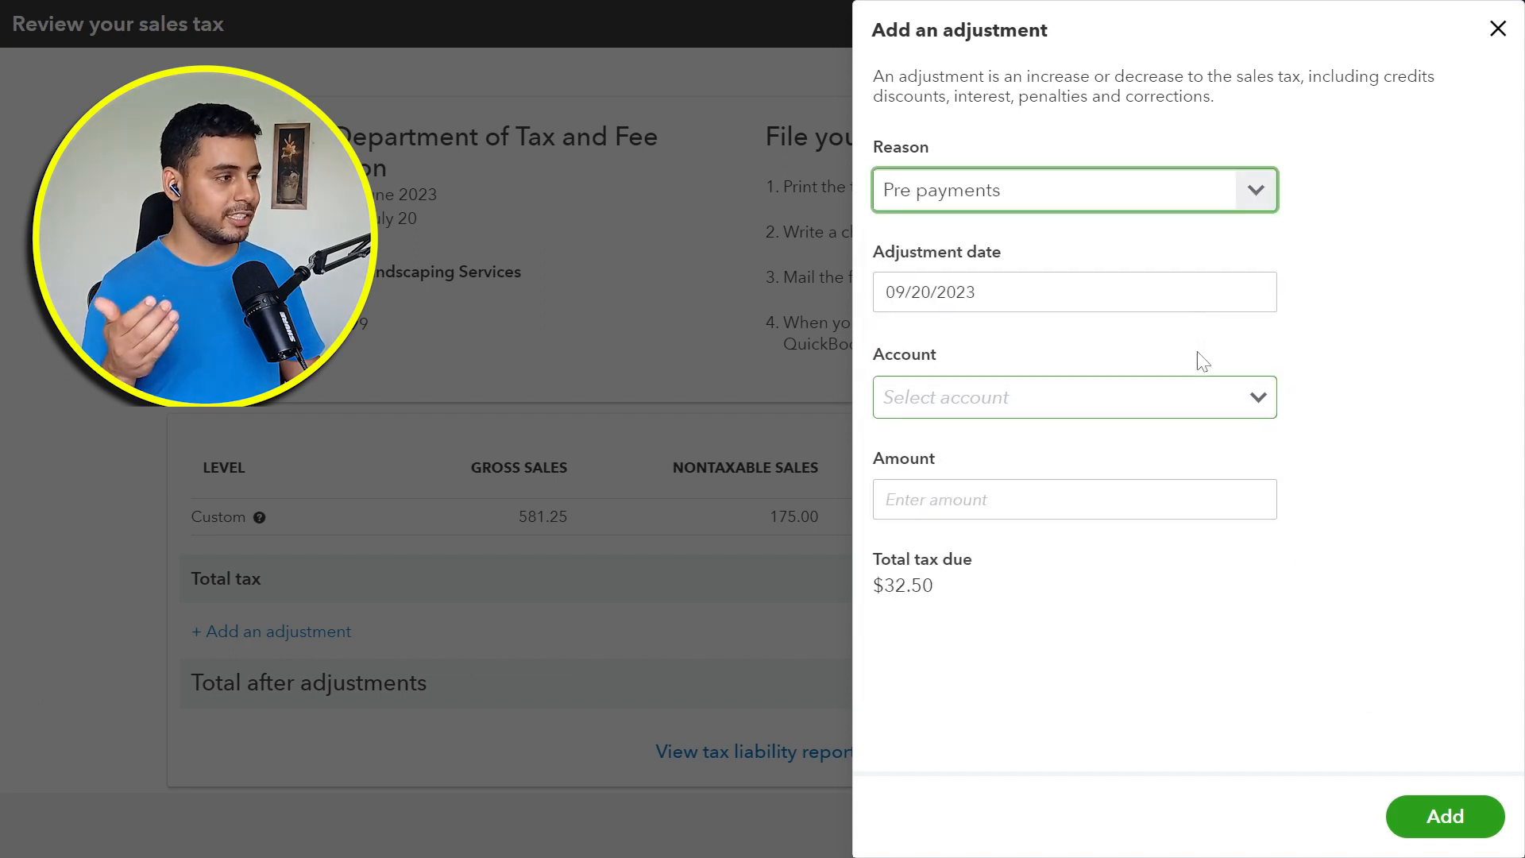
pyautogui.click(1263, 399)
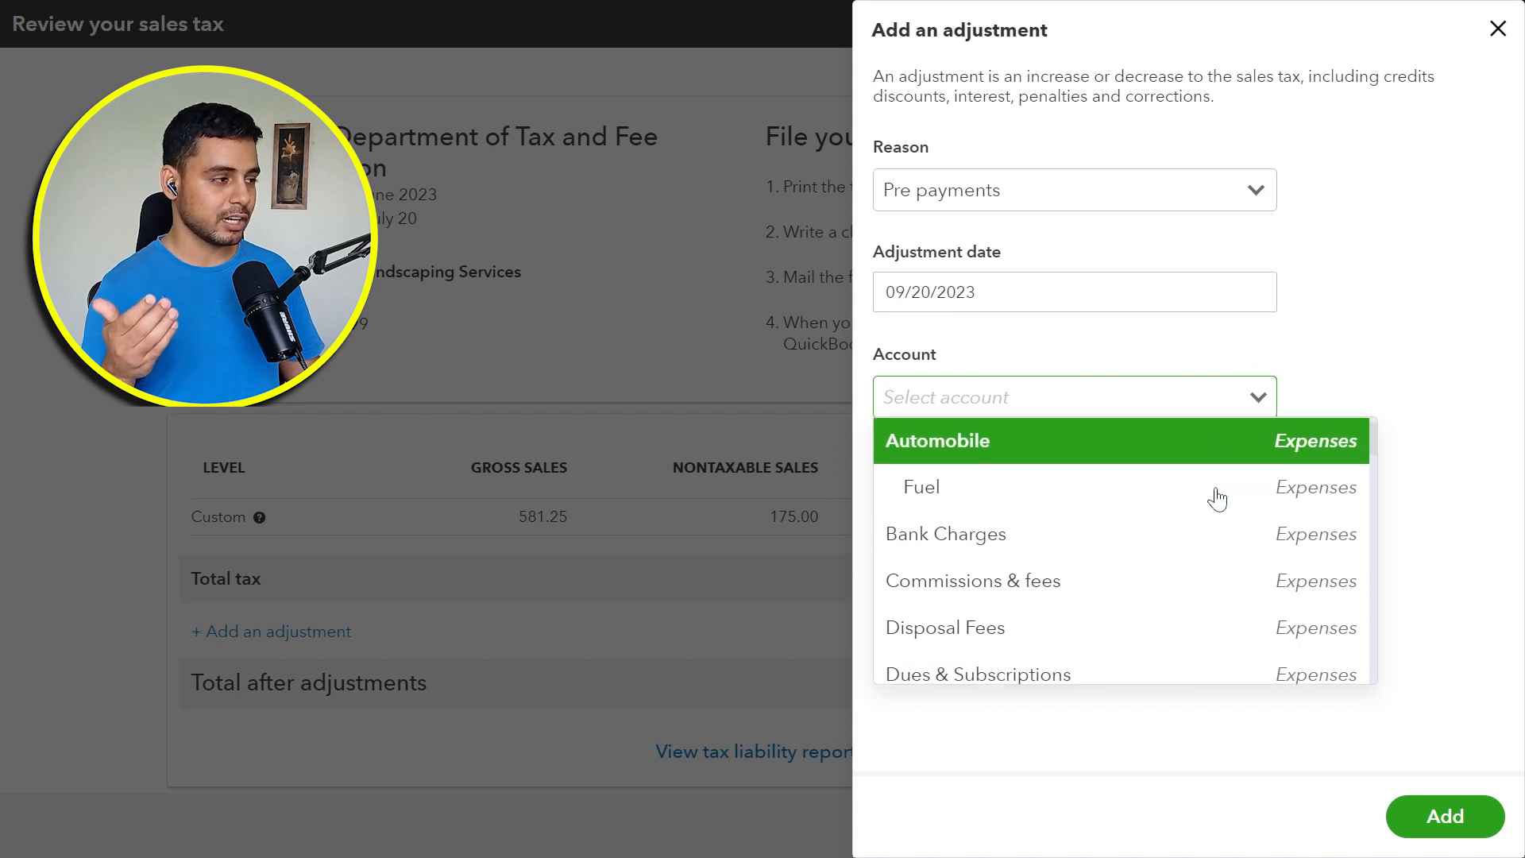
pyautogui.scroll(-10, 1215, 497)
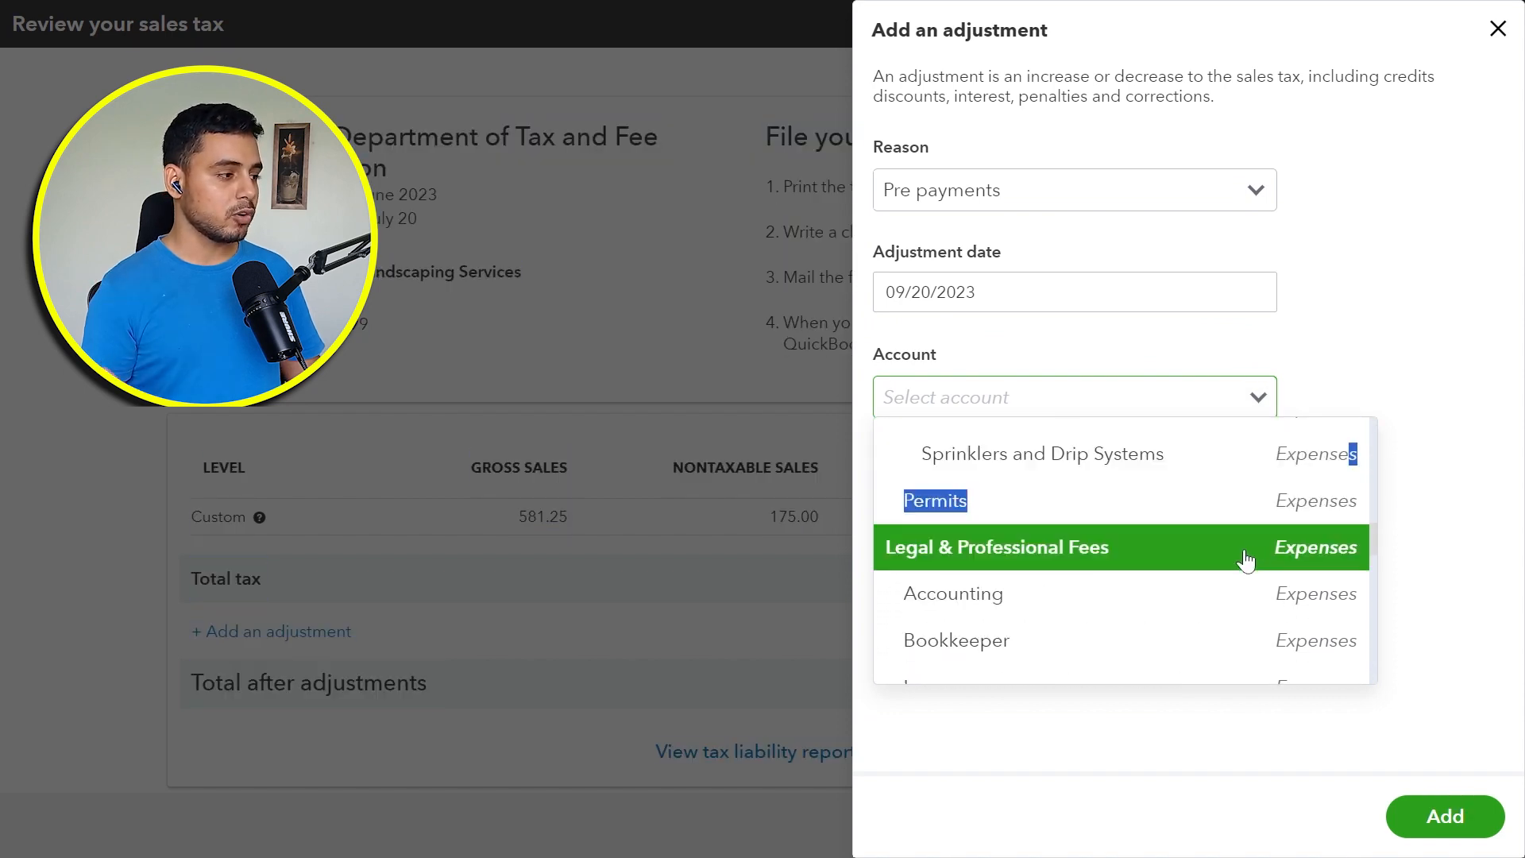
pyautogui.scroll(-5, 1249, 555)
pyautogui.scroll(-5, 1245, 561)
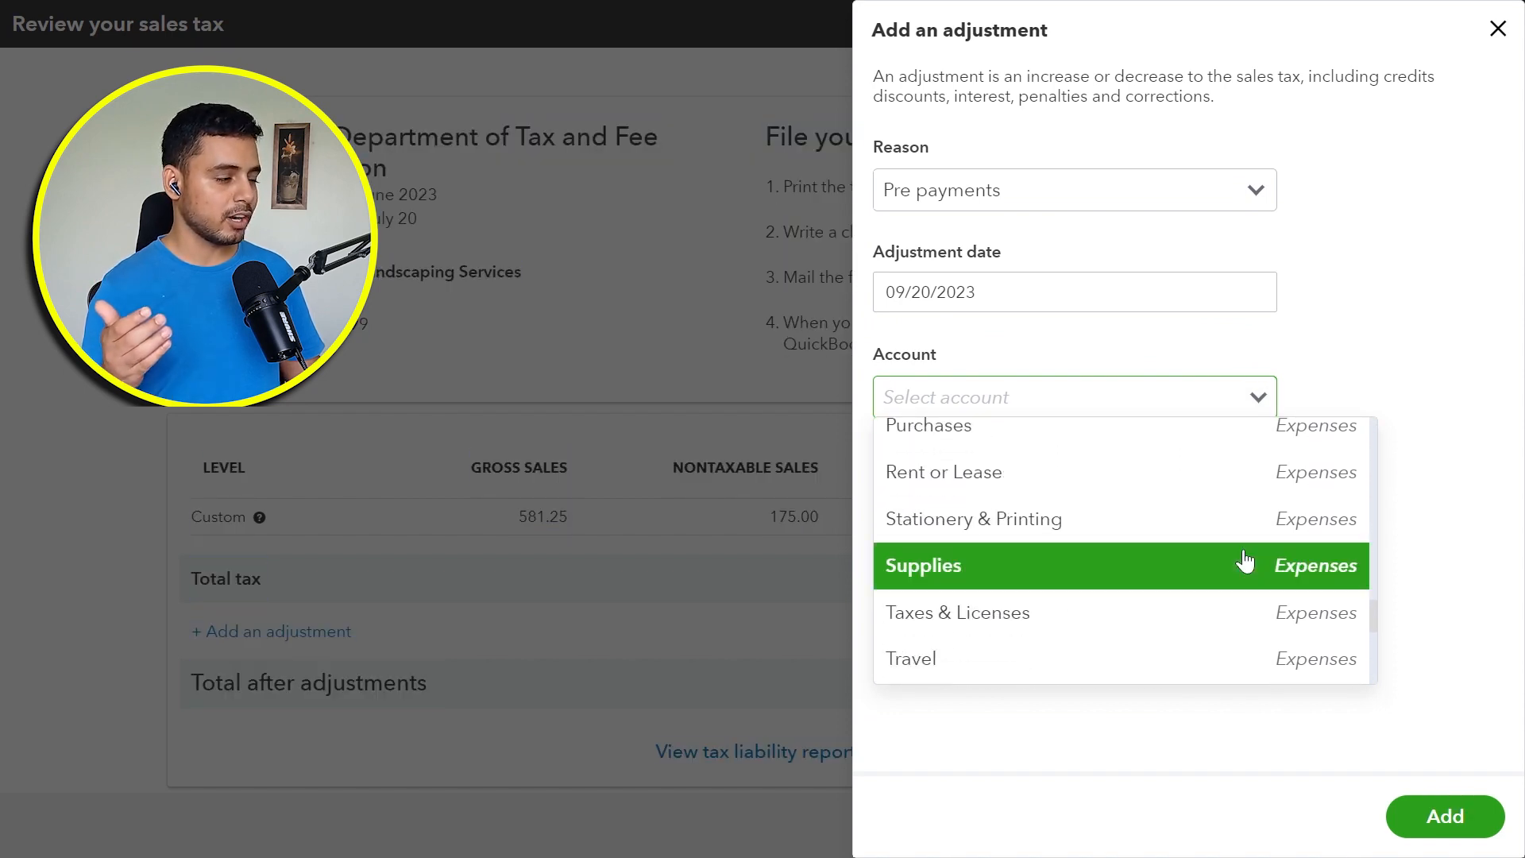
pyautogui.scroll(-3, 1244, 558)
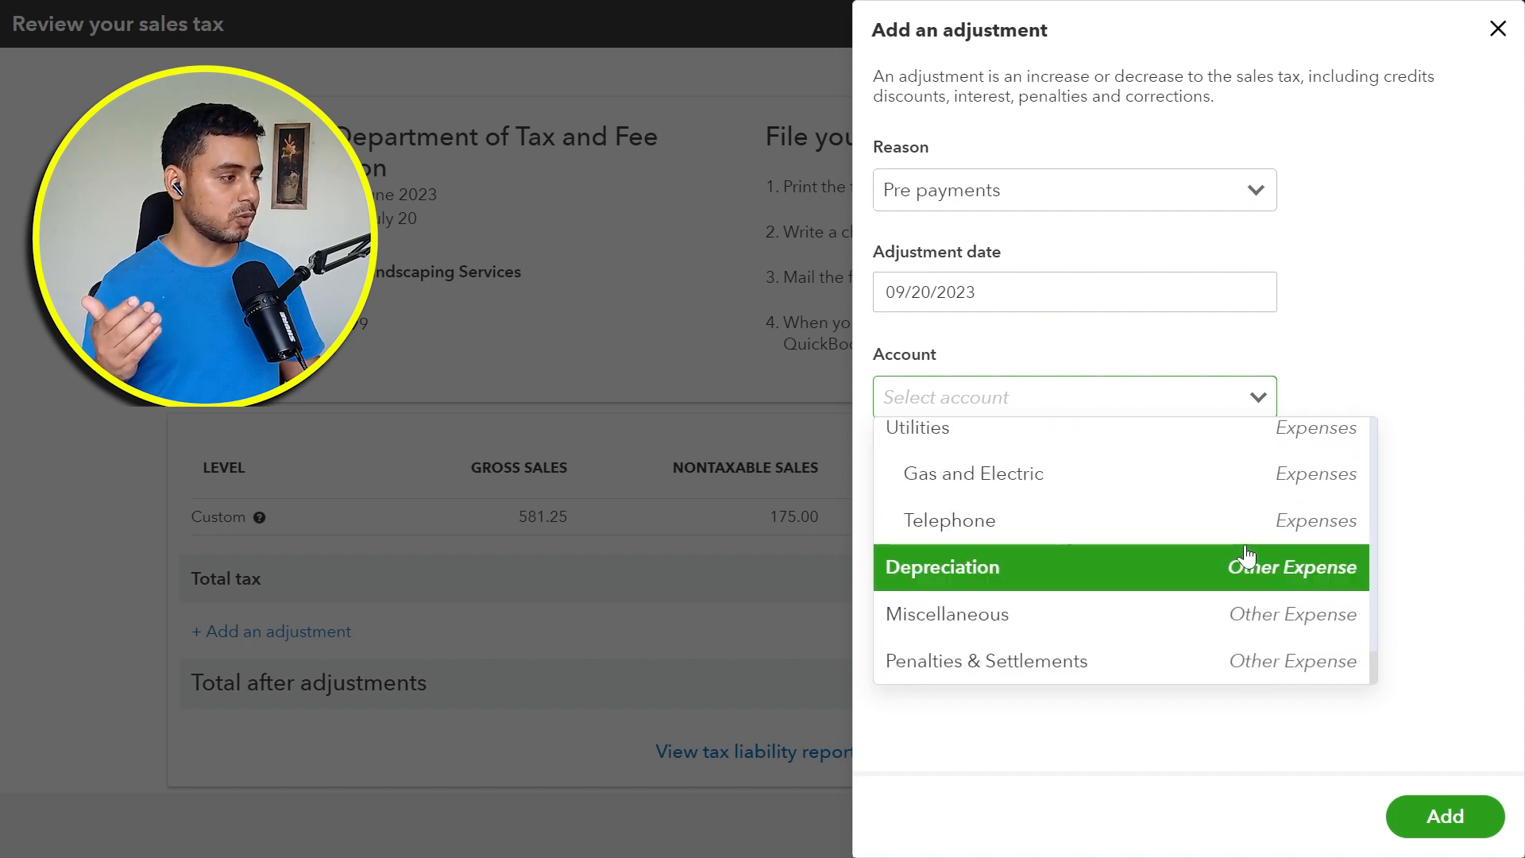
pyautogui.click(1238, 620)
# Step: Enter an adjustment amount of 5.00 and add the adjustment to the tax return
pyautogui.click(1172, 498)
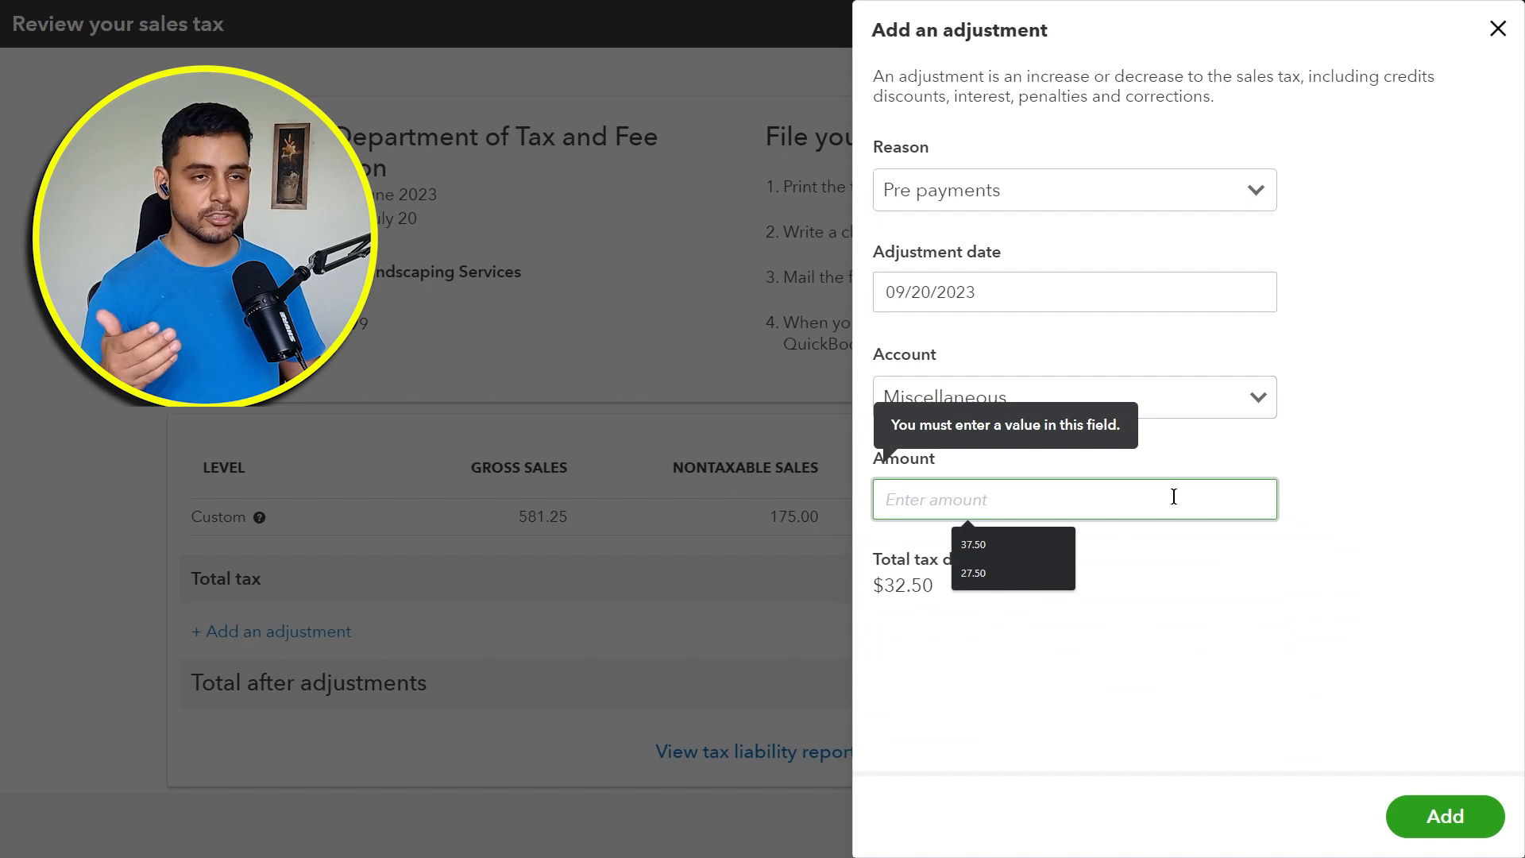
pyautogui.write('5')
pyautogui.click(1221, 627)
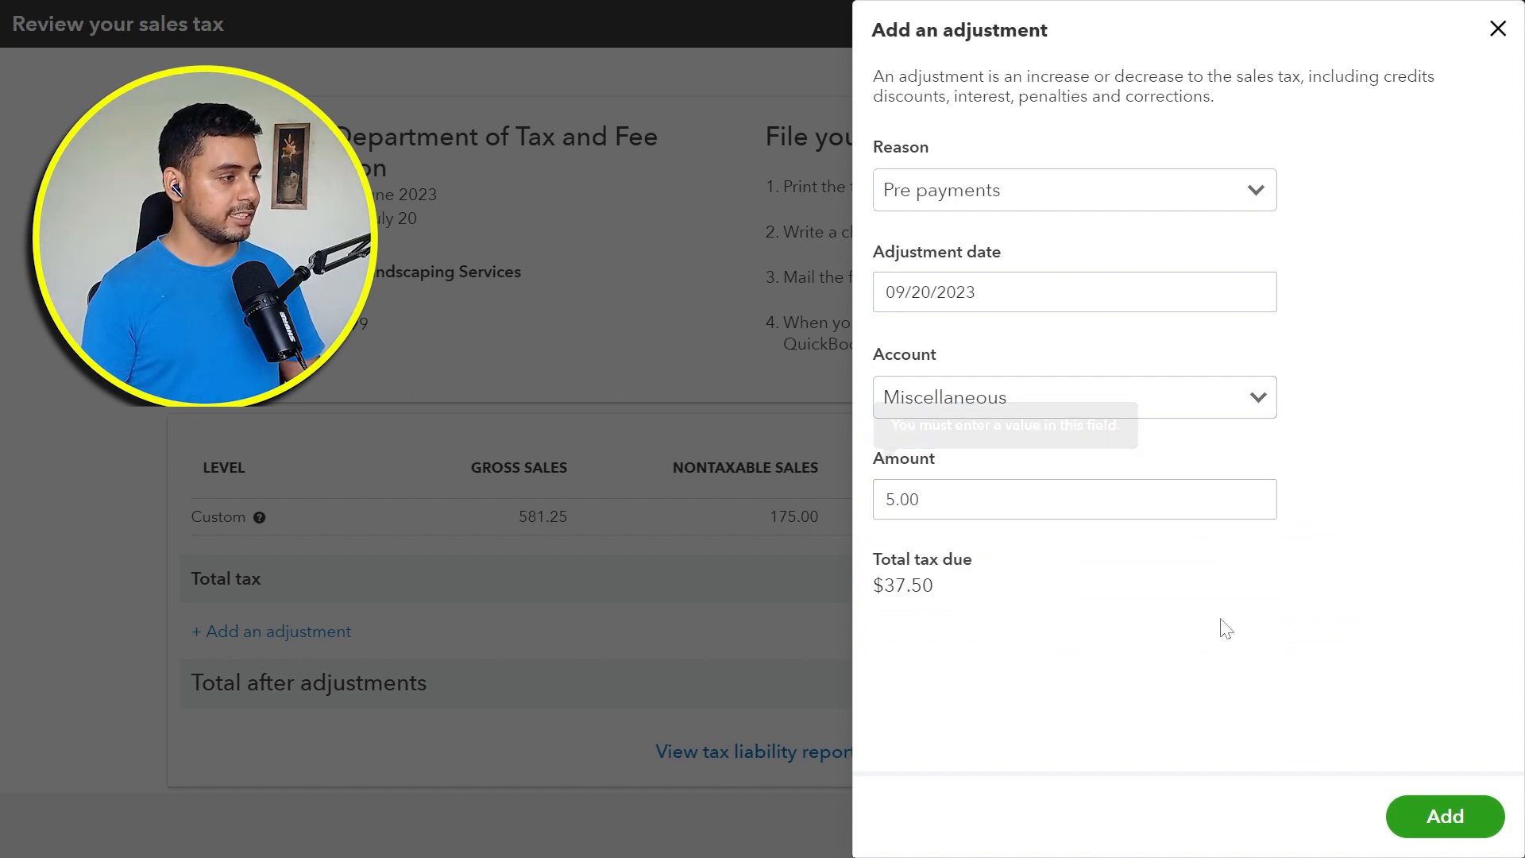
pyautogui.click(1443, 827)
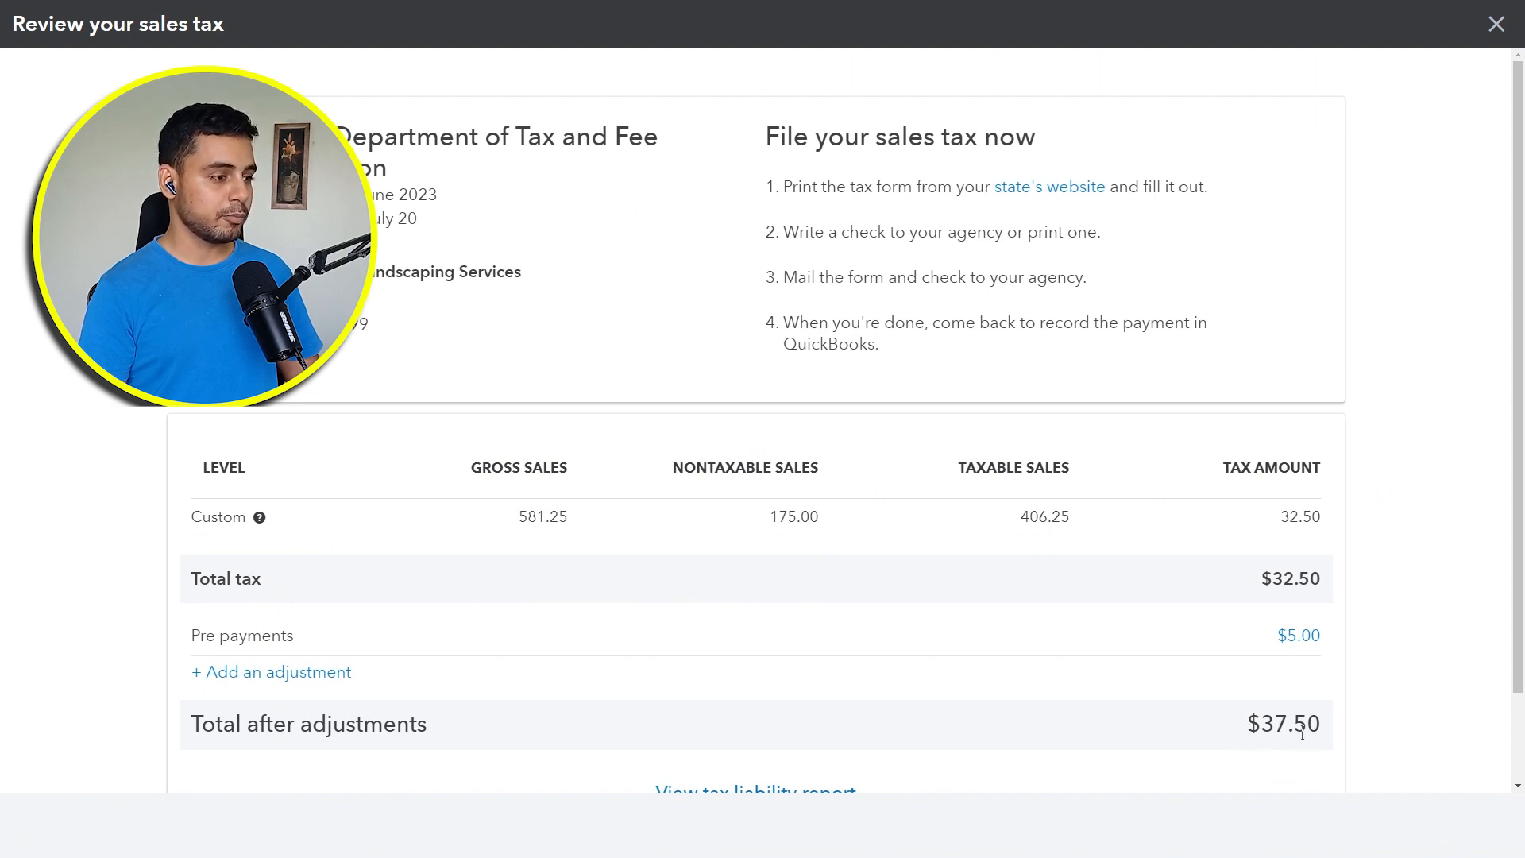
# Step: Start recording the return's payment, with 09/20/2023 as the payment date and Checking as the bank account
pyautogui.scroll(-2, 670, 657)
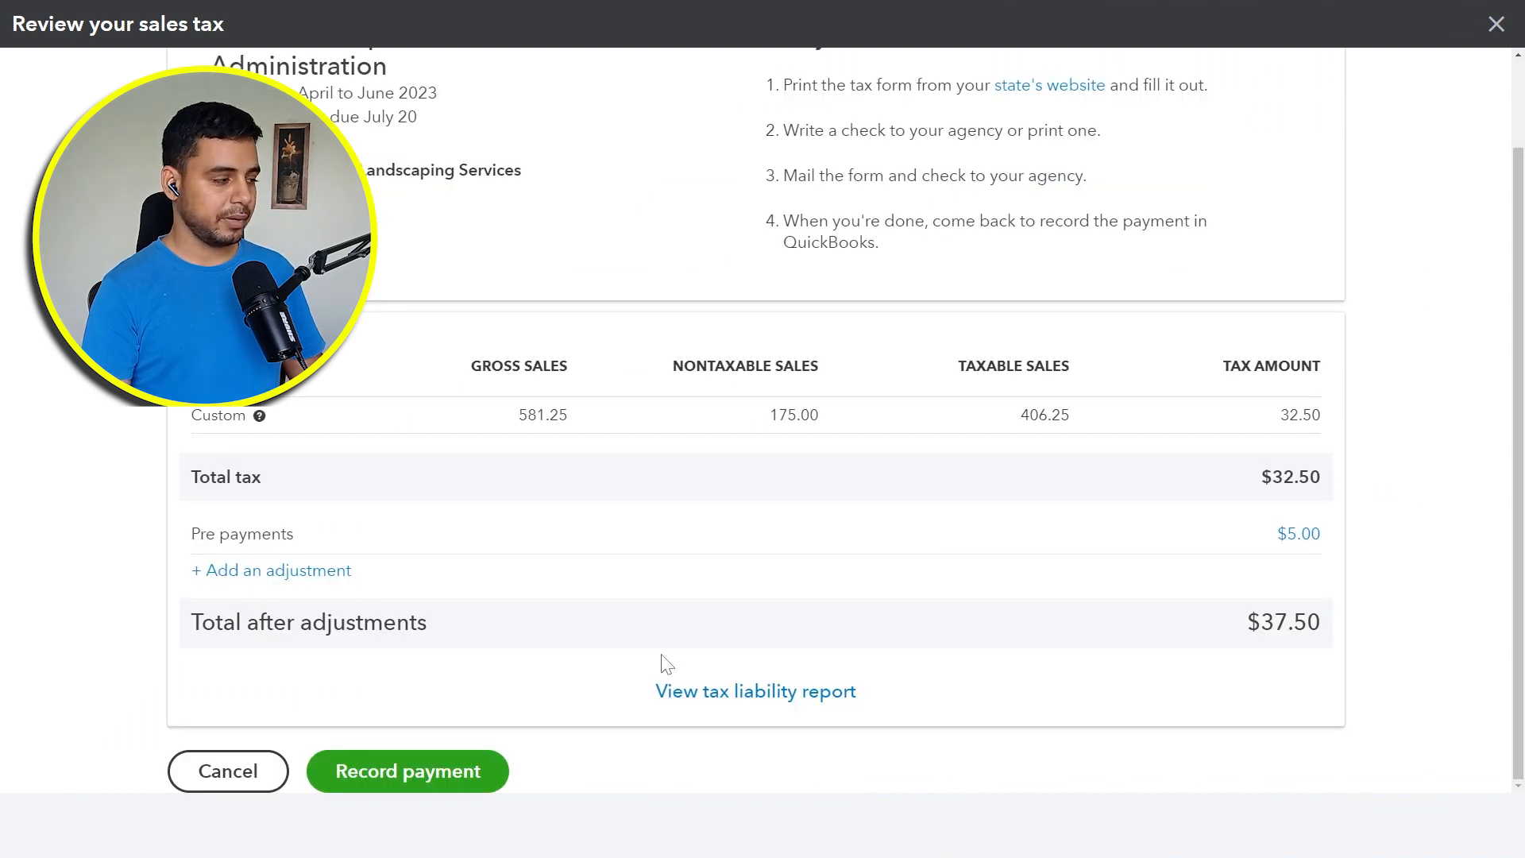
pyautogui.click(470, 783)
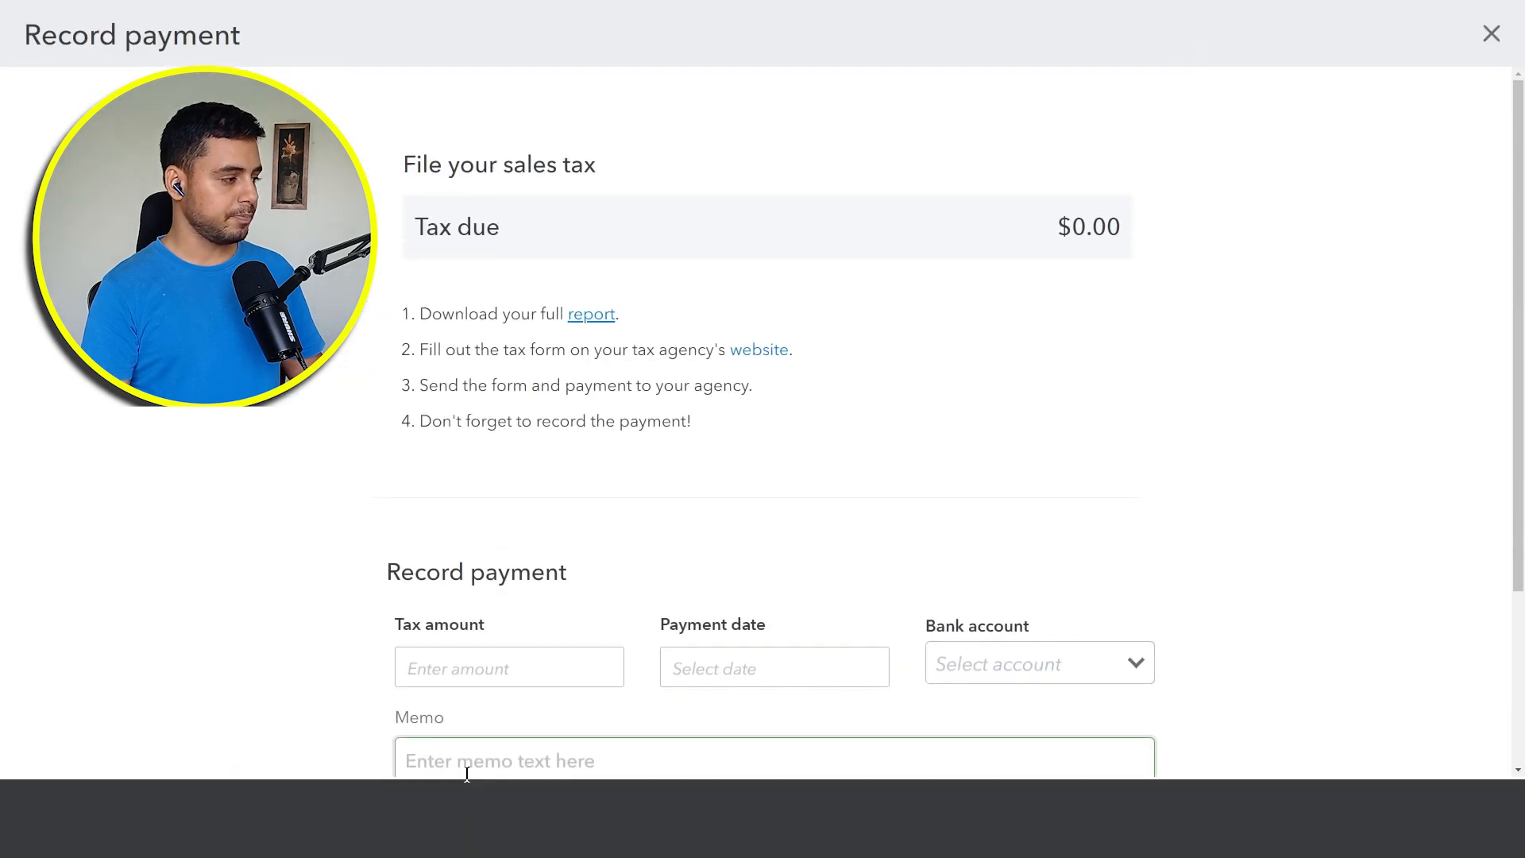
pyautogui.scroll(-2, 508, 699)
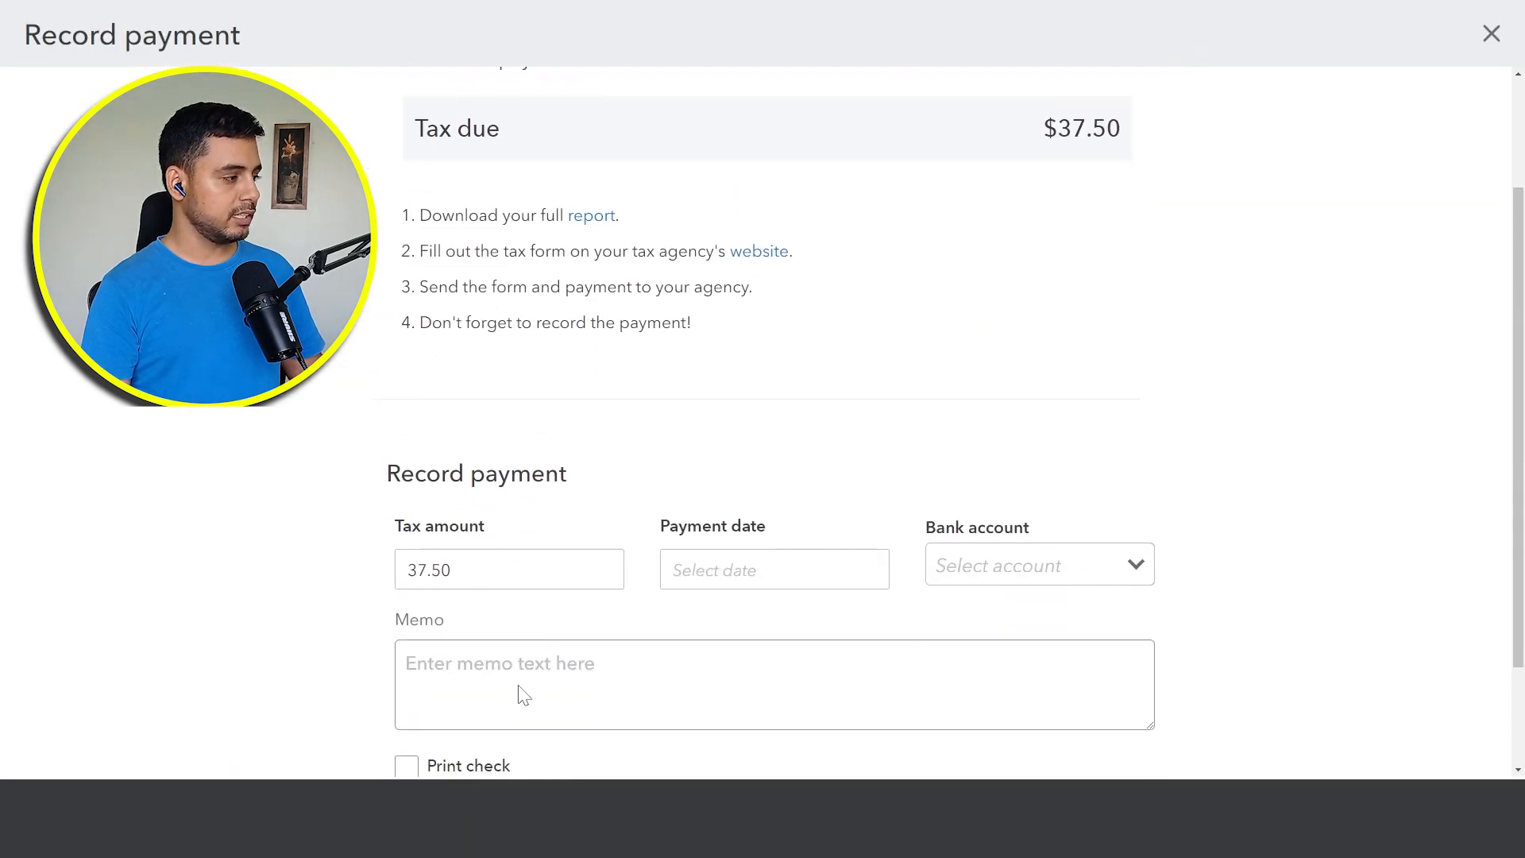
pyautogui.click(866, 577)
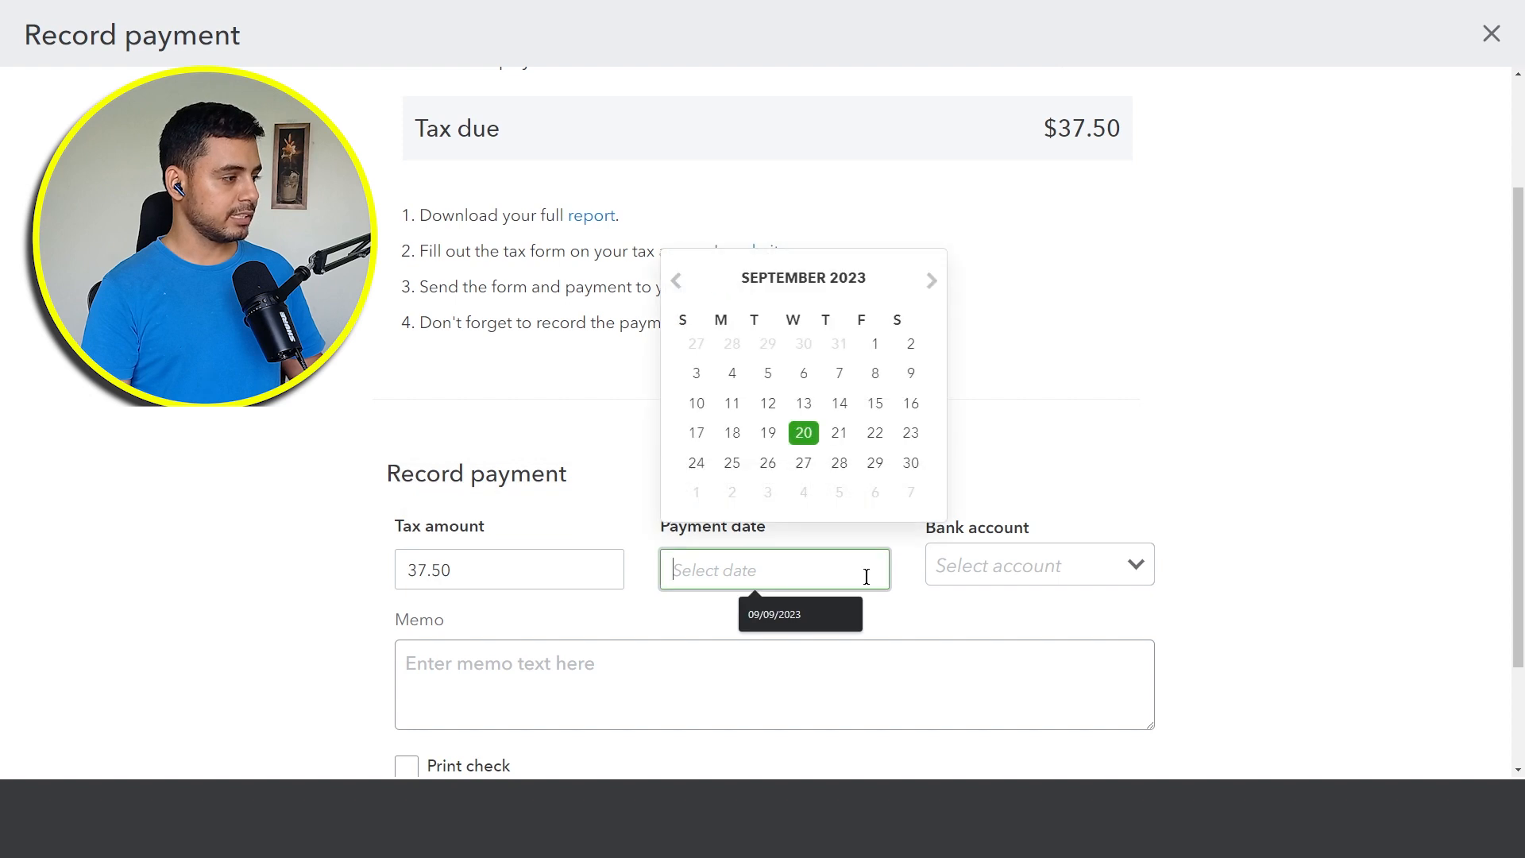
pyautogui.click(804, 434)
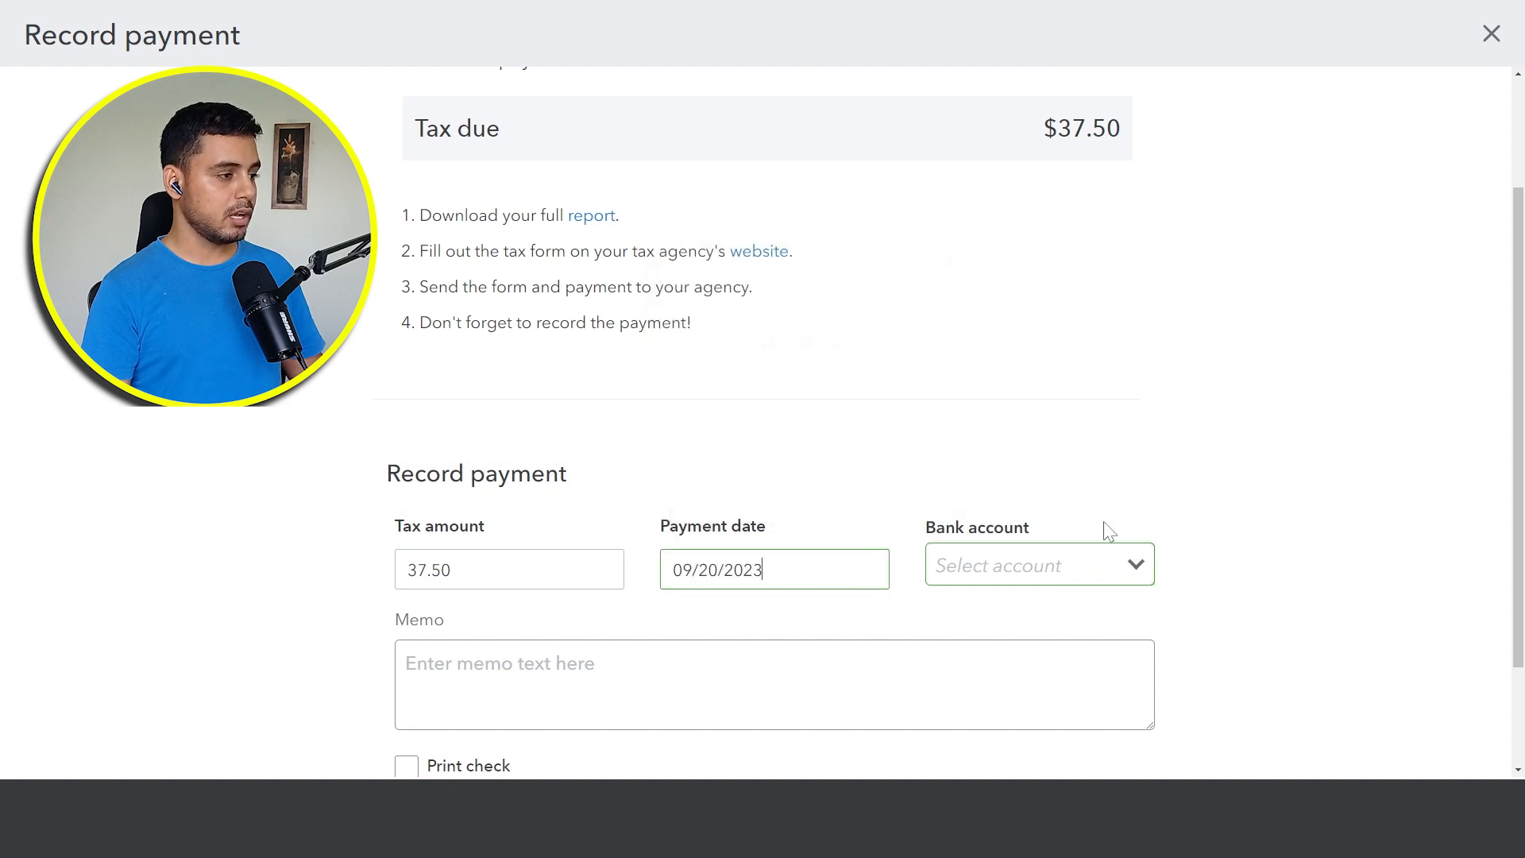
pyautogui.click(1136, 566)
pyautogui.click(1065, 636)
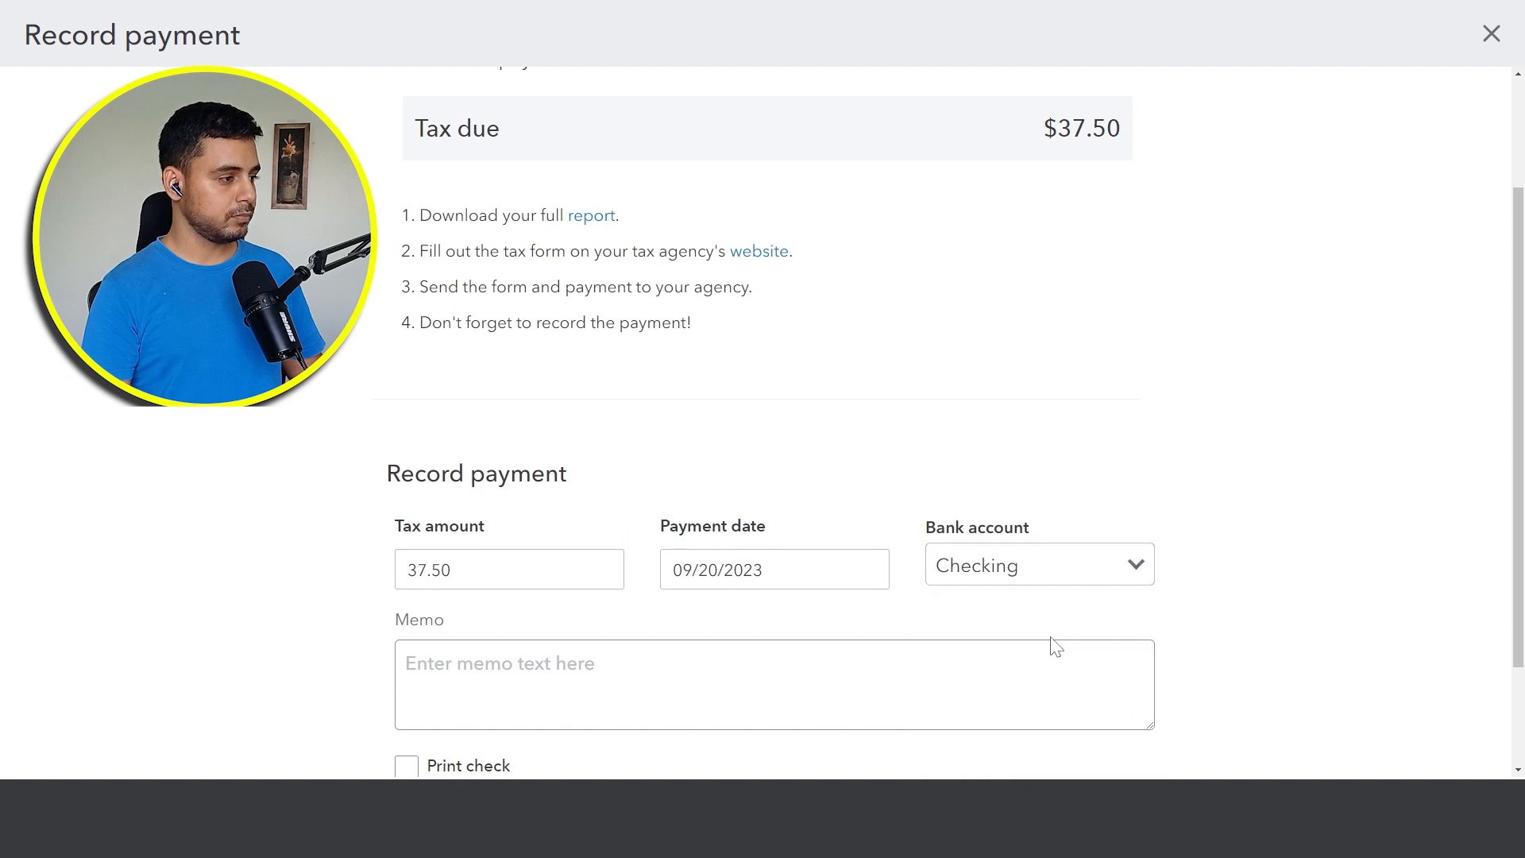
# Step: Add the memo "Paid sales tax" and record the sales tax payment
pyautogui.scroll(-2, 943, 676)
pyautogui.click(898, 558)
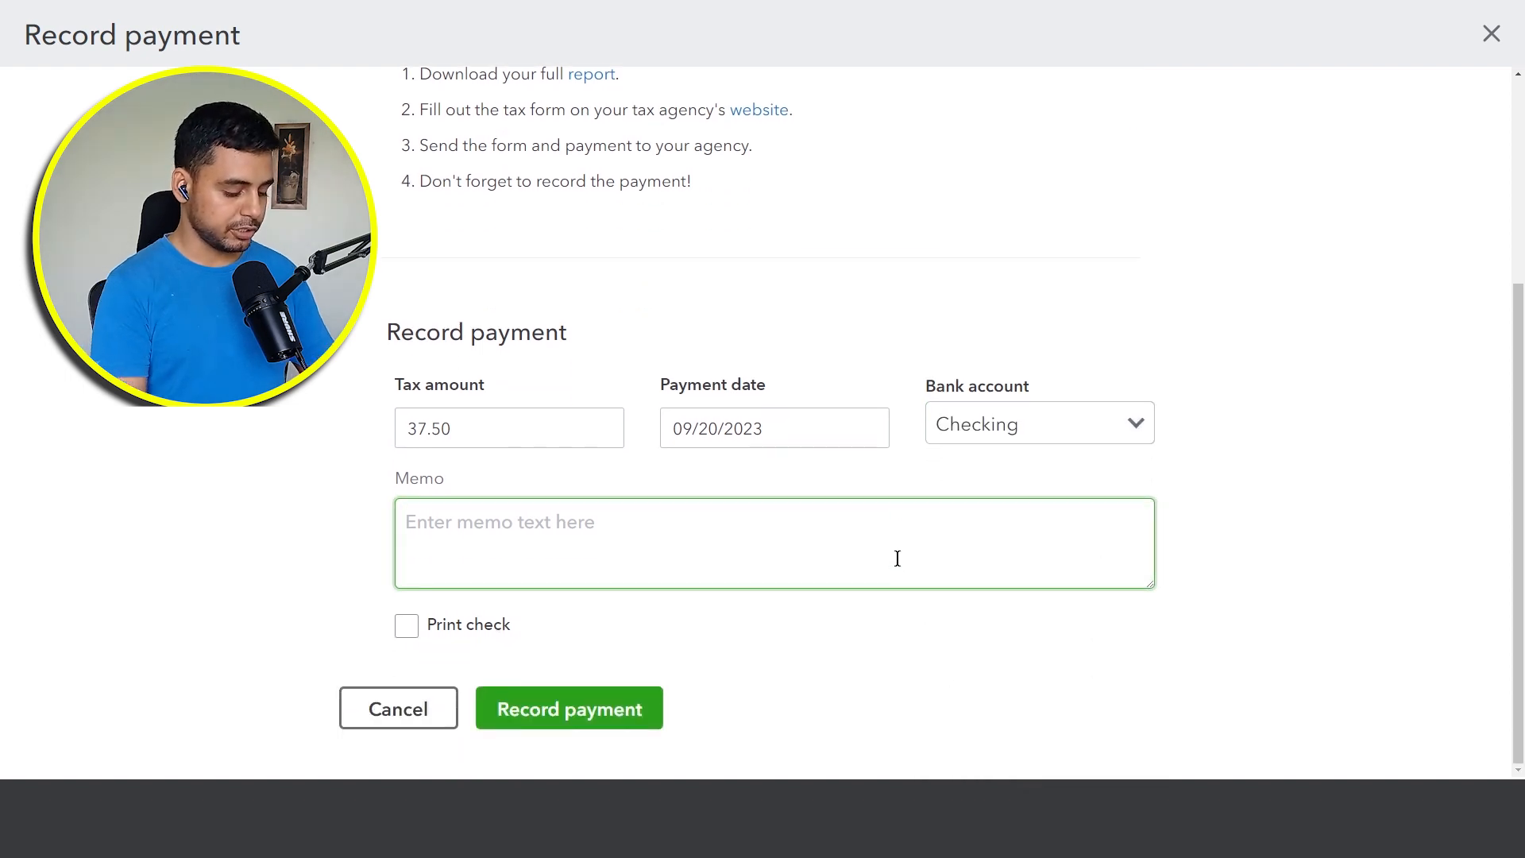
pyautogui.write('Paid')
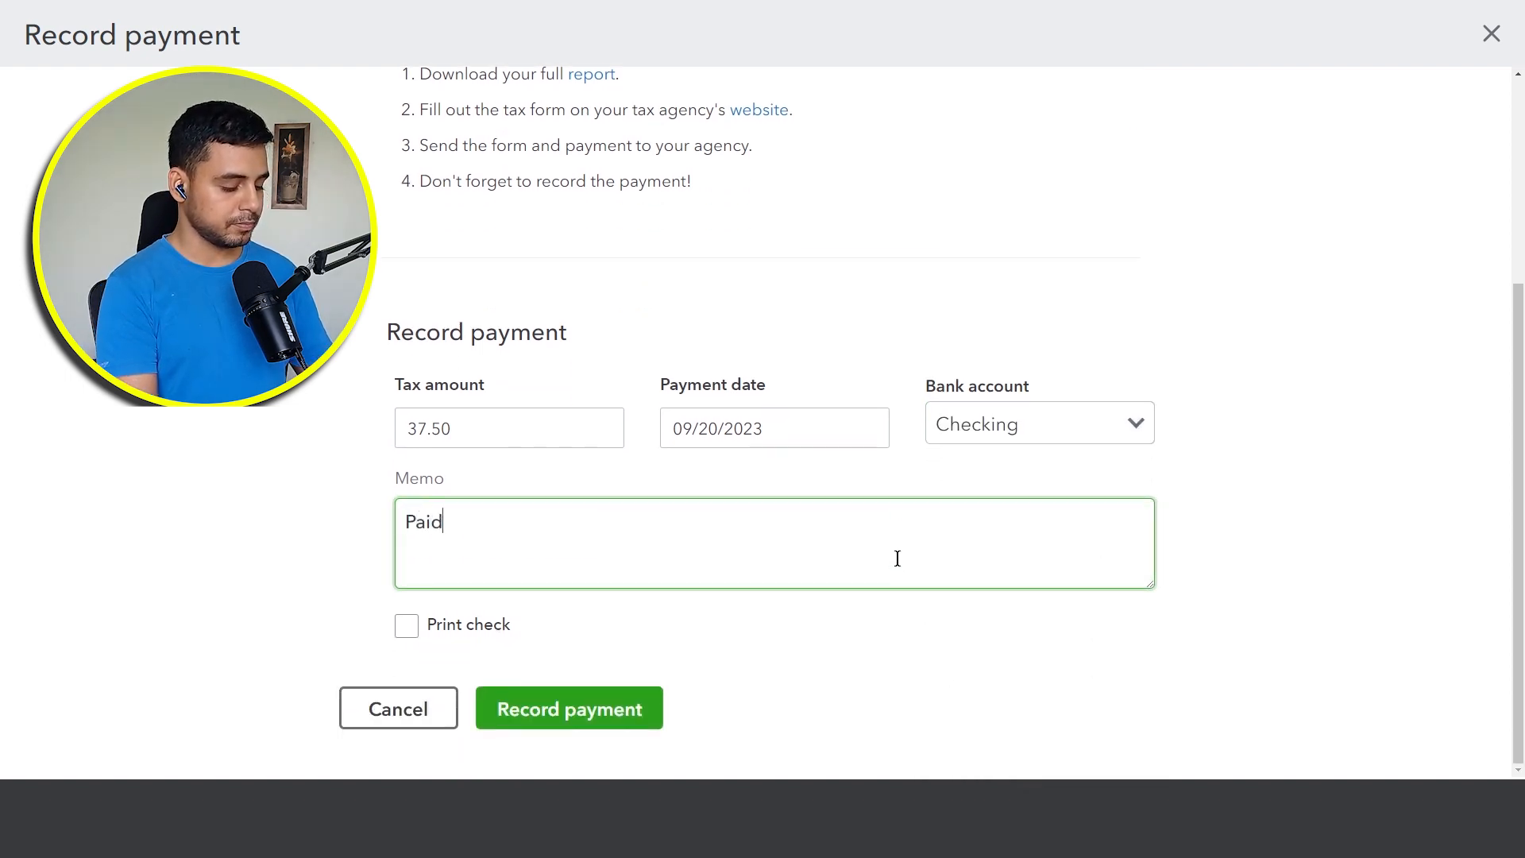
pyautogui.write(' sales tax')
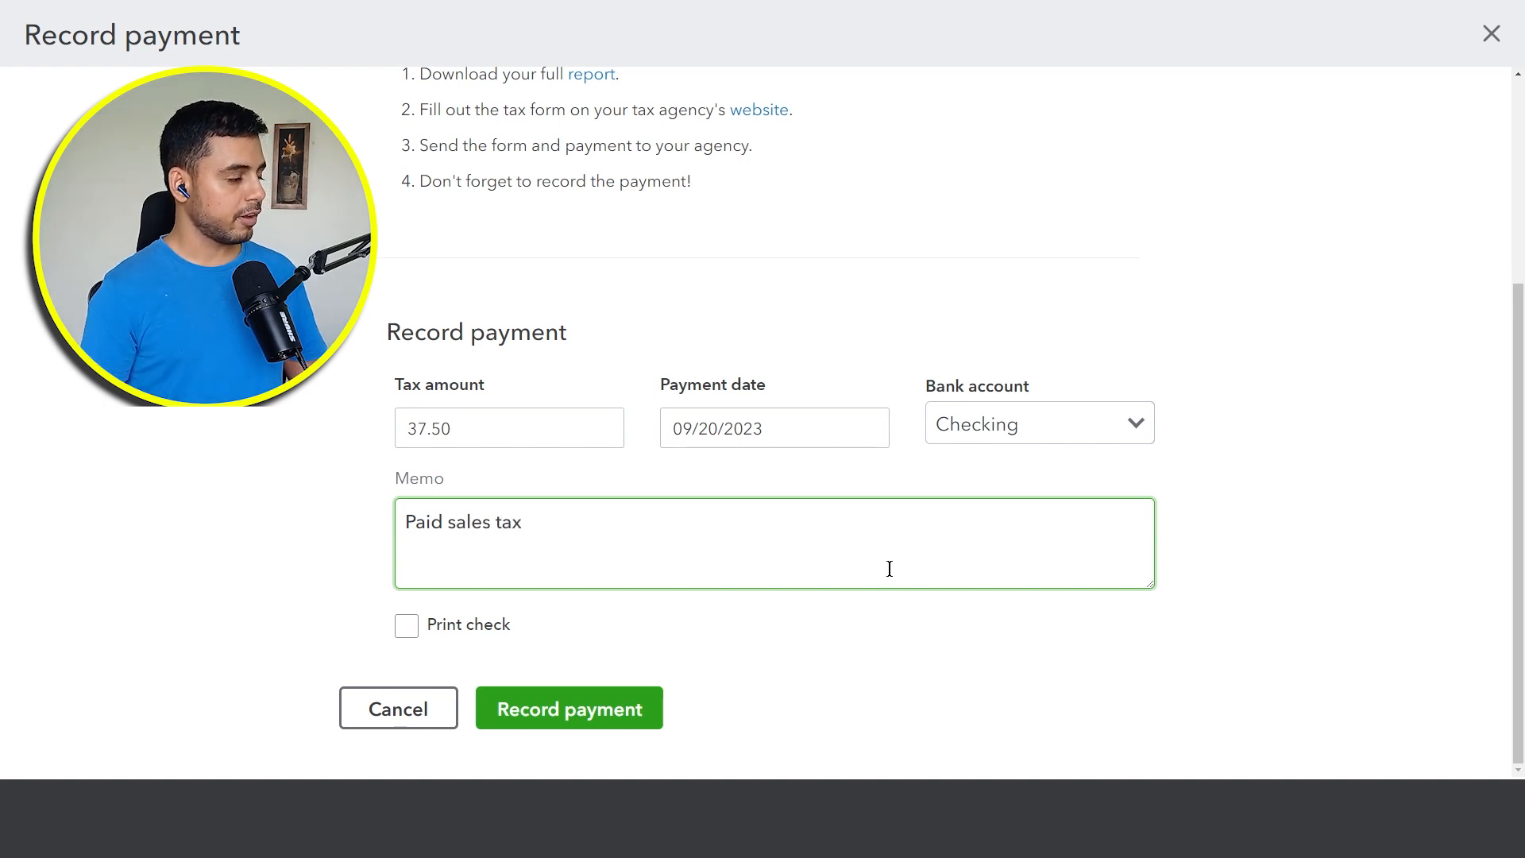
pyautogui.click(886, 639)
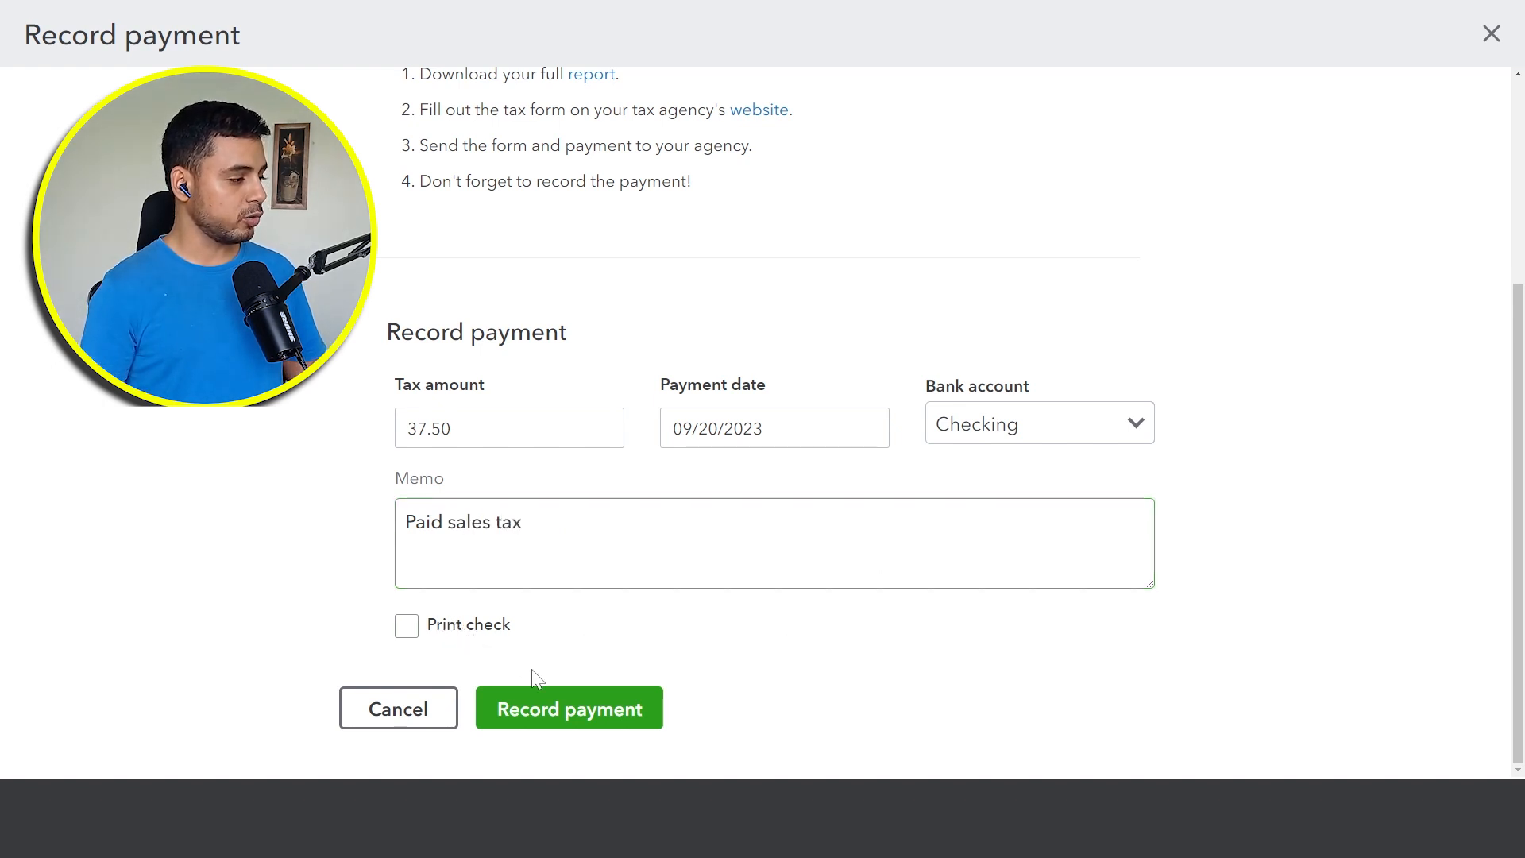
pyautogui.click(563, 719)
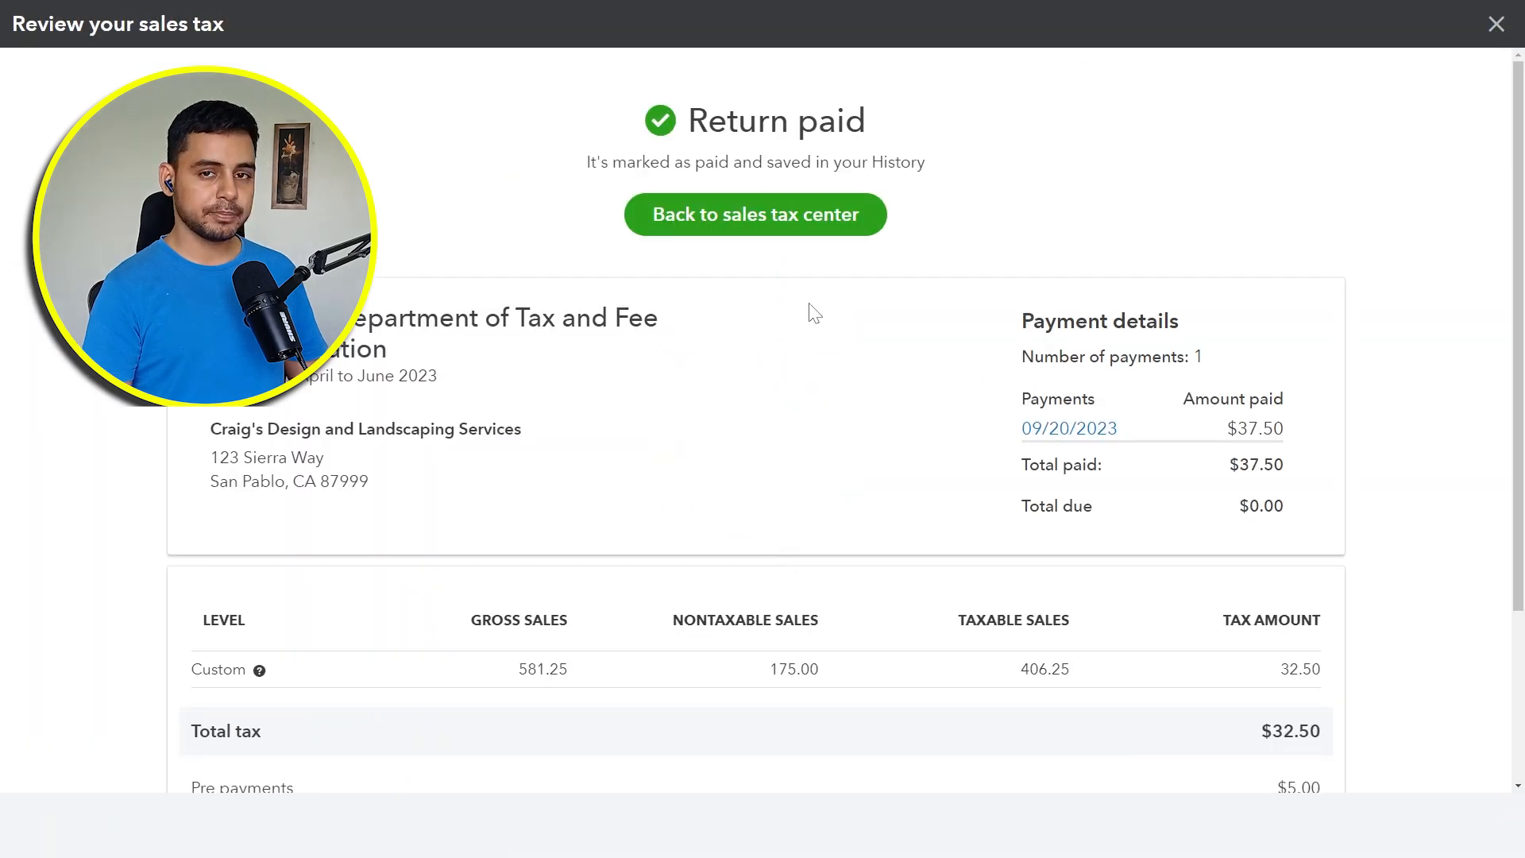
# Step: Return to the sales tax center and select the California tax agency to check the status of its returns
pyautogui.click(795, 226)
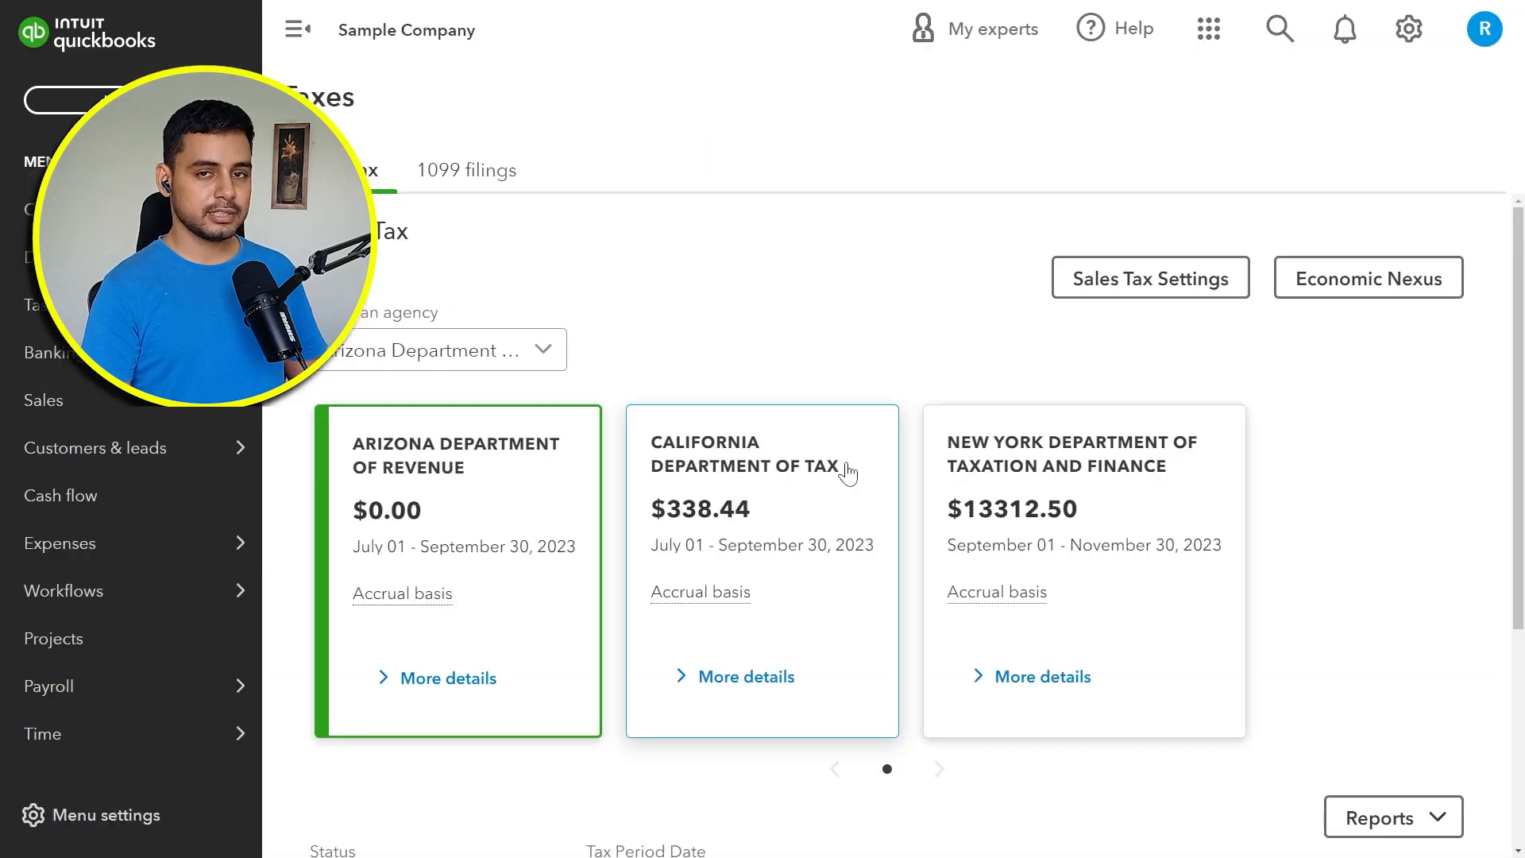
pyautogui.click(848, 472)
pyautogui.scroll(-4, 1287, 517)
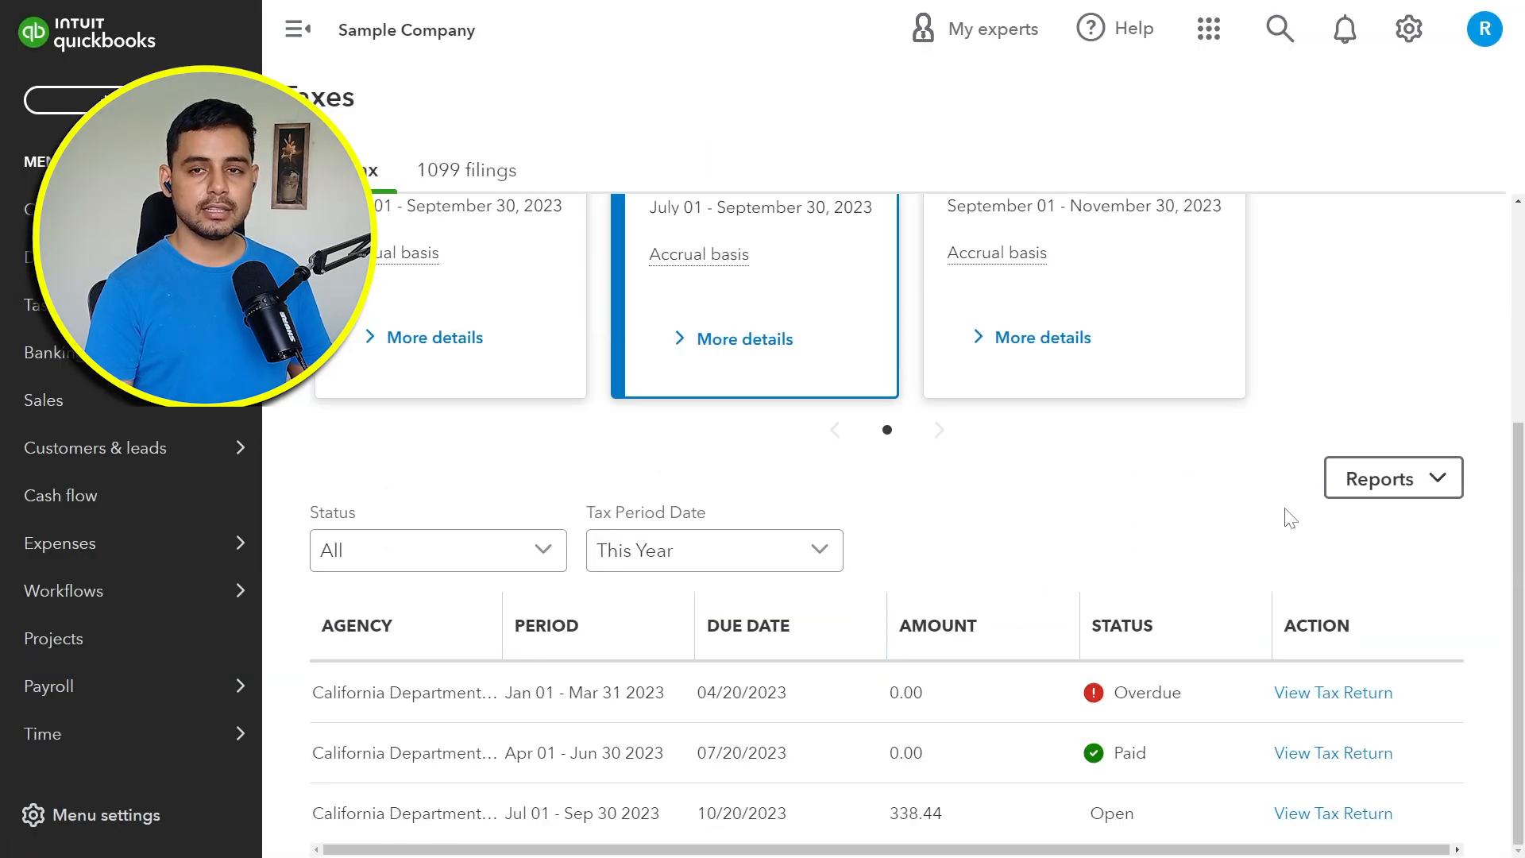